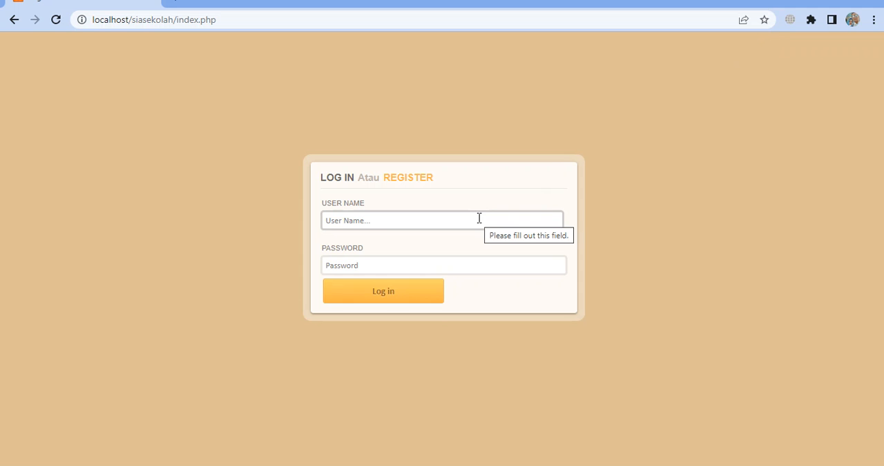
Log in to the school accounting site by entering the user name and the account password
{"action": "left_click", "coordinate": [479, 218]}
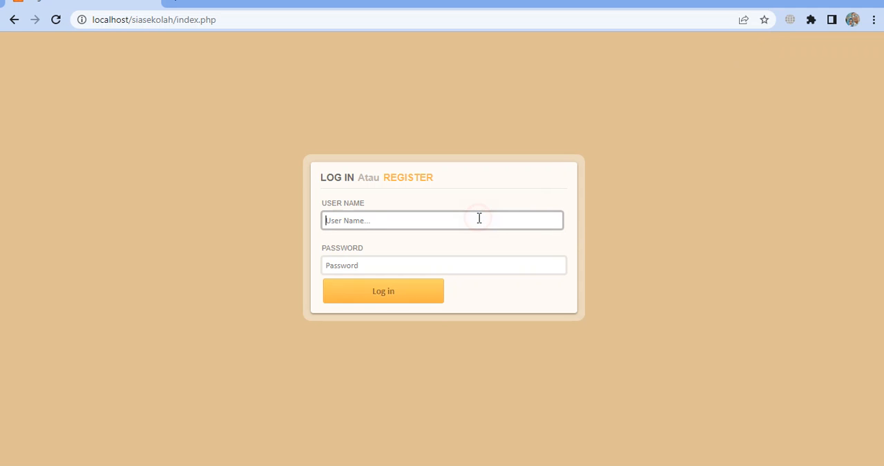
{"action": "type", "text": "b"}
{"action": "key", "text": "Return"}
{"action": "type", "text": "b"}
{"action": "key", "text": "Return"}
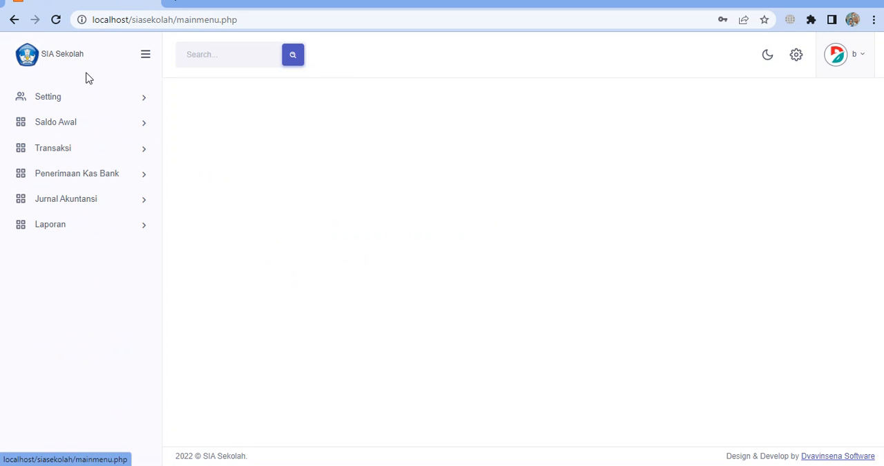
Examine the entries under Setting, Saldo Awal, Transaksi, Penerimaan Kas Bank, Jurnal Akuntansi and Laporan
{"action": "left_click", "coordinate": [97, 102]}
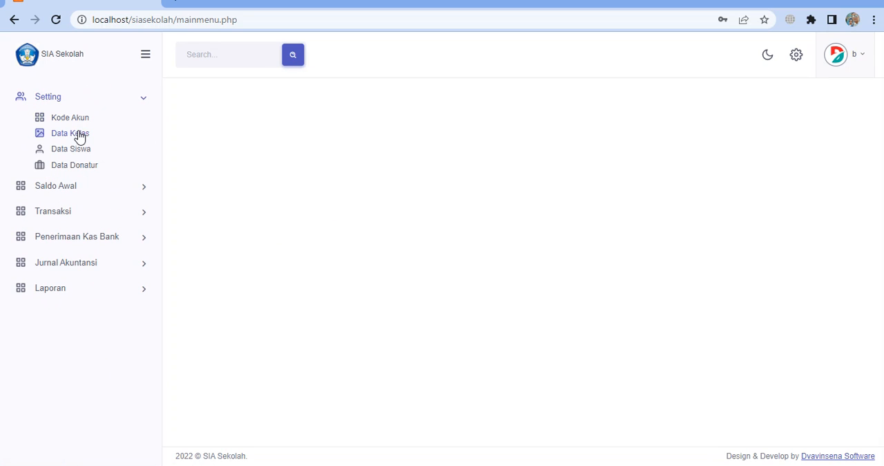
{"action": "left_click", "coordinate": [88, 190]}
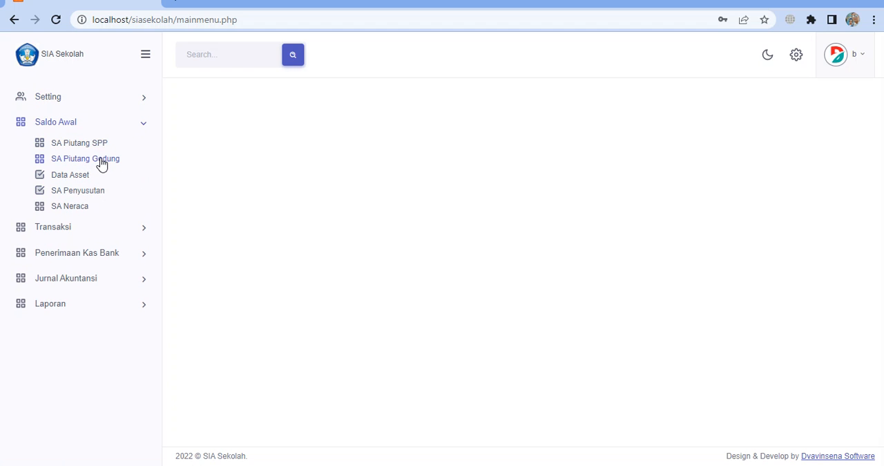
{"action": "left_click", "coordinate": [78, 228]}
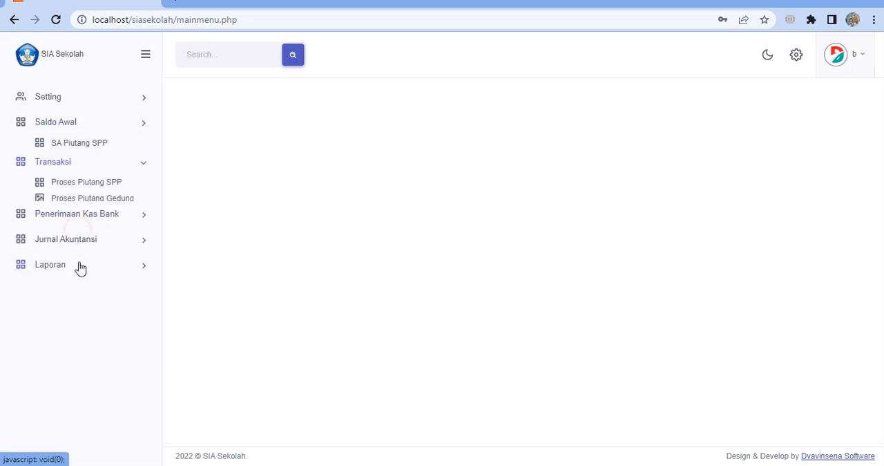
{"action": "left_click", "coordinate": [94, 209]}
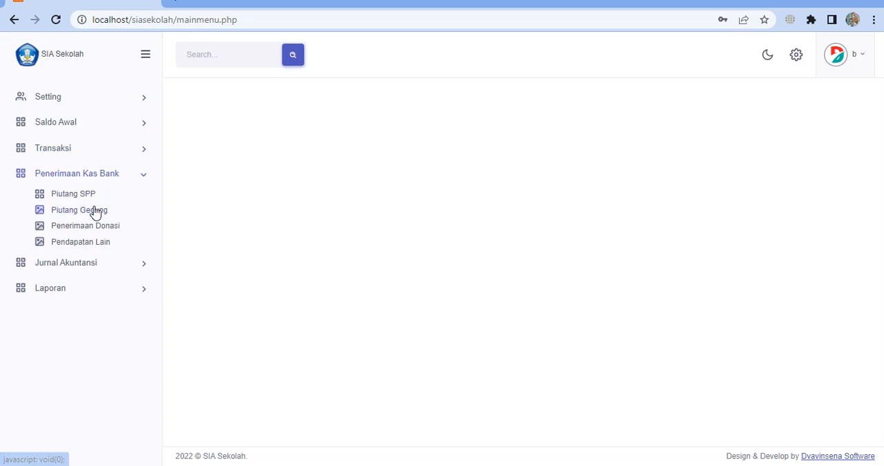
{"action": "left_click", "coordinate": [82, 267]}
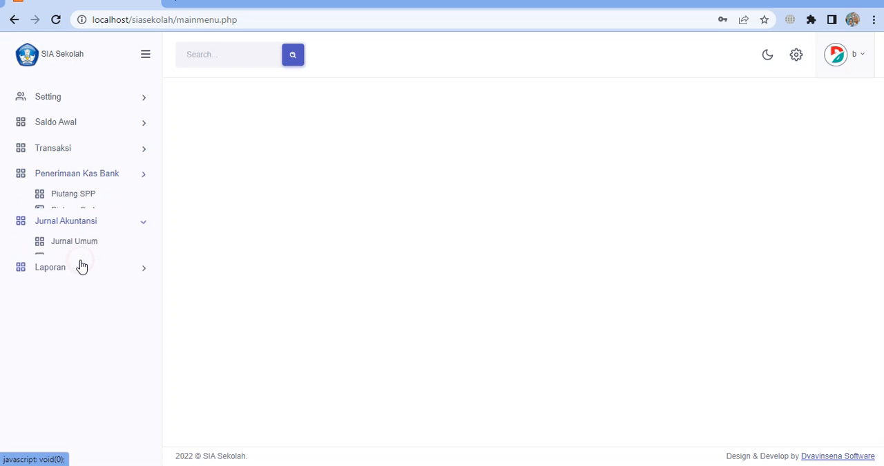
{"action": "left_click", "coordinate": [69, 257]}
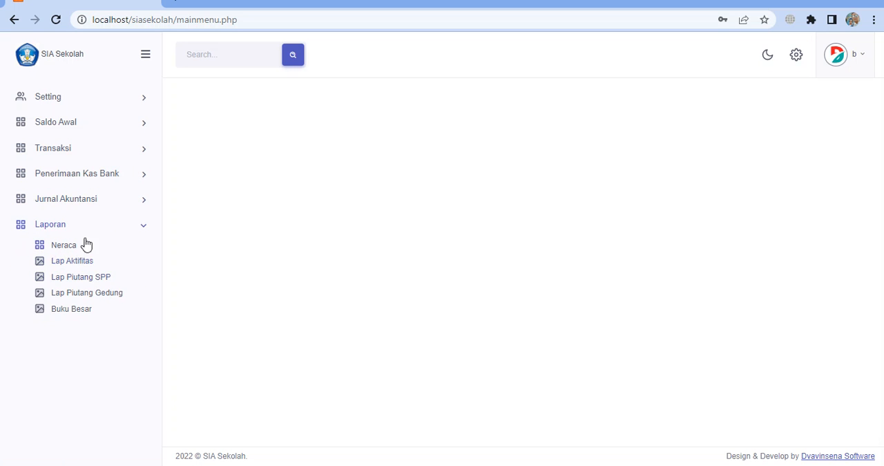
{"action": "left_click", "coordinate": [97, 178]}
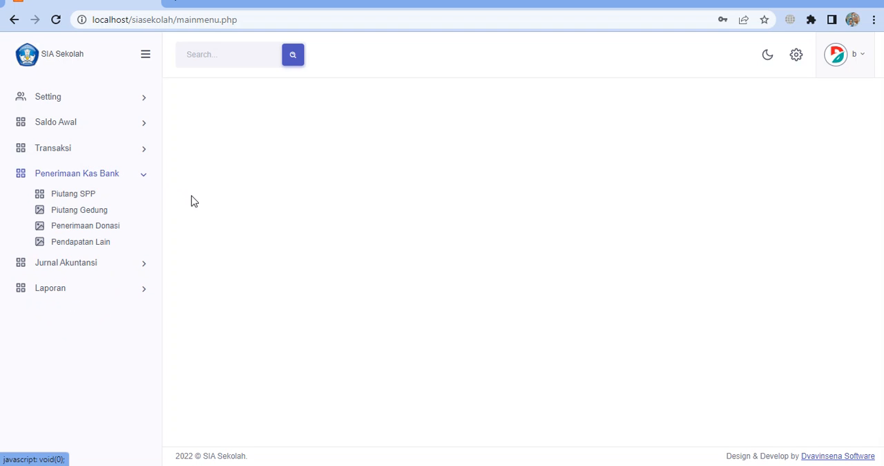
{"action": "left_click", "coordinate": [91, 328]}
Open the Kode Akun page under Setting and review the whole list of accounts
{"action": "left_click", "coordinate": [94, 102]}
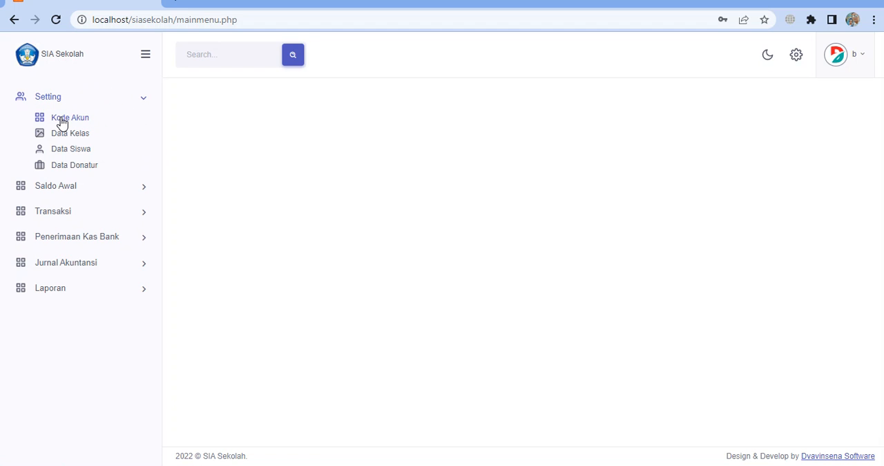
{"action": "left_click", "coordinate": [61, 119]}
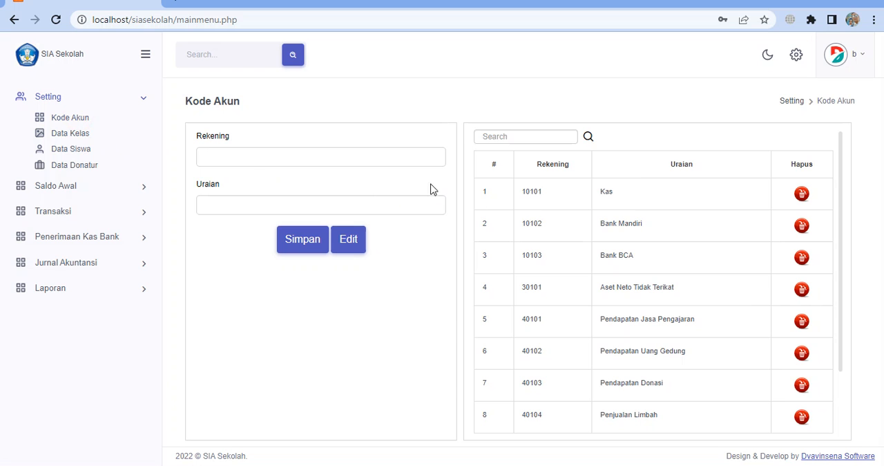
{"action": "scroll", "coordinate": [624, 229], "scroll_direction": "down", "scroll_amount": 2}
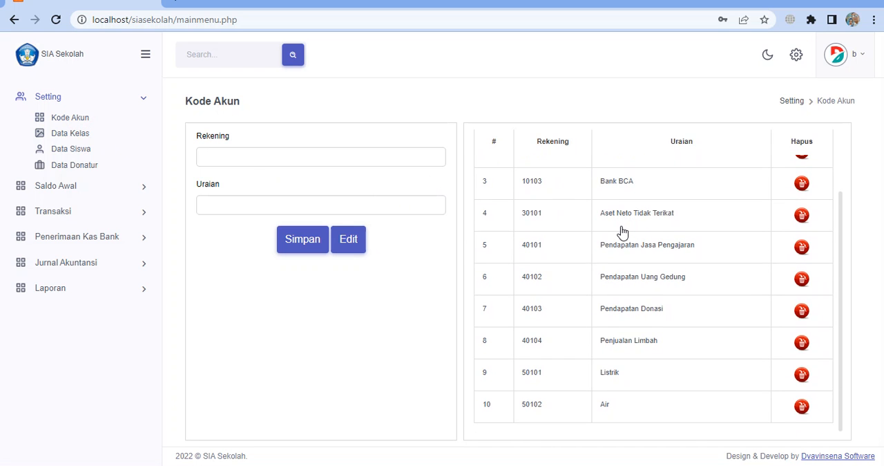
{"action": "scroll", "coordinate": [622, 231], "scroll_direction": "up", "scroll_amount": 2}
{"action": "scroll", "coordinate": [622, 231], "scroll_direction": "down", "scroll_amount": 2}
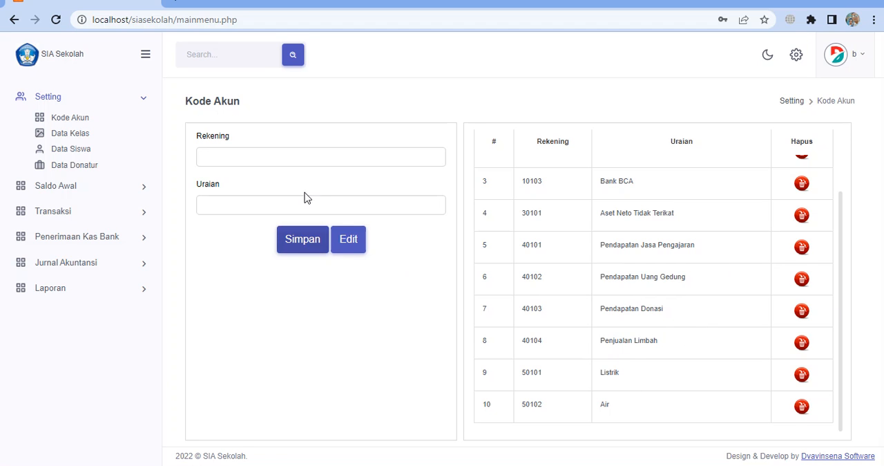
Add and save an account with Rekening 50103 and Uraian Pembelian ATK, and check it in the account list
{"action": "left_click", "coordinate": [304, 155]}
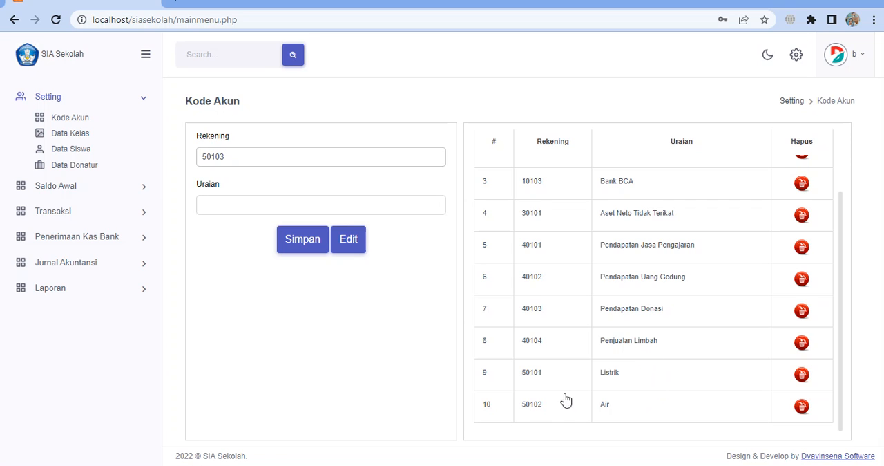
{"action": "left_click", "coordinate": [235, 207]}
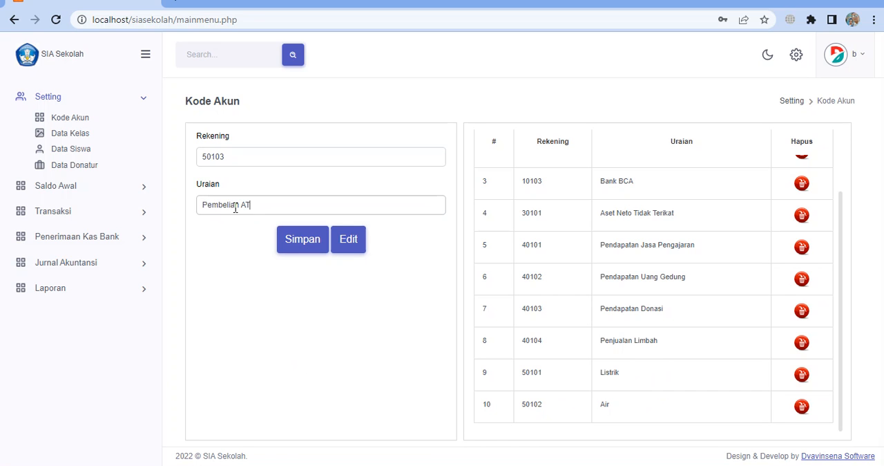
{"action": "left_click", "coordinate": [290, 242]}
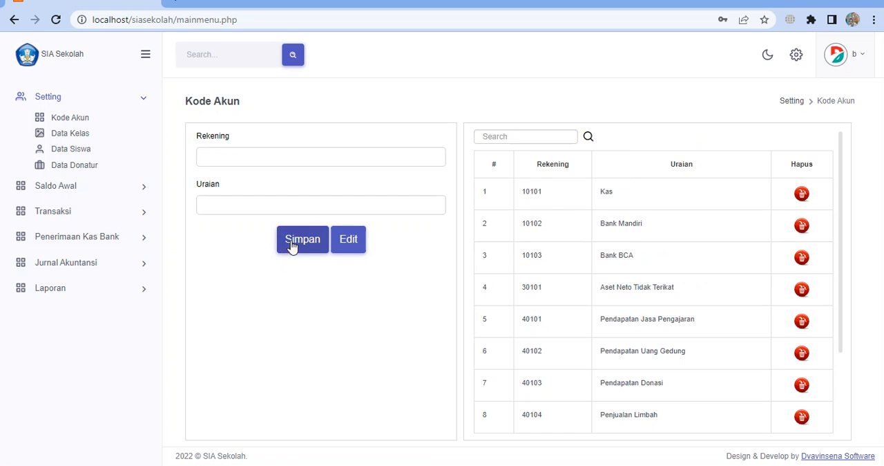
{"action": "scroll", "coordinate": [807, 405], "scroll_direction": "down", "scroll_amount": 2}
{"action": "scroll", "coordinate": [808, 387], "scroll_direction": "down", "scroll_amount": 1}
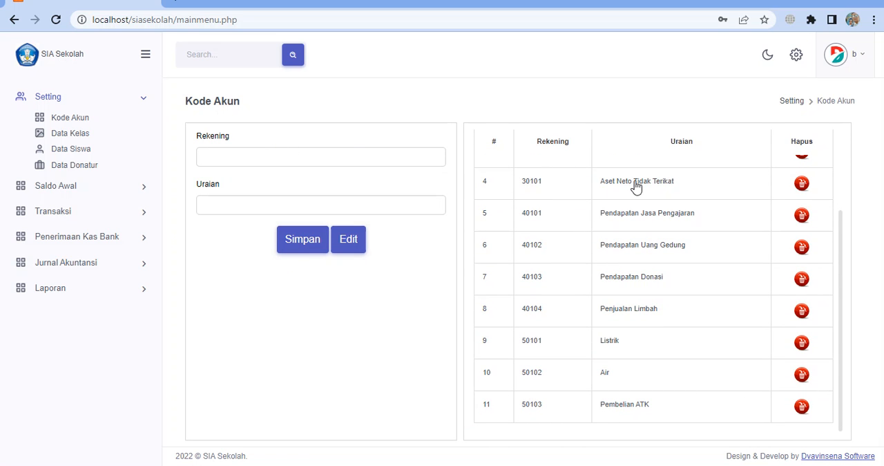
Add and save another account with Rekening 50104 and Uraian Keamanan
{"action": "scroll", "coordinate": [606, 356], "scroll_direction": "up", "scroll_amount": 3}
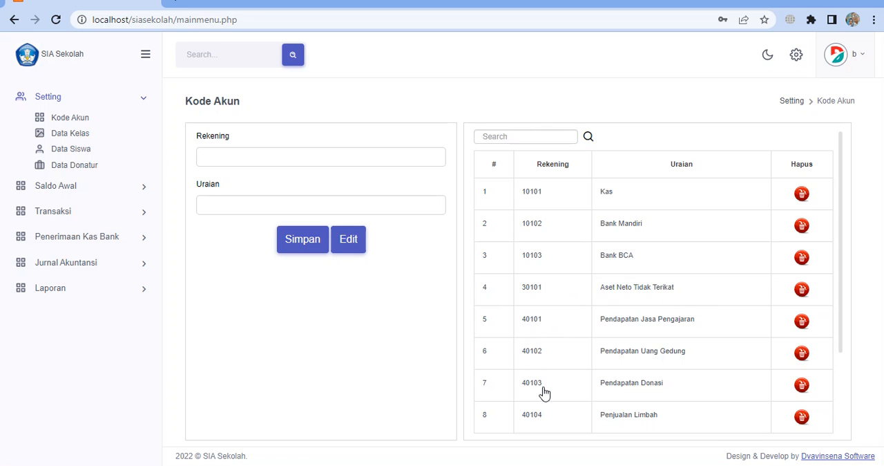
{"action": "scroll", "coordinate": [546, 397], "scroll_direction": "down", "scroll_amount": 1}
{"action": "scroll", "coordinate": [546, 397], "scroll_direction": "down", "scroll_amount": 2}
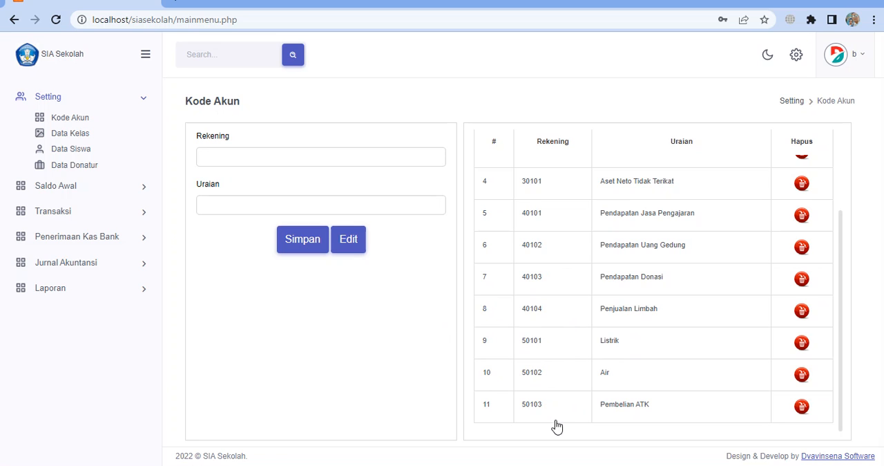
{"action": "left_click", "coordinate": [243, 159]}
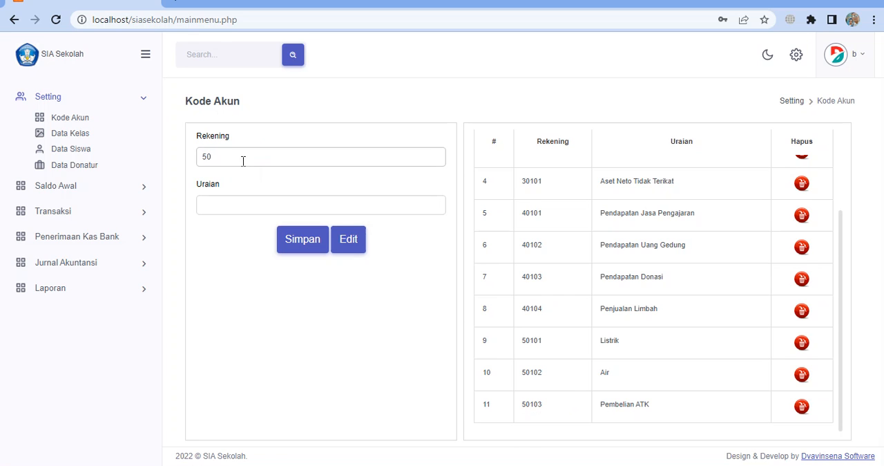
{"action": "left_click", "coordinate": [229, 203]}
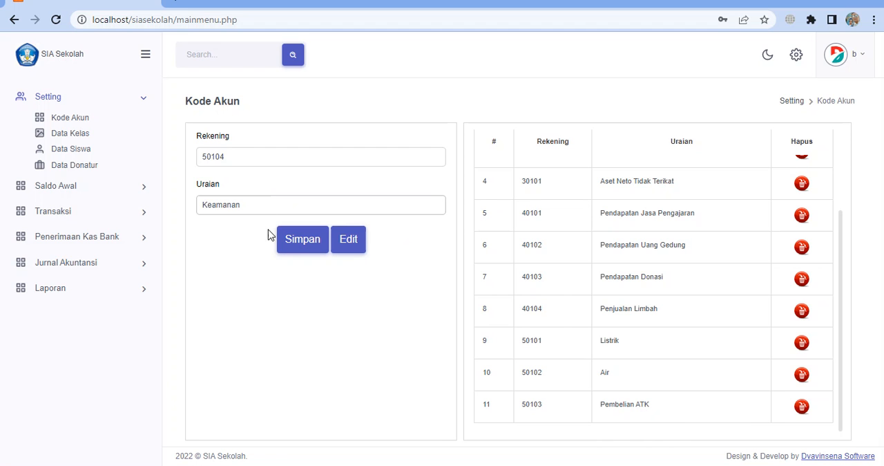
{"action": "left_click", "coordinate": [306, 242]}
{"action": "scroll", "coordinate": [660, 390], "scroll_direction": "down", "scroll_amount": 5}
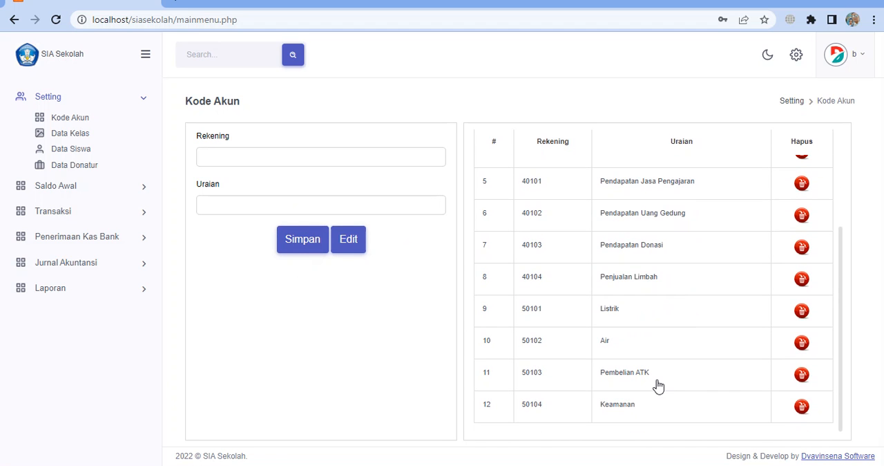
Change the Keamanan account to Rekening 50105 and Uraian Keamananxxxxx, and save the edit
{"action": "left_click", "coordinate": [533, 409]}
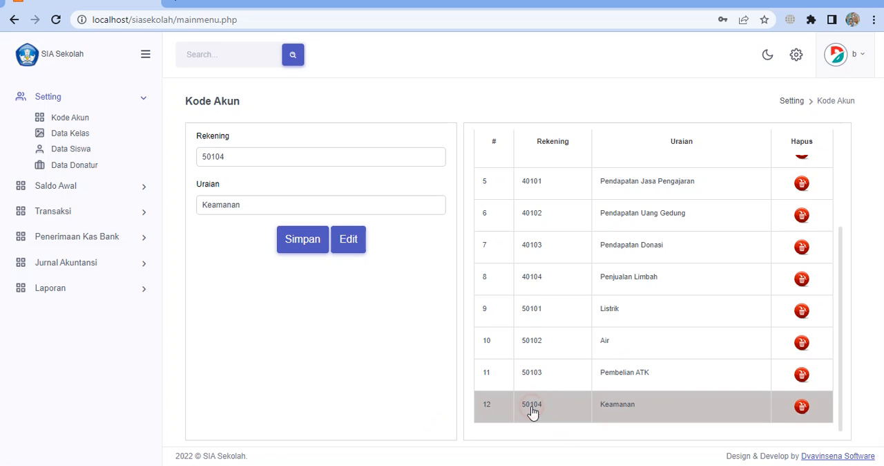
{"action": "left_click", "coordinate": [253, 158]}
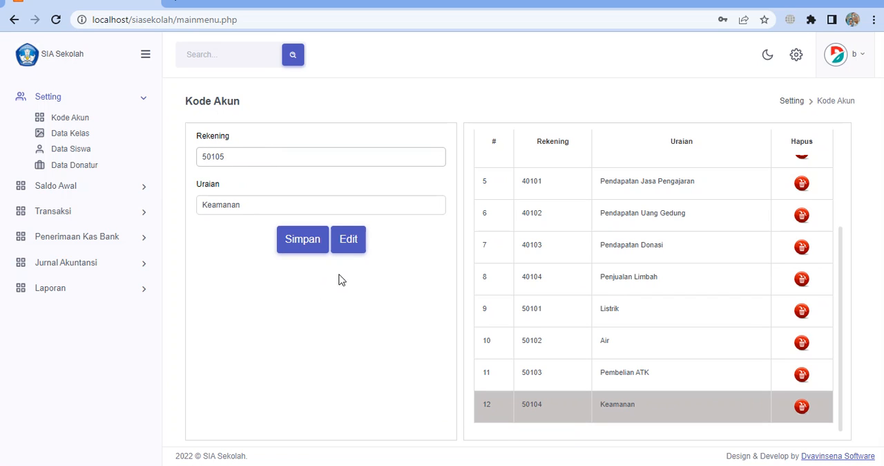
{"action": "left_click", "coordinate": [267, 204]}
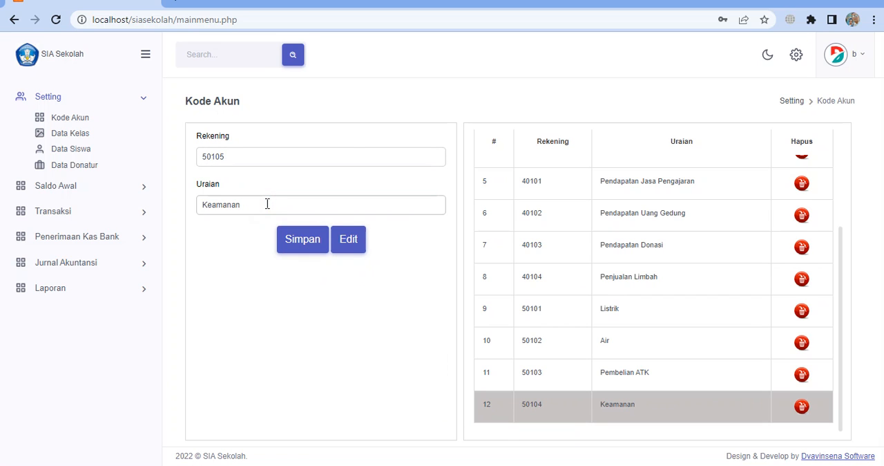
{"action": "left_click", "coordinate": [350, 240]}
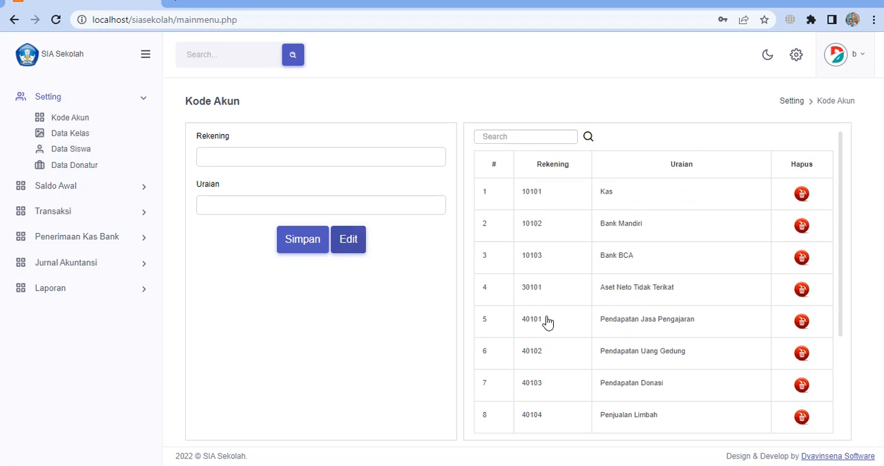
Set the Keamananxxxxx account's Rekening to 50104 and its Uraian to Keamanan, and save the edit
{"action": "scroll", "coordinate": [668, 322], "scroll_direction": "down", "scroll_amount": 5}
{"action": "left_click", "coordinate": [607, 407]}
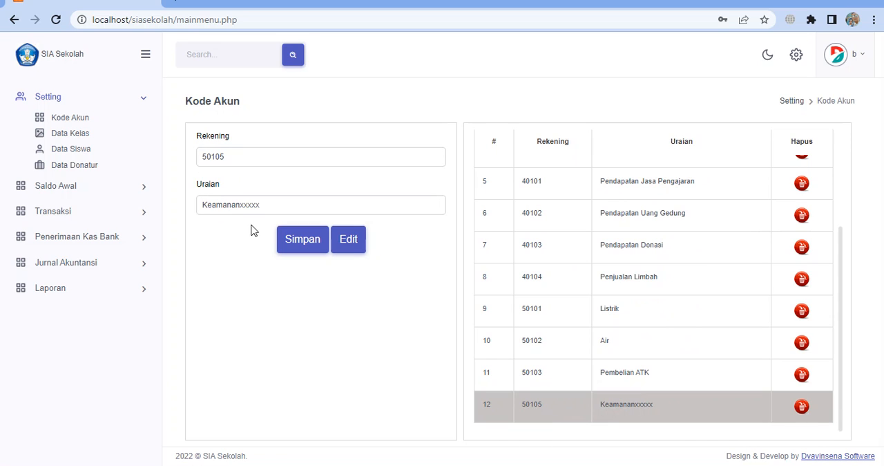
{"action": "left_click", "coordinate": [248, 157]}
{"action": "type", "text": "4"}
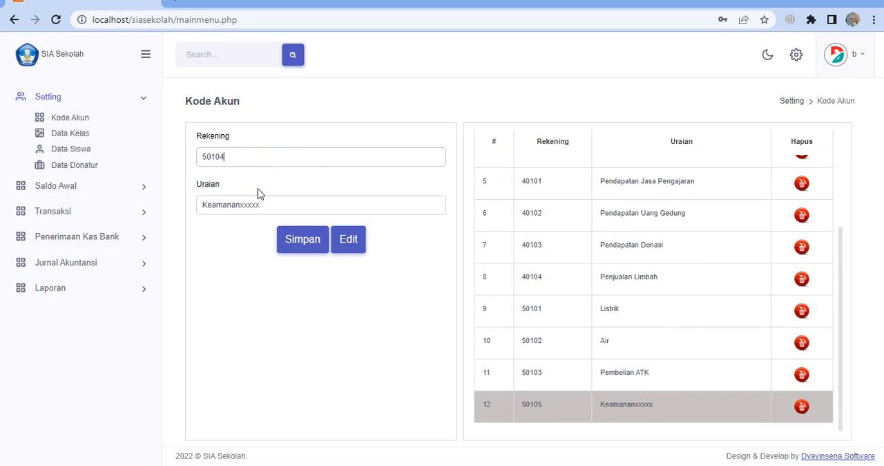
{"action": "left_click", "coordinate": [263, 204]}
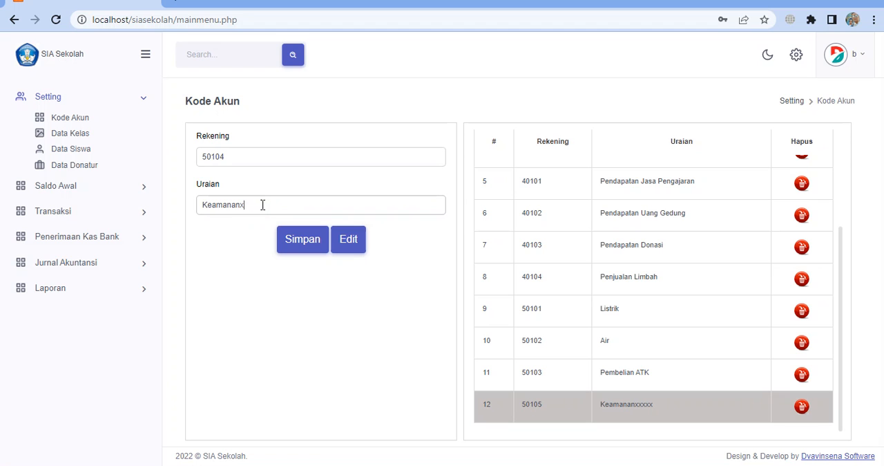
{"action": "key", "text": "BackSpace"}
{"action": "left_click", "coordinate": [349, 248]}
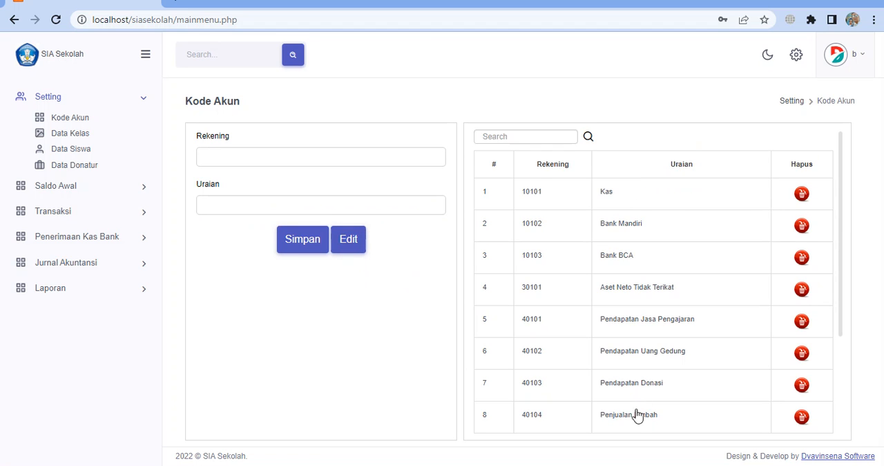
Delete the Keamanan account with Rekening 50104 and check the end of the account list
{"action": "scroll", "coordinate": [637, 407], "scroll_direction": "down", "scroll_amount": 3}
{"action": "left_click", "coordinate": [617, 412]}
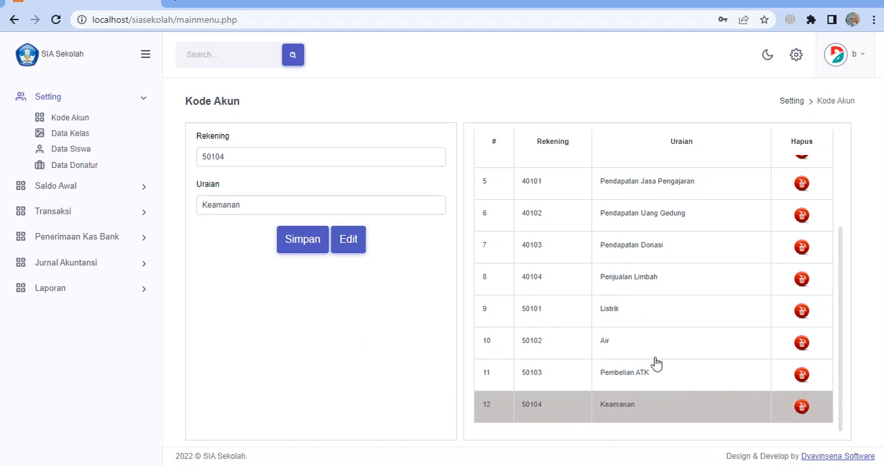
{"action": "left_click", "coordinate": [802, 408]}
{"action": "scroll", "coordinate": [671, 295], "scroll_direction": "down", "scroll_amount": 3}
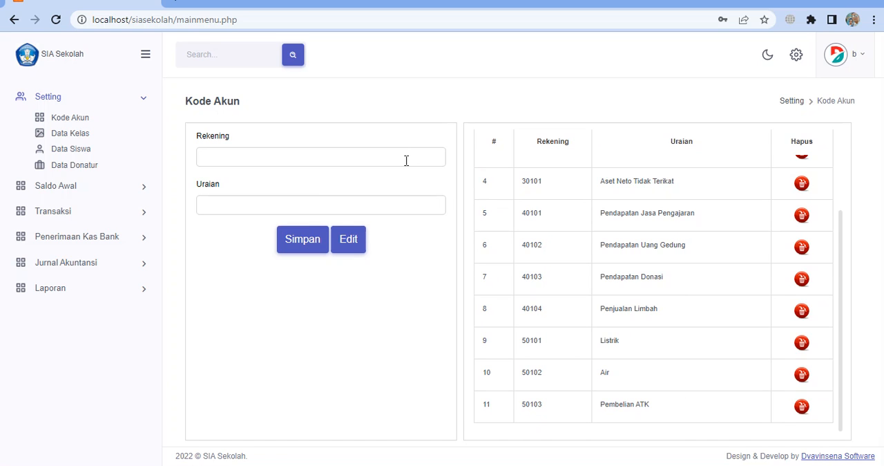
View the details of several accounts from Penjualan Limbah to Aset Neto Tidak Terikat by selecting their rows
{"action": "left_click", "coordinate": [604, 308]}
{"action": "scroll", "coordinate": [599, 269], "scroll_direction": "up", "scroll_amount": 3}
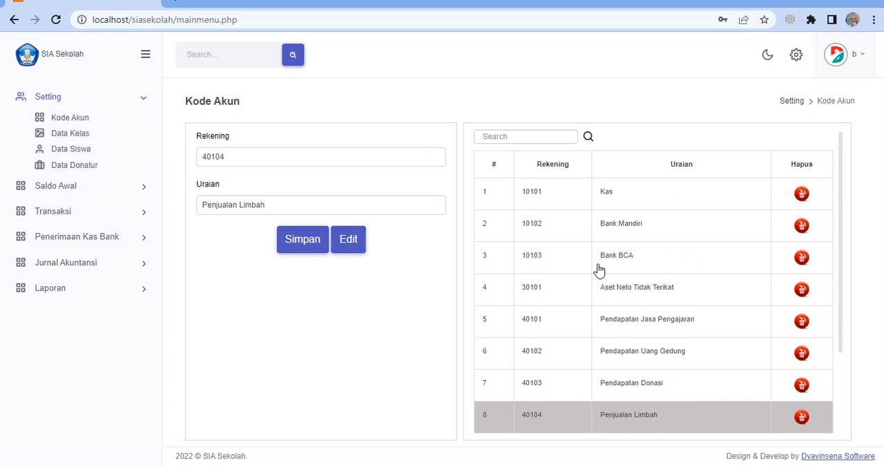
{"action": "left_click", "coordinate": [583, 208]}
{"action": "left_click", "coordinate": [576, 233]}
{"action": "left_click", "coordinate": [576, 294]}
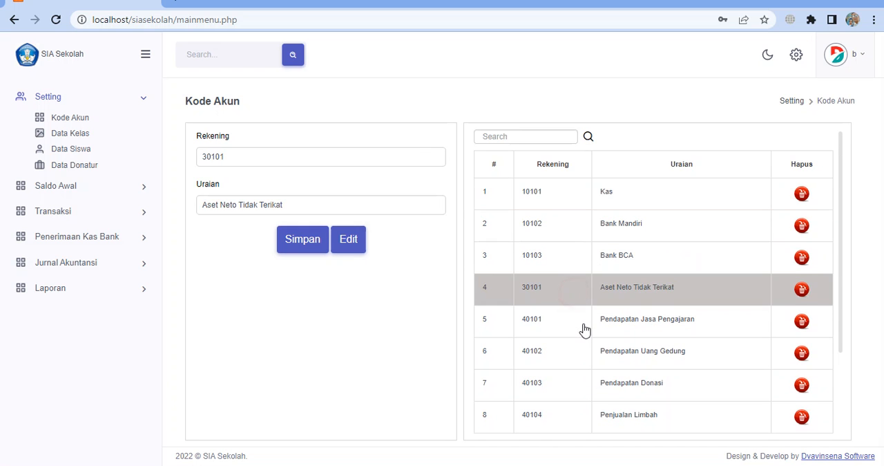
{"action": "scroll", "coordinate": [585, 330], "scroll_direction": "down", "scroll_amount": 3}
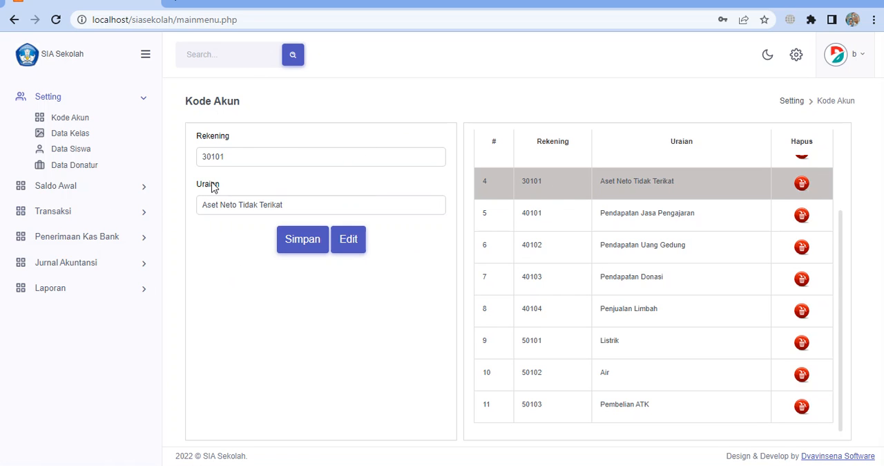
Open the Data Kelas page and save a new class VIII A, starting from the VII A entry
{"action": "left_click", "coordinate": [82, 136]}
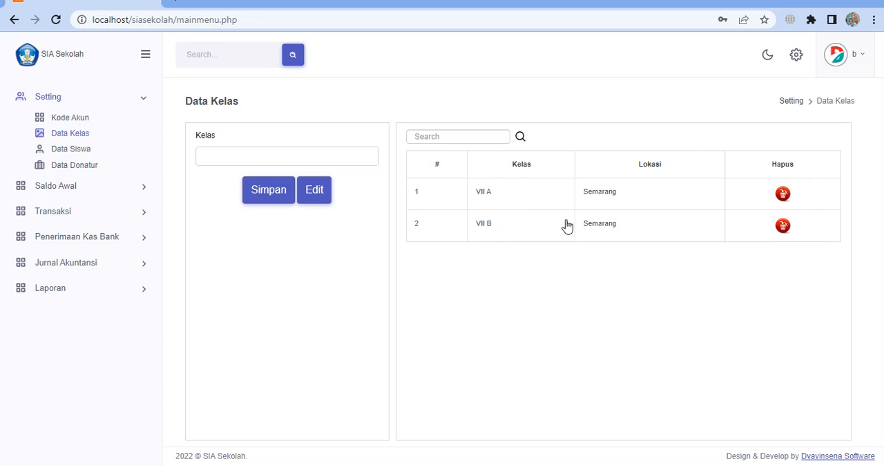
{"action": "left_click", "coordinate": [491, 200]}
{"action": "left_click", "coordinate": [210, 154]}
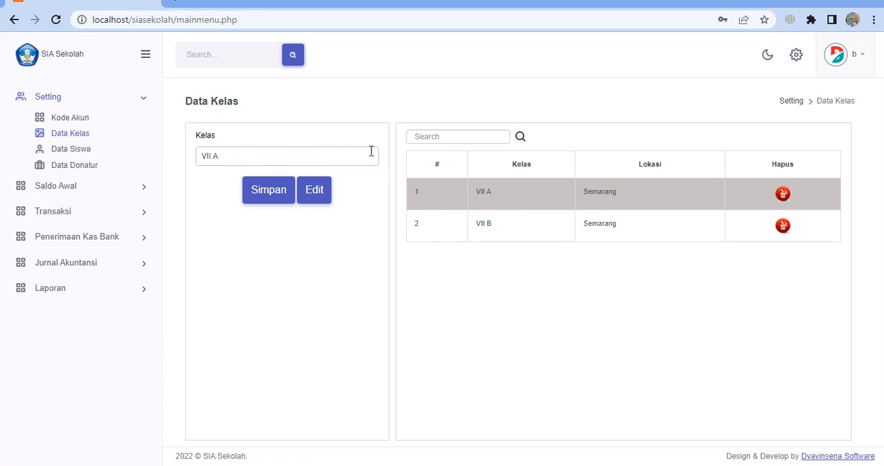
{"action": "left_click", "coordinate": [278, 199]}
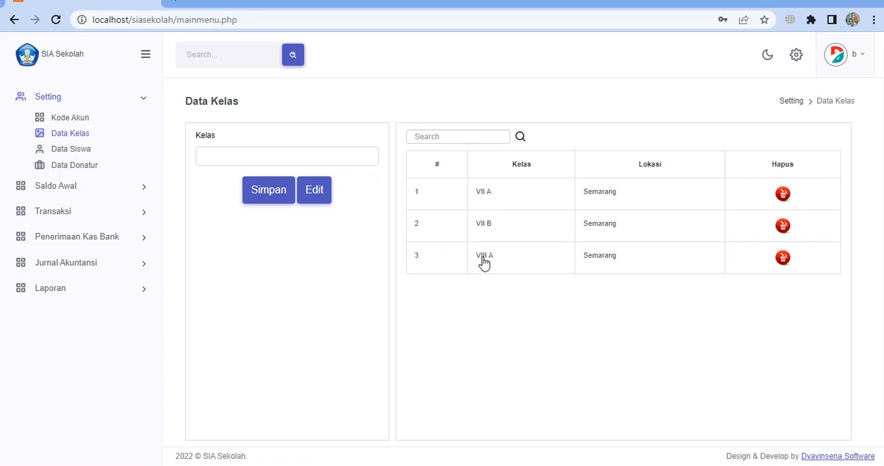
Add class VIII B to Data Kelas, using the VIII A entry as the starting point
{"action": "left_click", "coordinate": [485, 260]}
{"action": "left_click", "coordinate": [234, 159]}
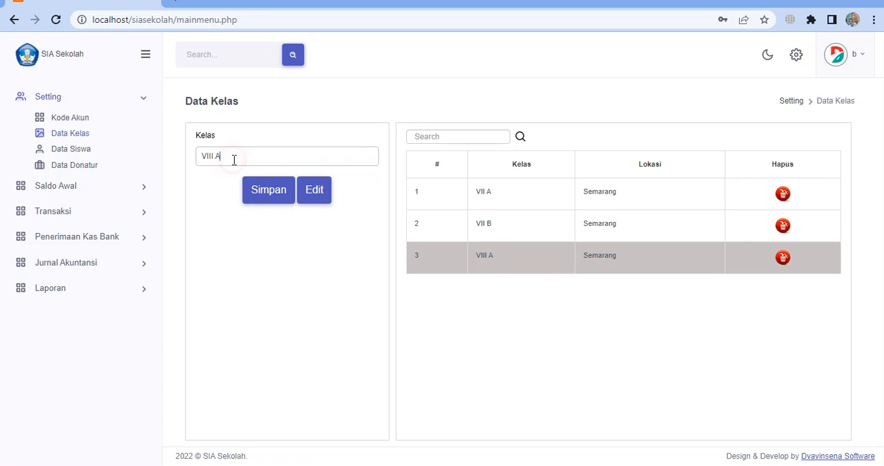
{"action": "left_click", "coordinate": [266, 197]}
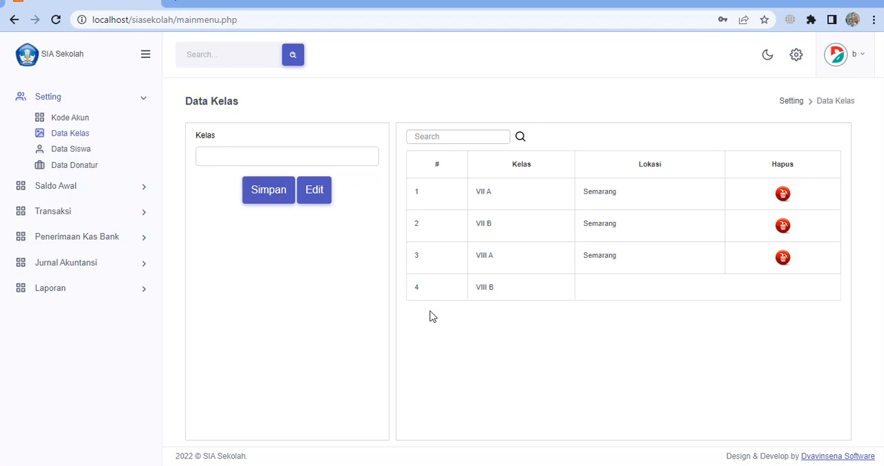
Compare the VIII A and VIII B entries, and save an edit renaming class VIII B as VIII Bxddddd
{"action": "left_click", "coordinate": [515, 261]}
{"action": "left_click", "coordinate": [513, 288]}
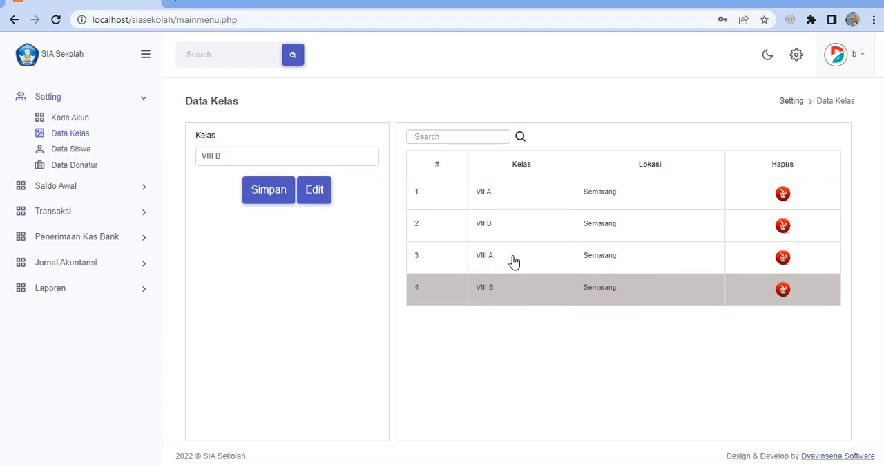
{"action": "left_click", "coordinate": [511, 257]}
{"action": "left_click", "coordinate": [510, 285]}
{"action": "left_click", "coordinate": [505, 256]}
{"action": "left_click", "coordinate": [506, 287]}
{"action": "left_click", "coordinate": [268, 160]}
{"action": "type", "text": "xdddd"}
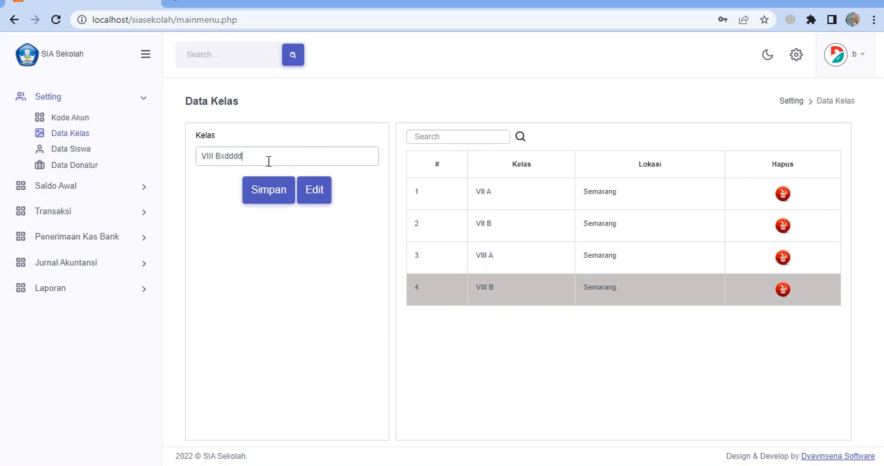
{"action": "type", "text": "d"}
{"action": "left_click", "coordinate": [320, 196]}
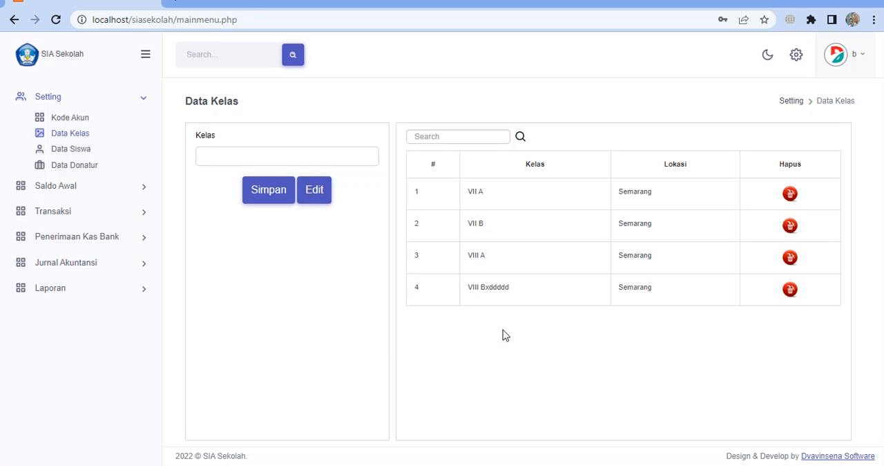
Rename class VIII Bxddddd as VIII B and save the edit
{"action": "left_click", "coordinate": [512, 296]}
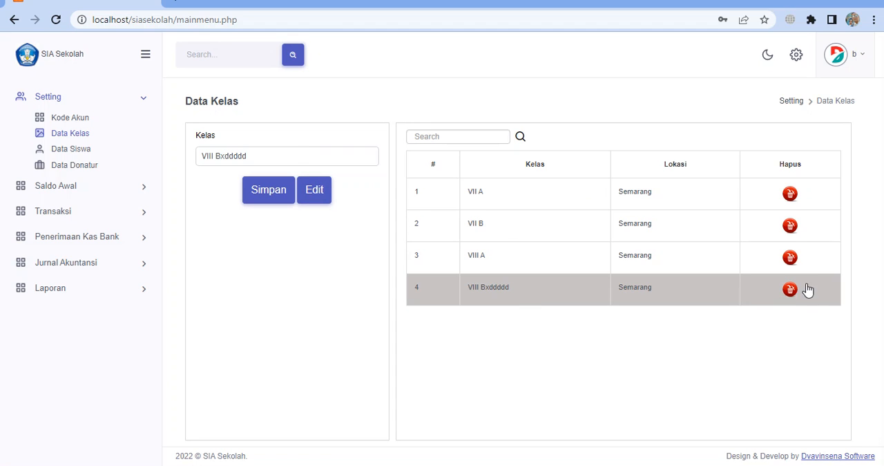
{"action": "left_click", "coordinate": [285, 163]}
{"action": "key", "text": "BackSpace"}
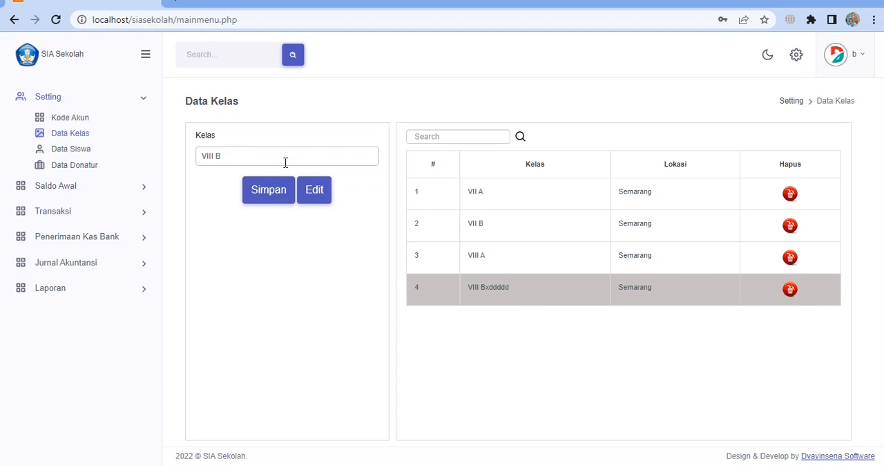
{"action": "left_click", "coordinate": [316, 200]}
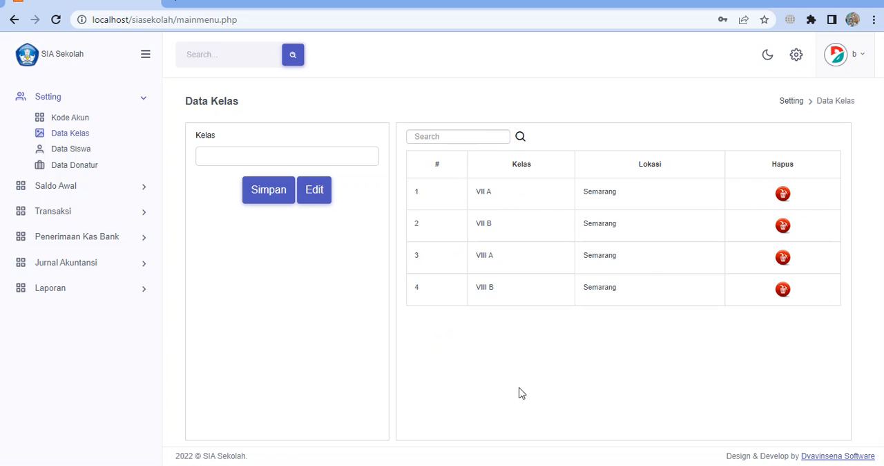
Open the Data Siswa page and start a student record with the student number, the student's name and Kelas VII A
{"action": "left_click", "coordinate": [82, 154]}
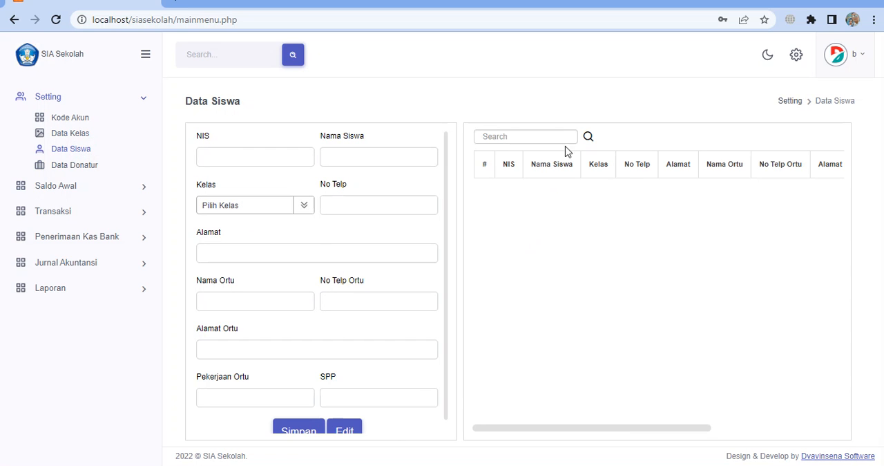
{"action": "left_click", "coordinate": [214, 151]}
{"action": "left_click", "coordinate": [338, 154]}
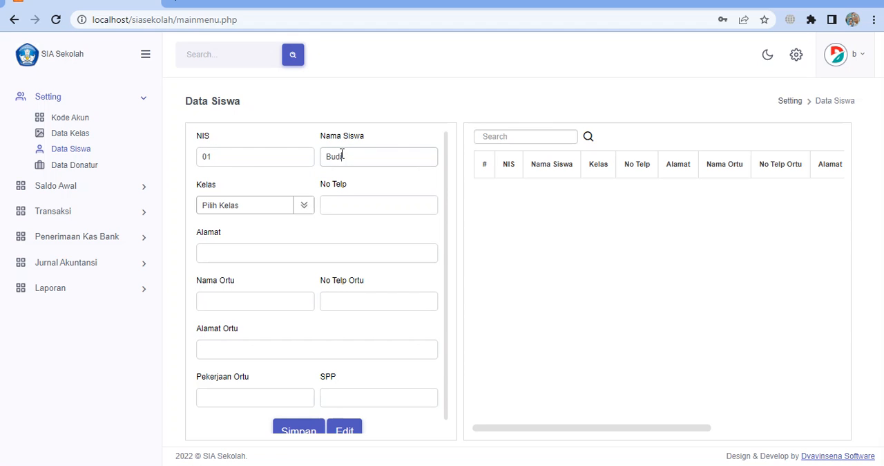
{"action": "left_click", "coordinate": [302, 205]}
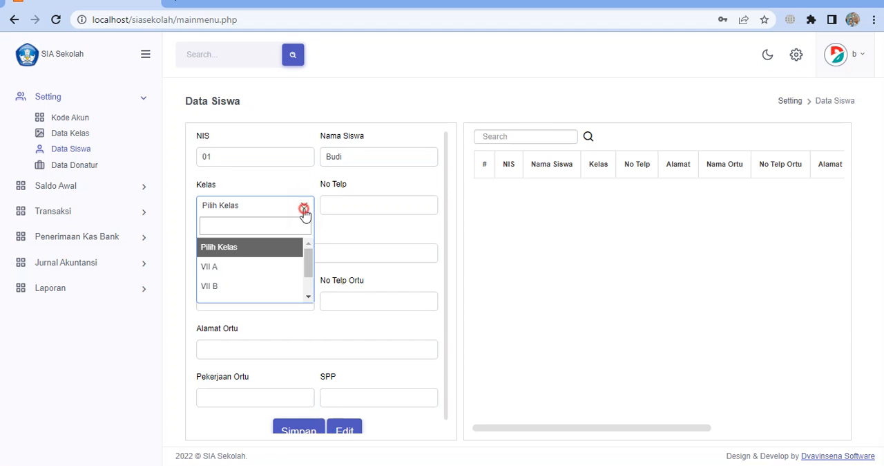
{"action": "left_click", "coordinate": [264, 268]}
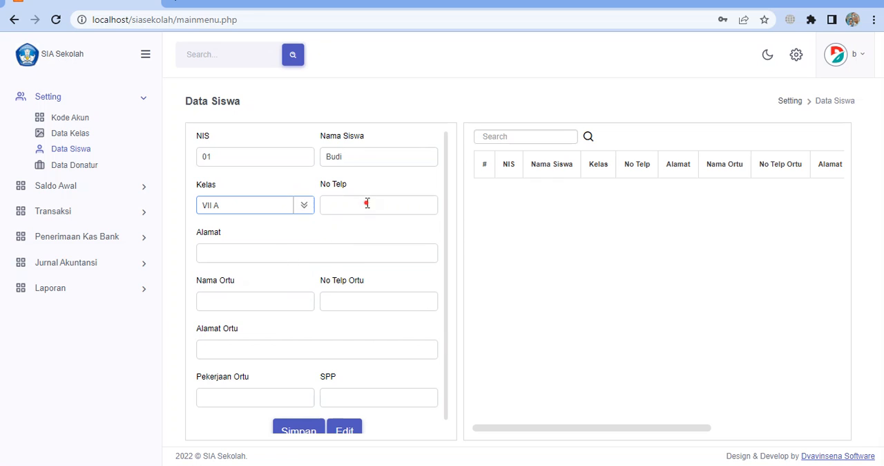
Fill the student's No Telp, Alamat, Nama Ortu, No Telp Ortu, Alamat Ortu and Pekerjaan Ortu with a hyphen
{"action": "left_click", "coordinate": [368, 203]}
{"action": "type", "text": "-"}
{"action": "left_click", "coordinate": [237, 250]}
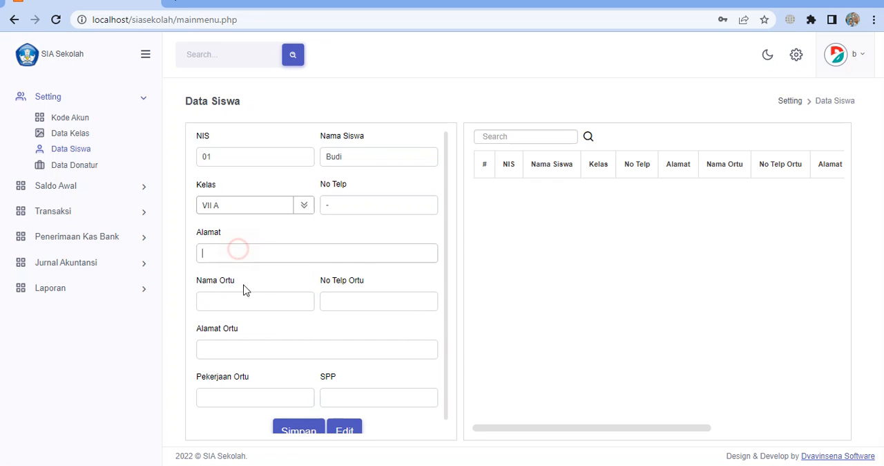
{"action": "type", "text": "-"}
{"action": "left_click", "coordinate": [236, 298]}
{"action": "type", "text": "-"}
{"action": "left_click", "coordinate": [351, 302]}
{"action": "type", "text": "-"}
{"action": "left_click", "coordinate": [271, 340]}
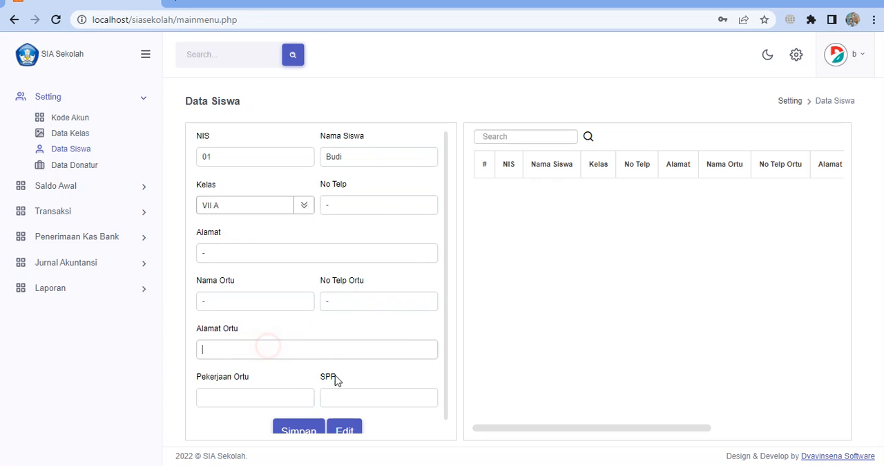
{"action": "type", "text": "-"}
{"action": "scroll", "coordinate": [292, 383], "scroll_direction": "down", "scroll_amount": 1}
{"action": "left_click", "coordinate": [230, 385]}
{"action": "type", "text": "-"}
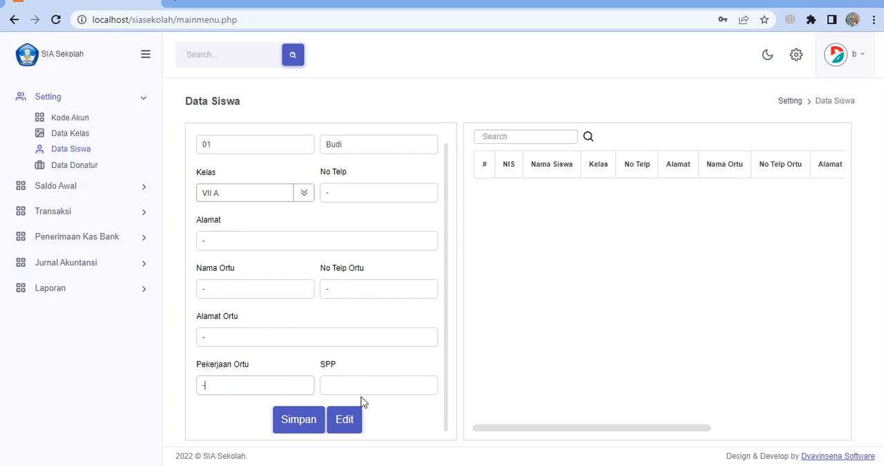
Set the student's SPP to 150000 and save the record
{"action": "left_click", "coordinate": [367, 383]}
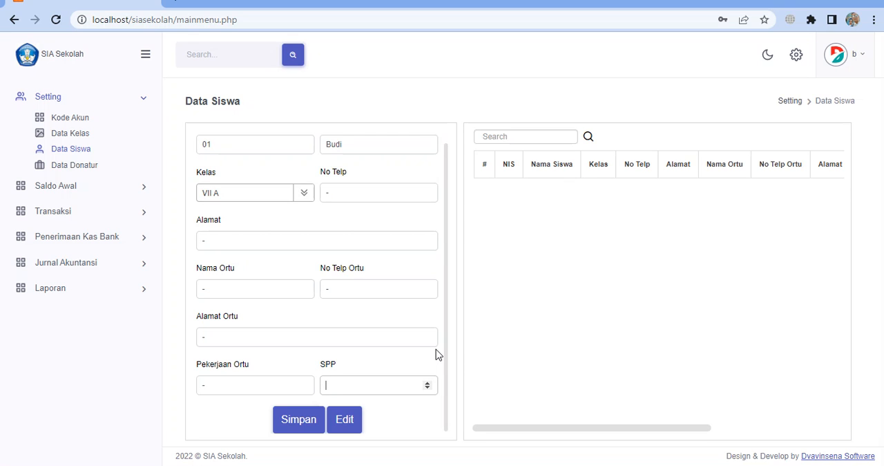
{"action": "type", "text": "150000"}
{"action": "left_click", "coordinate": [304, 423]}
Save a second student in Kelas VII A by reusing the first record with a new student number and name
{"action": "left_click", "coordinate": [615, 197]}
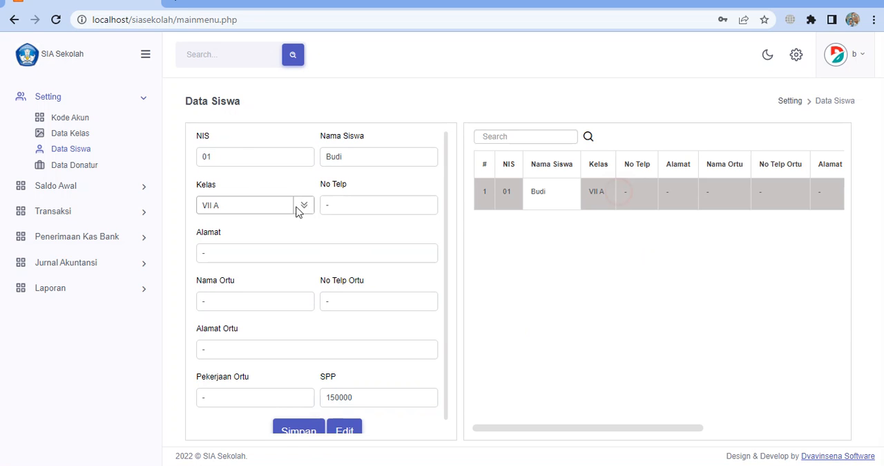
{"action": "left_click", "coordinate": [243, 156]}
{"action": "left_click", "coordinate": [548, 201]}
{"action": "left_click", "coordinate": [225, 156]}
{"action": "left_click_drag", "start_coordinate": [359, 158], "coordinate": [293, 151]}
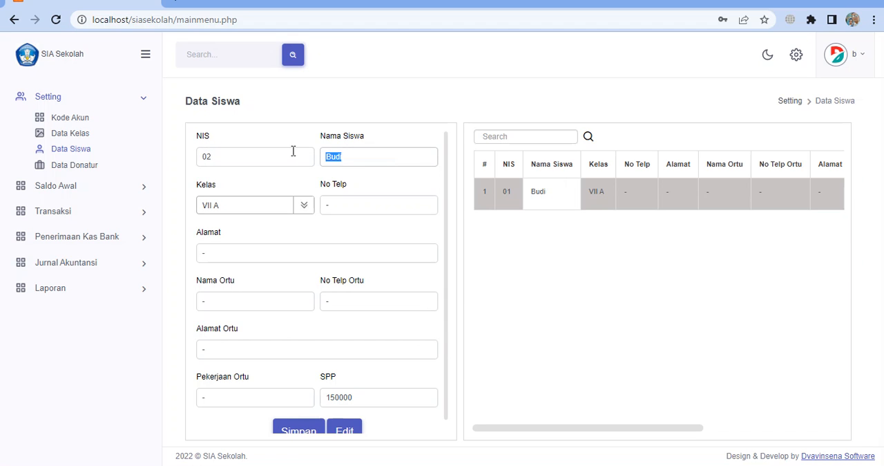
{"action": "type", "text": "Wati"}
{"action": "scroll", "coordinate": [368, 209], "scroll_direction": "down", "scroll_amount": 1}
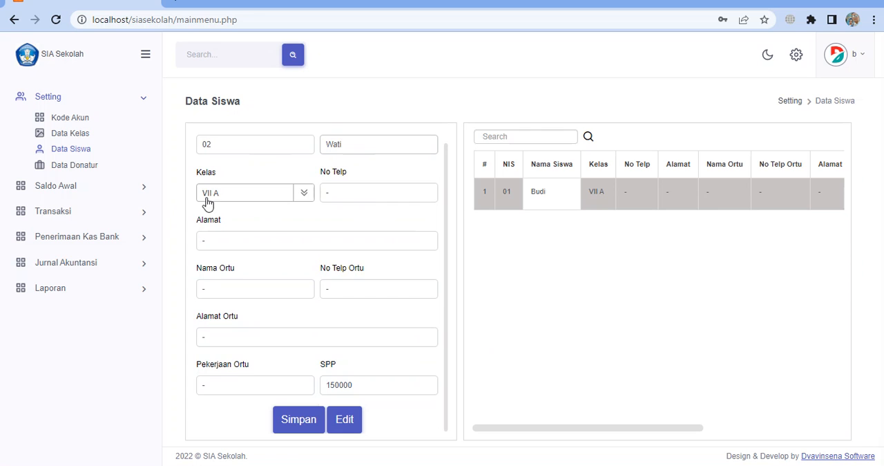
{"action": "left_click", "coordinate": [299, 428]}
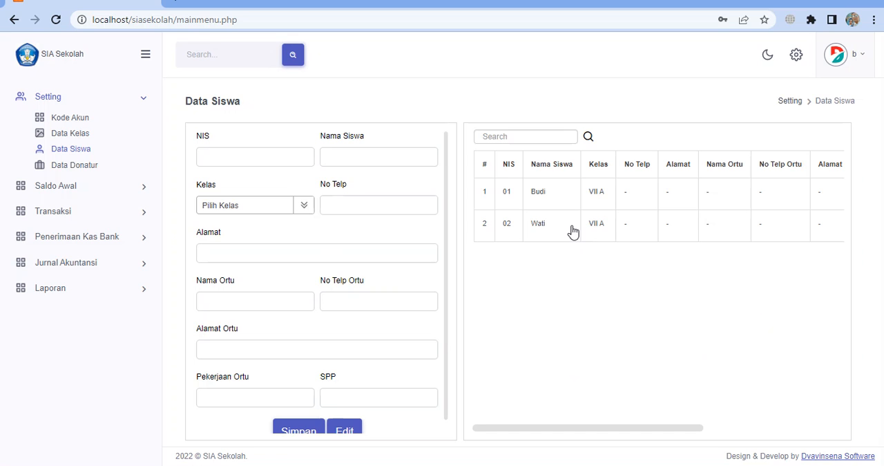
Reuse the second student's record for a third student, entering a new student number and name and choosing Kelas VIII A
{"action": "left_click", "coordinate": [572, 231]}
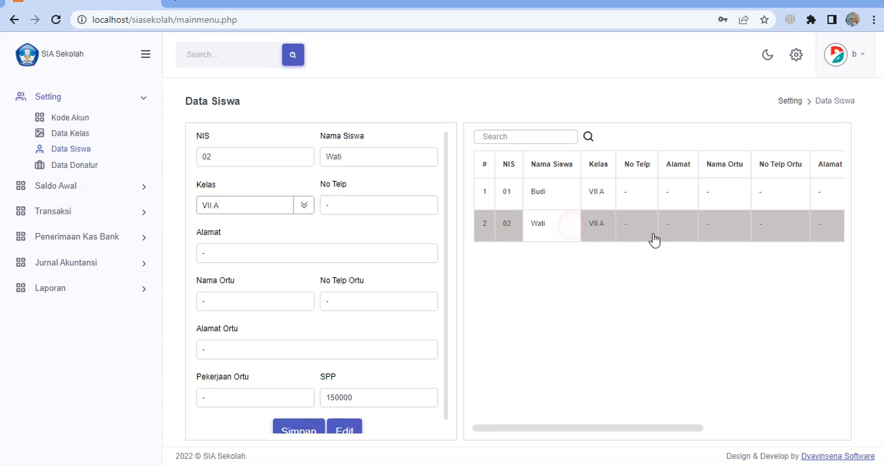
{"action": "left_click_drag", "start_coordinate": [372, 153], "coordinate": [308, 152]}
{"action": "left_click", "coordinate": [254, 152]}
{"action": "left_click_drag", "start_coordinate": [347, 163], "coordinate": [286, 152]}
{"action": "type", "text": "Amir"}
{"action": "left_click", "coordinate": [304, 207]}
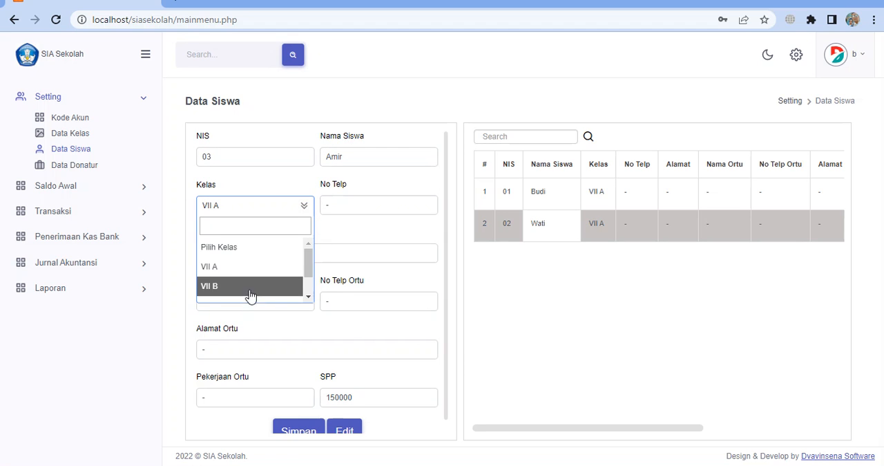
{"action": "scroll", "coordinate": [260, 289], "scroll_direction": "down", "scroll_amount": 1}
{"action": "left_click", "coordinate": [244, 278]}
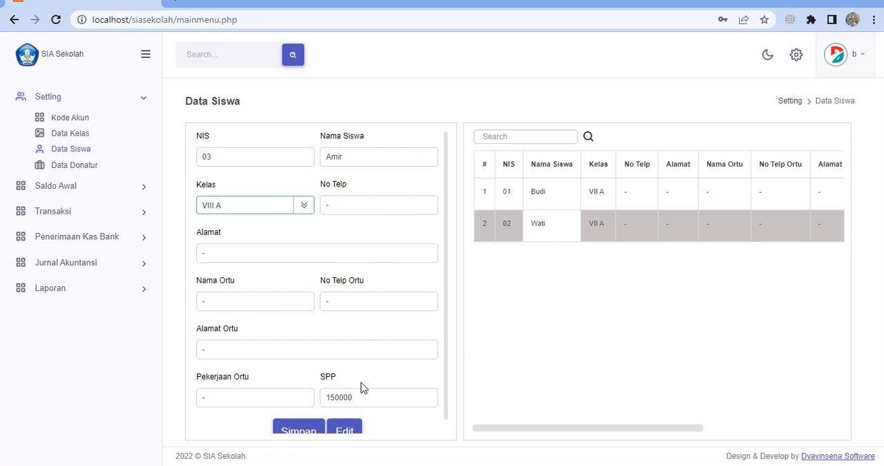
Set the third student's SPP to 125000, save the record, and check the remaining columns of the student list
{"action": "scroll", "coordinate": [362, 387], "scroll_direction": "down", "scroll_amount": 1}
{"action": "left_click", "coordinate": [333, 386]}
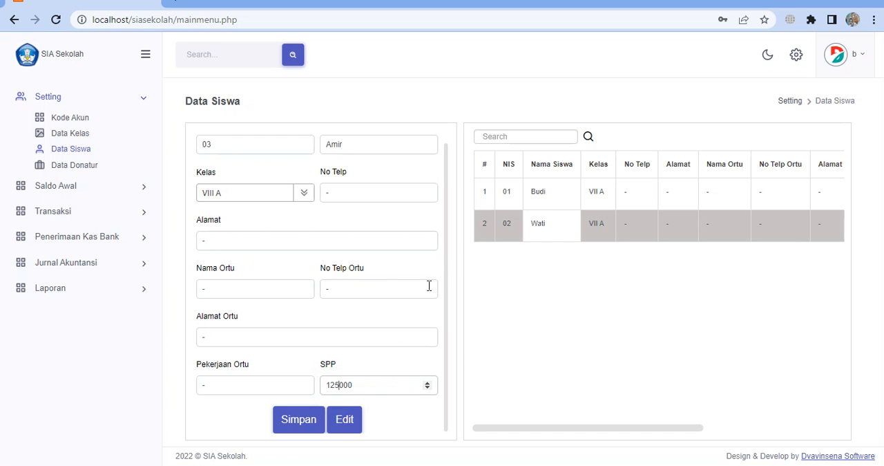
{"action": "left_click", "coordinate": [297, 425]}
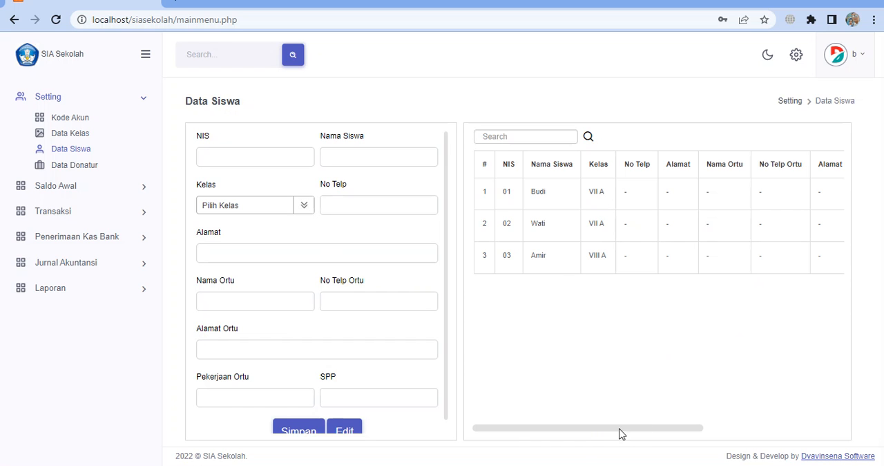
{"action": "left_click_drag", "start_coordinate": [589, 436], "coordinate": [818, 429]}
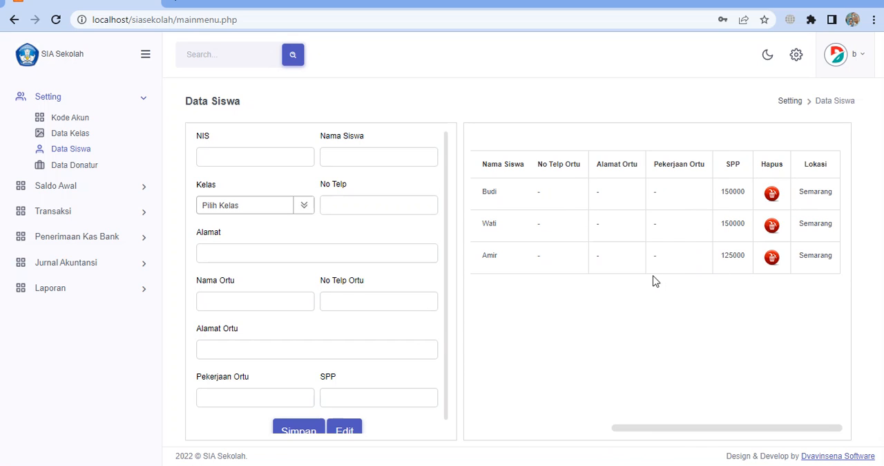
Open the Data Donatur page and save donor PT Indo April with a hyphen for No Telp and Alamat
{"action": "left_click", "coordinate": [78, 169]}
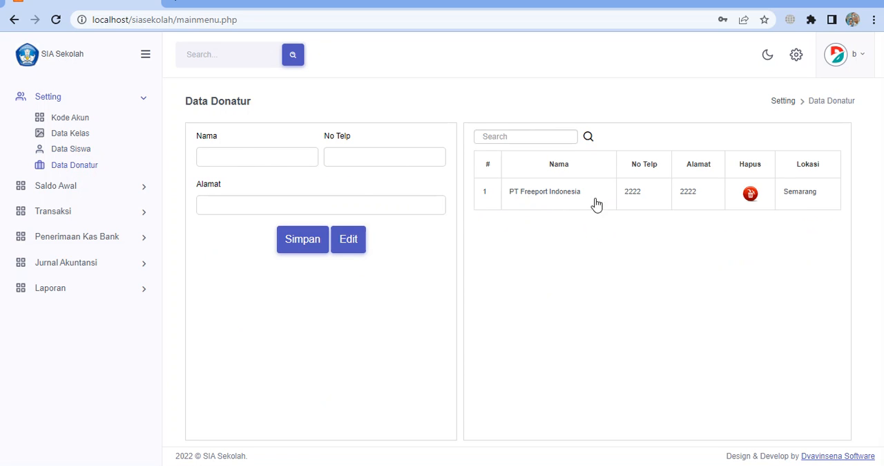
{"action": "left_click", "coordinate": [276, 157]}
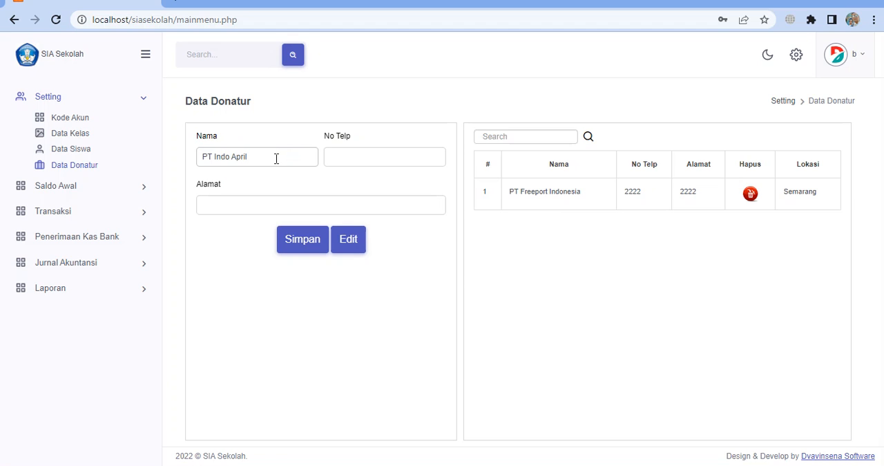
{"action": "left_click", "coordinate": [398, 160]}
{"action": "type", "text": "-"}
{"action": "left_click", "coordinate": [322, 204]}
{"action": "type", "text": "-"}
{"action": "left_click", "coordinate": [296, 250]}
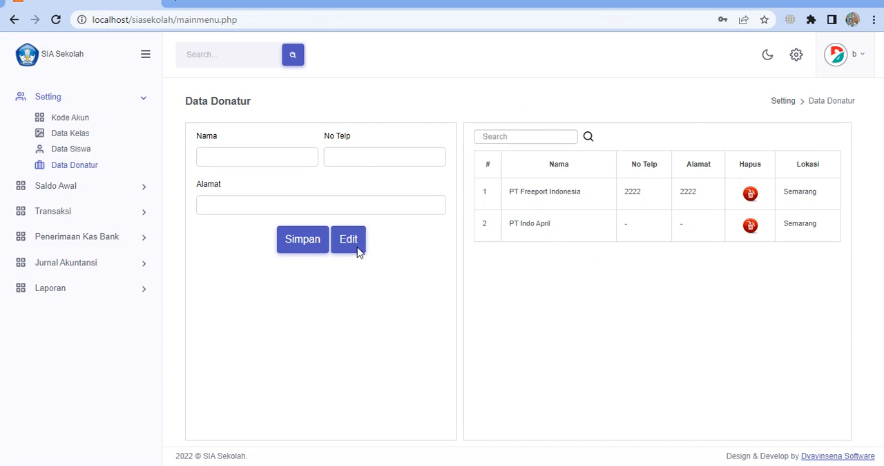
Open the SA Piutang SPP opening-balance page, set Tanggal to 2022-06-30, and open the student list
{"action": "left_click", "coordinate": [86, 199]}
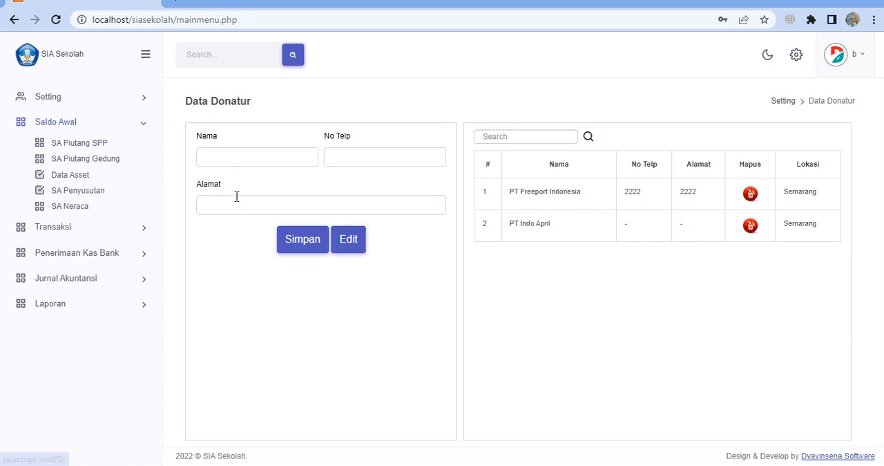
{"action": "left_click", "coordinate": [90, 143]}
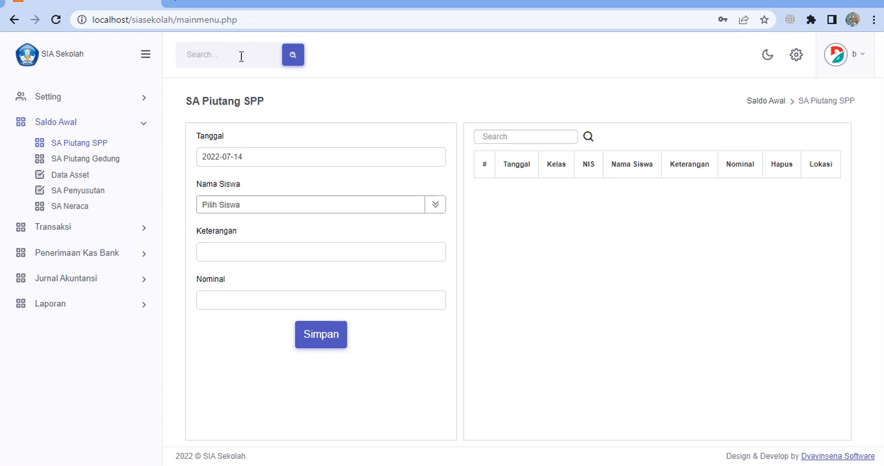
{"action": "left_click", "coordinate": [277, 163]}
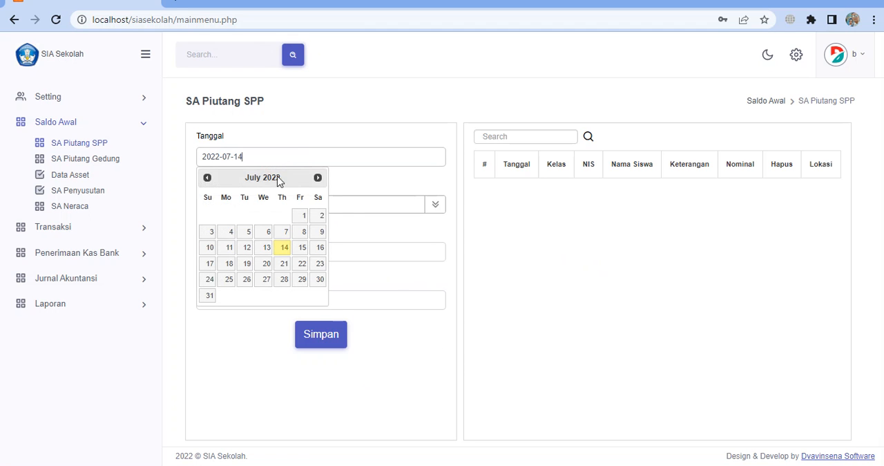
{"action": "left_click", "coordinate": [207, 178]}
{"action": "left_click", "coordinate": [284, 279]}
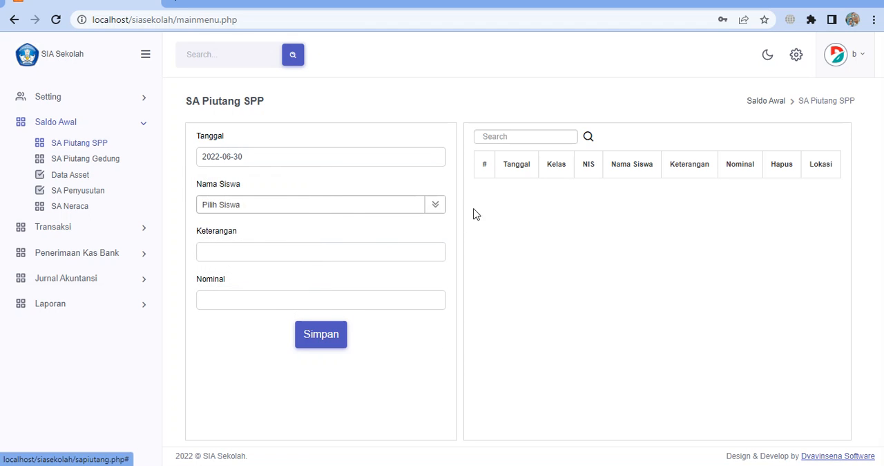
{"action": "left_click", "coordinate": [434, 206]}
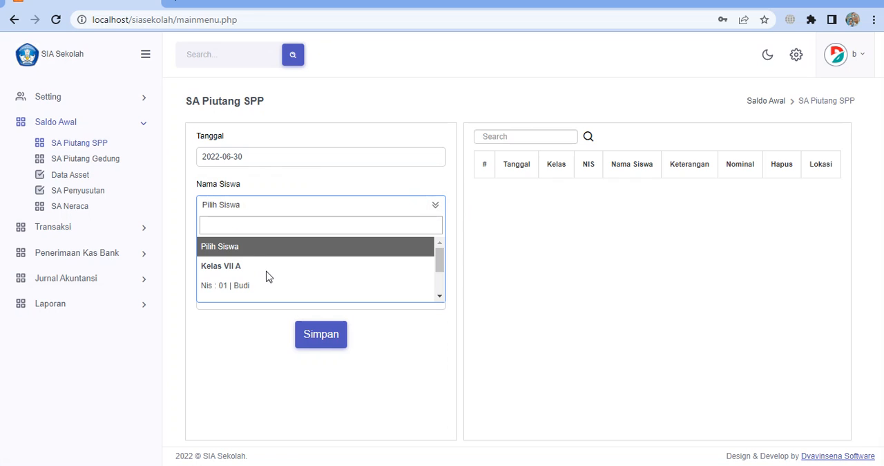
{"action": "scroll", "coordinate": [244, 277], "scroll_direction": "down", "scroll_amount": 1}
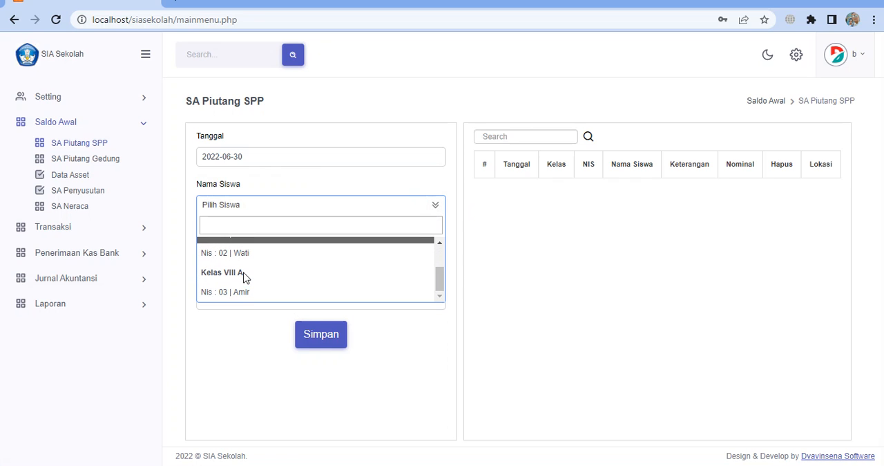
{"action": "left_click", "coordinate": [288, 227]}
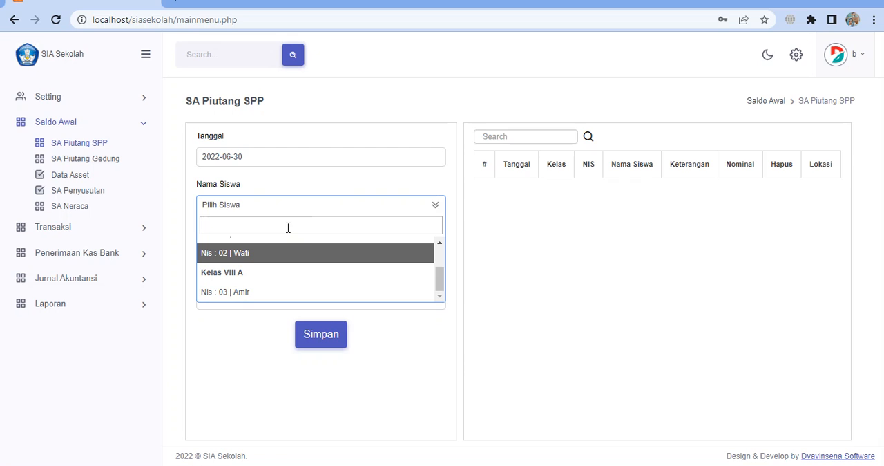
{"action": "type", "text": "wa"}
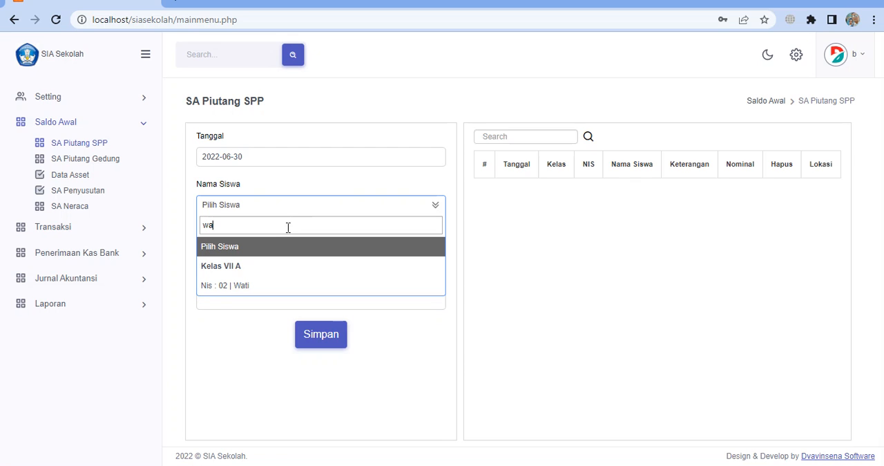
{"action": "type", "text": "t"}
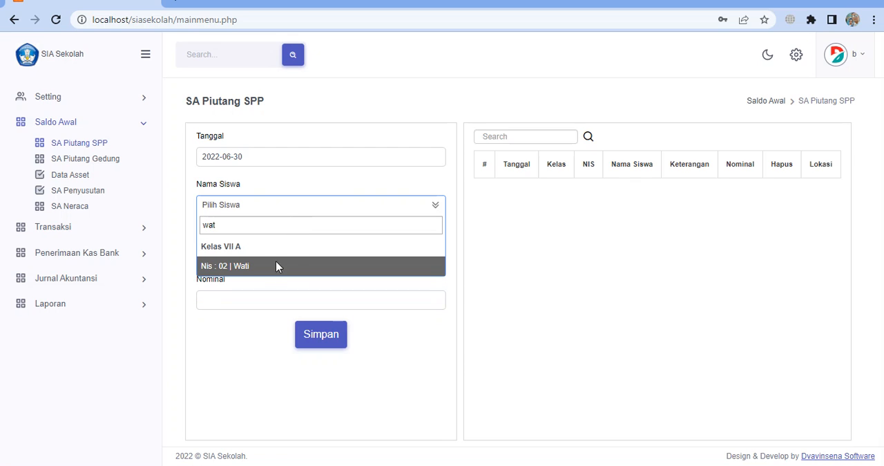
{"action": "key", "text": "BackSpace"}
{"action": "key", "text": "BackSpace"}
{"action": "key", "text": "BackSpace"}
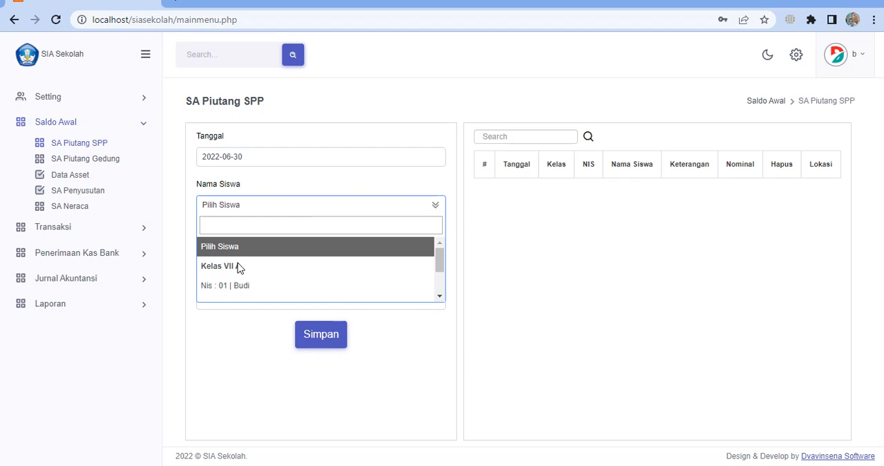
Find and choose the Kelas VIII A student by name, and enter SA Piutang as the Keterangan
{"action": "type", "text": "ami"}
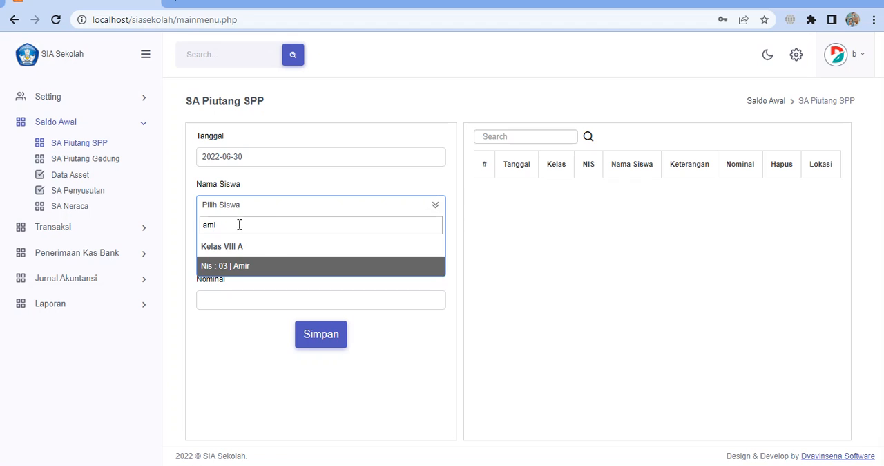
{"action": "left_click", "coordinate": [252, 269]}
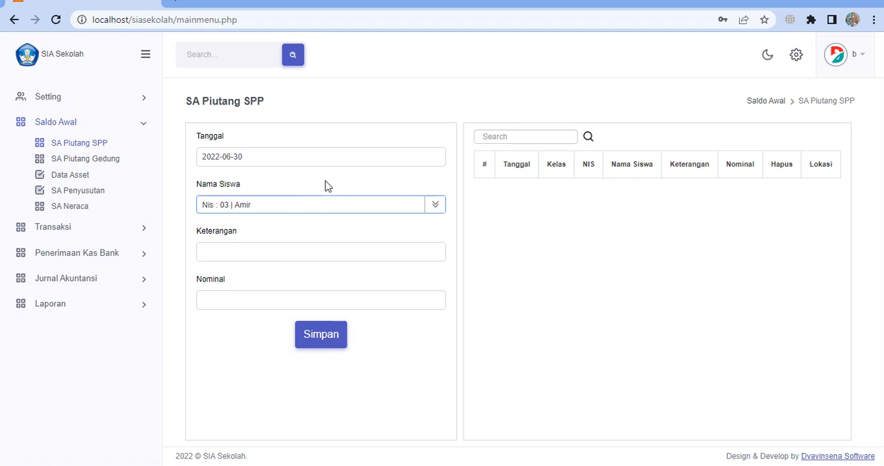
{"action": "left_click", "coordinate": [235, 250]}
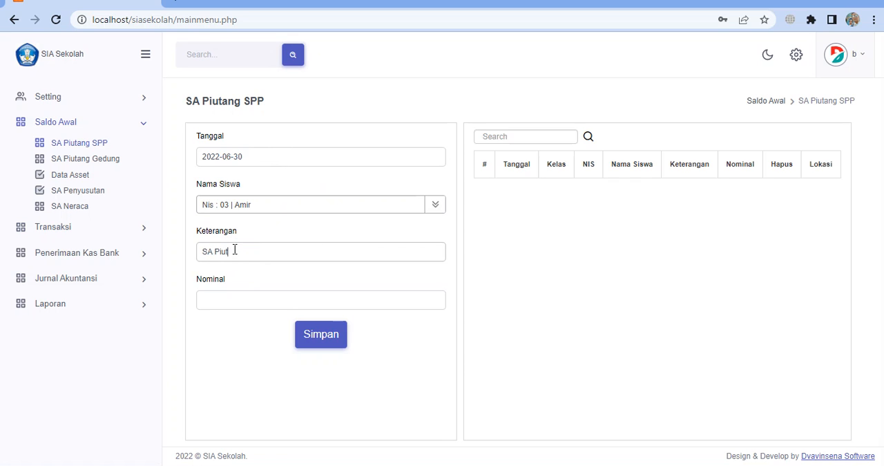
{"action": "type", "text": "SA Piutang"}
{"action": "left_click", "coordinate": [243, 302]}
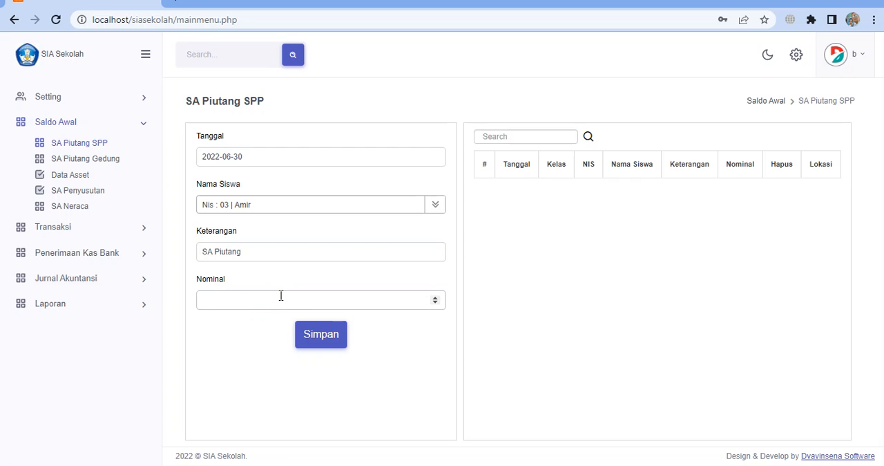
Set the Nominal of the SPP receivable to 125000 and save the entry
{"action": "left_click", "coordinate": [298, 209]}
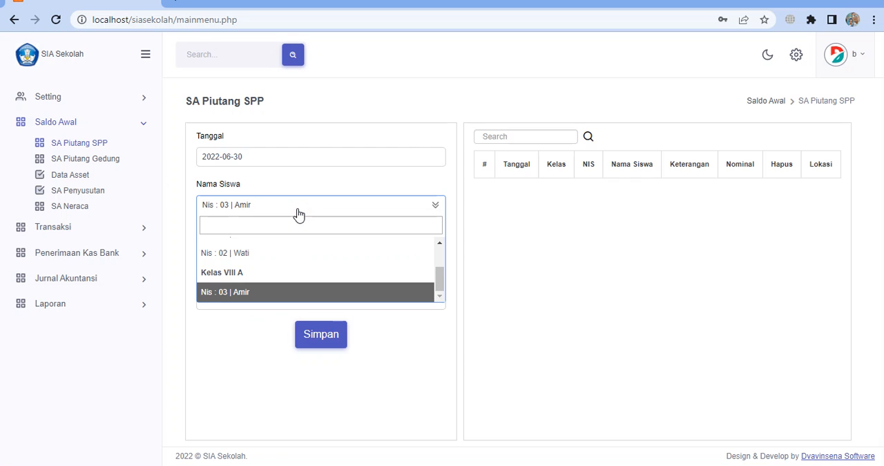
{"action": "left_click", "coordinate": [298, 214]}
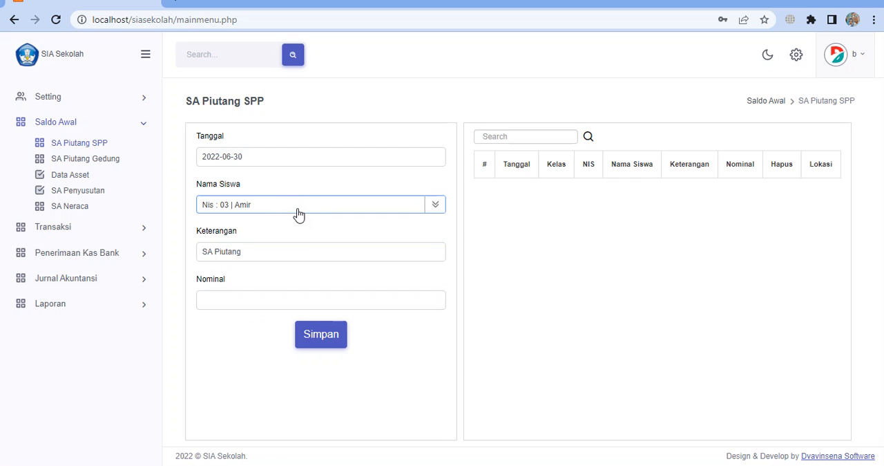
{"action": "left_click", "coordinate": [250, 296]}
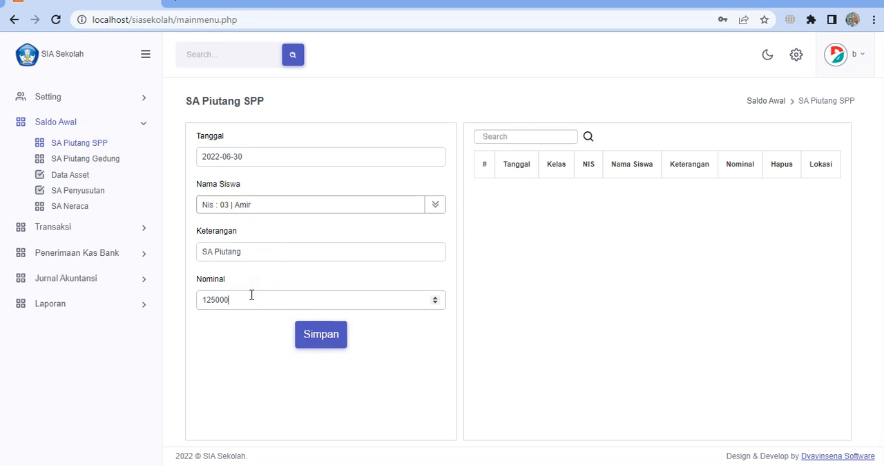
{"action": "left_click", "coordinate": [329, 337]}
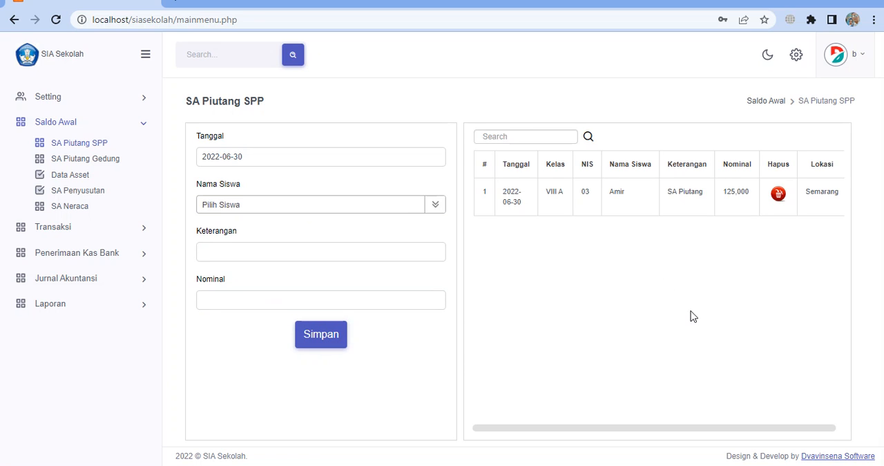
{"action": "left_click", "coordinate": [290, 207]}
{"action": "left_click", "coordinate": [291, 208]}
{"action": "left_click", "coordinate": [292, 208]}
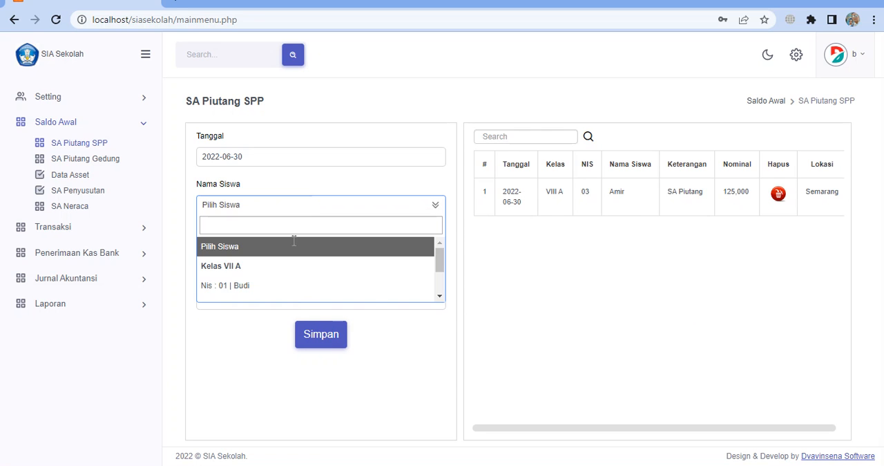
{"action": "scroll", "coordinate": [299, 283], "scroll_direction": "down", "scroll_amount": 2}
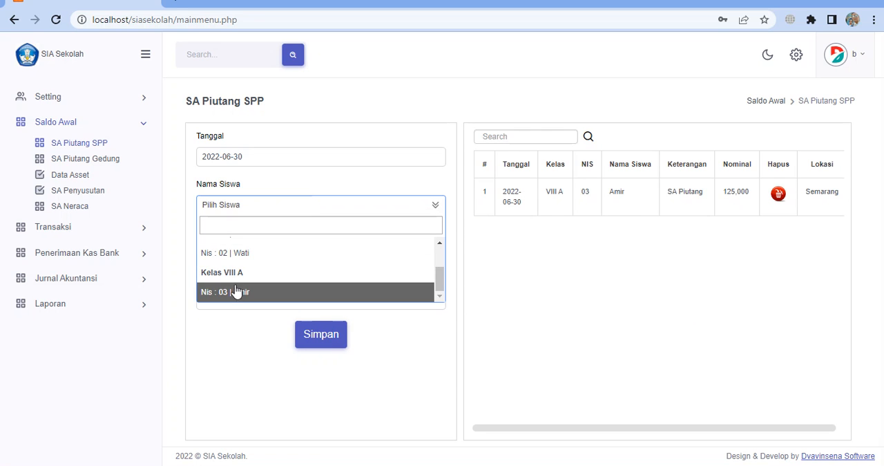
{"action": "left_click", "coordinate": [245, 253]}
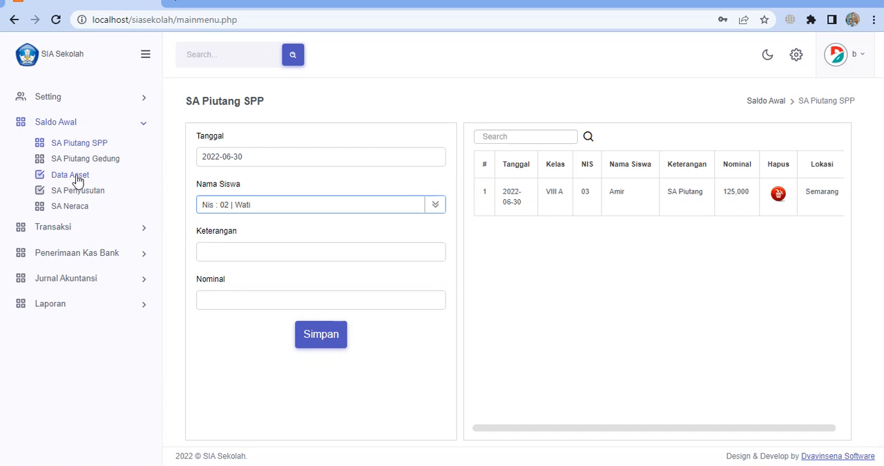
Open the SA Piutang Gedung opening-balance page and set Tanggal to 2022-06-30
{"action": "left_click", "coordinate": [92, 159]}
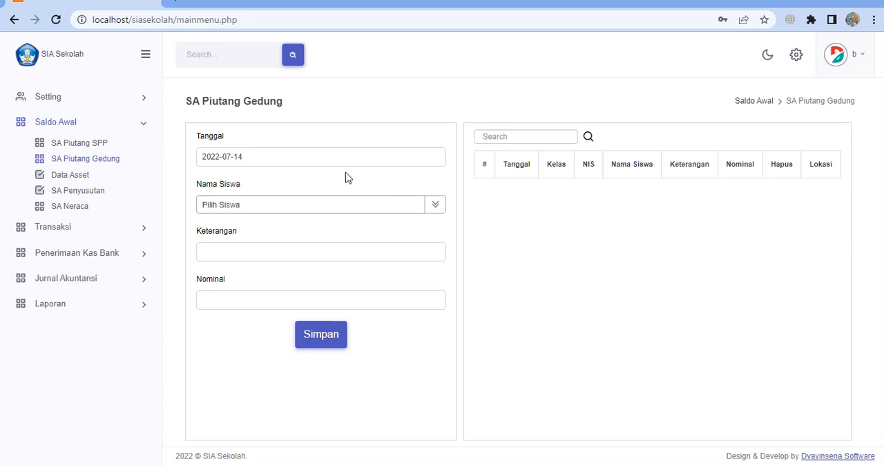
{"action": "left_click", "coordinate": [321, 160]}
{"action": "left_click", "coordinate": [208, 178]}
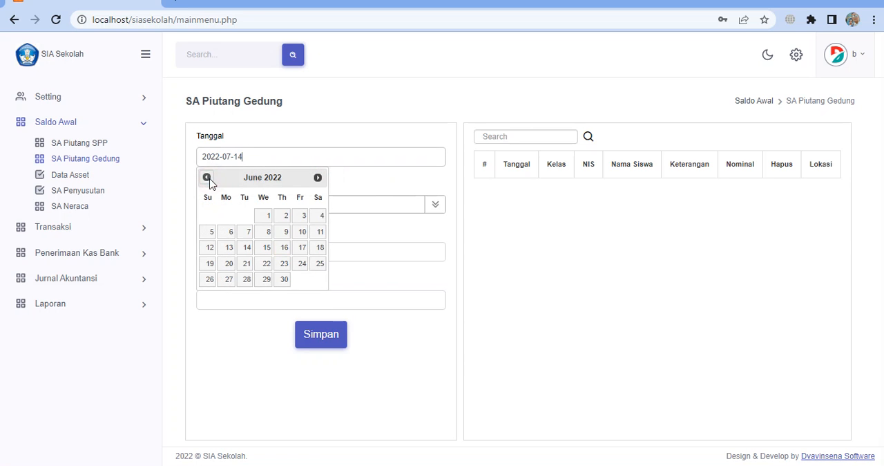
{"action": "left_click", "coordinate": [208, 179]}
{"action": "left_click", "coordinate": [317, 178]}
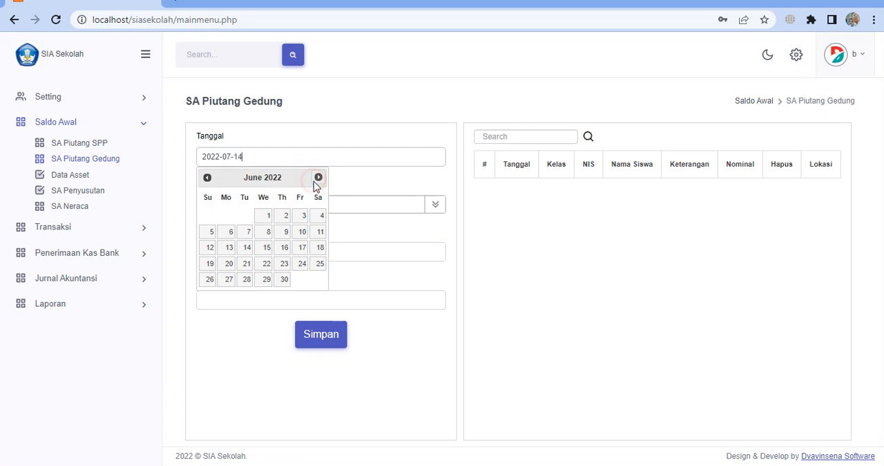
{"action": "left_click", "coordinate": [284, 279]}
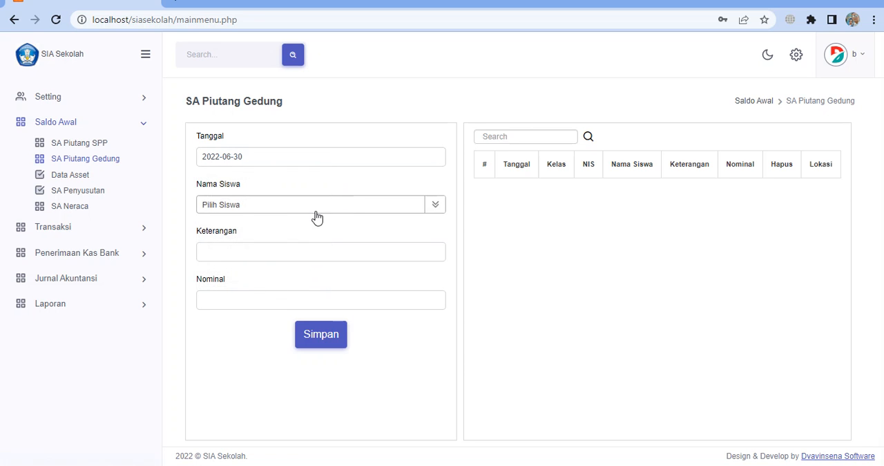
Save a building receivable for the Kelas VIII A student with a hyphen as Keterangan and a Nominal of 500000
{"action": "left_click", "coordinate": [315, 207]}
{"action": "scroll", "coordinate": [296, 280], "scroll_direction": "down", "scroll_amount": 1}
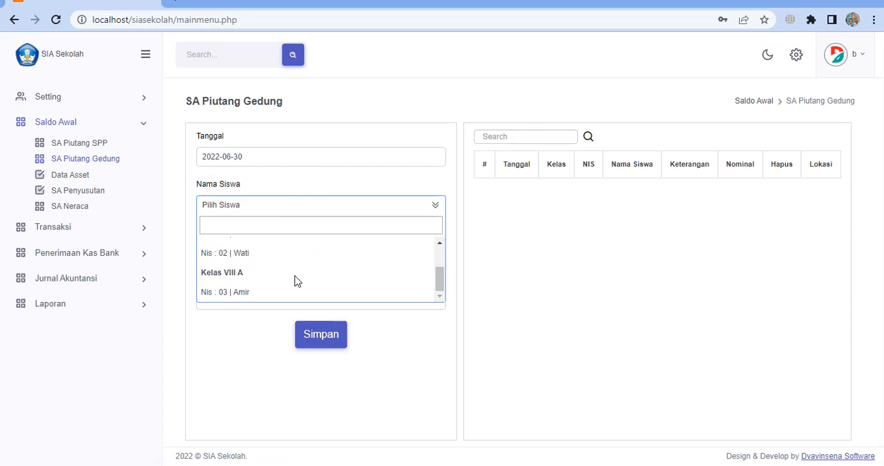
{"action": "left_click", "coordinate": [240, 292]}
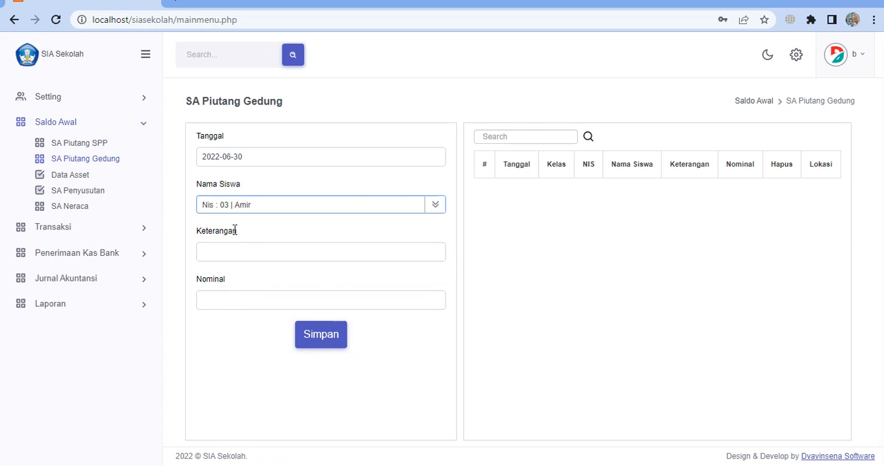
{"action": "left_click", "coordinate": [222, 247]}
{"action": "left_click", "coordinate": [225, 292]}
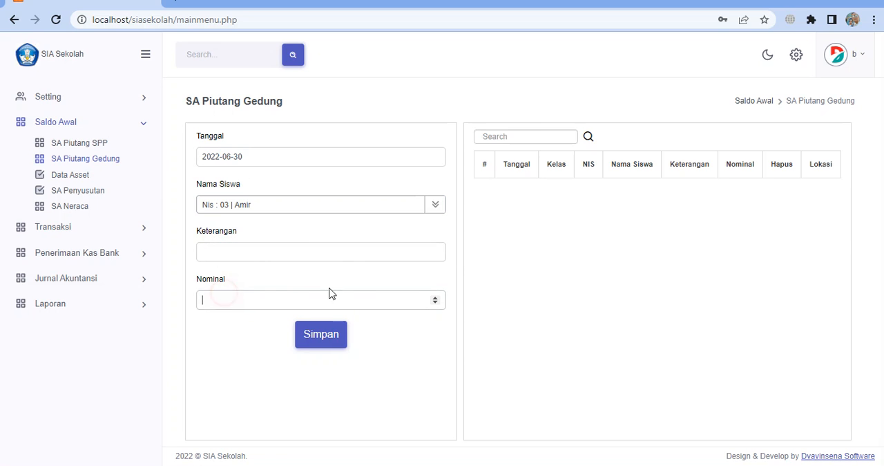
{"action": "left_click", "coordinate": [286, 252]}
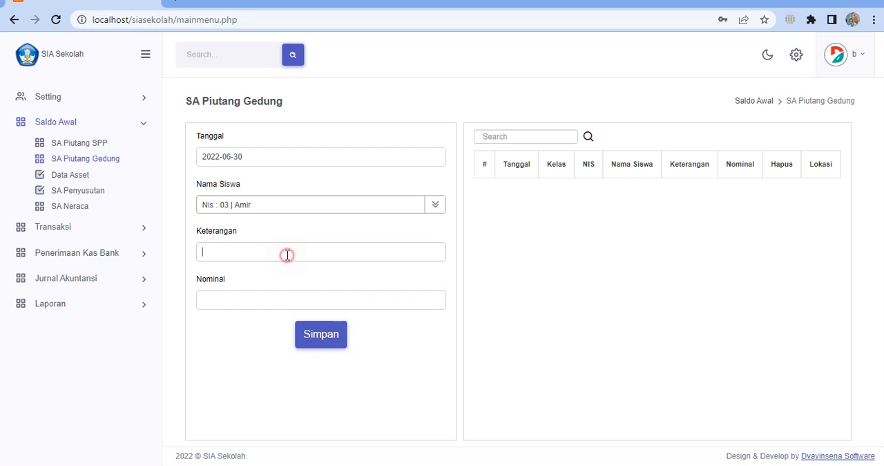
{"action": "left_click", "coordinate": [231, 295]}
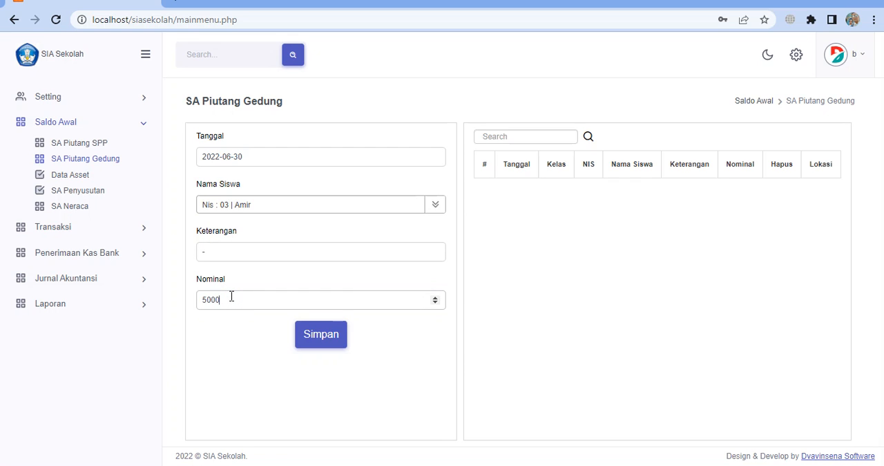
{"action": "left_click", "coordinate": [319, 344]}
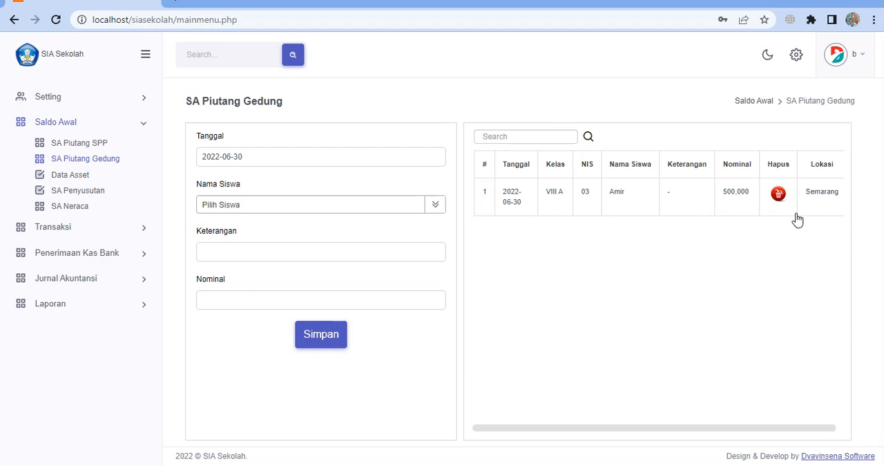
Open the Data Asset page, choose Tanah as Kelompok, and set Tanggal to 30-06-2022
{"action": "left_click", "coordinate": [79, 177]}
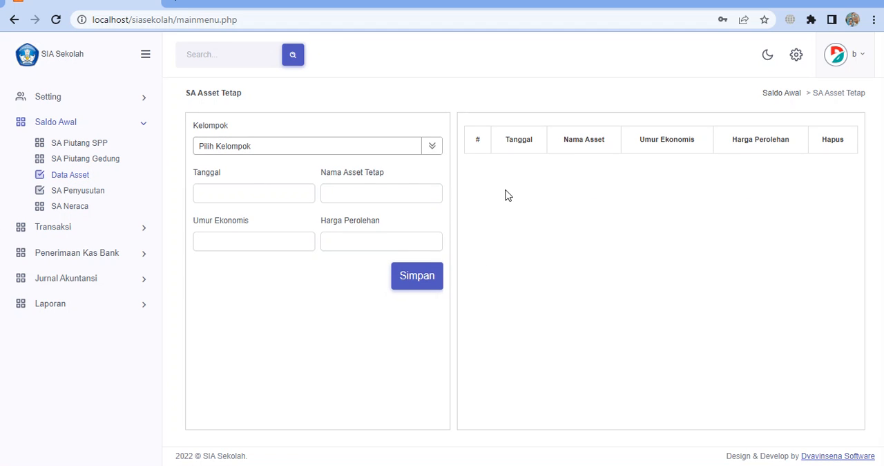
{"action": "left_click", "coordinate": [428, 156]}
{"action": "left_click", "coordinate": [328, 209]}
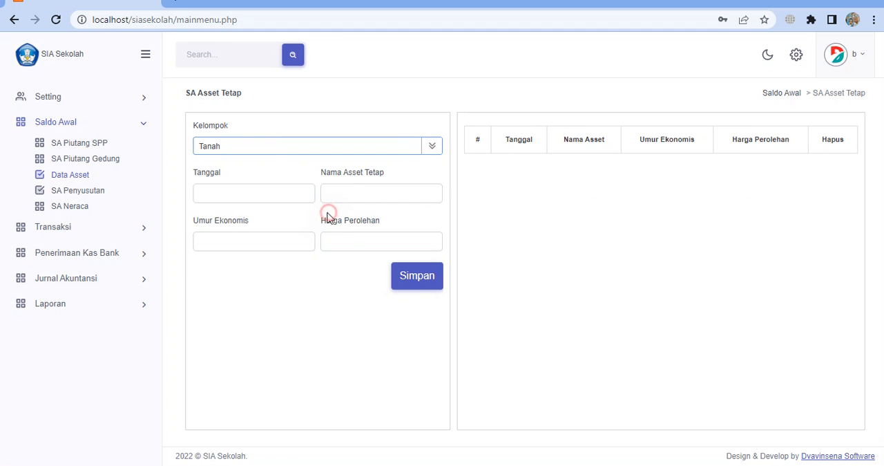
{"action": "left_click", "coordinate": [258, 192]}
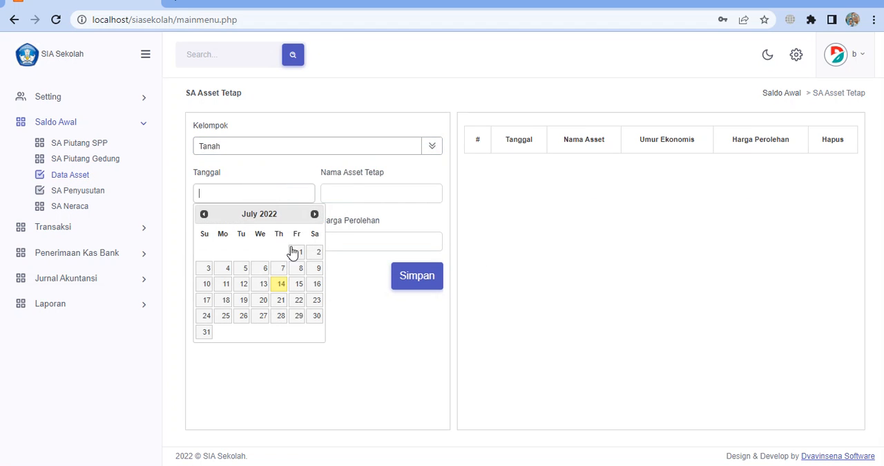
{"action": "left_click", "coordinate": [204, 214]}
{"action": "left_click", "coordinate": [281, 315]}
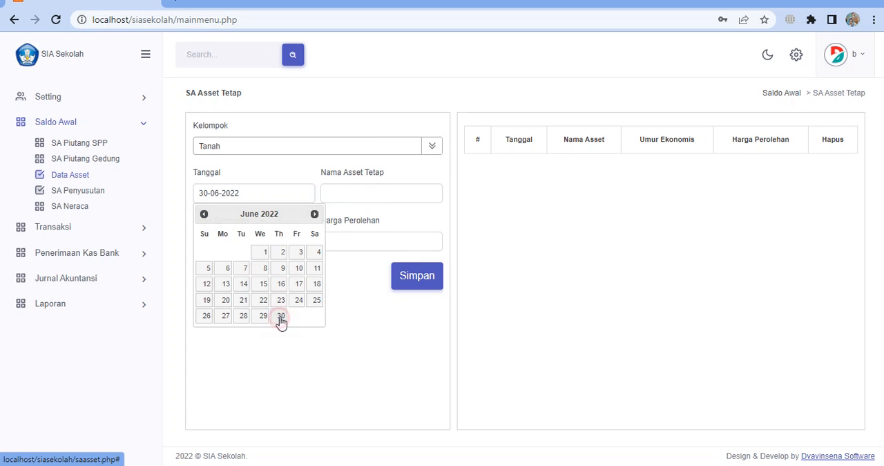
{"action": "left_click", "coordinate": [369, 194]}
{"action": "type", "text": "T"}
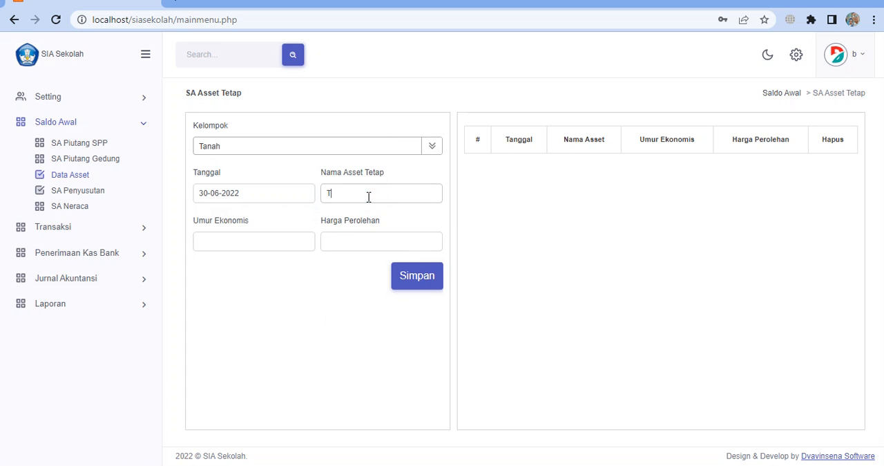
{"action": "type", "text": "ang"}
{"action": "type", "text": "h Sekolah"}
{"action": "left_click", "coordinate": [225, 235]}
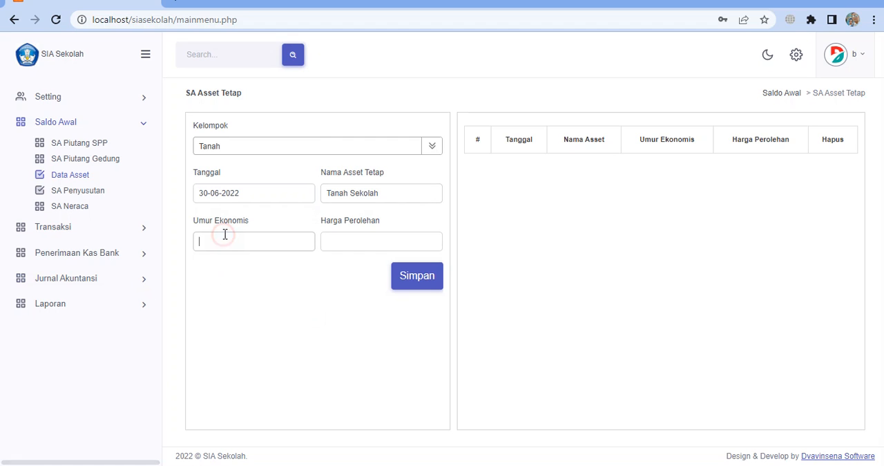
{"action": "type", "text": "0"}
{"action": "left_click", "coordinate": [351, 243]}
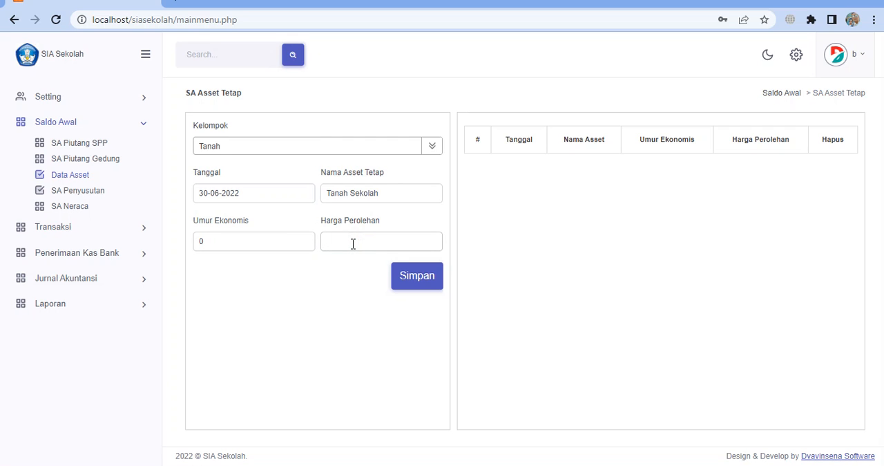
{"action": "left_click", "coordinate": [398, 274]}
Choose Bangunan as Kelompok for a new fixed asset and set Tanggal to 30-06-2022
{"action": "left_click", "coordinate": [382, 149]}
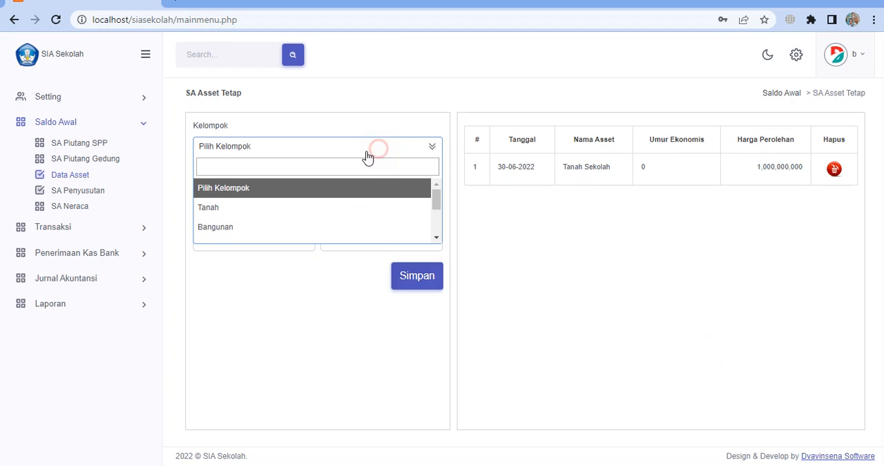
{"action": "left_click", "coordinate": [239, 227]}
{"action": "left_click", "coordinate": [237, 195]}
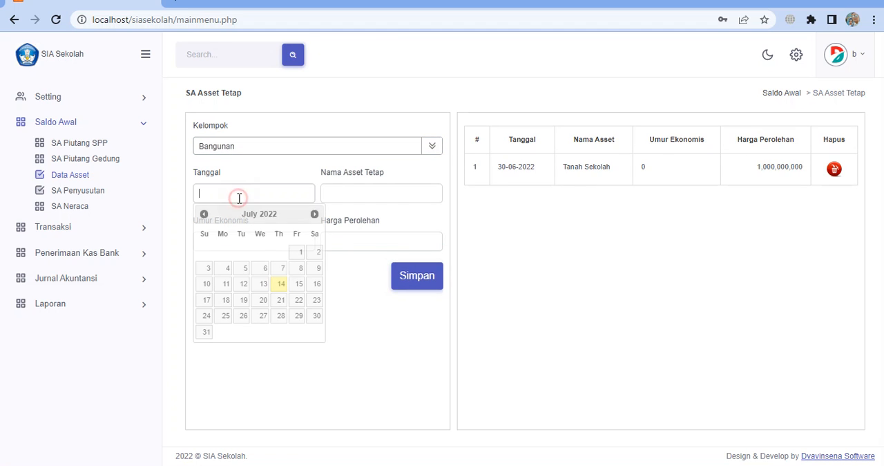
{"action": "left_click", "coordinate": [205, 214]}
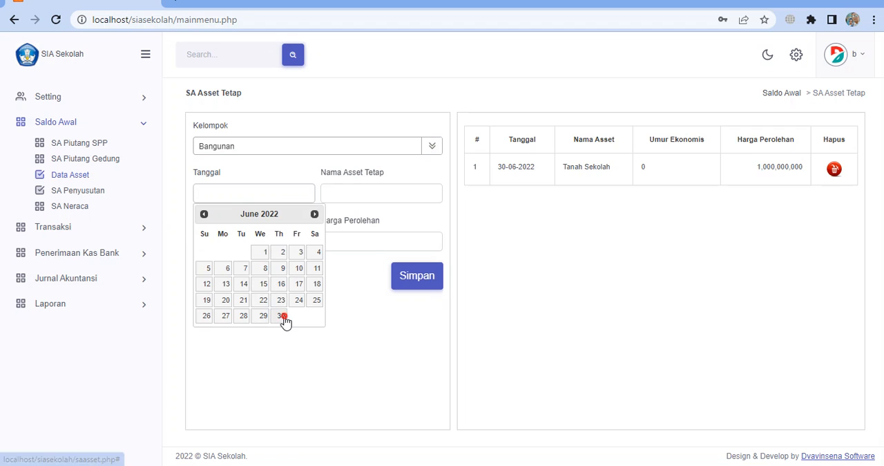
{"action": "left_click", "coordinate": [281, 315]}
Save the building asset with Nama Asset Tetap Bangunan Sekolah, Umur Ekonomis 20, and Harga Perolehan 800000000
{"action": "left_click", "coordinate": [347, 196]}
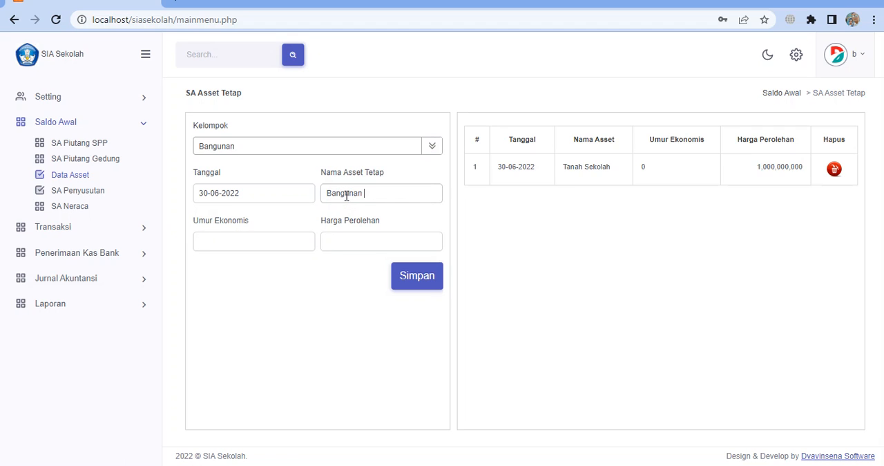
{"action": "type", "text": "Bangunan"}
{"action": "left_click", "coordinate": [259, 235]}
{"action": "type", "text": "20"}
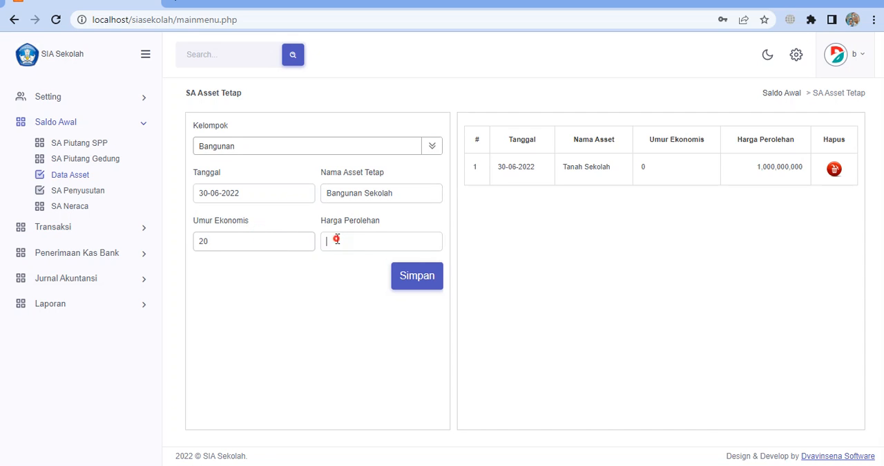
{"action": "left_click", "coordinate": [337, 239]}
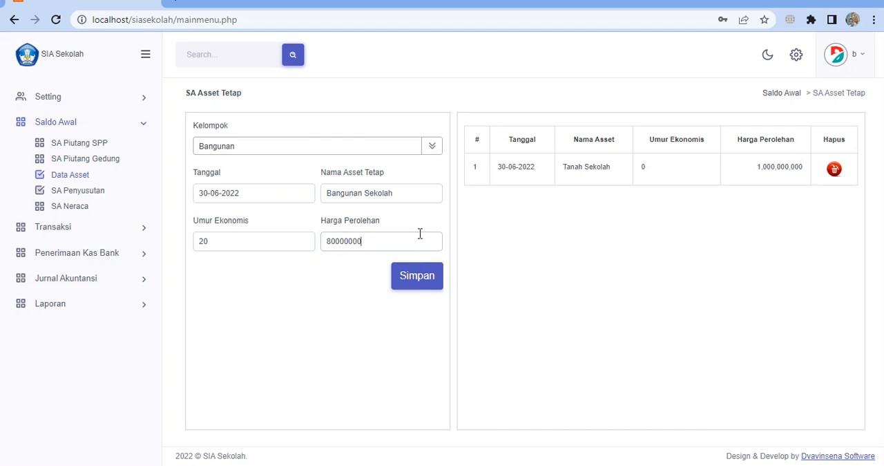
{"action": "left_click", "coordinate": [417, 275]}
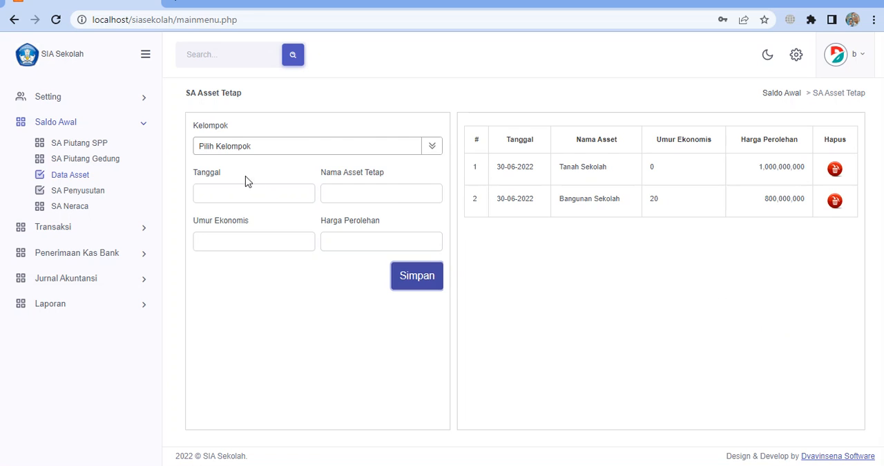
Choose Kendaraan as Kelompok for another fixed asset and set Tanggal to 30-06-2022
{"action": "left_click", "coordinate": [251, 149]}
{"action": "scroll", "coordinate": [263, 221], "scroll_direction": "down", "scroll_amount": 2}
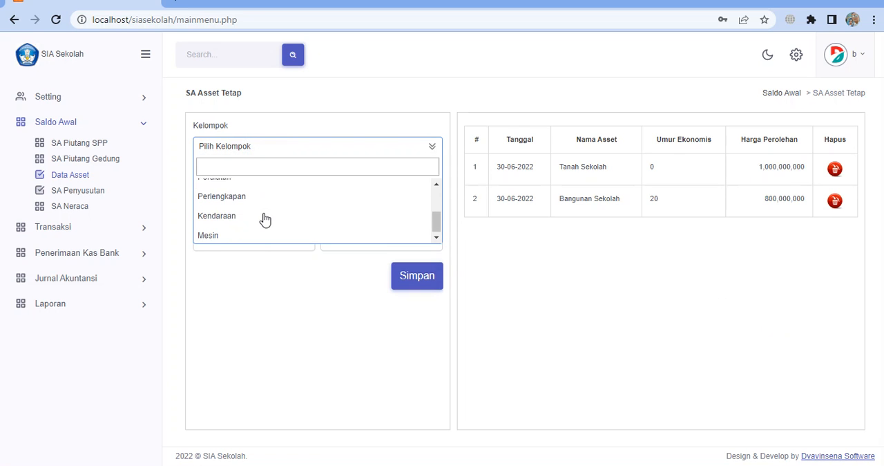
{"action": "scroll", "coordinate": [265, 219], "scroll_direction": "up", "scroll_amount": 3}
{"action": "scroll", "coordinate": [265, 219], "scroll_direction": "down", "scroll_amount": 3}
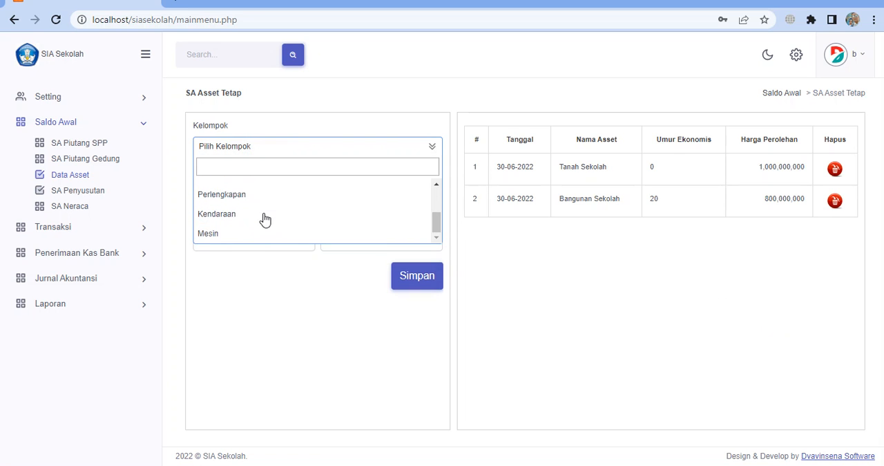
{"action": "scroll", "coordinate": [263, 219], "scroll_direction": "up", "scroll_amount": 3}
{"action": "scroll", "coordinate": [263, 219], "scroll_direction": "down", "scroll_amount": 3}
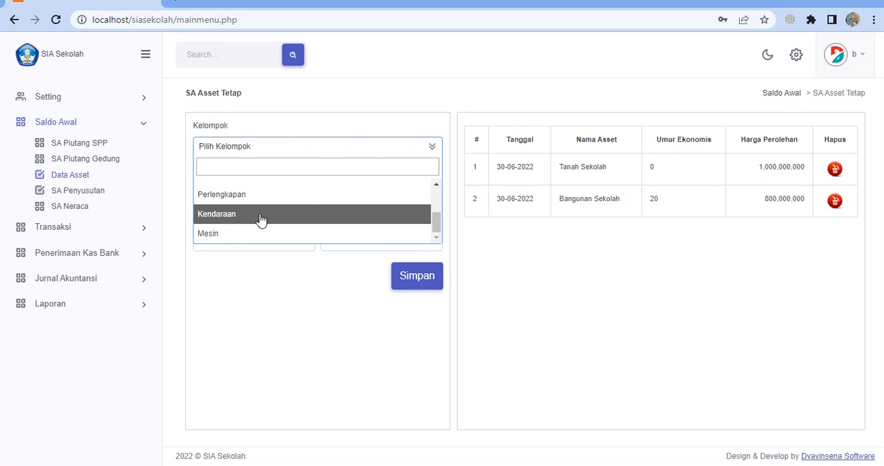
{"action": "left_click", "coordinate": [261, 215]}
{"action": "left_click", "coordinate": [258, 196]}
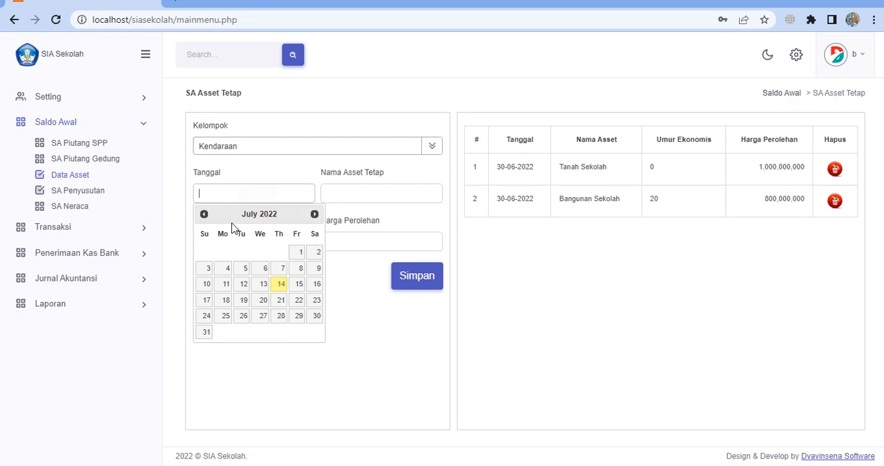
{"action": "left_click", "coordinate": [203, 214]}
{"action": "left_click", "coordinate": [282, 316]}
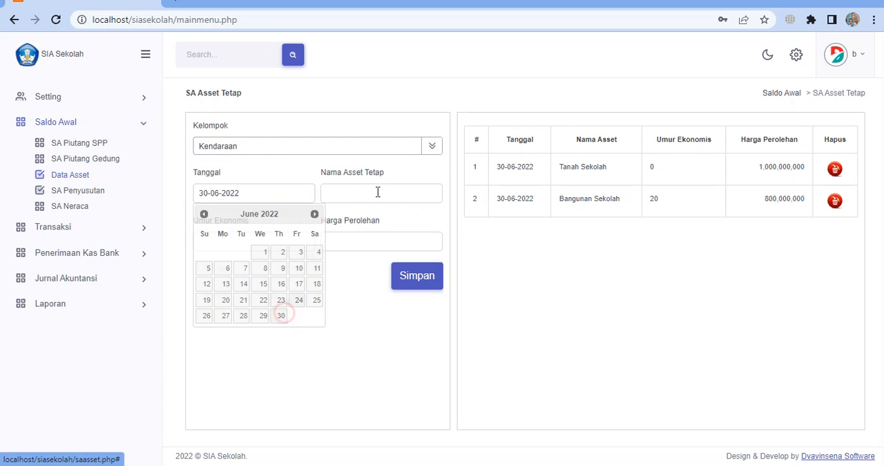
Save the vehicle asset with Nama Asset Tetap Honda Vario, Umur Ekonomis 4, and Harga Perolehan 21000000
{"action": "left_click", "coordinate": [381, 187]}
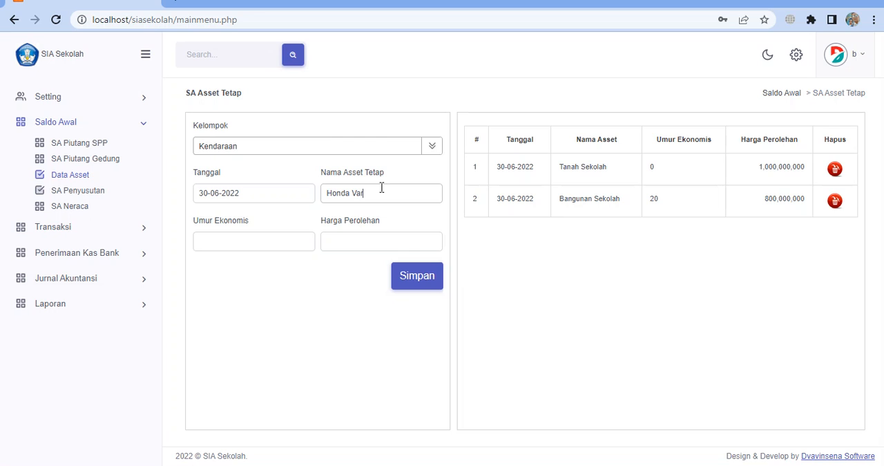
{"action": "key", "text": "Caps_Lock"}
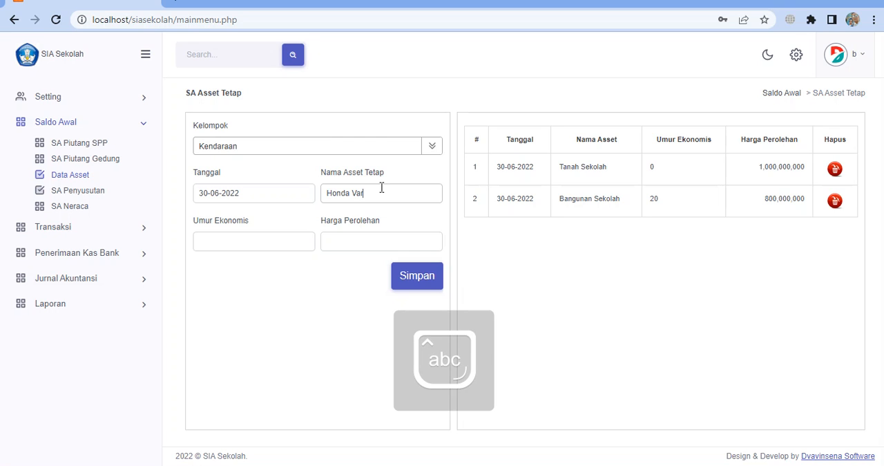
{"action": "key", "text": "Caps_Lock"}
{"action": "type", "text": "IO"}
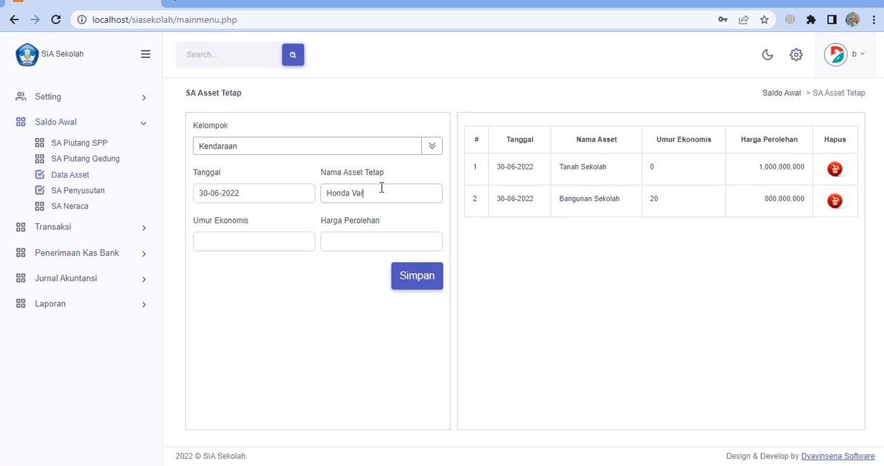
{"action": "key", "text": "Caps_Lock"}
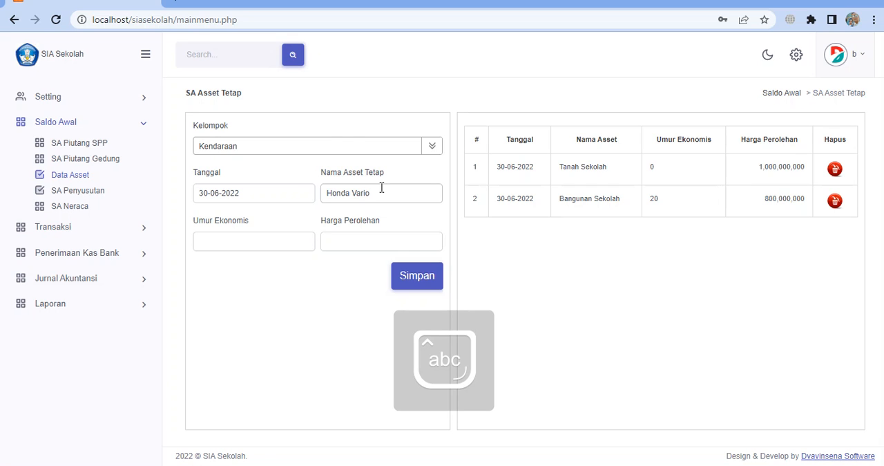
{"action": "left_click", "coordinate": [285, 235]}
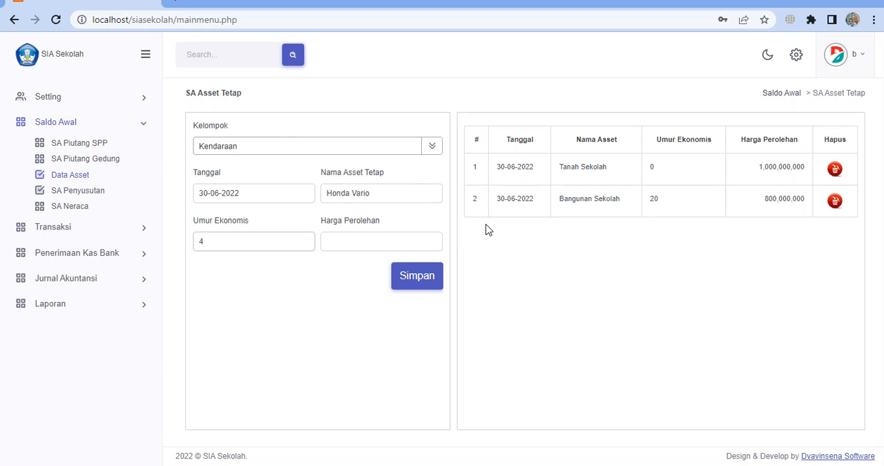
{"action": "left_click", "coordinate": [334, 243]}
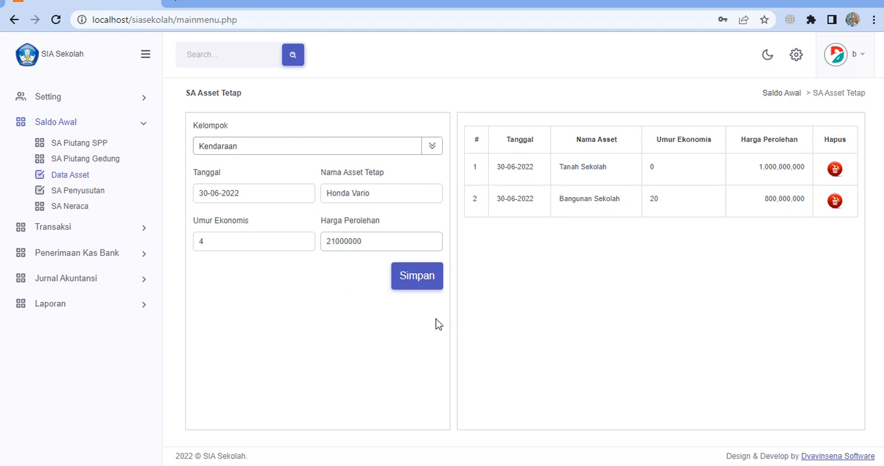
{"action": "left_click", "coordinate": [432, 284]}
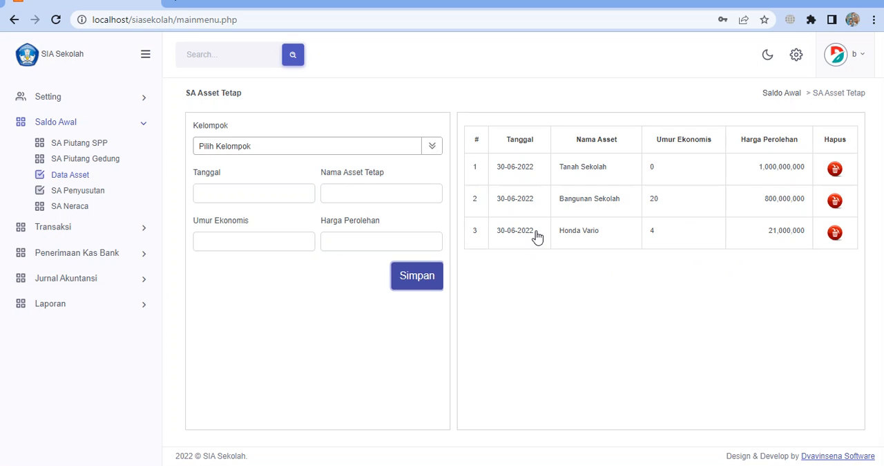
On the SA Penyusutan page, save a depreciation entry for Bangunan Sekolah dated 30-06-2022 with a current age of 36 months
{"action": "left_click", "coordinate": [93, 198]}
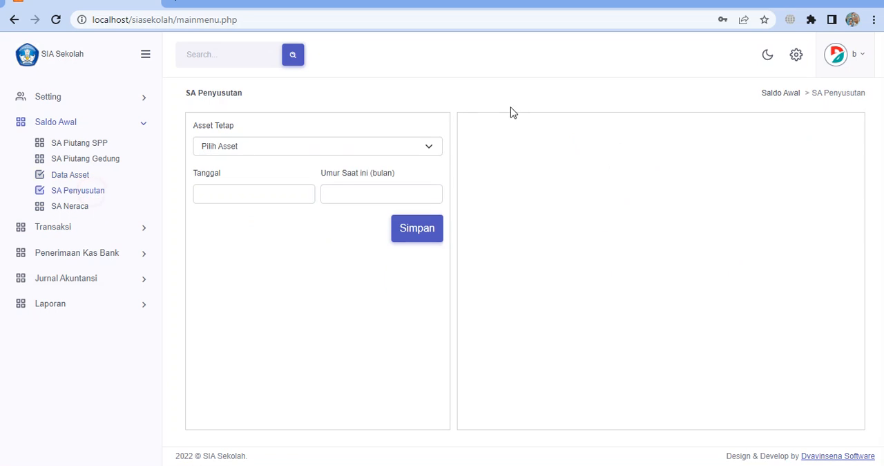
{"action": "left_click", "coordinate": [434, 149]}
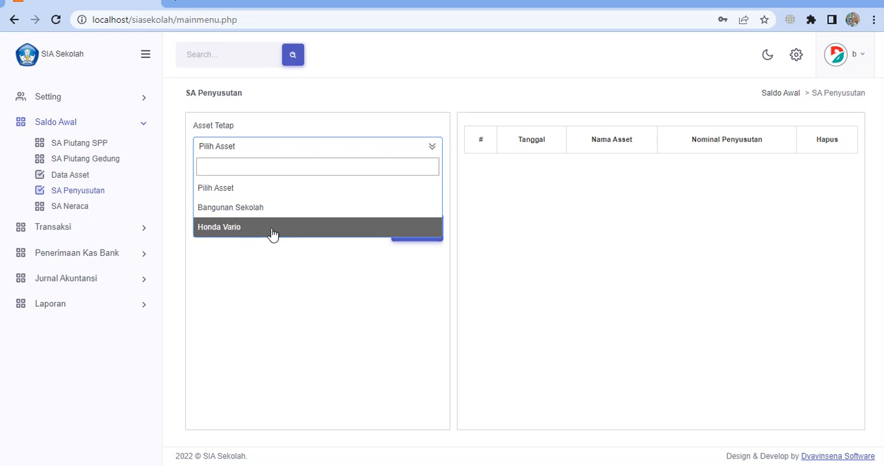
{"action": "left_click", "coordinate": [279, 207]}
{"action": "left_click", "coordinate": [257, 193]}
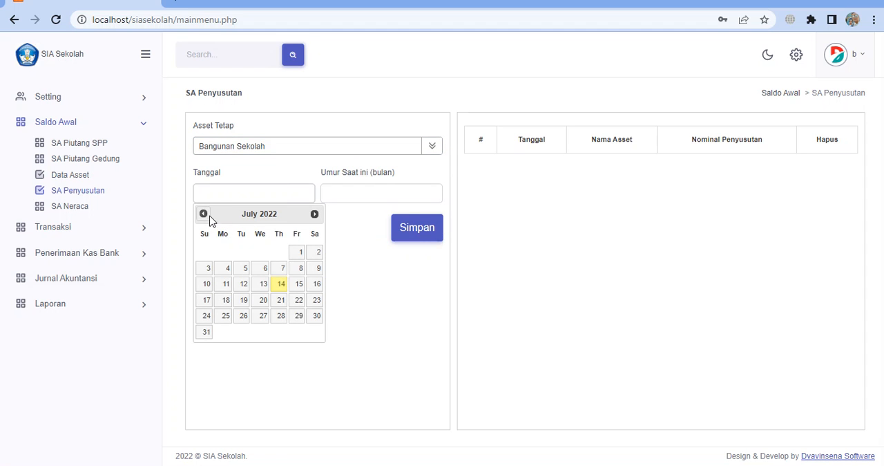
{"action": "left_click", "coordinate": [204, 213]}
{"action": "left_click", "coordinate": [281, 317]}
{"action": "left_click", "coordinate": [341, 195]}
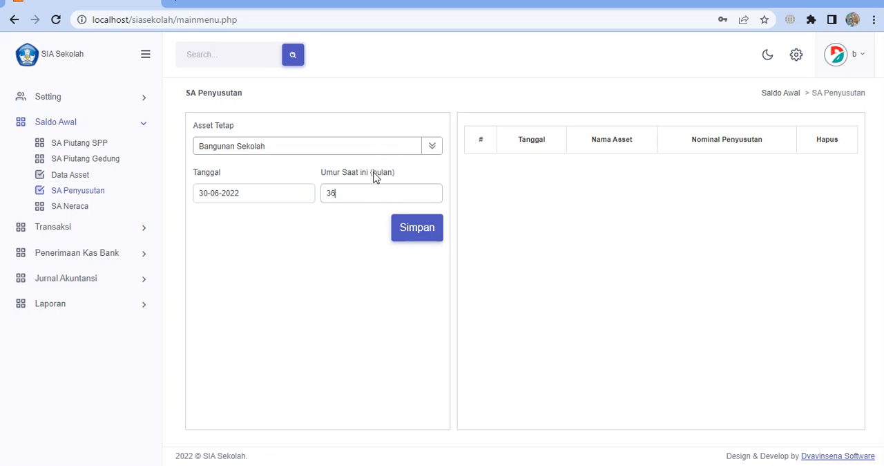
{"action": "left_click", "coordinate": [375, 173]}
{"action": "left_click", "coordinate": [345, 192]}
{"action": "left_click", "coordinate": [420, 236]}
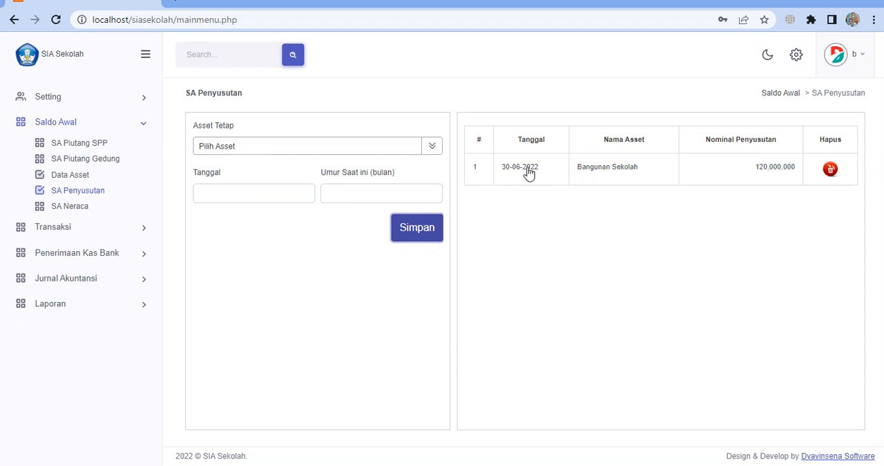
Save a depreciation entry for Honda Vario dated 30-06-2022 with a current age of 5 months
{"action": "left_click", "coordinate": [415, 150]}
{"action": "left_click", "coordinate": [244, 231]}
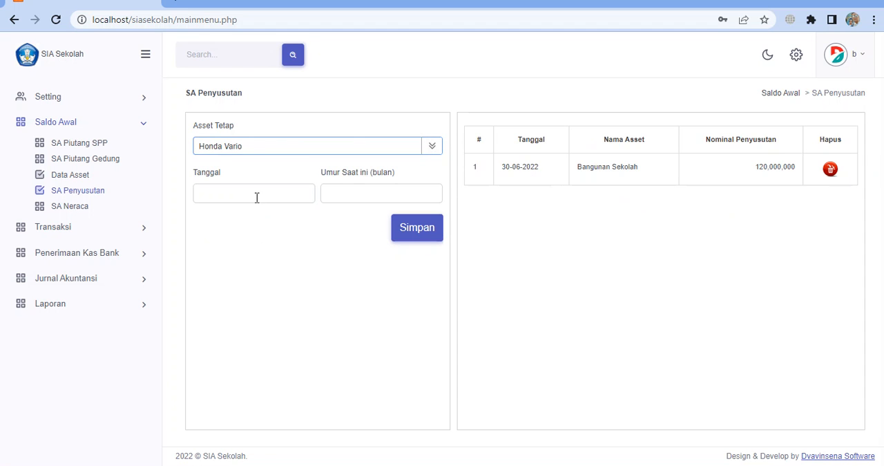
{"action": "left_click", "coordinate": [257, 195]}
{"action": "left_click", "coordinate": [205, 214]}
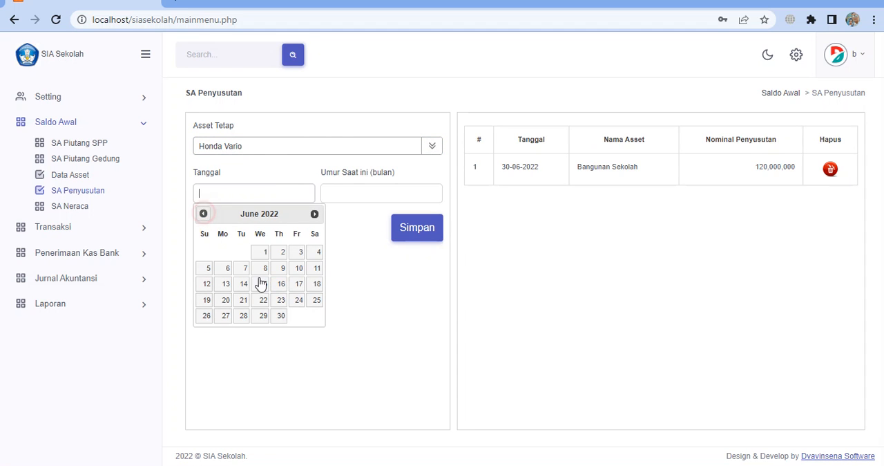
{"action": "left_click", "coordinate": [281, 315]}
{"action": "left_click", "coordinate": [333, 201]}
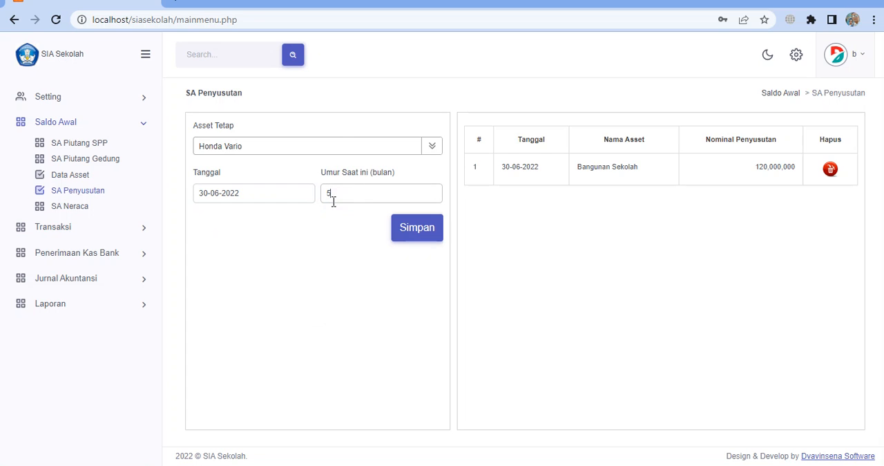
{"action": "type", "text": "5"}
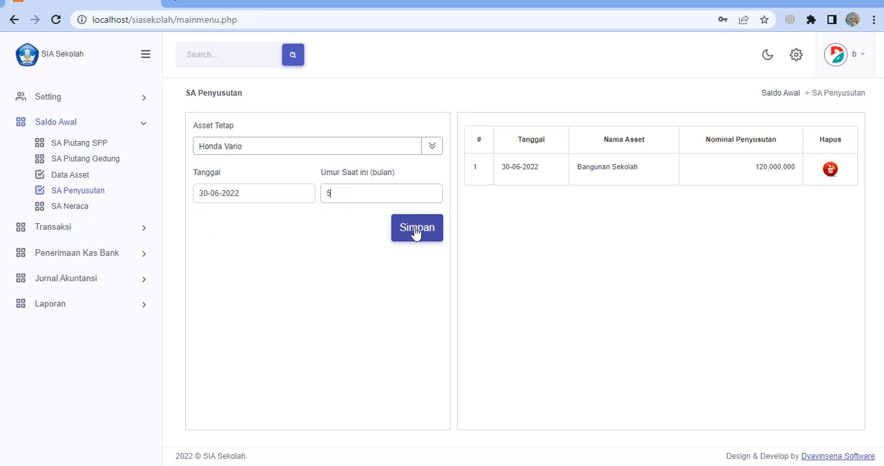
{"action": "left_click", "coordinate": [417, 232]}
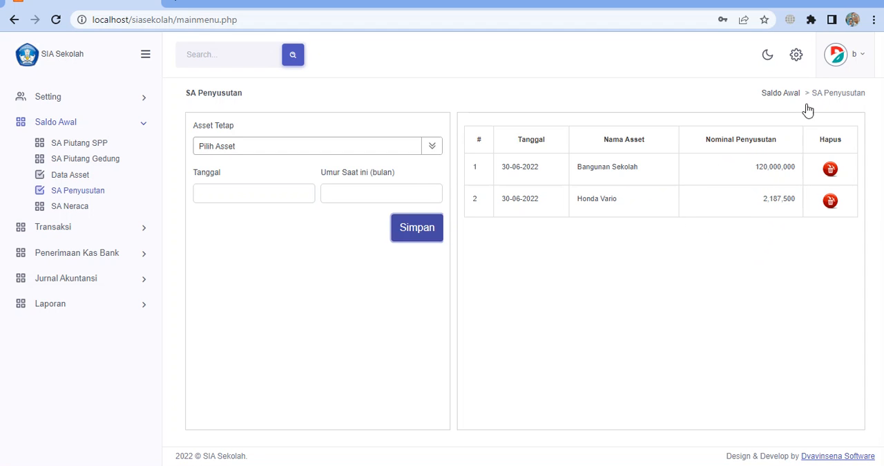
Display the Neraca report as of 30-06-2022
{"action": "left_click", "coordinate": [81, 304]}
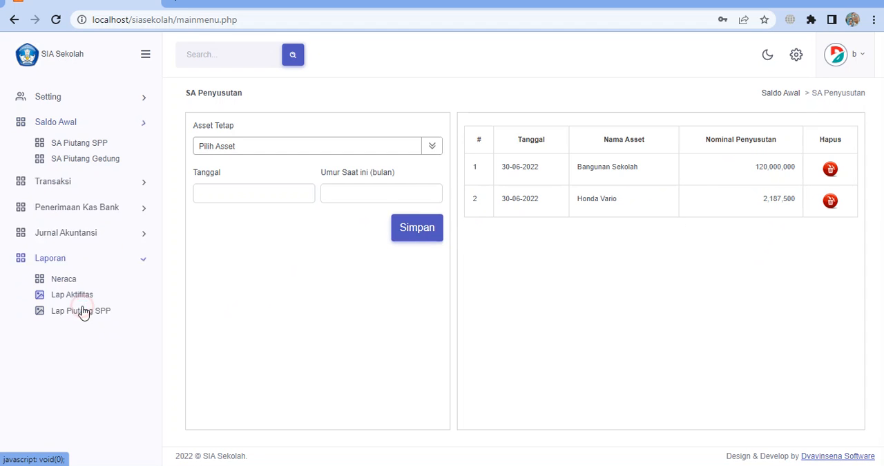
{"action": "left_click", "coordinate": [72, 245]}
{"action": "left_click", "coordinate": [290, 128]}
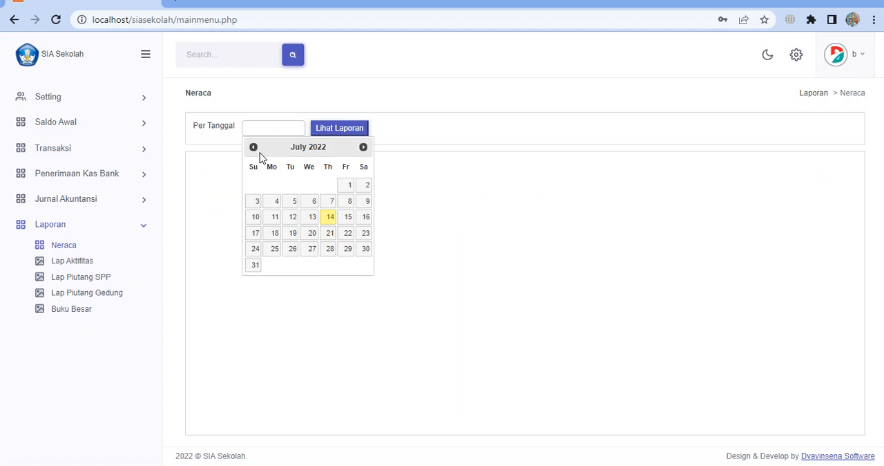
{"action": "left_click", "coordinate": [254, 148]}
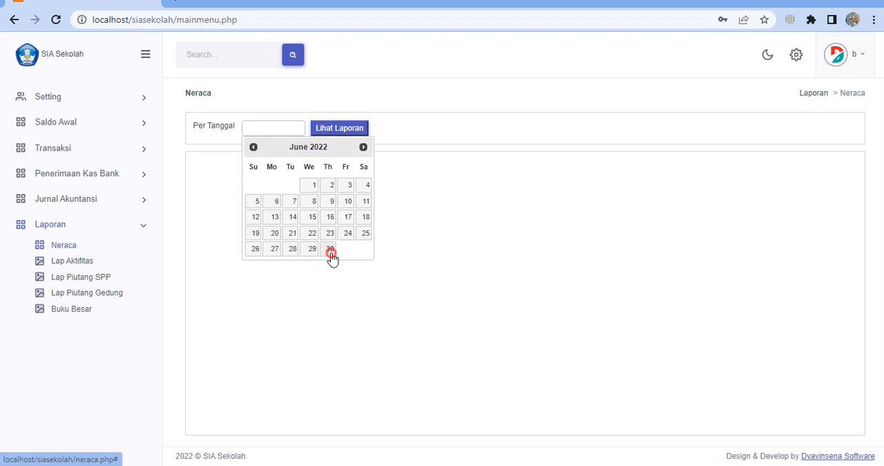
{"action": "left_click", "coordinate": [331, 250]}
{"action": "left_click", "coordinate": [349, 132]}
Review the receivables, fixed assets, accumulated depreciation, net assets and cash sections of the Neraca report
{"action": "scroll", "coordinate": [623, 254], "scroll_direction": "down", "scroll_amount": 1}
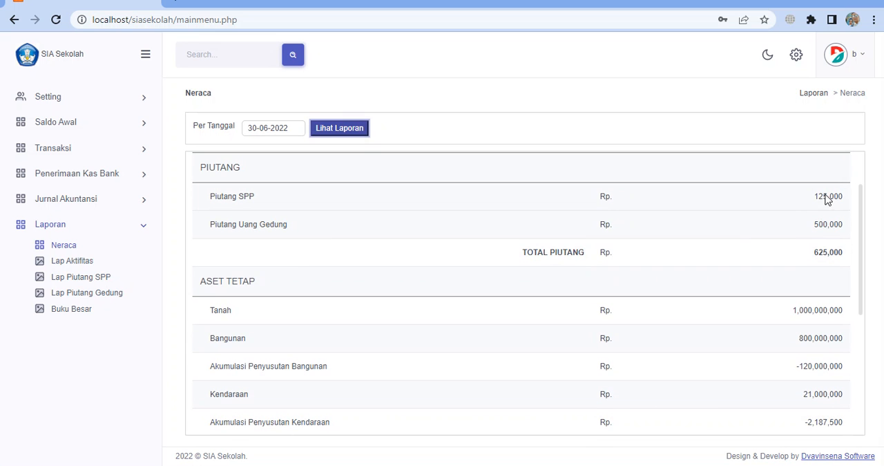
{"action": "scroll", "coordinate": [832, 233], "scroll_direction": "down", "scroll_amount": 2}
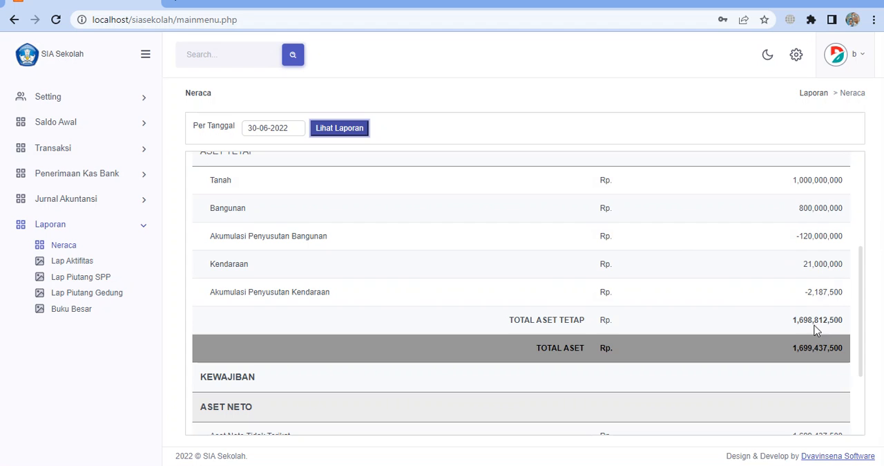
{"action": "scroll", "coordinate": [691, 240], "scroll_direction": "down", "scroll_amount": 2}
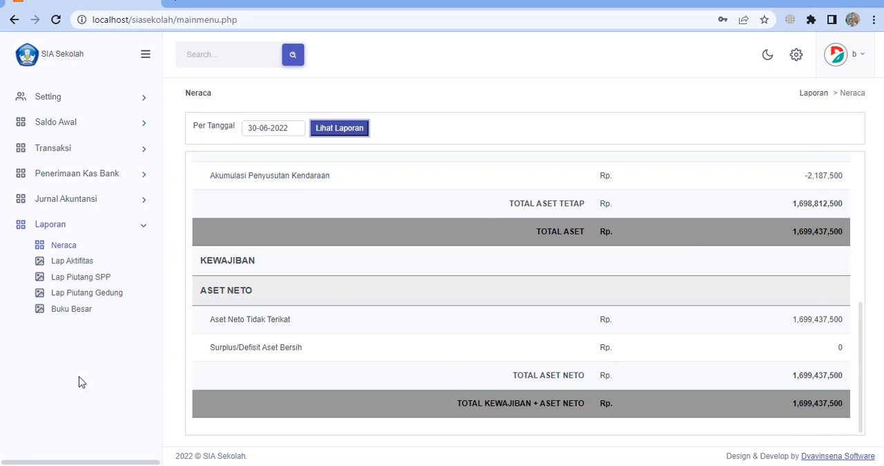
{"action": "left_click", "coordinate": [115, 129]}
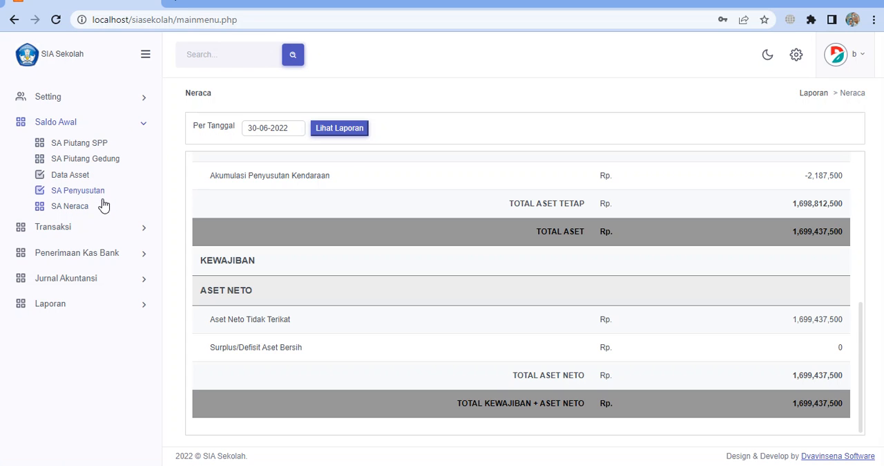
{"action": "scroll", "coordinate": [367, 217], "scroll_direction": "up", "scroll_amount": 10}
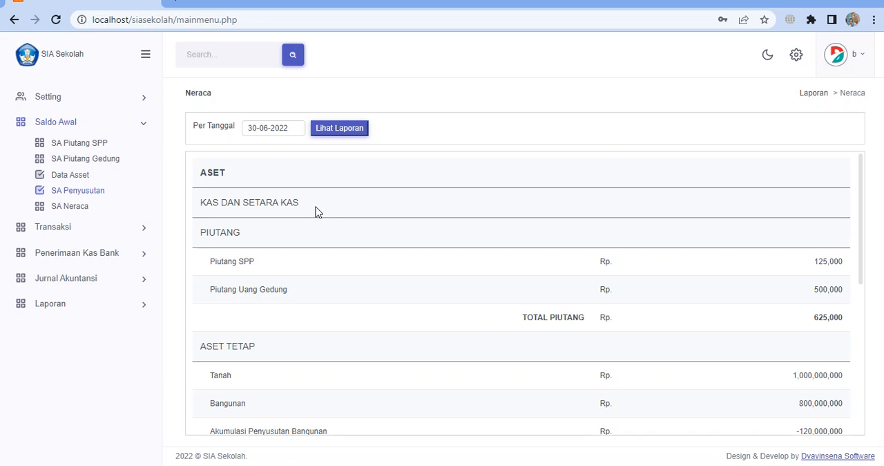
{"action": "left_click", "coordinate": [291, 211]}
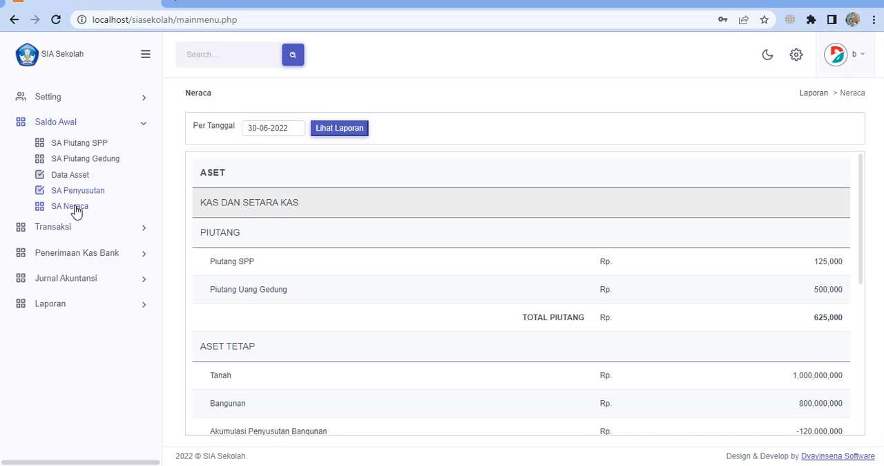
Go to the SA Neraca page and set Tanggal to 2022-06-30 for the opening balance entry
{"action": "left_click", "coordinate": [70, 205]}
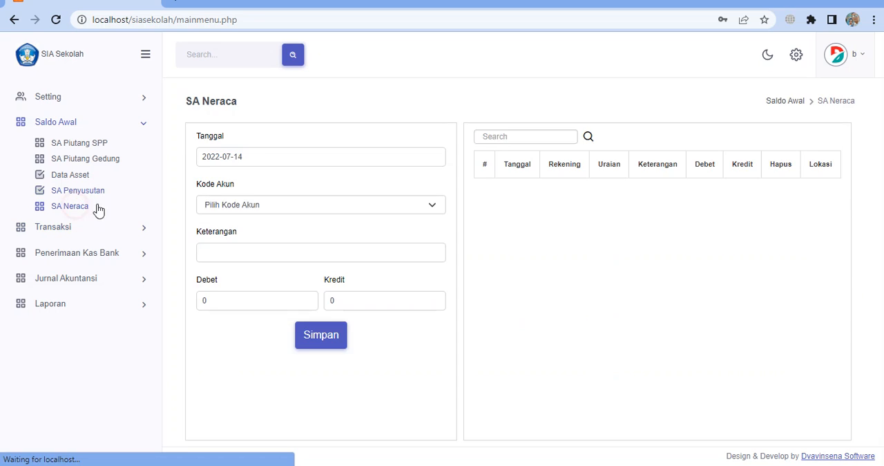
{"action": "left_click", "coordinate": [308, 163]}
{"action": "left_click", "coordinate": [207, 178]}
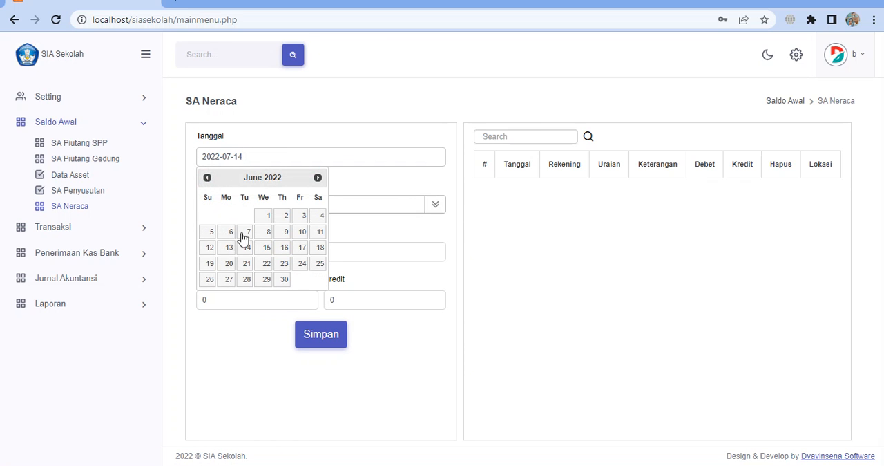
{"action": "left_click", "coordinate": [284, 279]}
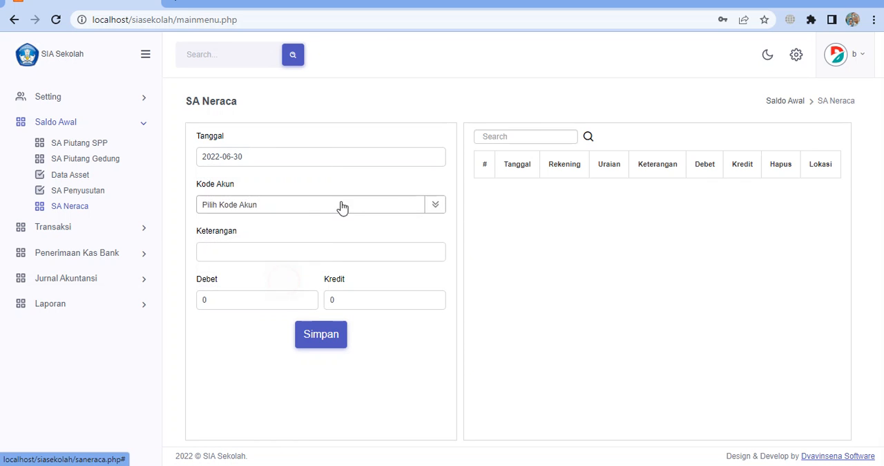
Look through the available account codes and choose 10101 | Kas as Kode Akun
{"action": "left_click", "coordinate": [288, 207]}
{"action": "scroll", "coordinate": [289, 264], "scroll_direction": "down", "scroll_amount": 5}
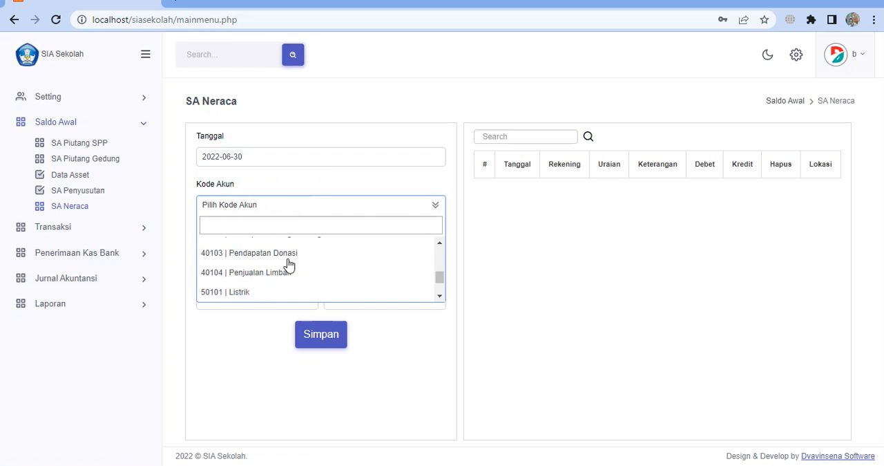
{"action": "scroll", "coordinate": [288, 265], "scroll_direction": "down", "scroll_amount": 2}
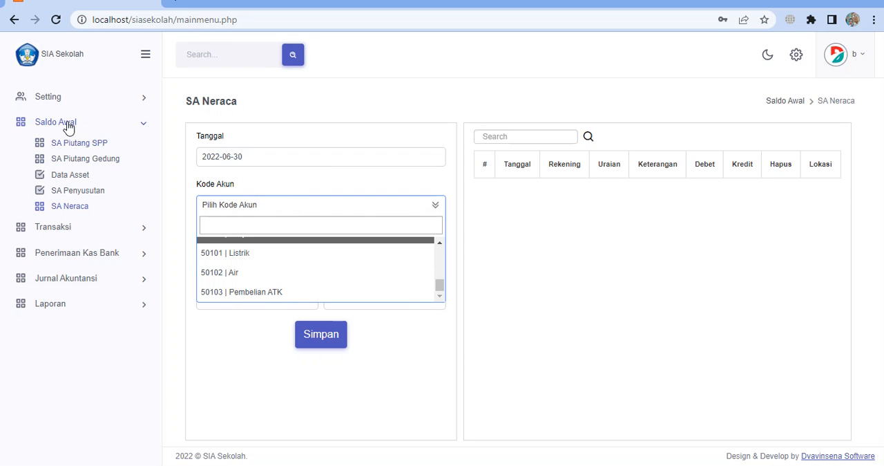
{"action": "left_click", "coordinate": [62, 98]}
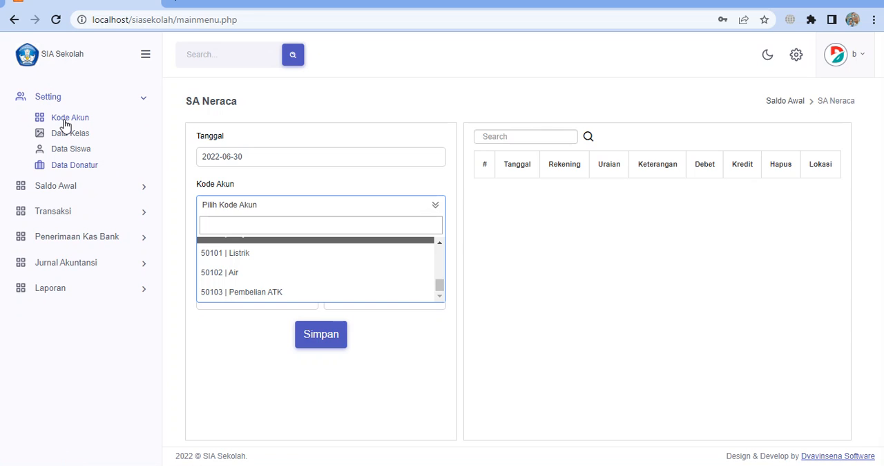
{"action": "scroll", "coordinate": [307, 268], "scroll_direction": "up", "scroll_amount": 1}
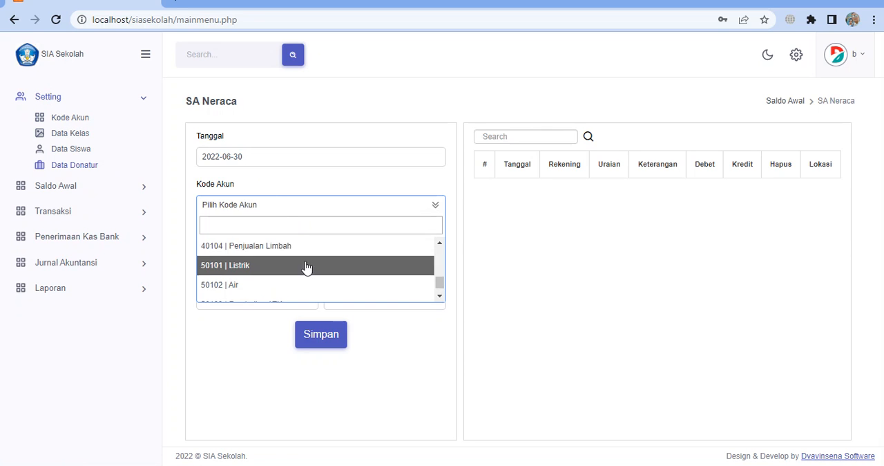
{"action": "scroll", "coordinate": [307, 267], "scroll_direction": "up", "scroll_amount": 10}
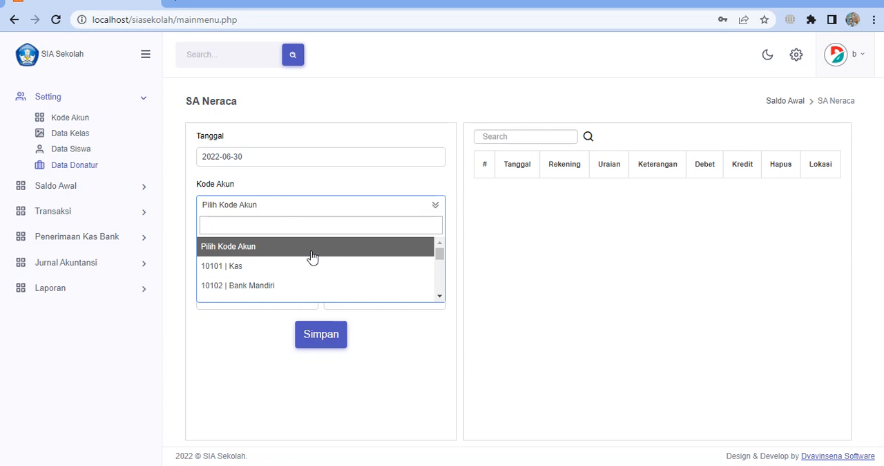
{"action": "left_click", "coordinate": [315, 267]}
Save the Kas opening balance with Keterangan "-" and Debet 2130000
{"action": "left_click", "coordinate": [276, 244]}
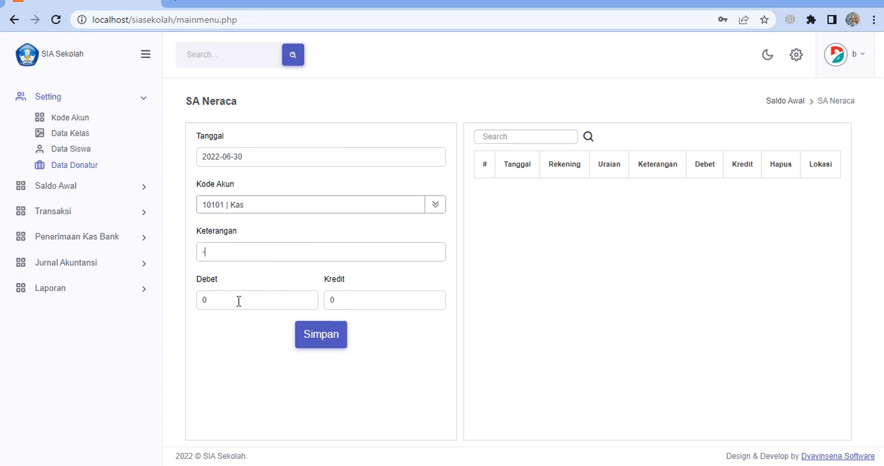
{"action": "left_click_drag", "start_coordinate": [226, 303], "coordinate": [176, 300]}
{"action": "type", "text": "2130000"}
{"action": "left_click", "coordinate": [328, 343]}
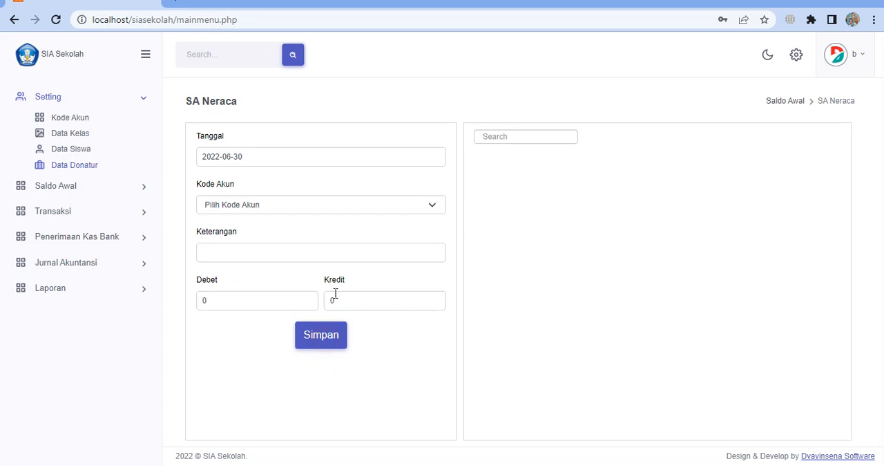
Save an opening balance for 10102 | Bank Mandiri with Keterangan "-" and Debet 20100000
{"action": "left_click", "coordinate": [304, 211]}
{"action": "left_click", "coordinate": [275, 286]}
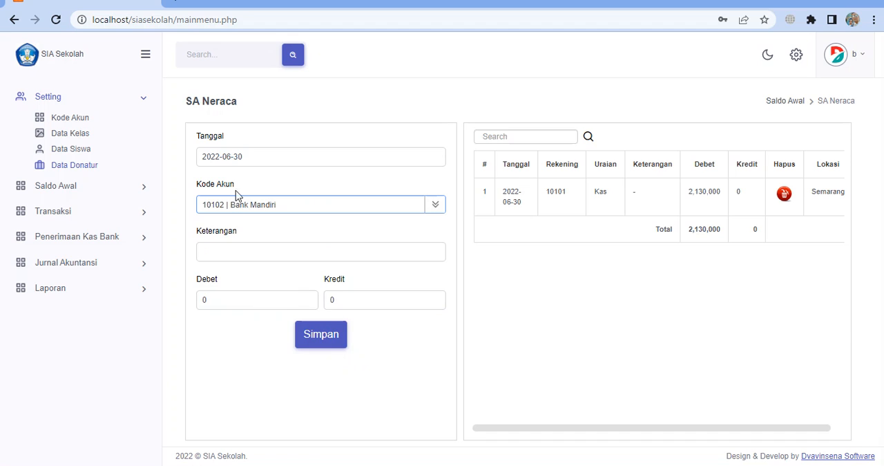
{"action": "left_click", "coordinate": [229, 253]}
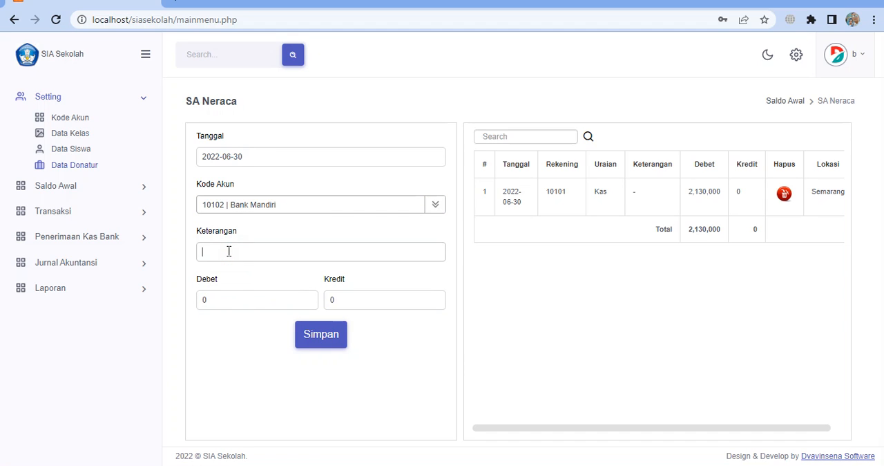
{"action": "left_click", "coordinate": [212, 301]}
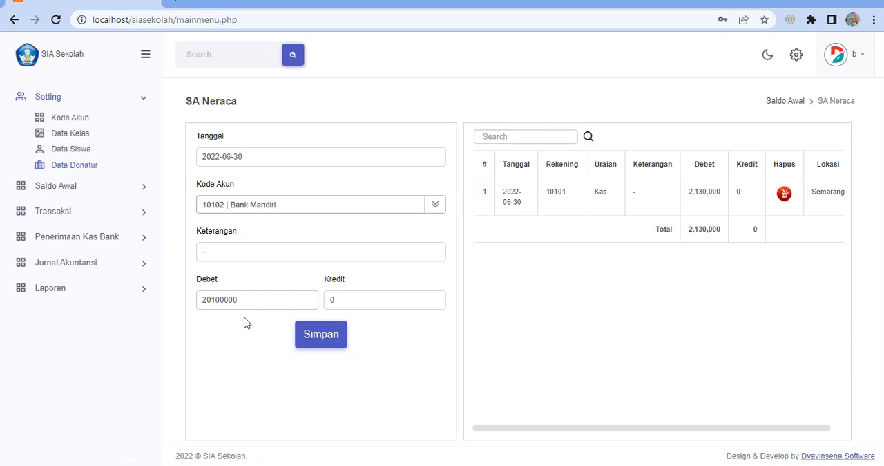
{"action": "left_click", "coordinate": [336, 339]}
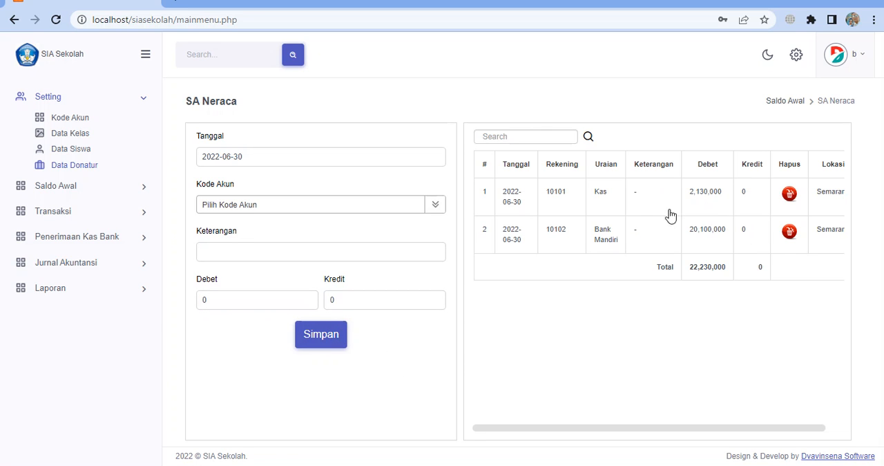
Examine the Kode Akun choices on the SA Neraca form, from the cash and bank accounts through net assets, income and expenses
{"action": "left_click", "coordinate": [233, 204]}
{"action": "scroll", "coordinate": [274, 277], "scroll_direction": "down", "scroll_amount": 2}
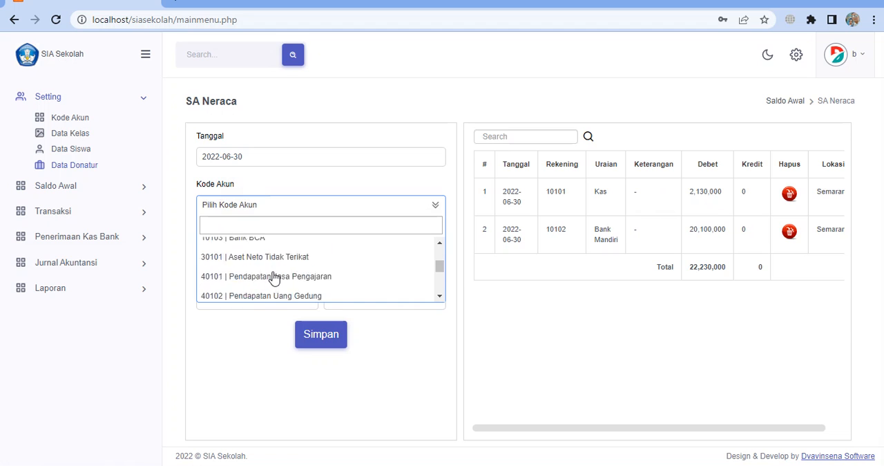
{"action": "scroll", "coordinate": [274, 277], "scroll_direction": "down", "scroll_amount": 4}
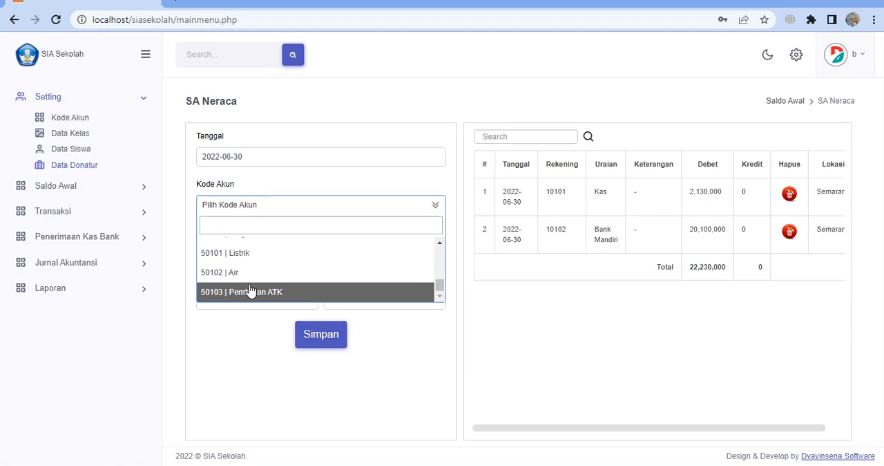
{"action": "scroll", "coordinate": [250, 290], "scroll_direction": "up", "scroll_amount": 3}
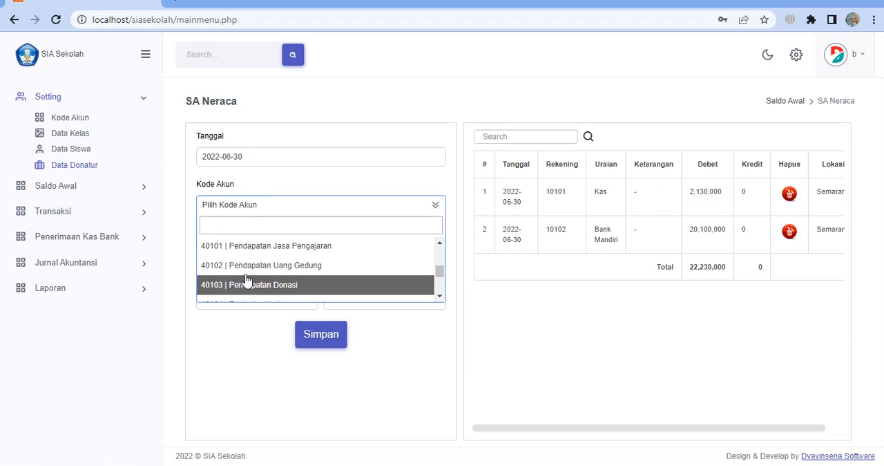
{"action": "scroll", "coordinate": [247, 279], "scroll_direction": "up", "scroll_amount": 2}
{"action": "scroll", "coordinate": [247, 278], "scroll_direction": "down", "scroll_amount": 3}
{"action": "scroll", "coordinate": [248, 279], "scroll_direction": "up", "scroll_amount": 4}
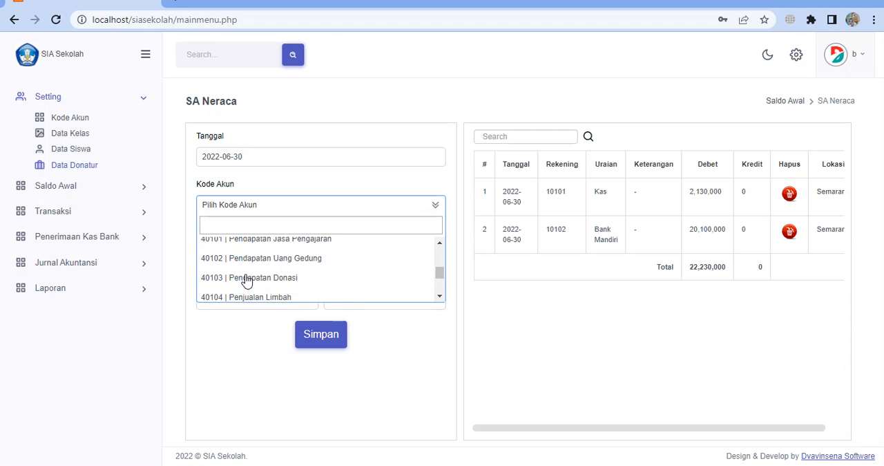
{"action": "scroll", "coordinate": [247, 278], "scroll_direction": "down", "scroll_amount": 3}
{"action": "scroll", "coordinate": [247, 278], "scroll_direction": "up", "scroll_amount": 3}
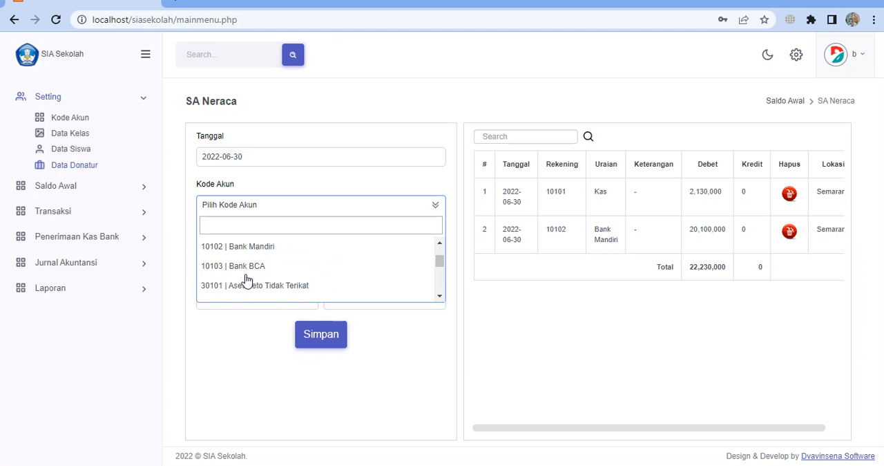
{"action": "scroll", "coordinate": [249, 278], "scroll_direction": "down", "scroll_amount": 3}
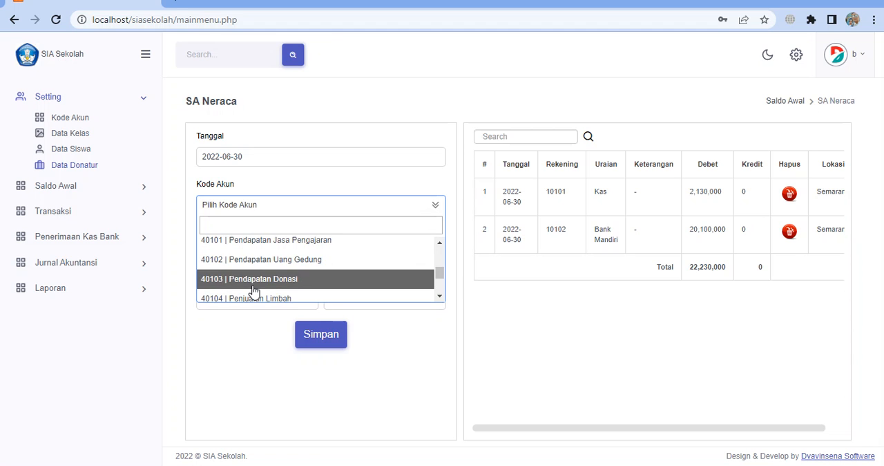
{"action": "scroll", "coordinate": [252, 288], "scroll_direction": "down", "scroll_amount": 2}
{"action": "scroll", "coordinate": [252, 291], "scroll_direction": "up", "scroll_amount": 5}
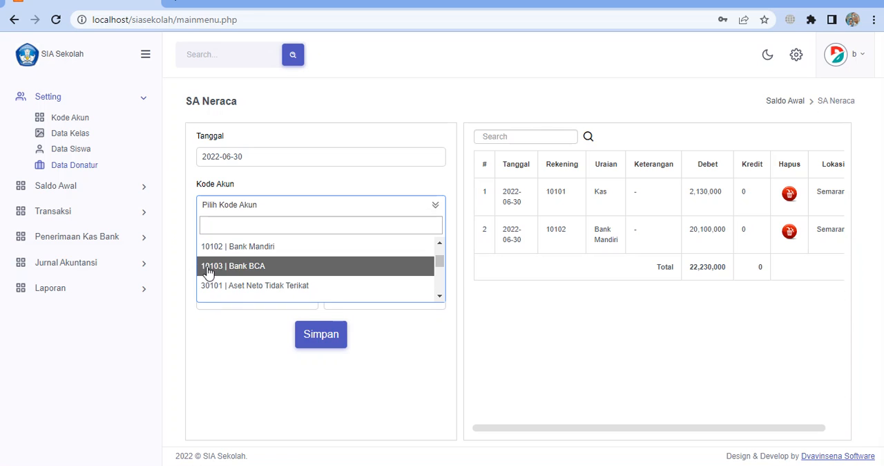
{"action": "scroll", "coordinate": [239, 264], "scroll_direction": "up", "scroll_amount": 1}
{"action": "scroll", "coordinate": [239, 264], "scroll_direction": "up", "scroll_amount": 2}
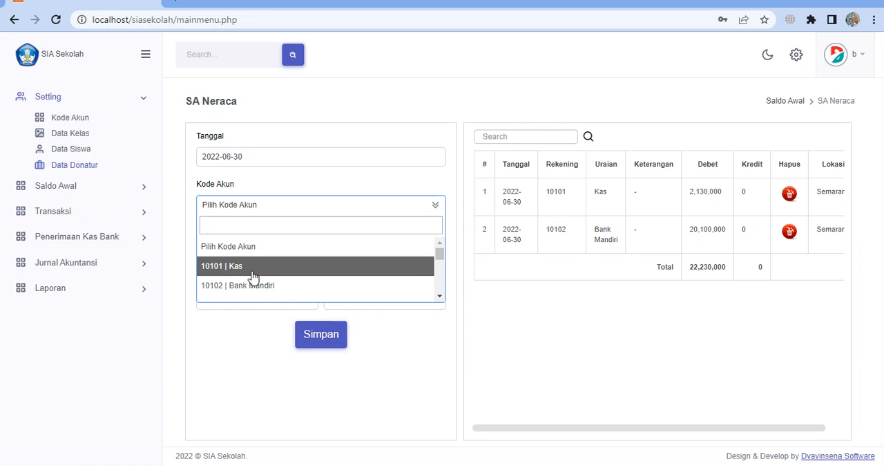
{"action": "scroll", "coordinate": [262, 276], "scroll_direction": "down", "scroll_amount": 2}
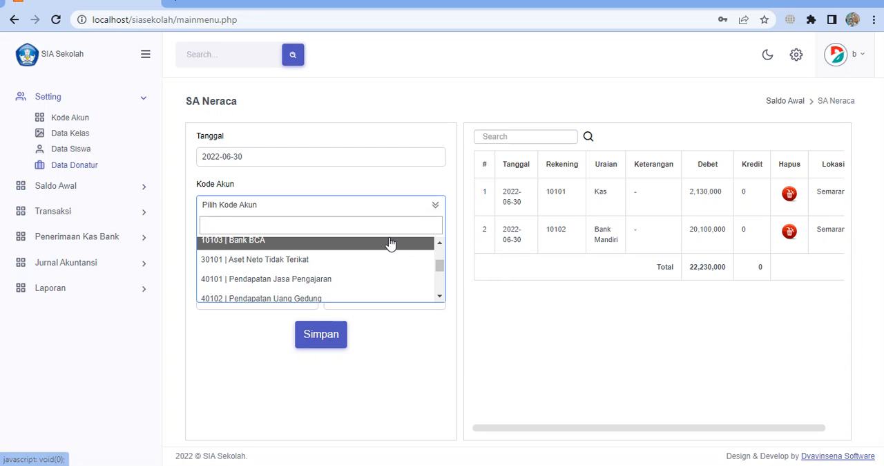
{"action": "scroll", "coordinate": [389, 245], "scroll_direction": "up", "scroll_amount": 2}
{"action": "scroll", "coordinate": [345, 286], "scroll_direction": "down", "scroll_amount": 1}
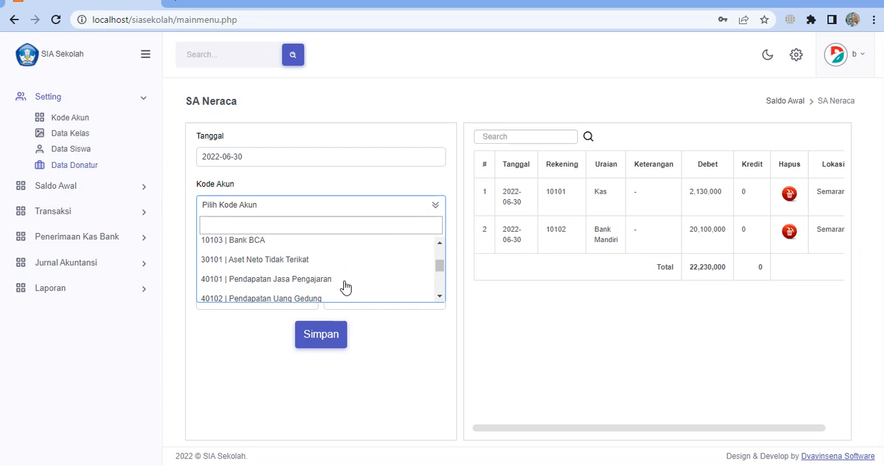
{"action": "scroll", "coordinate": [342, 276], "scroll_direction": "down", "scroll_amount": 1}
{"action": "scroll", "coordinate": [338, 269], "scroll_direction": "up", "scroll_amount": 2}
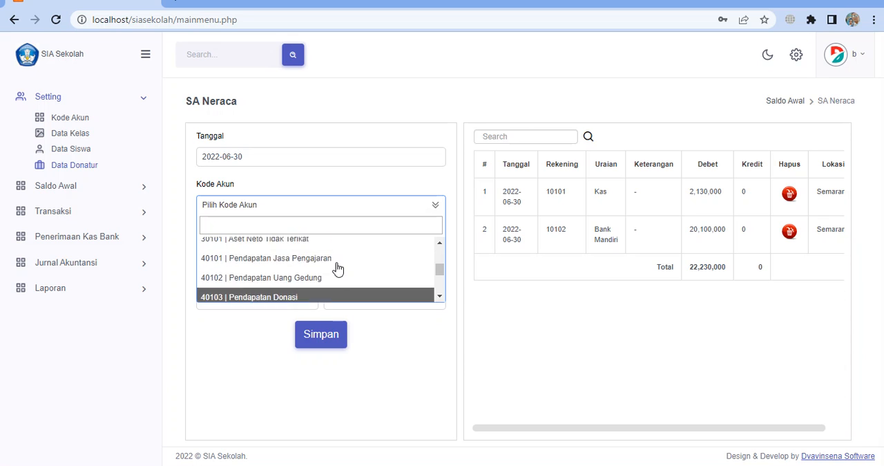
{"action": "scroll", "coordinate": [337, 268], "scroll_direction": "up", "scroll_amount": 3}
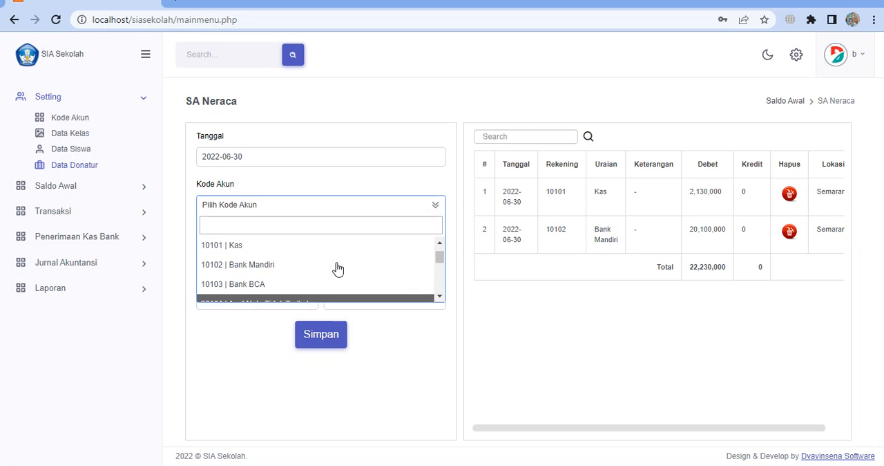
Save an opening balance for 10103 | Bank BCA with Keterangan "-" and Debet 25400000
{"action": "left_click", "coordinate": [440, 295]}
{"action": "left_click", "coordinate": [316, 253]}
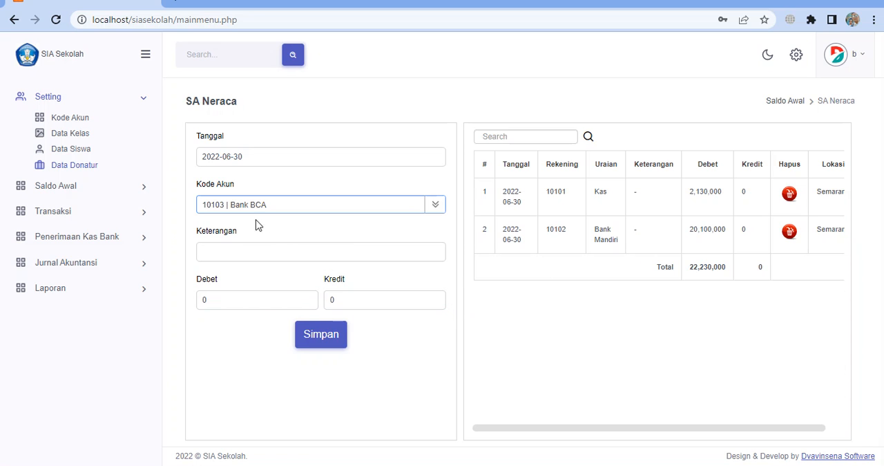
{"action": "left_click", "coordinate": [237, 248]}
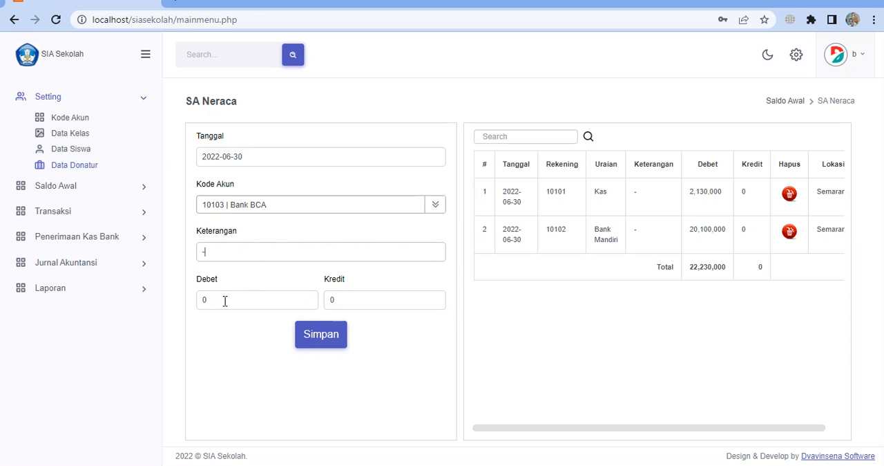
{"action": "left_click", "coordinate": [224, 299]}
{"action": "type", "text": "2"}
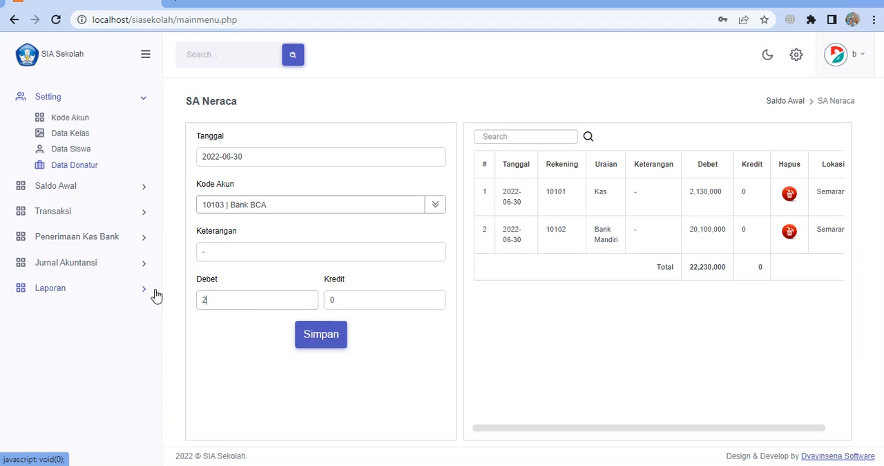
{"action": "type", "text": "5,400,000000"}
{"action": "left_click", "coordinate": [324, 342]}
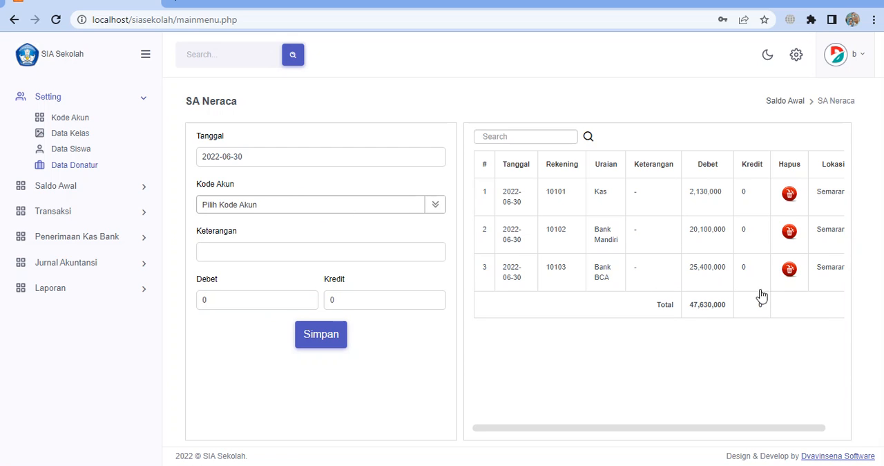
Save an opening balance for 30101 | Aset Neto Tidak Terikat with Keterangan "=" and Kredit 47630000
{"action": "left_click", "coordinate": [264, 207]}
{"action": "scroll", "coordinate": [328, 257], "scroll_direction": "down", "scroll_amount": 2}
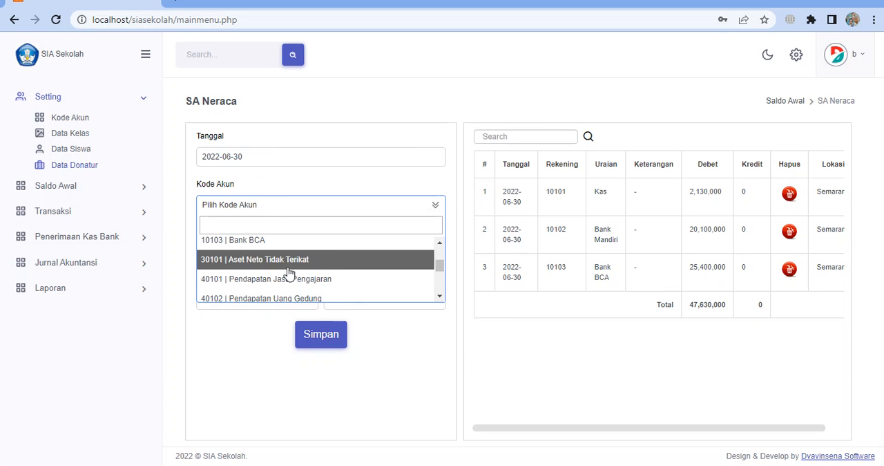
{"action": "left_click", "coordinate": [296, 260]}
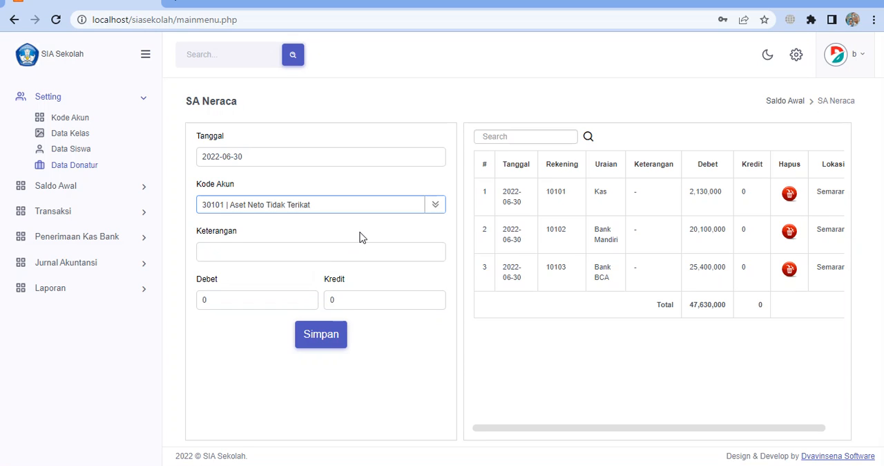
{"action": "left_click", "coordinate": [276, 256]}
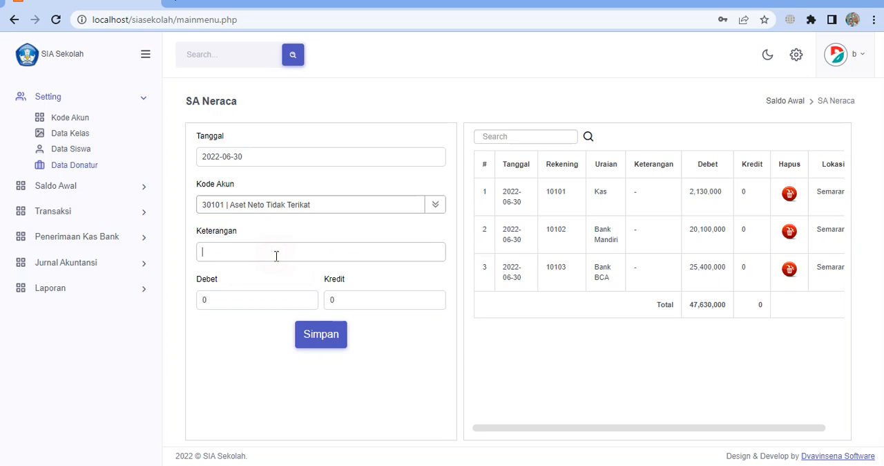
{"action": "double_click", "coordinate": [358, 299]}
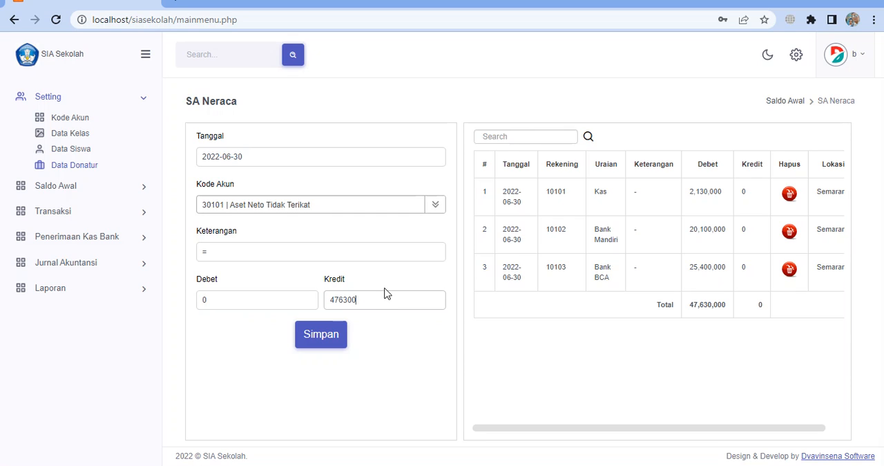
{"action": "left_click", "coordinate": [342, 347]}
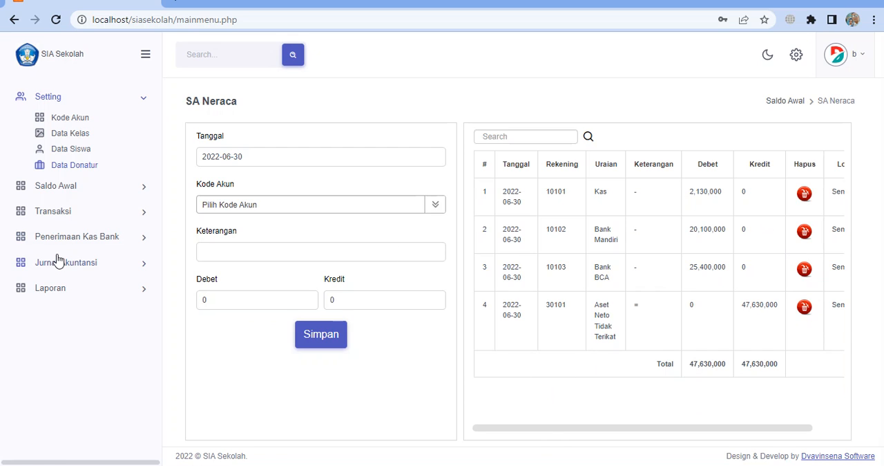
Open the Proses Piutang SPP page among the transactions
{"action": "left_click", "coordinate": [97, 190]}
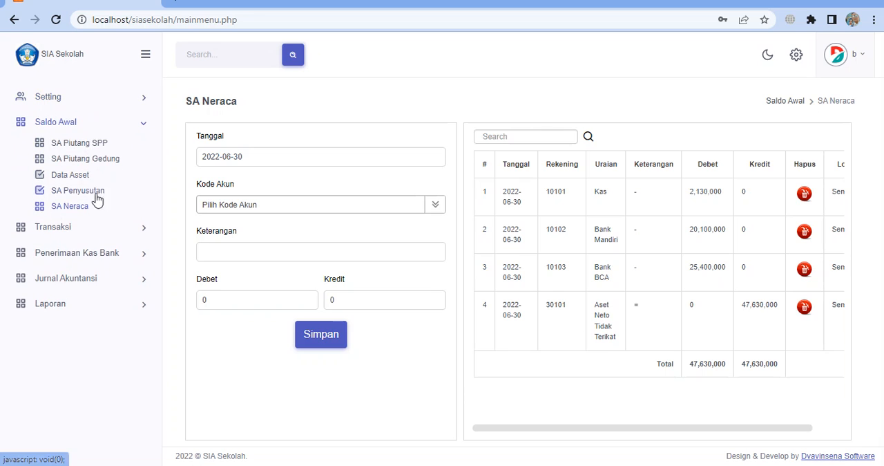
{"action": "left_click", "coordinate": [75, 231]}
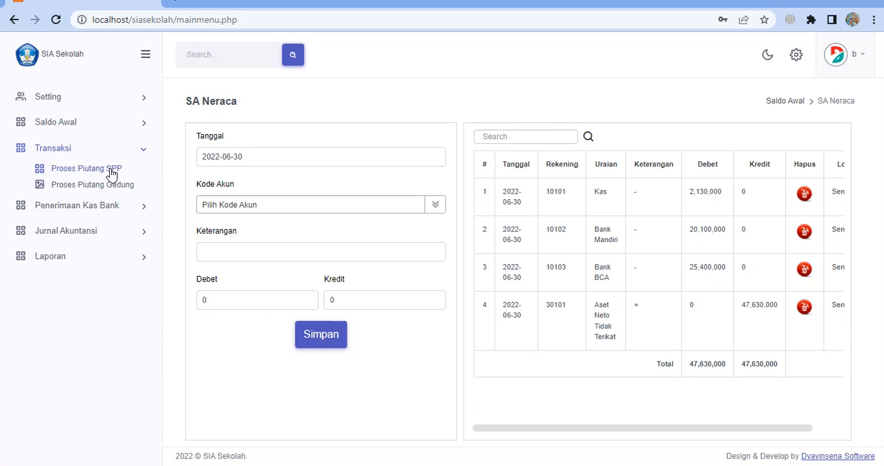
{"action": "left_click", "coordinate": [112, 171]}
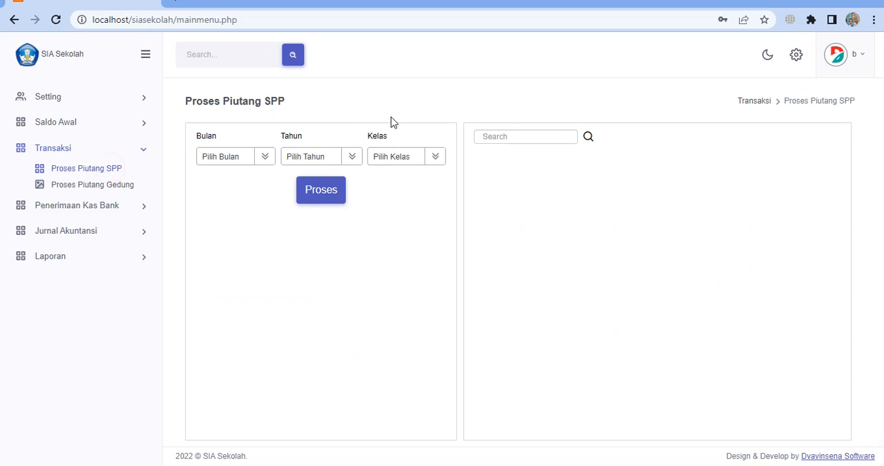
Process the SPP receivables with Bulan Juli, Tahun 2022 and Kelas VII A
{"action": "left_click", "coordinate": [259, 163]}
{"action": "scroll", "coordinate": [248, 241], "scroll_direction": "down", "scroll_amount": 2}
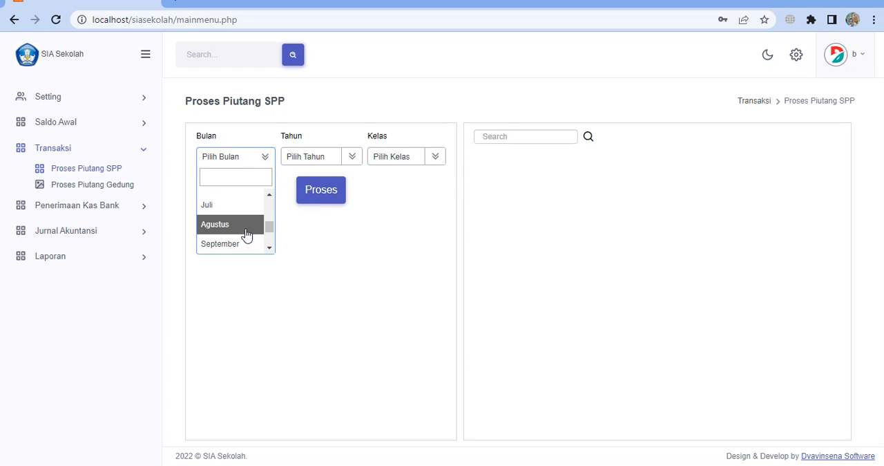
{"action": "left_click", "coordinate": [238, 205]}
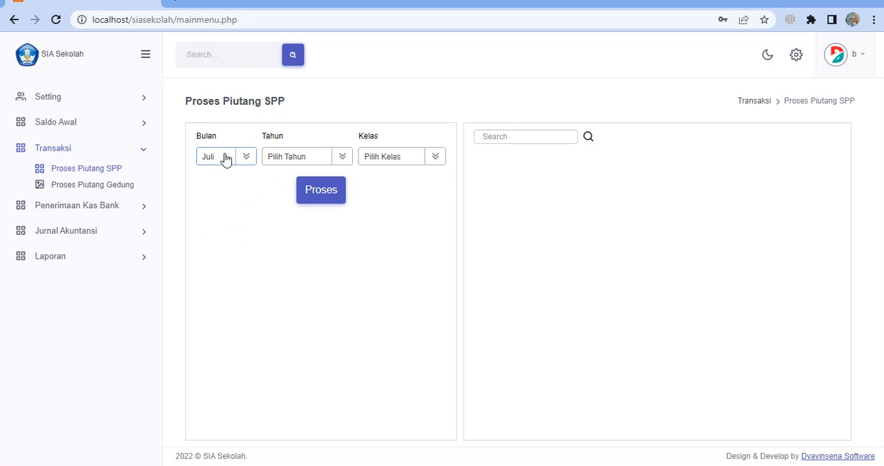
{"action": "left_click", "coordinate": [303, 162]}
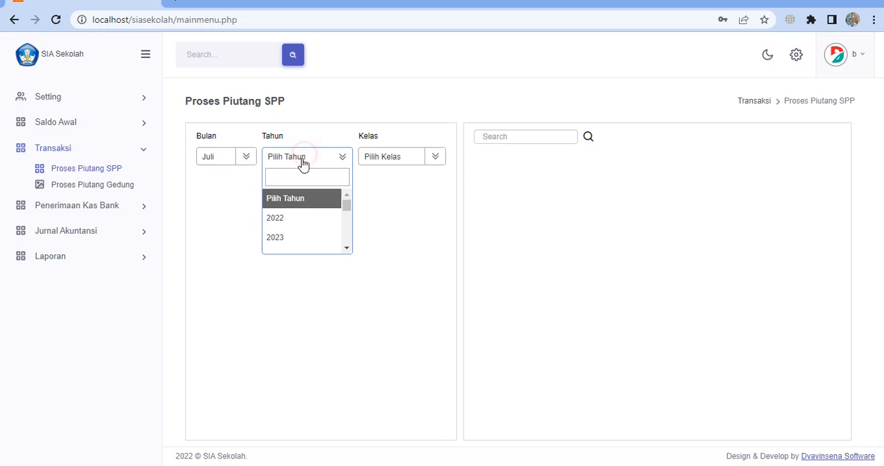
{"action": "left_click", "coordinate": [289, 219]}
{"action": "left_click", "coordinate": [418, 155]}
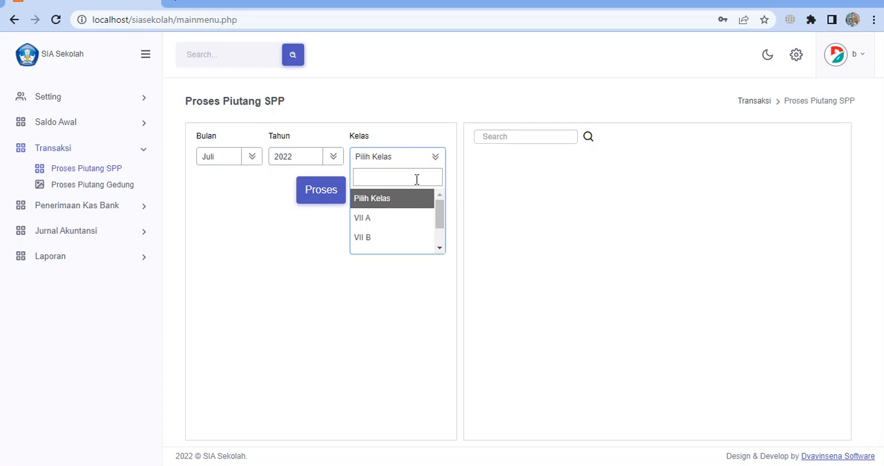
{"action": "scroll", "coordinate": [406, 238], "scroll_direction": "up", "scroll_amount": 2}
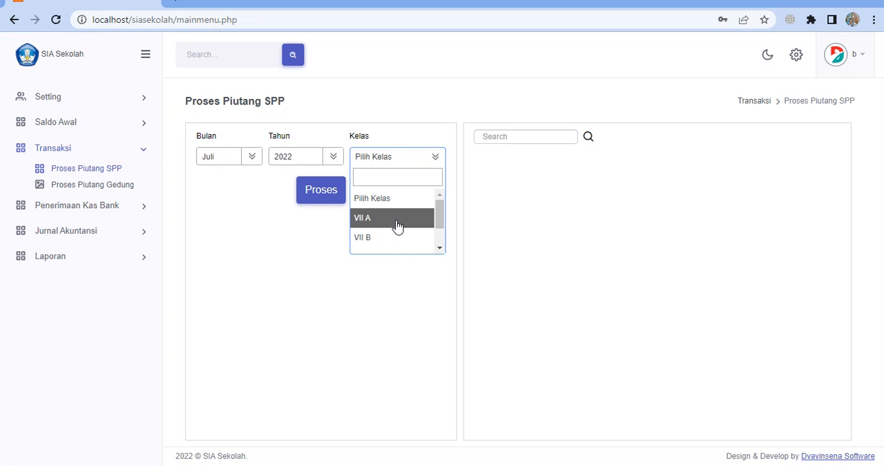
{"action": "left_click", "coordinate": [391, 218]}
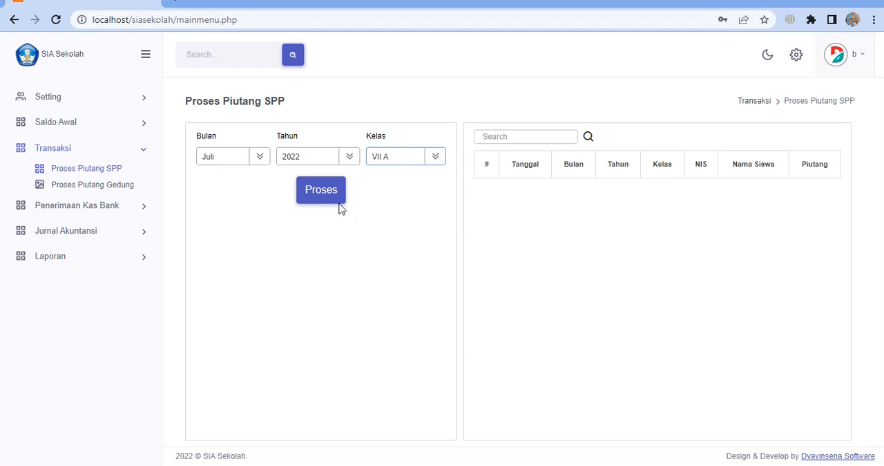
{"action": "left_click", "coordinate": [326, 197]}
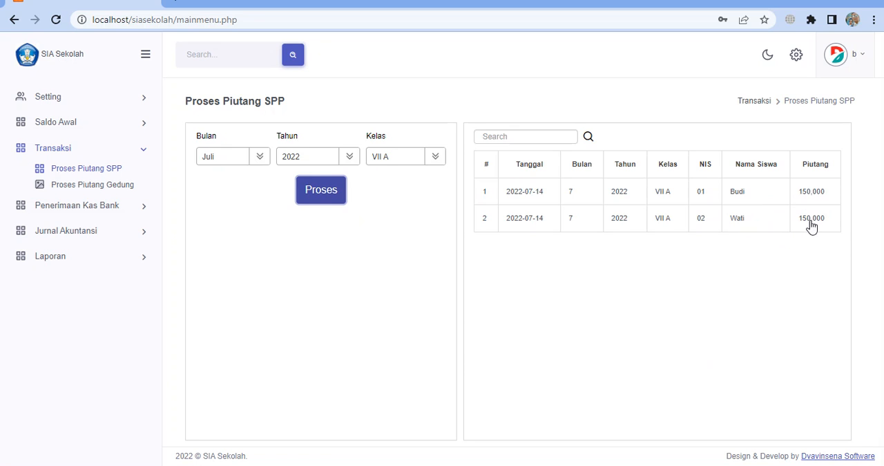
Process the Juli 2022 SPP receivables for Kelas VII B and for Kelas VIII A
{"action": "left_click", "coordinate": [422, 163]}
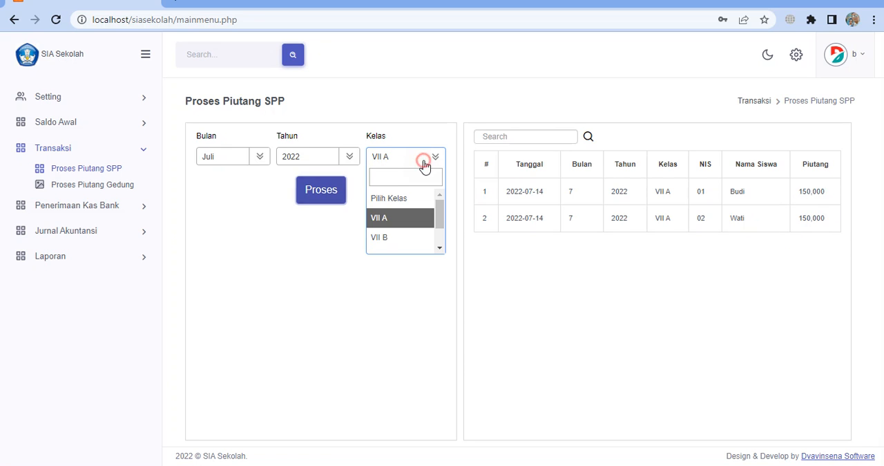
{"action": "left_click", "coordinate": [401, 237]}
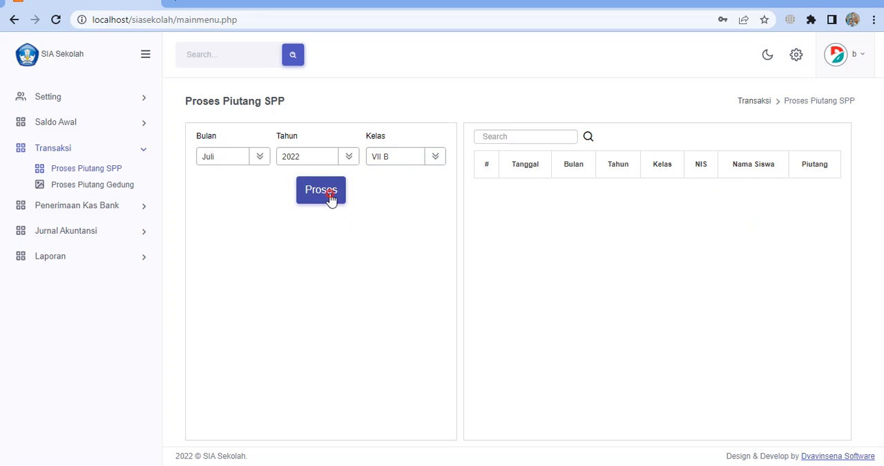
{"action": "left_click", "coordinate": [333, 200]}
{"action": "left_click", "coordinate": [404, 159]}
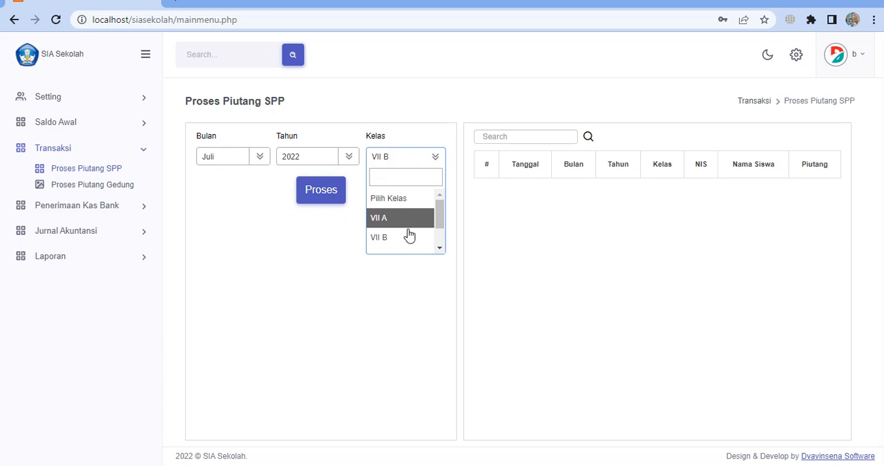
{"action": "scroll", "coordinate": [411, 242], "scroll_direction": "down", "scroll_amount": 1}
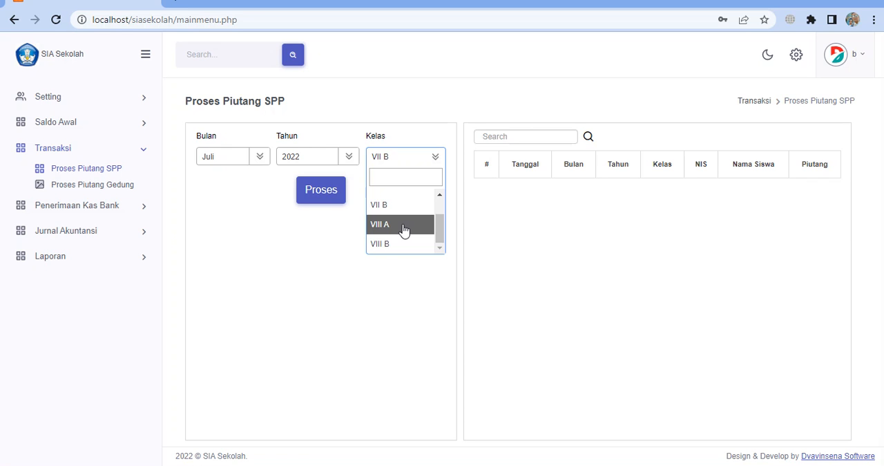
{"action": "left_click", "coordinate": [404, 228]}
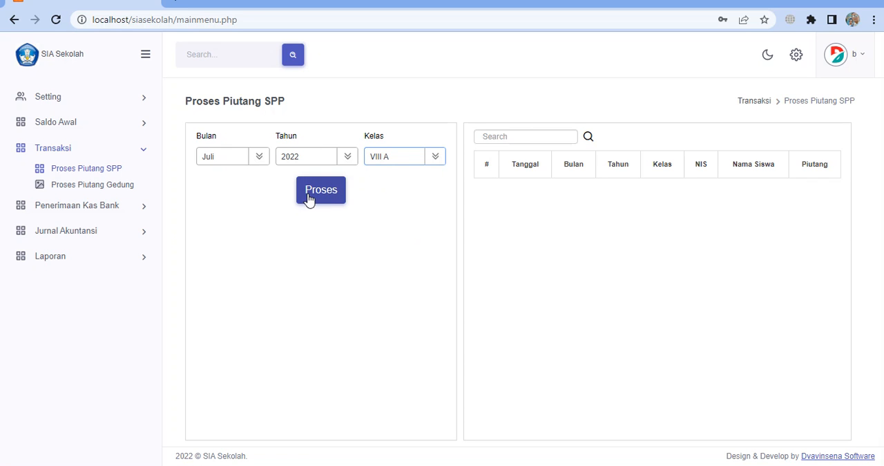
{"action": "left_click", "coordinate": [320, 202]}
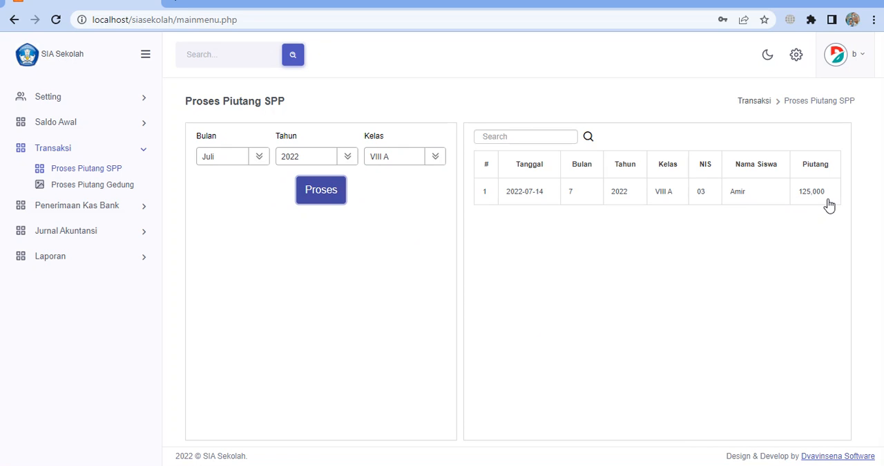
Process the Juli 2022 SPP receivables for Kelas VIII B
{"action": "left_click", "coordinate": [380, 161]}
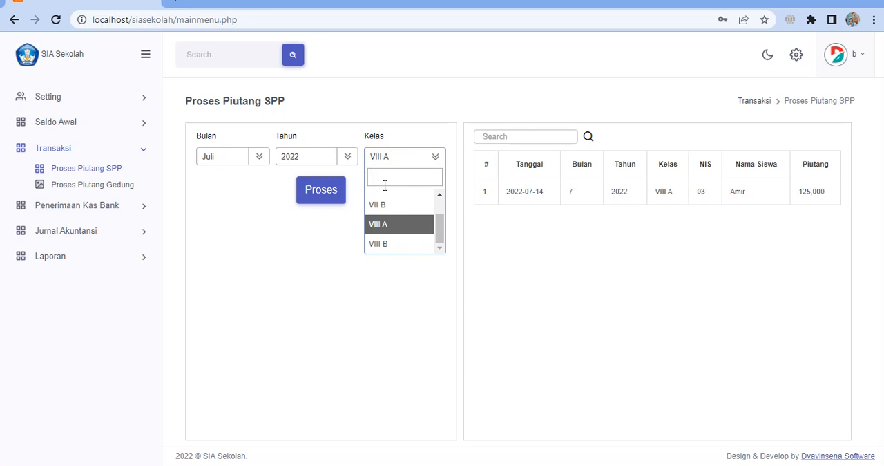
{"action": "left_click", "coordinate": [394, 243]}
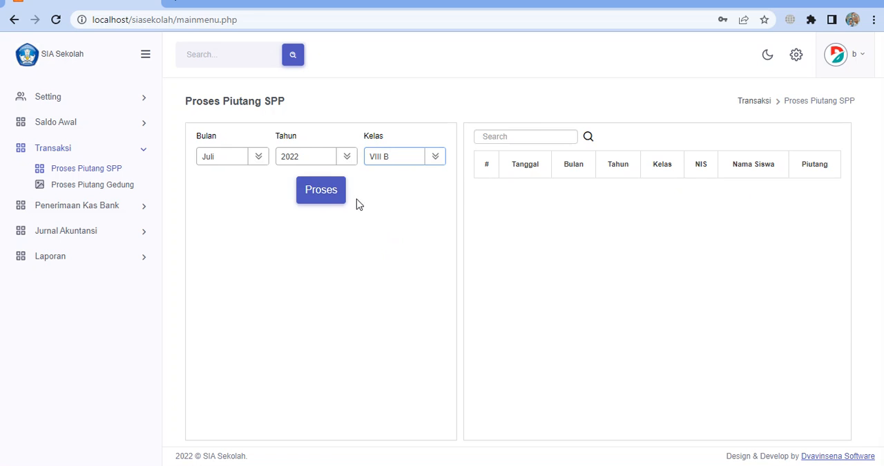
{"action": "left_click", "coordinate": [312, 193]}
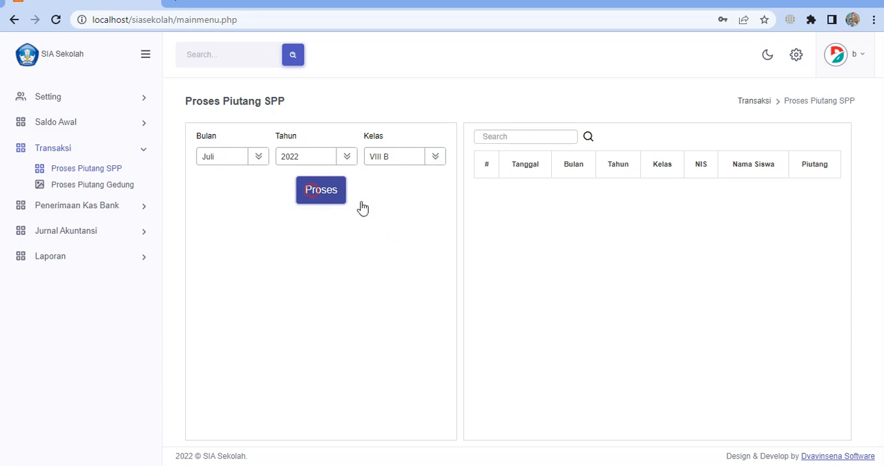
Review the Juli 2022 SPP receivables class by class, comparing Kelas VIII A, VII A and VII B
{"action": "left_click", "coordinate": [421, 166]}
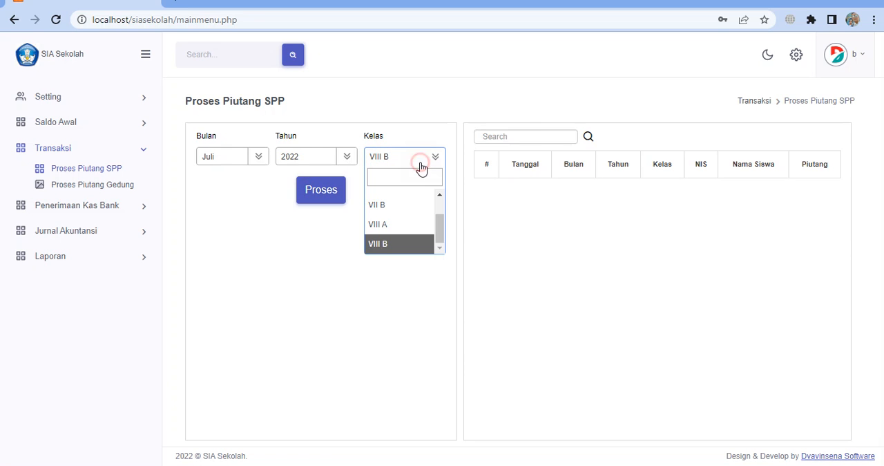
{"action": "left_click", "coordinate": [395, 225]}
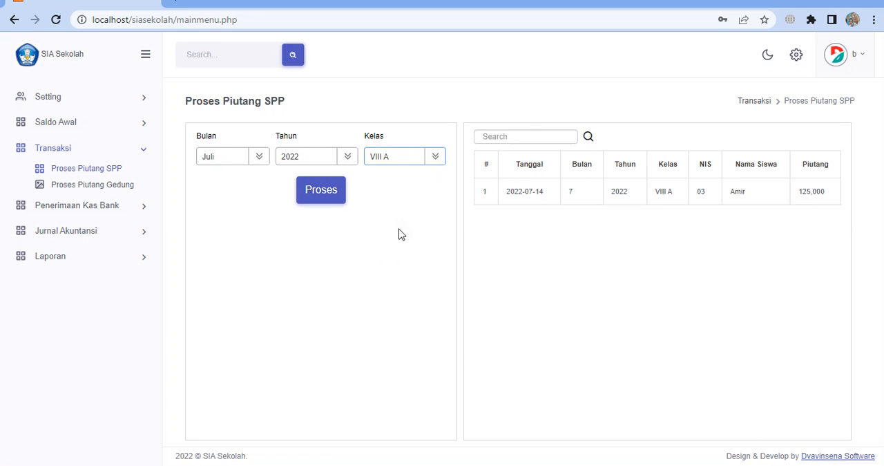
{"action": "left_click", "coordinate": [427, 165]}
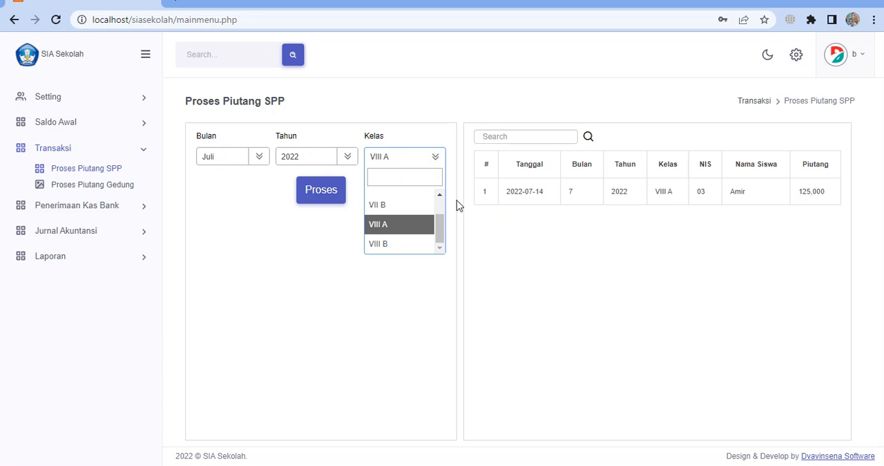
{"action": "scroll", "coordinate": [442, 205], "scroll_direction": "up", "scroll_amount": 3}
{"action": "left_click", "coordinate": [391, 220]}
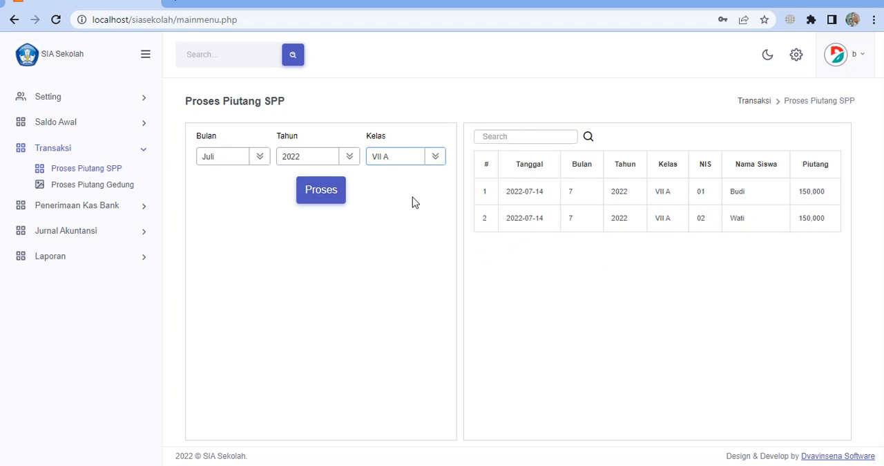
{"action": "left_click", "coordinate": [426, 159]}
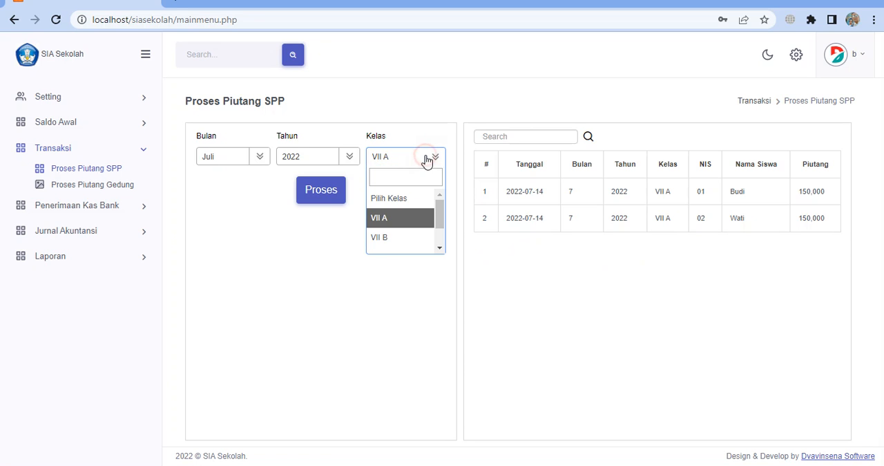
{"action": "left_click", "coordinate": [397, 239]}
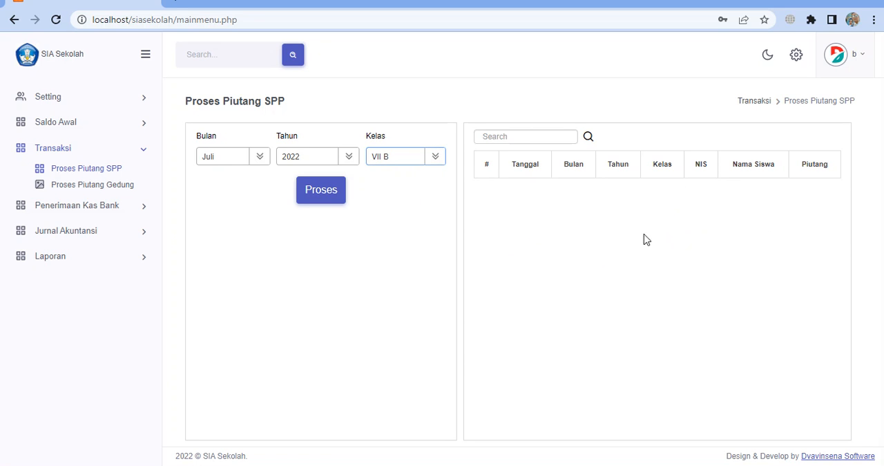
{"action": "left_click", "coordinate": [342, 192]}
{"action": "left_click", "coordinate": [437, 160]}
{"action": "scroll", "coordinate": [415, 229], "scroll_direction": "down", "scroll_amount": 2}
{"action": "left_click", "coordinate": [416, 229]}
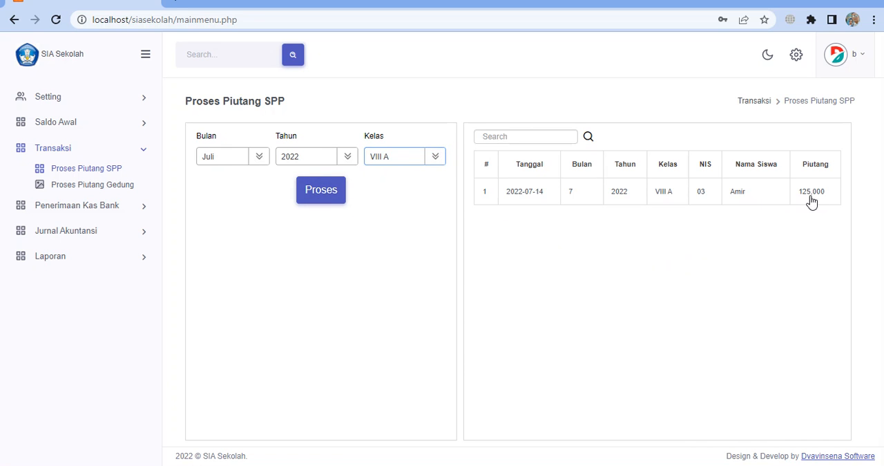
Review the 2022 SPP receivables of Kelas VII A, comparing Bulan Juli with Agustus
{"action": "left_click", "coordinate": [411, 161]}
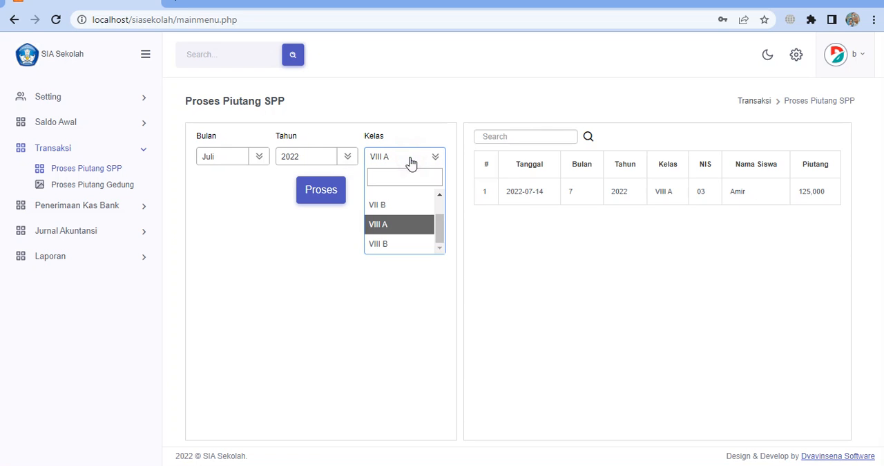
{"action": "scroll", "coordinate": [408, 212], "scroll_direction": "up", "scroll_amount": 3}
{"action": "left_click", "coordinate": [401, 218]}
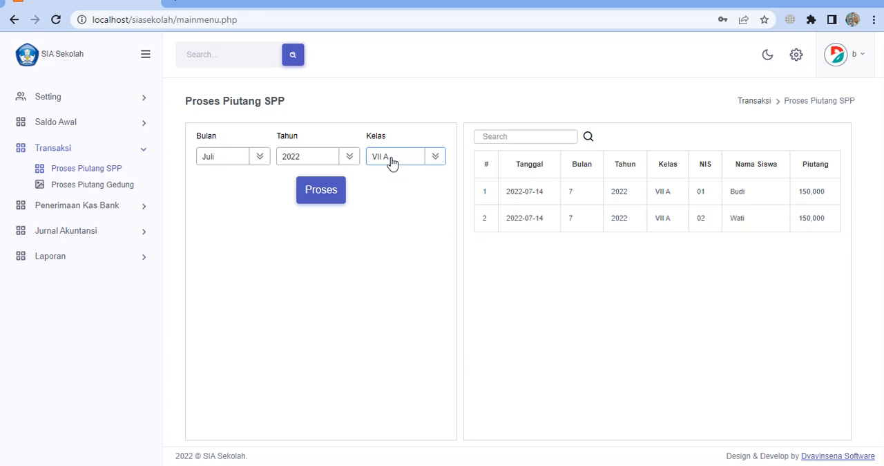
{"action": "left_click", "coordinate": [233, 166]}
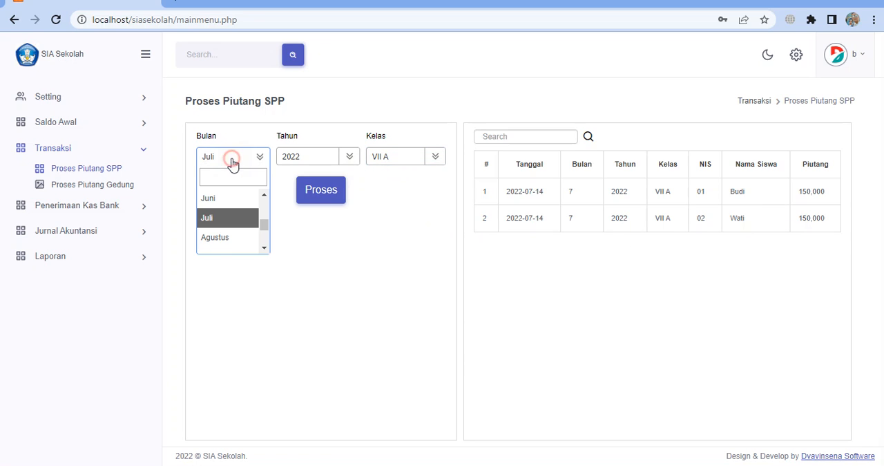
{"action": "left_click", "coordinate": [228, 239]}
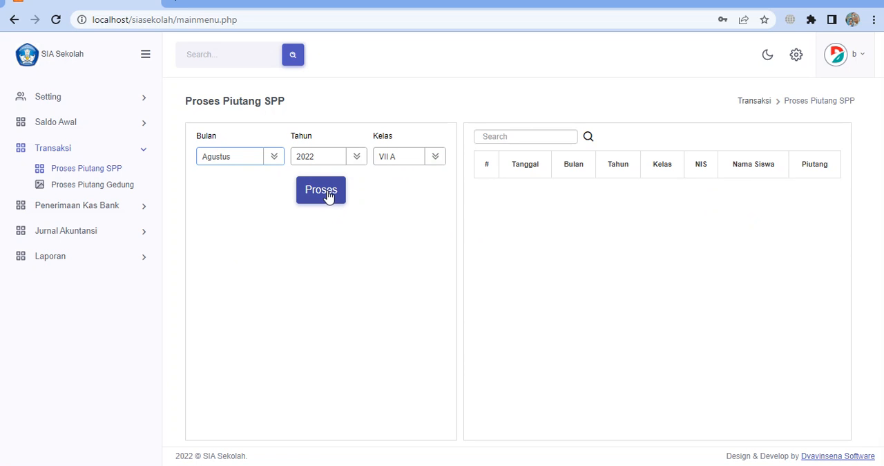
{"action": "left_click", "coordinate": [235, 156]}
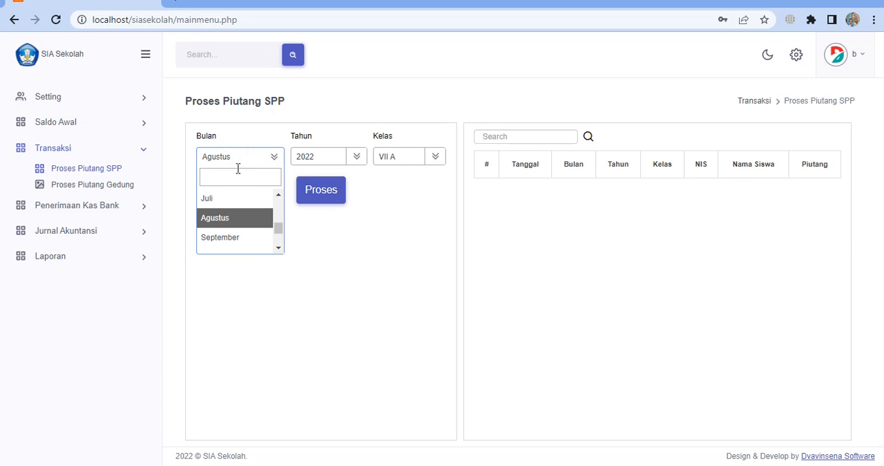
{"action": "left_click", "coordinate": [230, 199]}
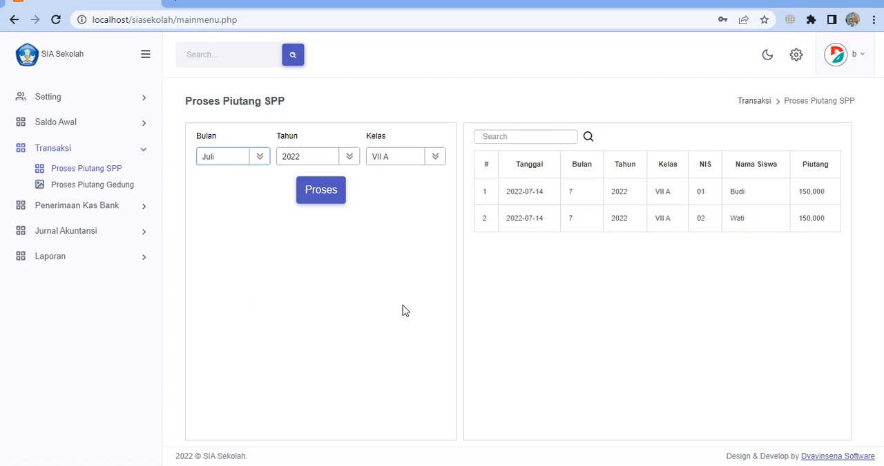
Open Proses Piutang Gedung and choose Bulan Juli, Tahun 2022 and Kelas VII A
{"action": "left_click", "coordinate": [114, 190]}
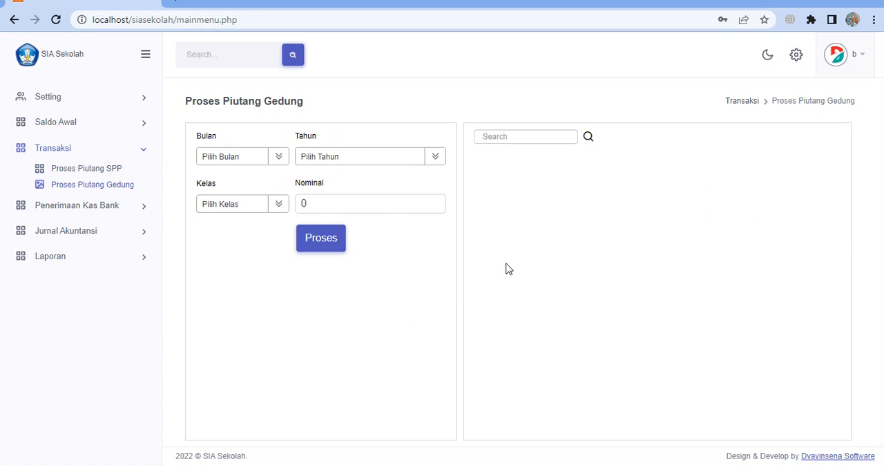
{"action": "left_click", "coordinate": [266, 156]}
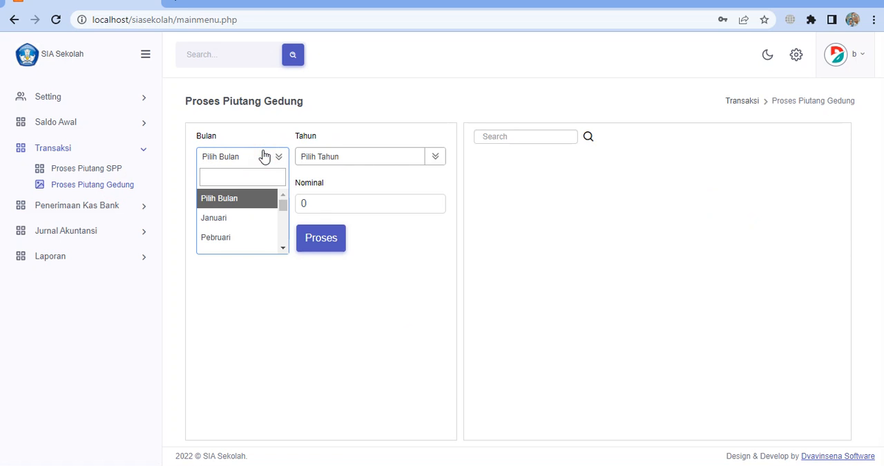
{"action": "scroll", "coordinate": [263, 238], "scroll_direction": "down", "scroll_amount": 1}
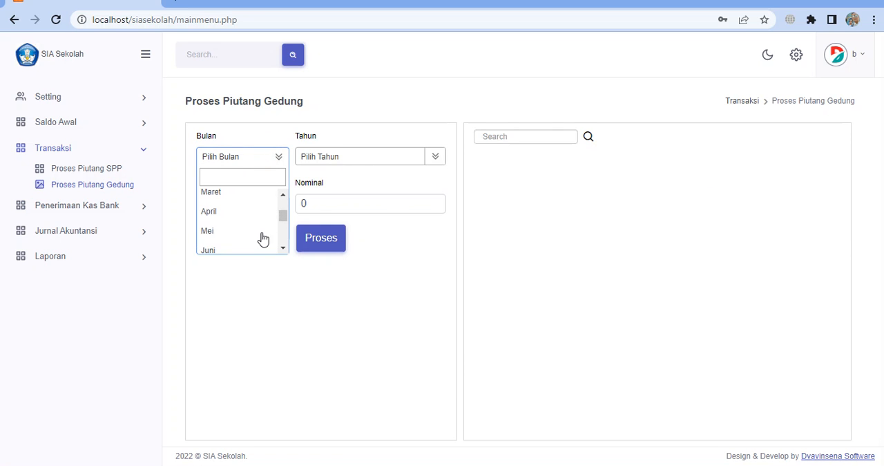
{"action": "scroll", "coordinate": [263, 239], "scroll_direction": "down", "scroll_amount": 2}
{"action": "scroll", "coordinate": [263, 239], "scroll_direction": "up", "scroll_amount": 1}
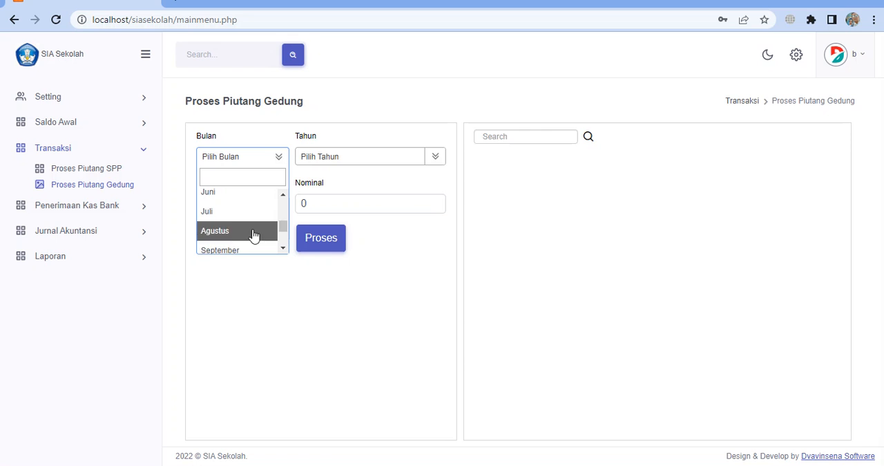
{"action": "left_click", "coordinate": [221, 214]}
{"action": "left_click", "coordinate": [432, 163]}
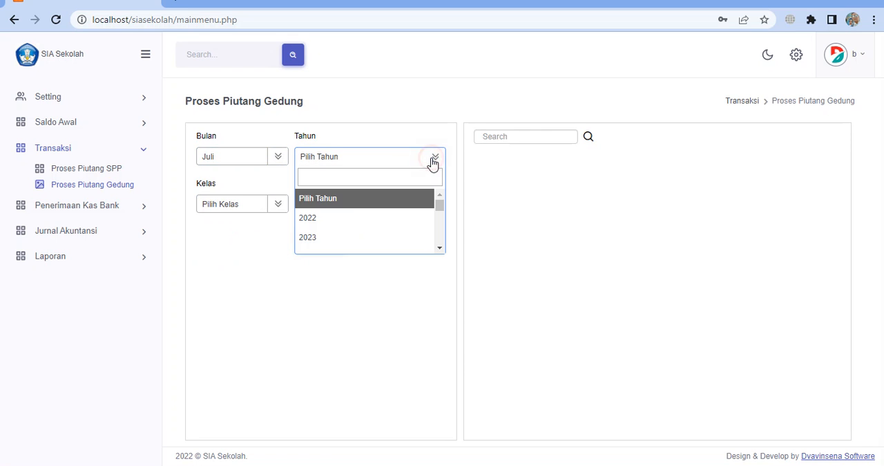
{"action": "left_click", "coordinate": [342, 223]}
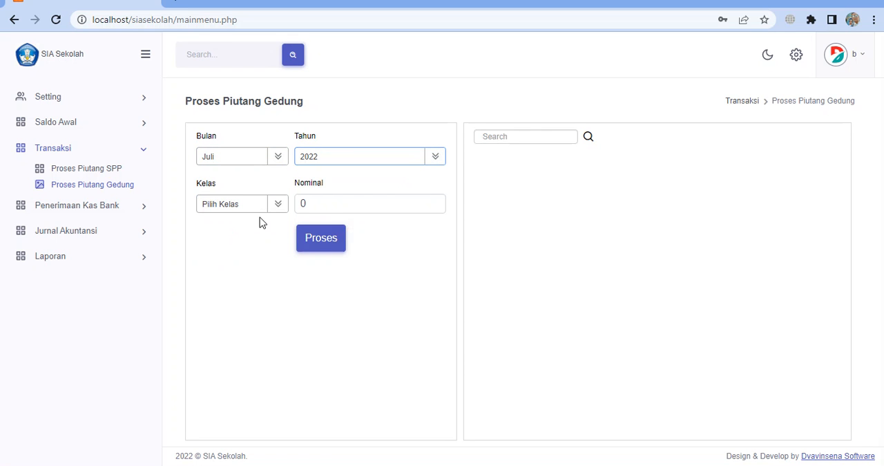
{"action": "left_click", "coordinate": [261, 210]}
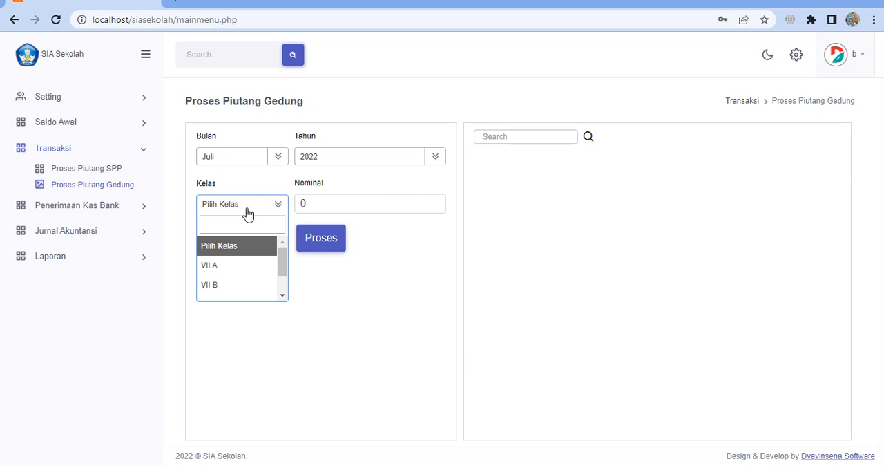
{"action": "left_click", "coordinate": [251, 267]}
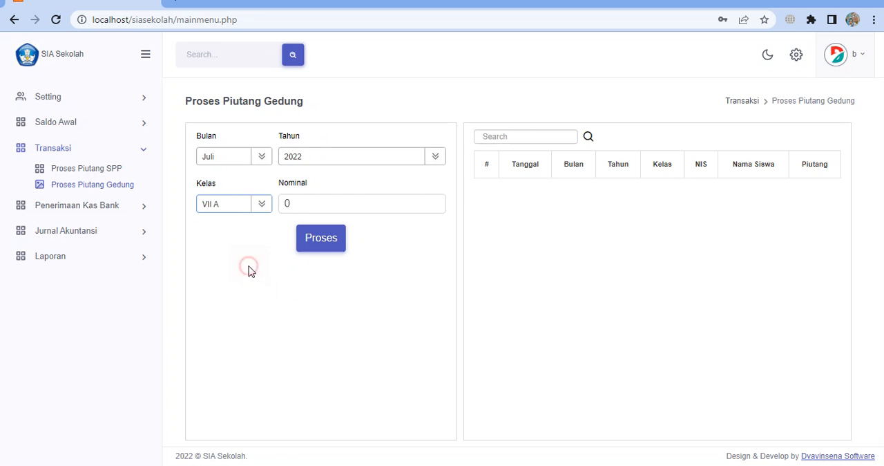
{"action": "left_click", "coordinate": [261, 204]}
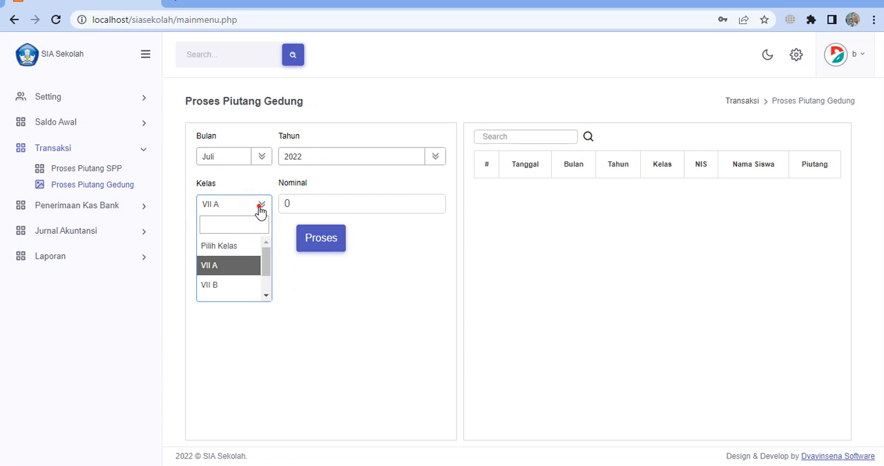
{"action": "left_click", "coordinate": [261, 207]}
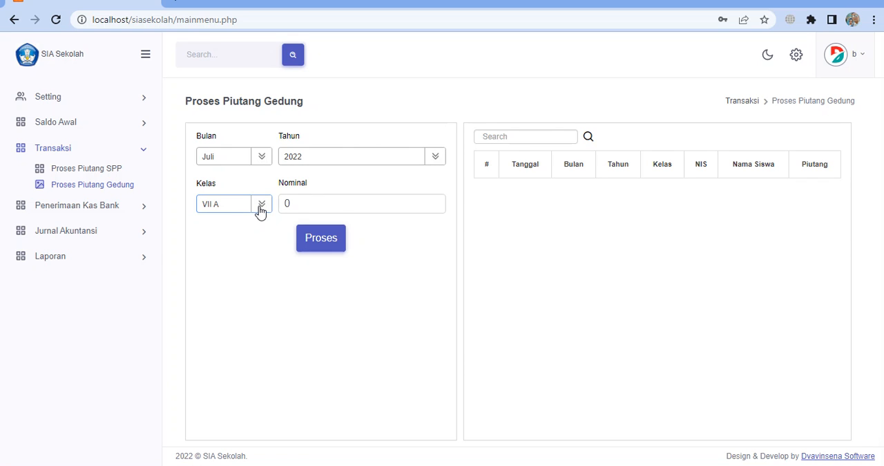
{"action": "left_click", "coordinate": [260, 207]}
{"action": "left_click", "coordinate": [260, 207]}
{"action": "left_click", "coordinate": [260, 209]}
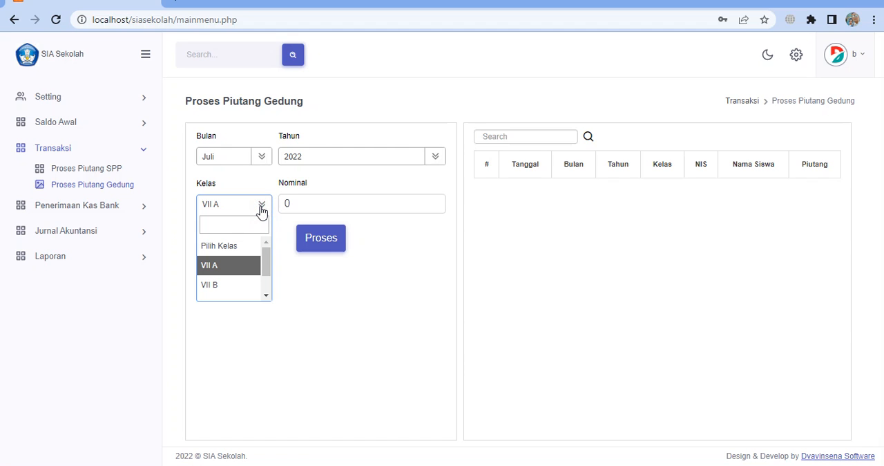
{"action": "left_click", "coordinate": [261, 210]}
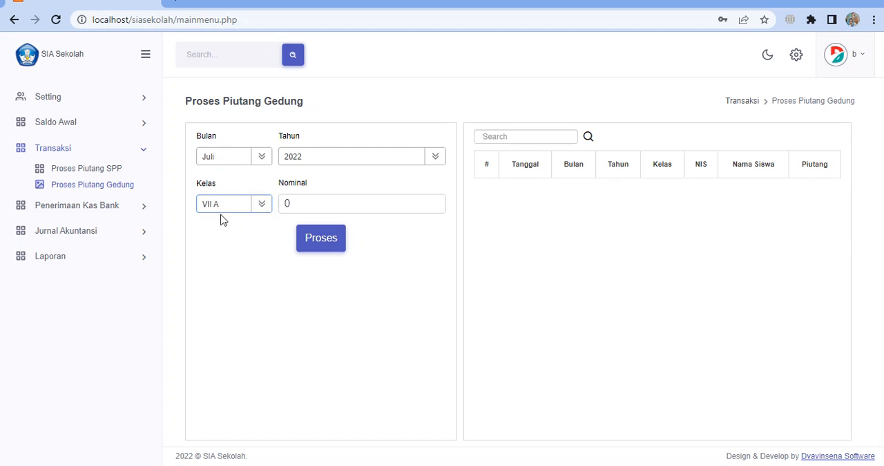
Set the Nominal to 4500000 and process the Gedung receivables for Kelas VII A
{"action": "left_click_drag", "start_coordinate": [305, 199], "coordinate": [284, 199]}
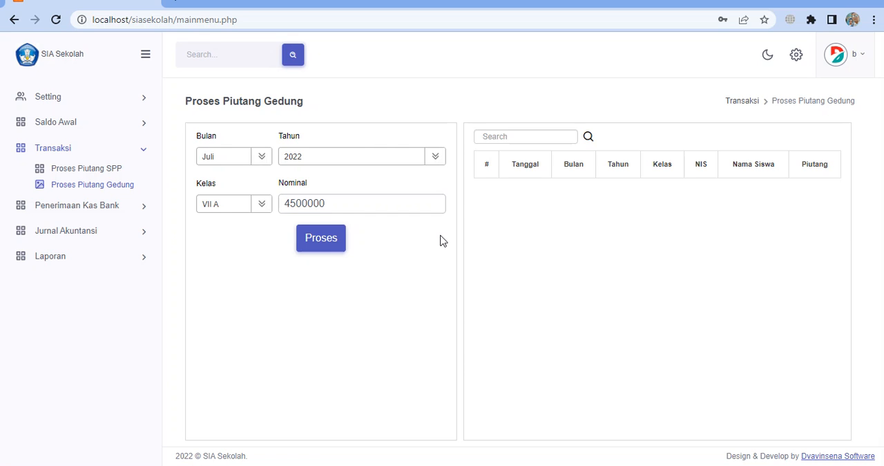
{"action": "left_click", "coordinate": [319, 239]}
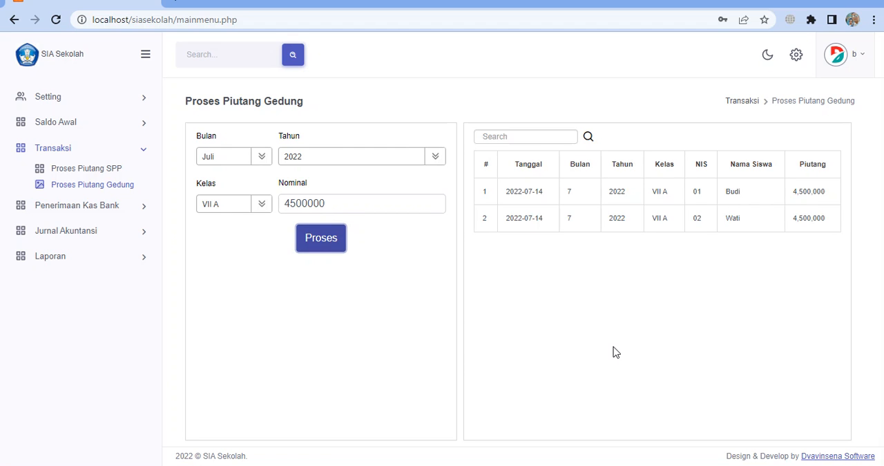
Process the Juli 2022 Gedung receivables for Kelas VII B, and bring the Kelas VII A list back up
{"action": "left_click", "coordinate": [262, 205]}
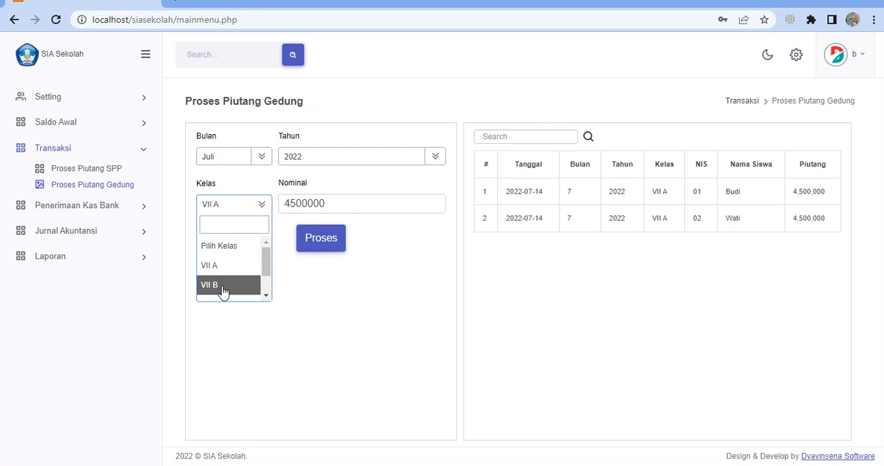
{"action": "left_click", "coordinate": [219, 288]}
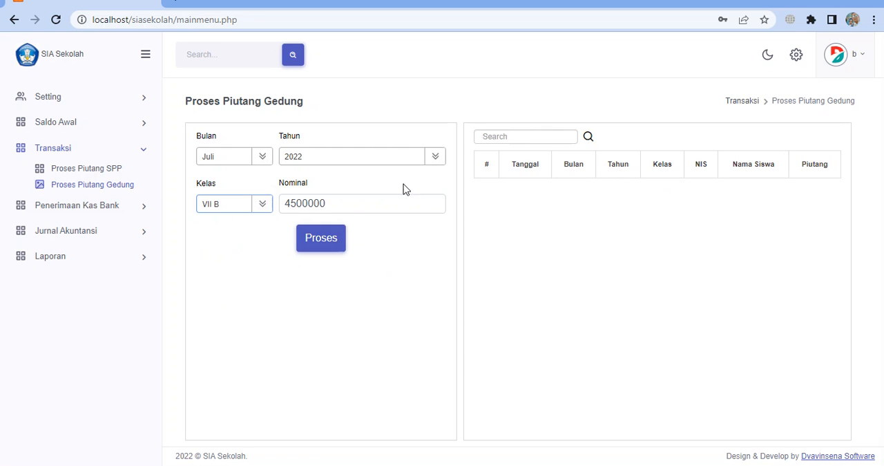
{"action": "left_click", "coordinate": [317, 249]}
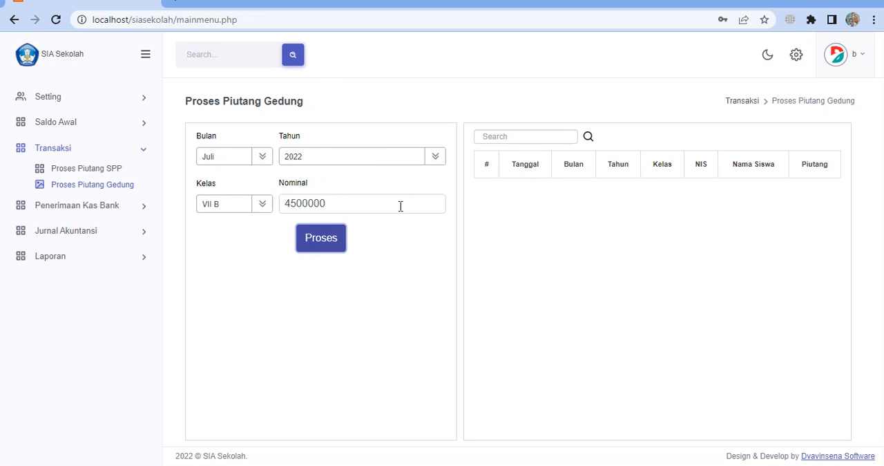
{"action": "left_click", "coordinate": [258, 211]}
{"action": "left_click", "coordinate": [226, 264]}
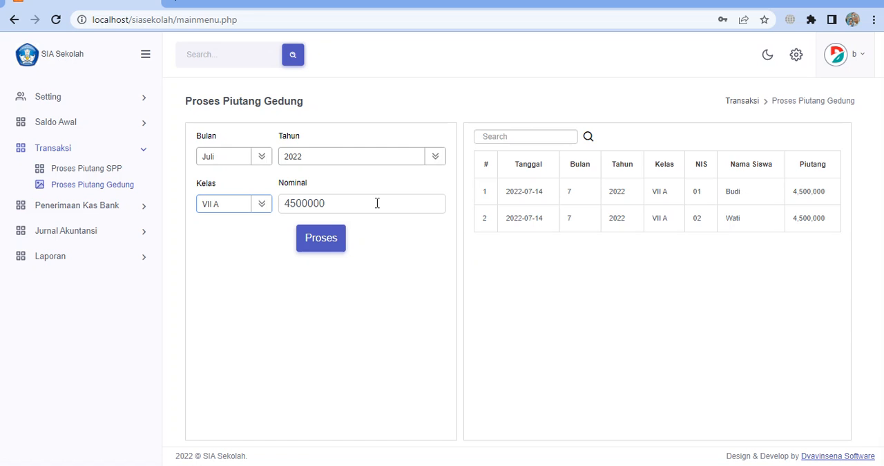
Open the Penerimaan Piutang SPP page for recording SPP receivable payments
{"action": "left_click", "coordinate": [109, 209]}
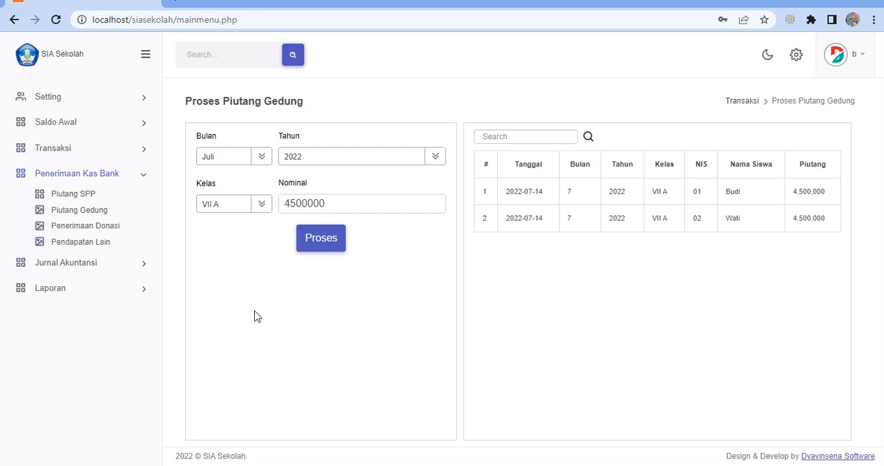
{"action": "left_click", "coordinate": [77, 195]}
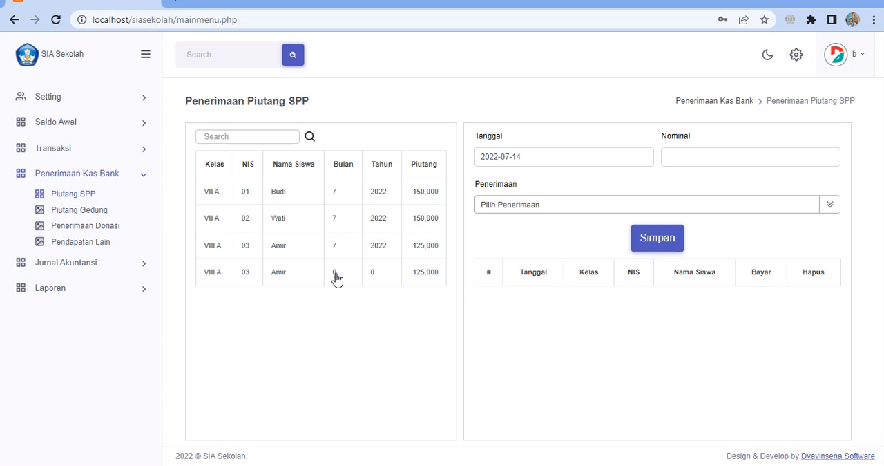
Record the Kelas VIII A student's opening-balance SPP payment (Bulan 0) of 125000 into the 10101 | Kas account
{"action": "left_click", "coordinate": [282, 276]}
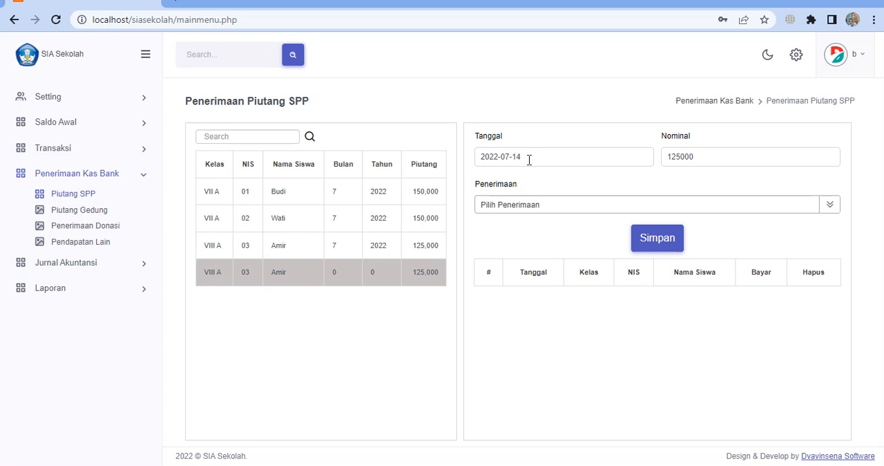
{"action": "left_click", "coordinate": [525, 207]}
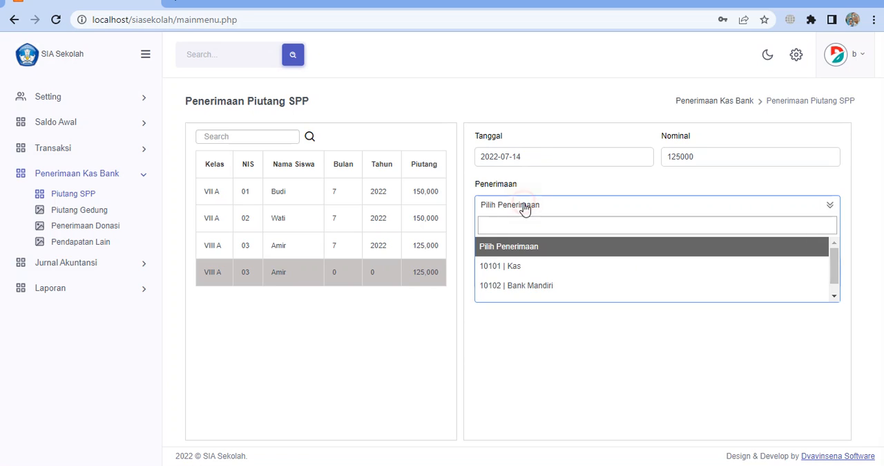
{"action": "left_click", "coordinate": [513, 271]}
{"action": "left_click", "coordinate": [666, 243]}
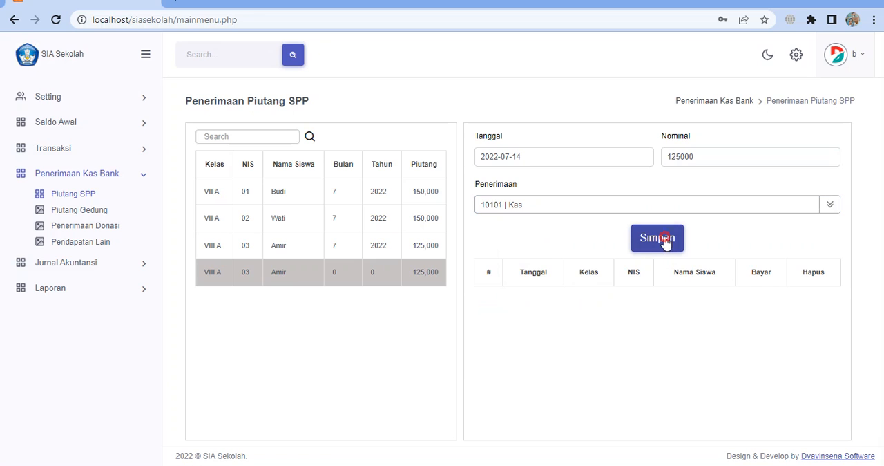
Record the July 2022 SPP payments of the Kelas VIII A student, 125000, and the first Kelas VII A student, 150000
{"action": "left_click", "coordinate": [376, 248]}
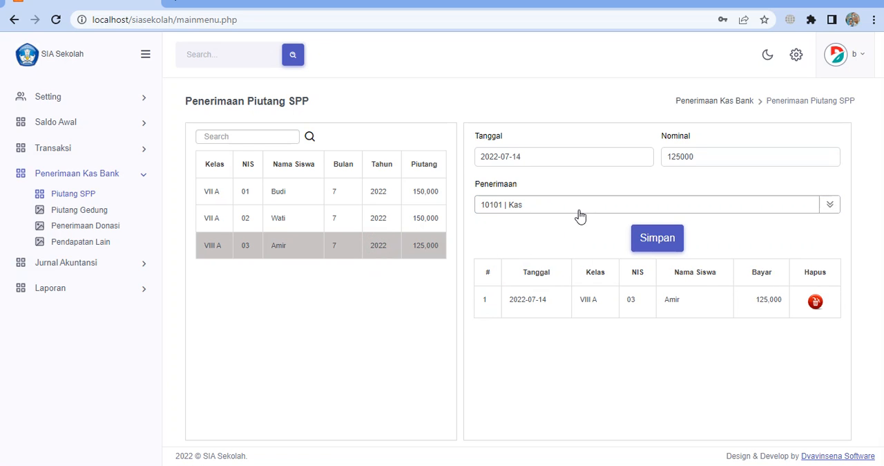
{"action": "left_click", "coordinate": [671, 242]}
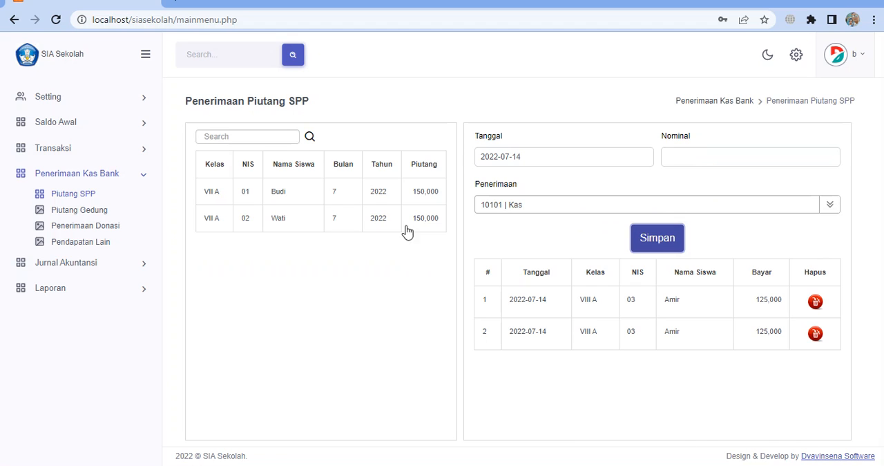
{"action": "left_click", "coordinate": [308, 190]}
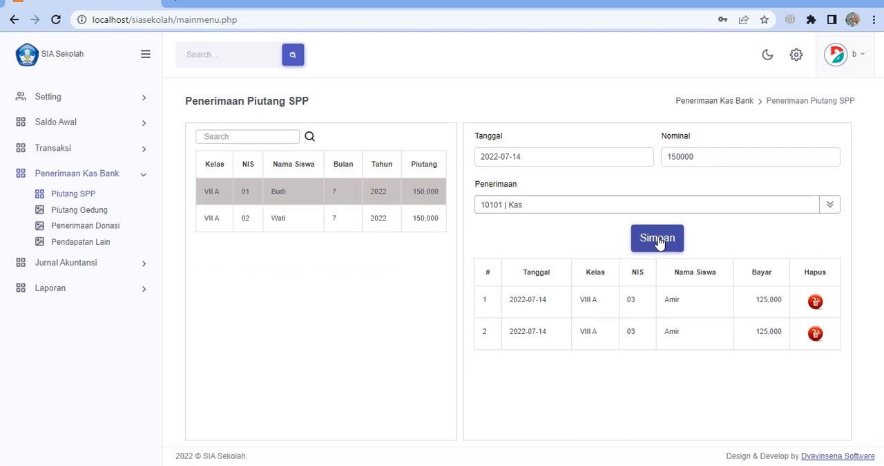
{"action": "left_click", "coordinate": [658, 239]}
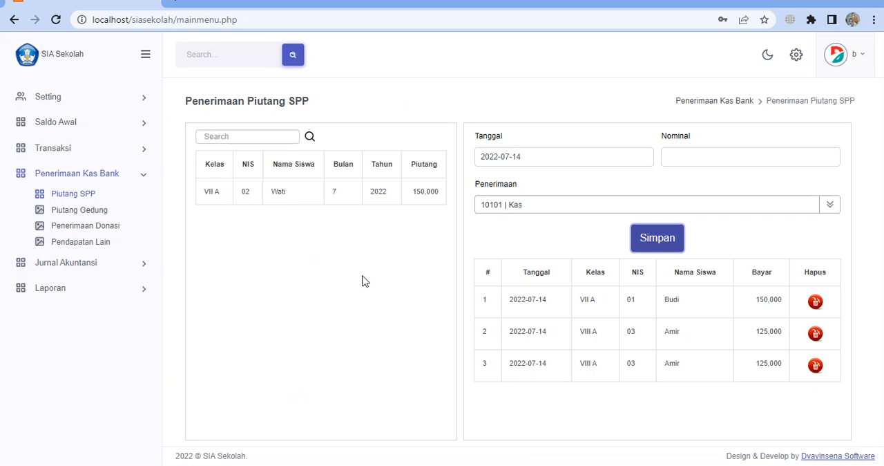
Open Penerimaan Piutang Gedung and record the Kelas VIII A student's payment of 500000 into 10102 | Bank Mandiri
{"action": "left_click", "coordinate": [99, 213]}
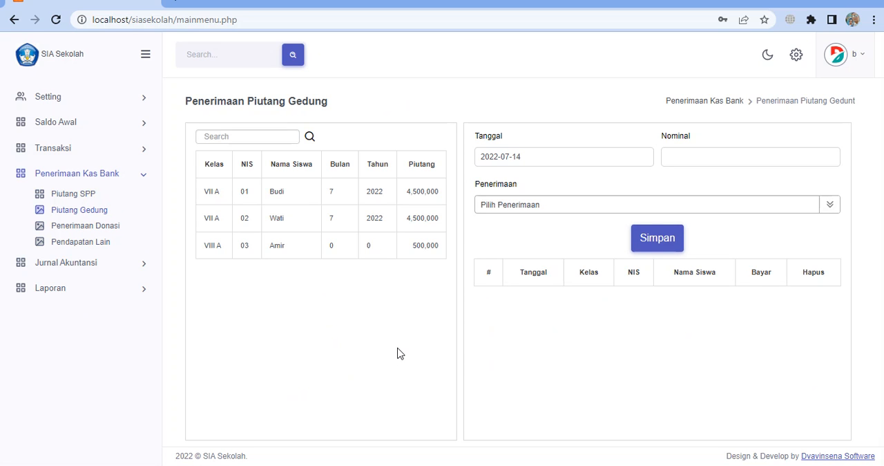
{"action": "left_click", "coordinate": [285, 252]}
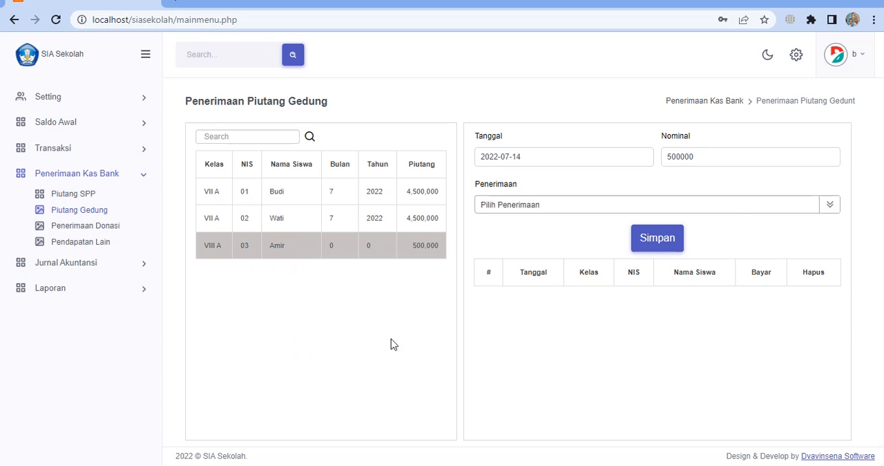
{"action": "left_click", "coordinate": [519, 205]}
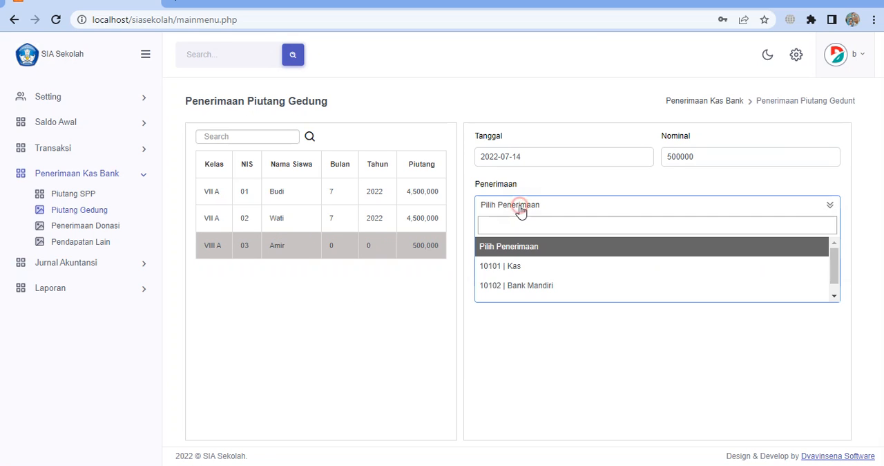
{"action": "left_click", "coordinate": [526, 288]}
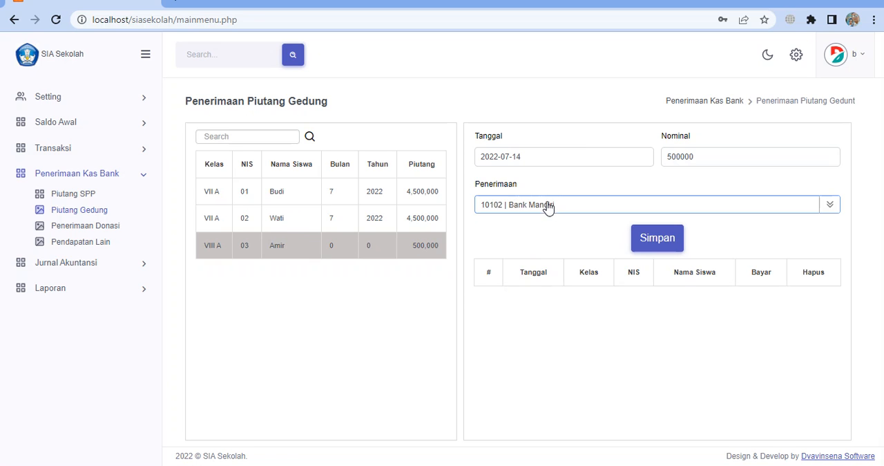
{"action": "left_click", "coordinate": [658, 242]}
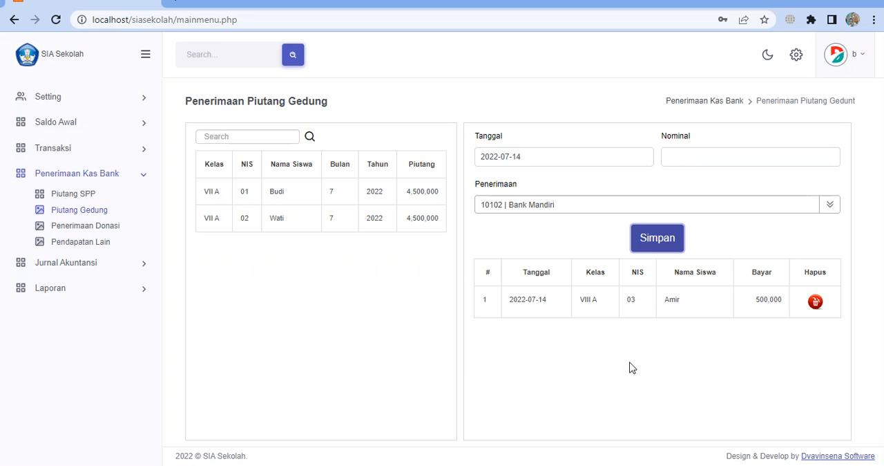
Switch the Penerimaan account to 10101 | Kas and review the available cash and bank accounts
{"action": "left_click", "coordinate": [600, 208]}
{"action": "left_click", "coordinate": [540, 260]}
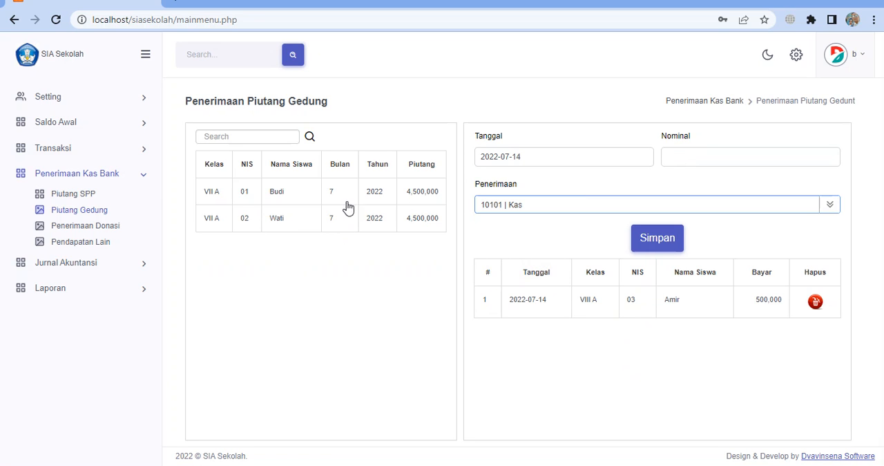
{"action": "left_click", "coordinate": [557, 212]}
{"action": "left_click", "coordinate": [557, 214]}
{"action": "left_click", "coordinate": [546, 205]}
{"action": "scroll", "coordinate": [549, 259], "scroll_direction": "down", "scroll_amount": 1}
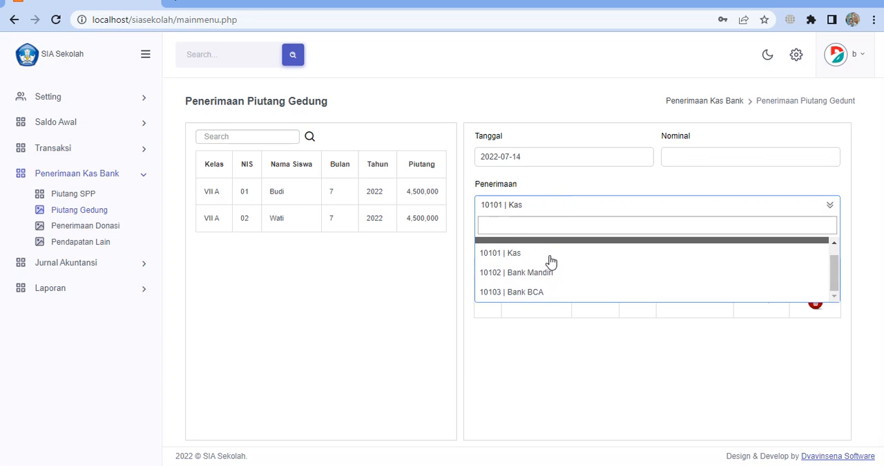
{"action": "left_click", "coordinate": [533, 261]}
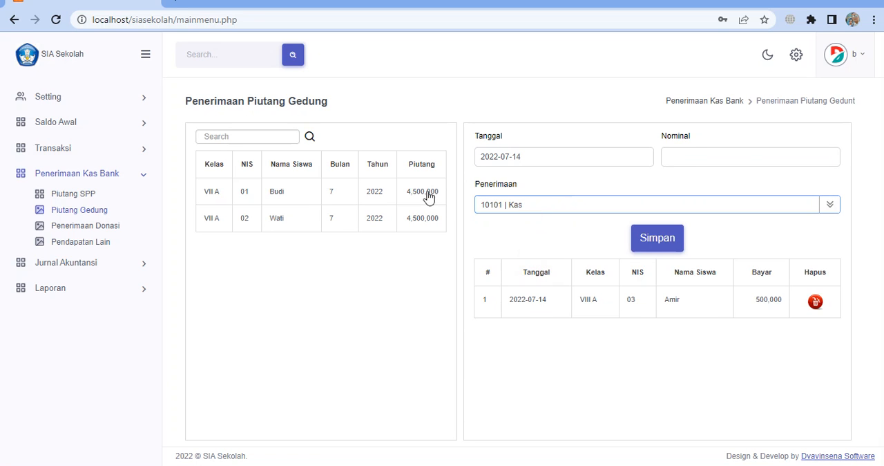
{"action": "left_click", "coordinate": [525, 211]}
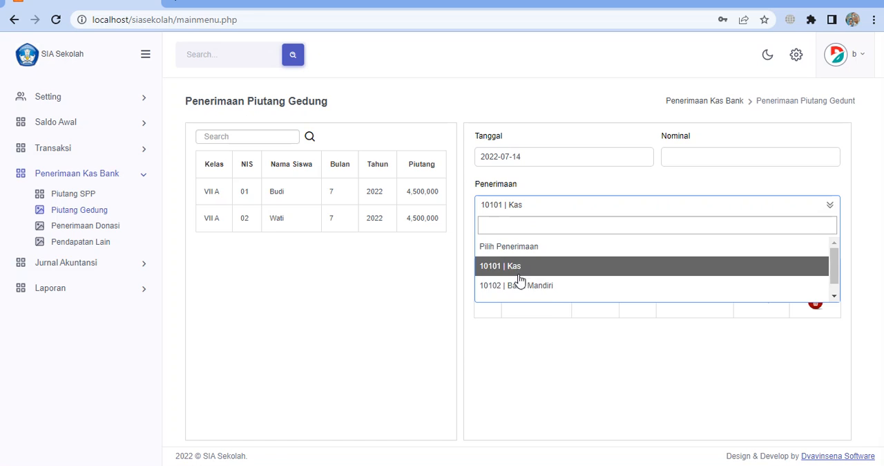
{"action": "scroll", "coordinate": [518, 277], "scroll_direction": "down", "scroll_amount": 1}
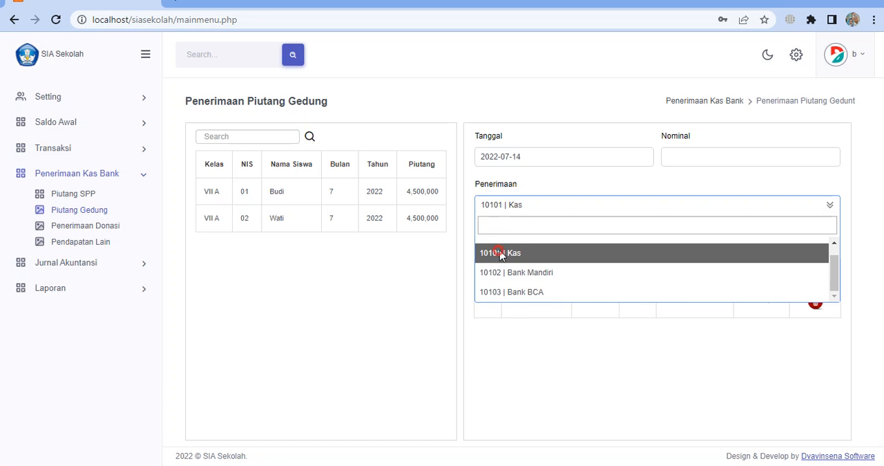
{"action": "left_click", "coordinate": [492, 253]}
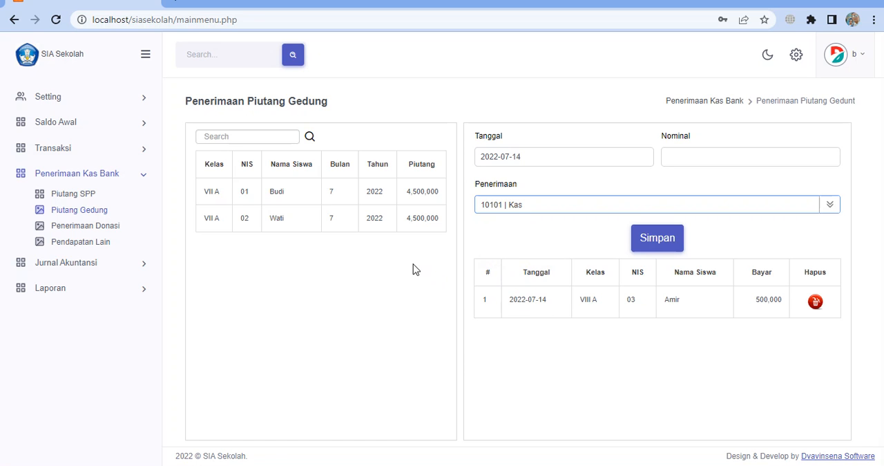
Record a Gedung payment of 450000 for each of the two Kelas VII A students
{"action": "left_click", "coordinate": [295, 196]}
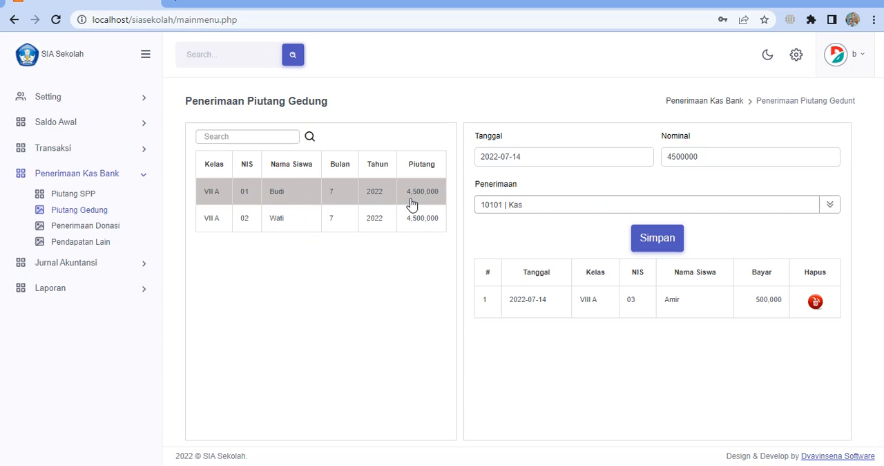
{"action": "left_click", "coordinate": [705, 156]}
{"action": "left_click", "coordinate": [651, 242]}
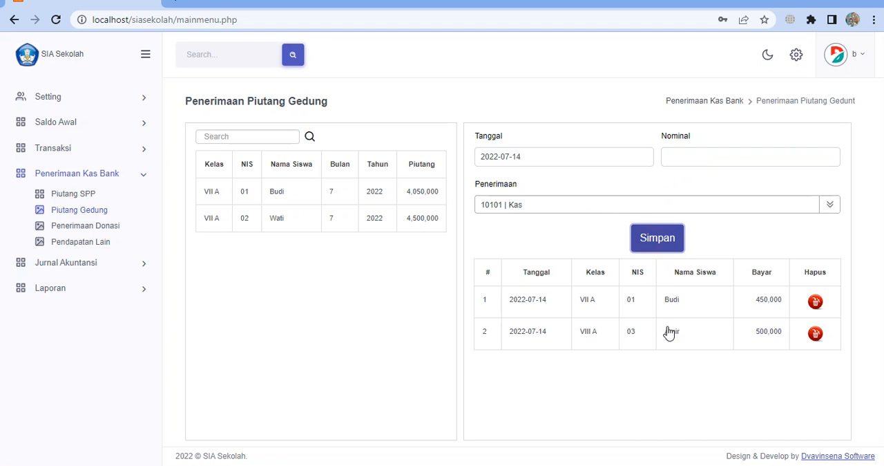
{"action": "left_click", "coordinate": [422, 217]}
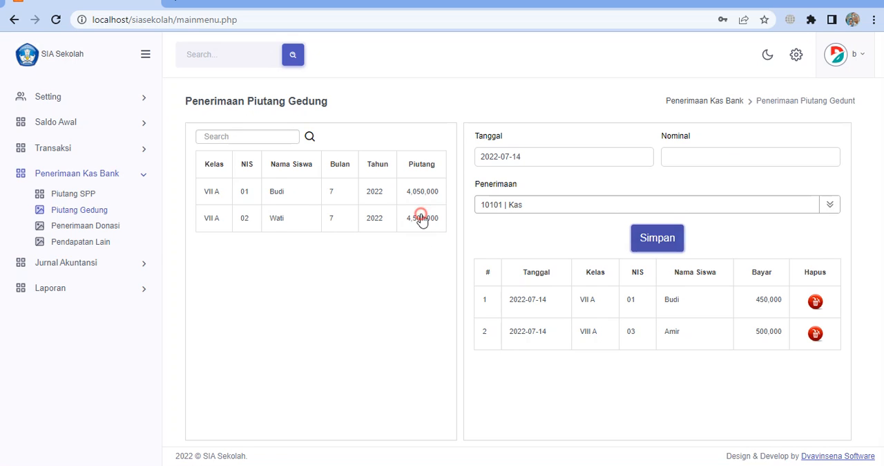
{"action": "left_click", "coordinate": [704, 155]}
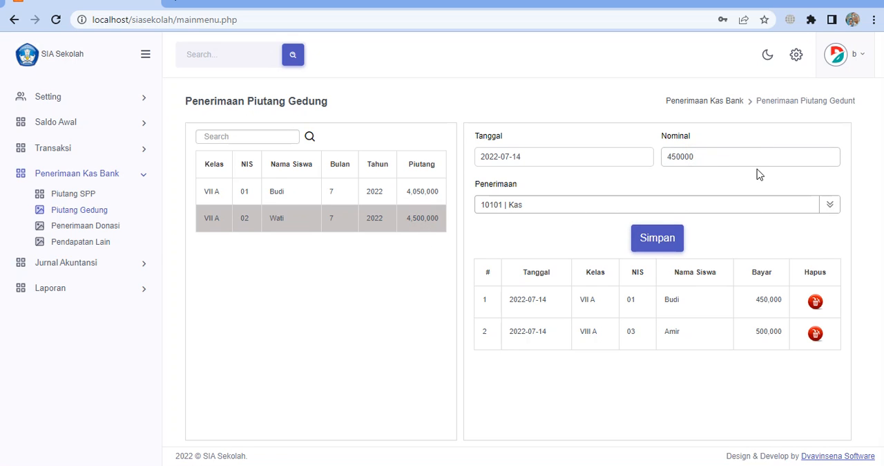
{"action": "left_click", "coordinate": [665, 248]}
Compare the Gedung receipts listed for 2022-07-13 with those listed for 2022-07-14
{"action": "left_click", "coordinate": [544, 162]}
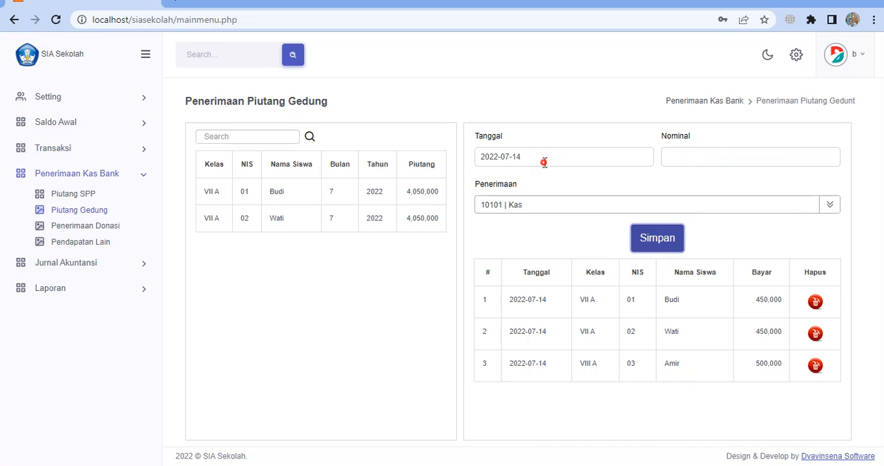
{"action": "left_click", "coordinate": [543, 251]}
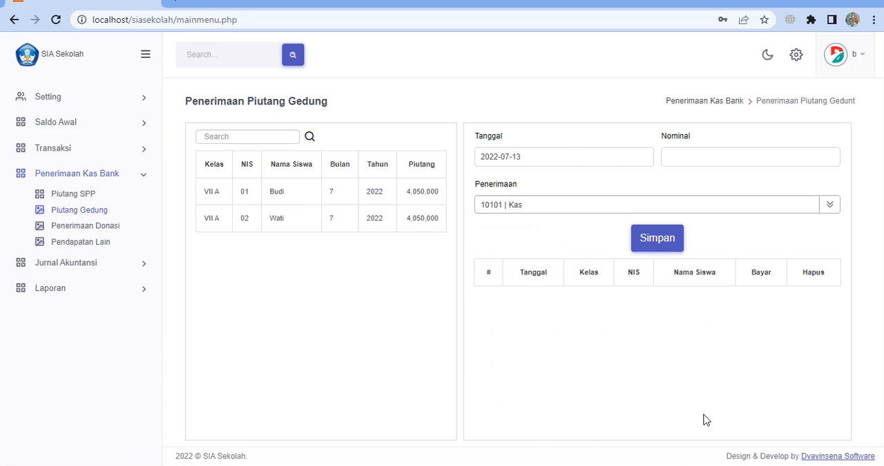
{"action": "left_click", "coordinate": [543, 161]}
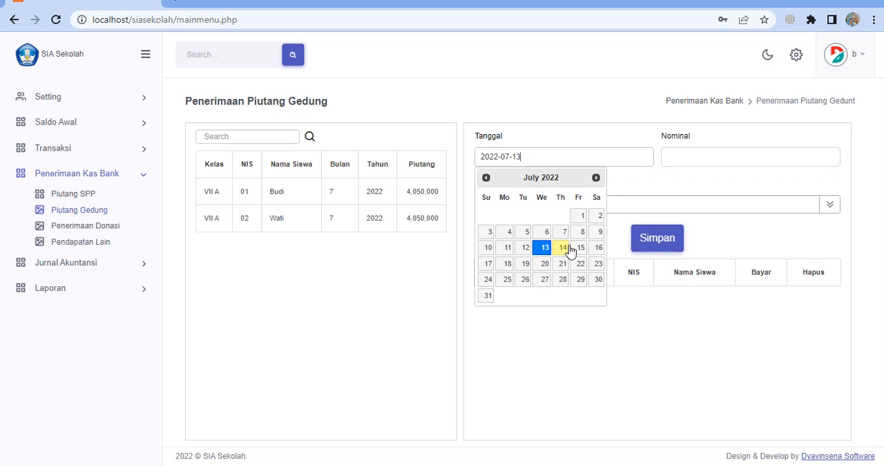
{"action": "left_click", "coordinate": [569, 250]}
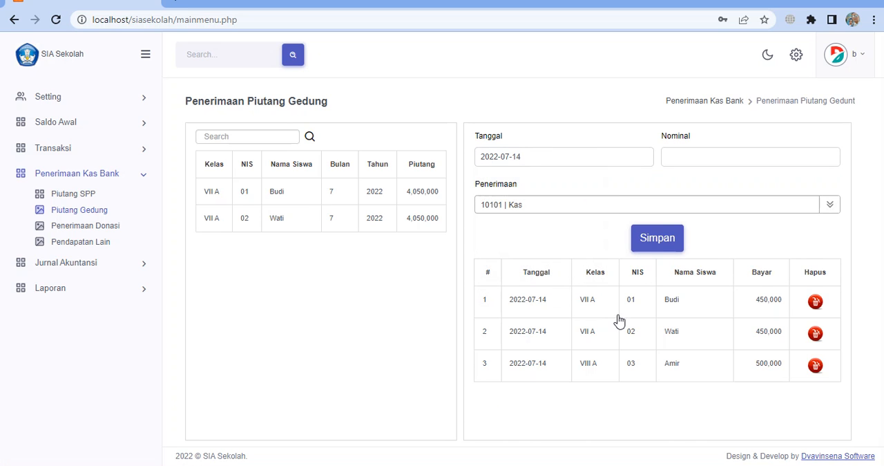
{"action": "left_click", "coordinate": [586, 165]}
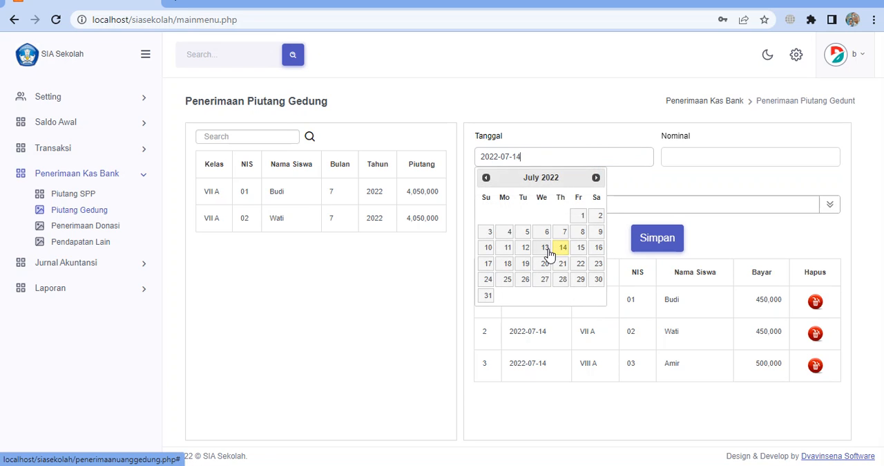
{"action": "left_click", "coordinate": [545, 249]}
{"action": "left_click", "coordinate": [557, 159]}
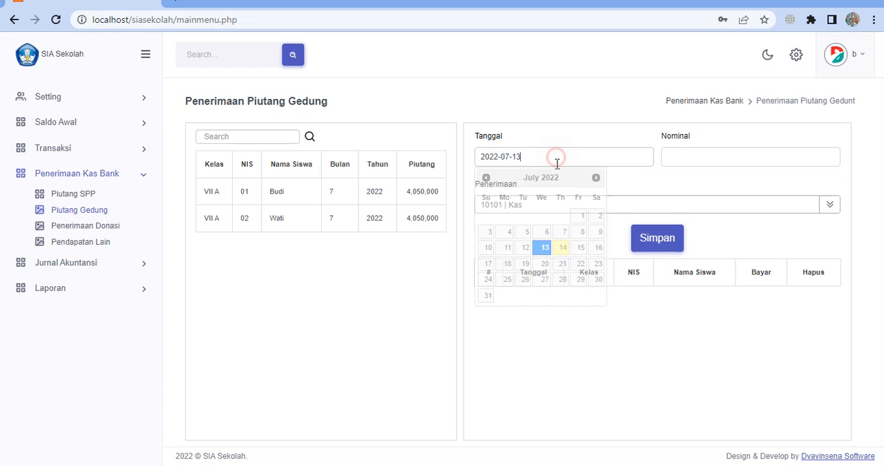
{"action": "left_click", "coordinate": [562, 248]}
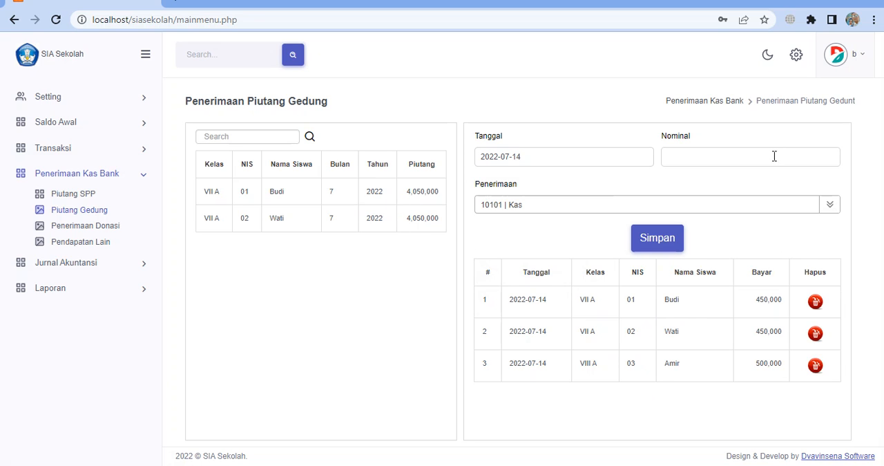
Set the Tanggal to 2022-08-04 and record a 450000 Gedung payment for the first Kelas VII A student
{"action": "left_click", "coordinate": [543, 151]}
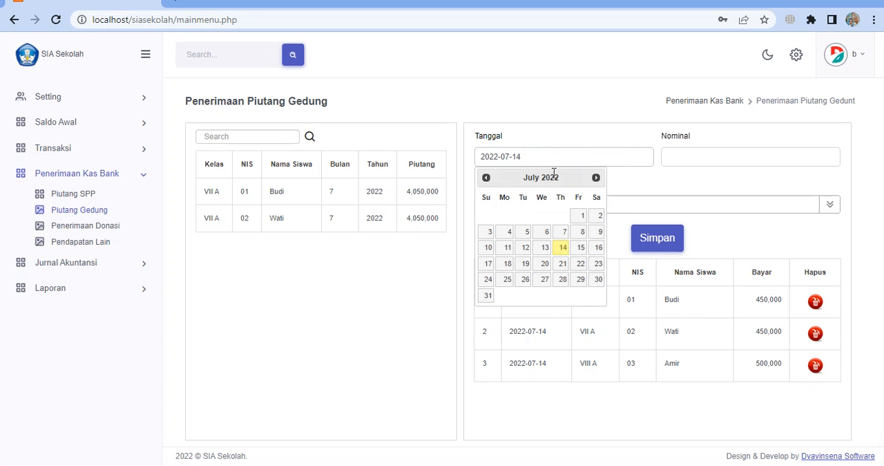
{"action": "left_click", "coordinate": [597, 178]}
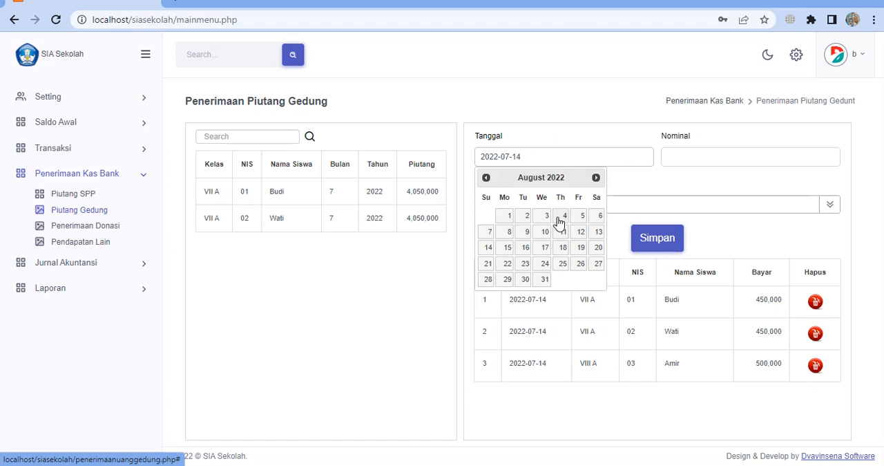
{"action": "left_click", "coordinate": [562, 218]}
{"action": "left_click", "coordinate": [391, 200]}
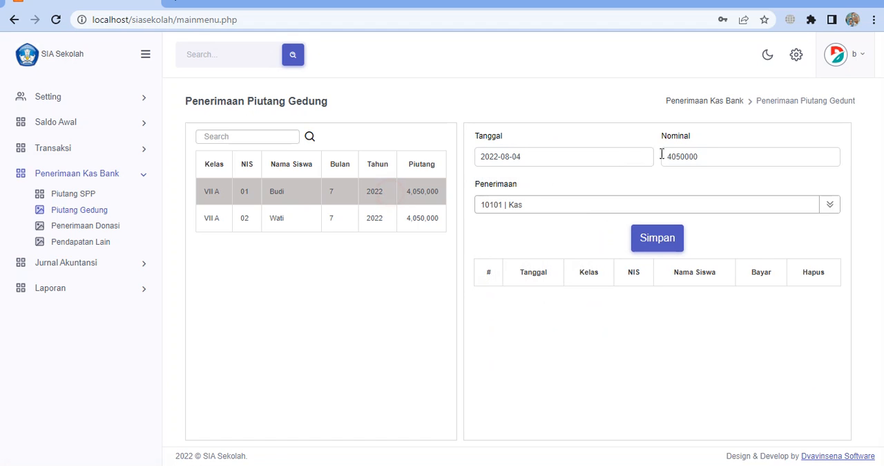
{"action": "double_click", "coordinate": [704, 156]}
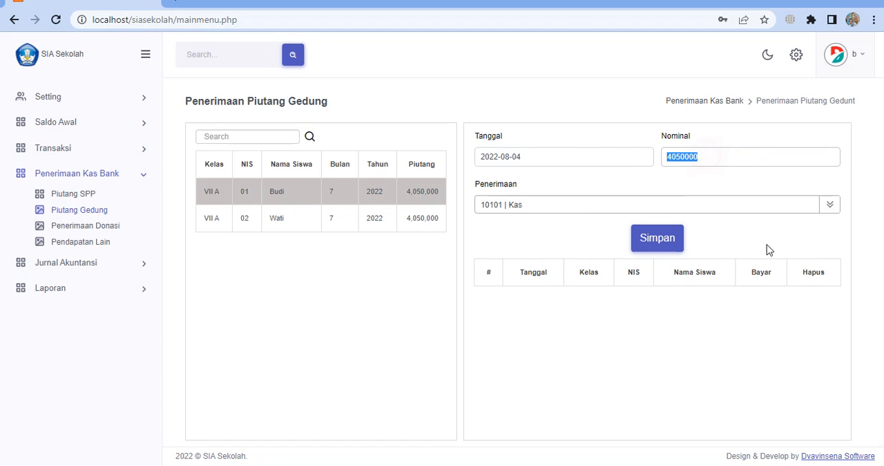
{"action": "type", "text": "45"}
{"action": "left_click", "coordinate": [677, 245]}
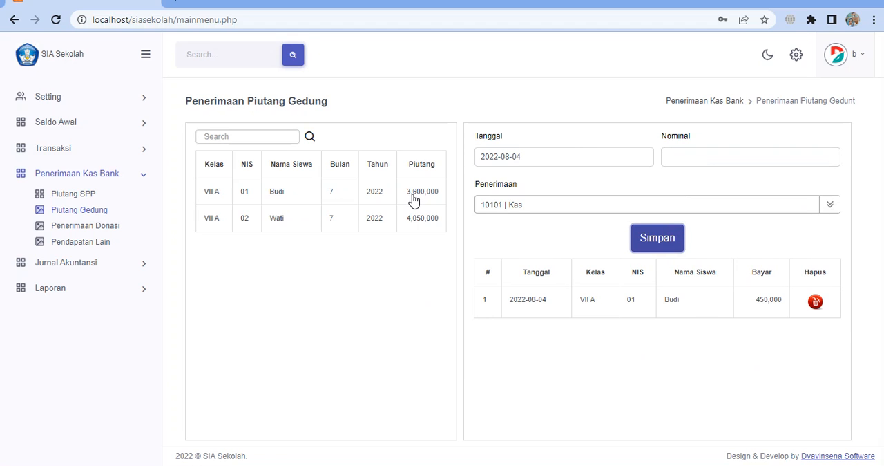
Record the second Kelas VII A student's full Gedung payment of 4050000, dated 2022-08-04, into 10103 | Bank BCA
{"action": "left_click", "coordinate": [333, 222]}
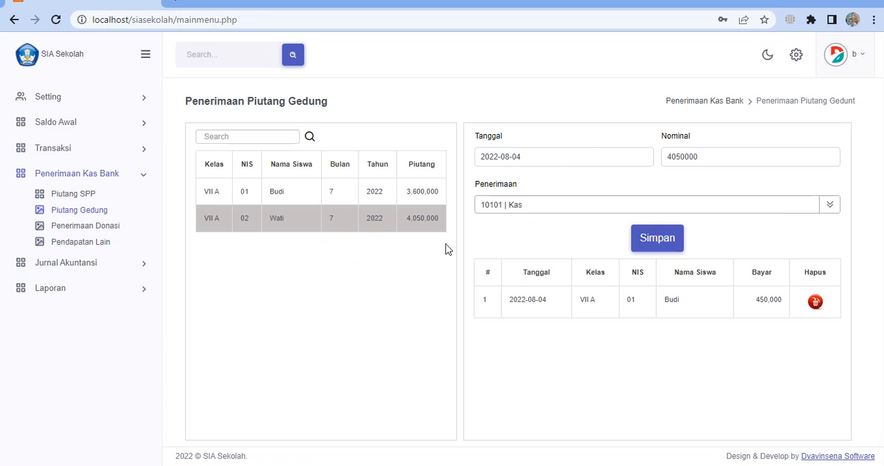
{"action": "left_click", "coordinate": [534, 212]}
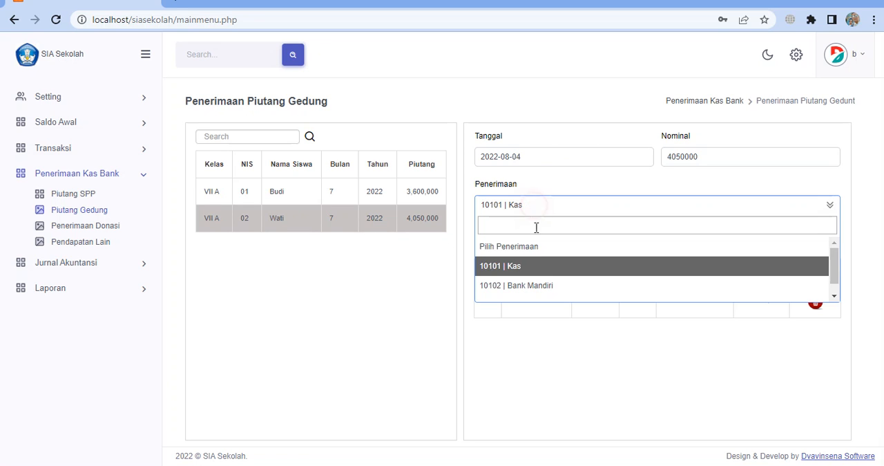
{"action": "scroll", "coordinate": [553, 290], "scroll_direction": "down", "scroll_amount": 1}
{"action": "left_click", "coordinate": [543, 293]}
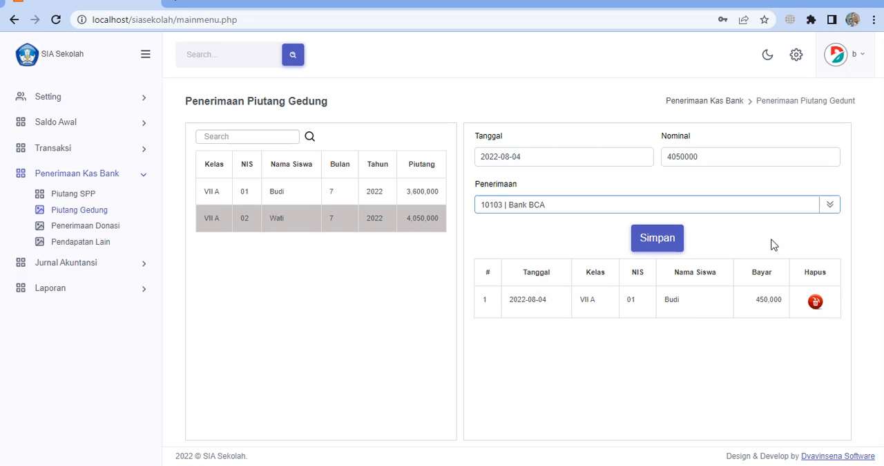
{"action": "left_click", "coordinate": [648, 240]}
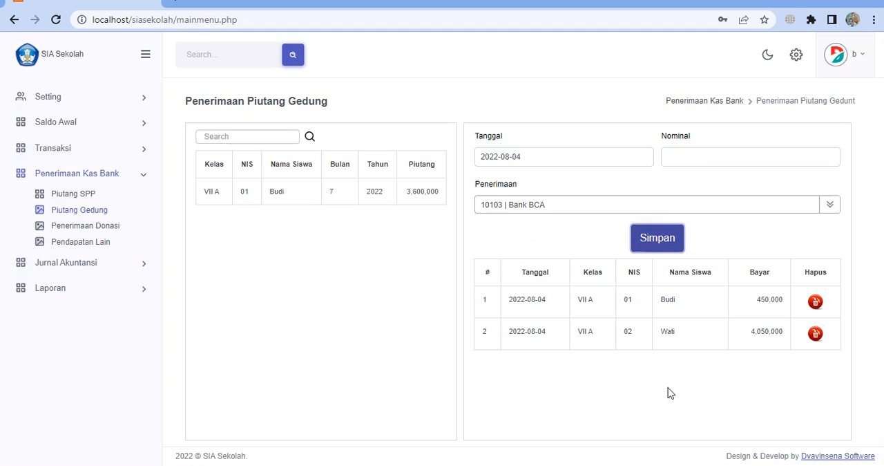
{"action": "left_click", "coordinate": [389, 202]}
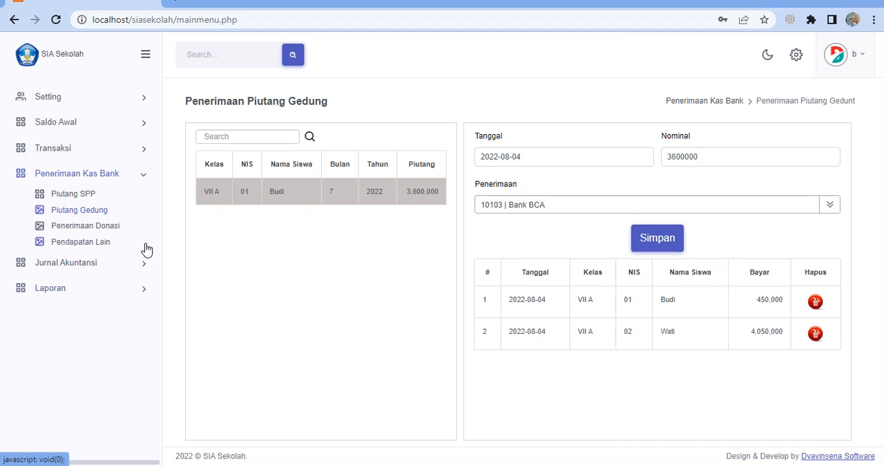
Record a Penerimaan Donasi of 5000000 from PT Indo April on 2022-07-14 into 10103 | Bank BCA, with Keterangan "-"
{"action": "left_click", "coordinate": [107, 228]}
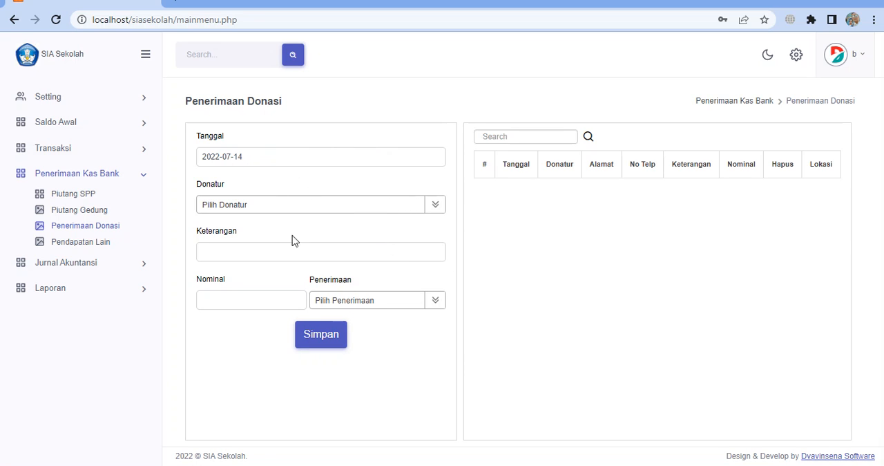
{"action": "left_click", "coordinate": [294, 207]}
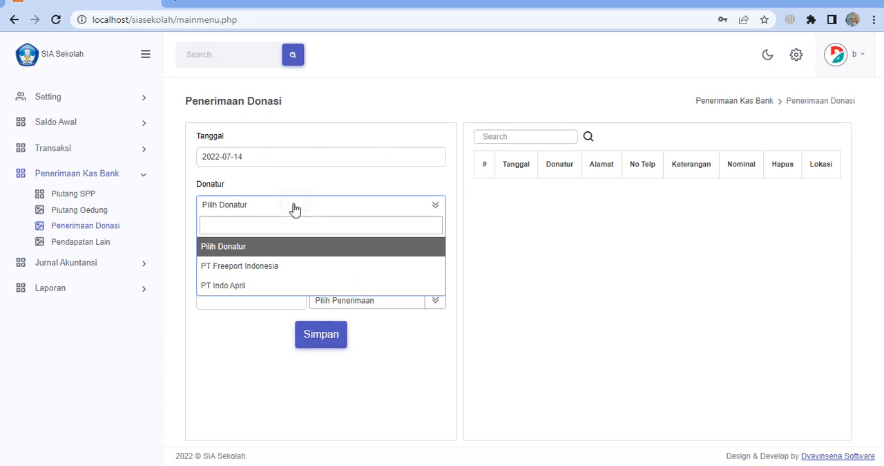
{"action": "left_click", "coordinate": [274, 288]}
{"action": "left_click", "coordinate": [246, 254]}
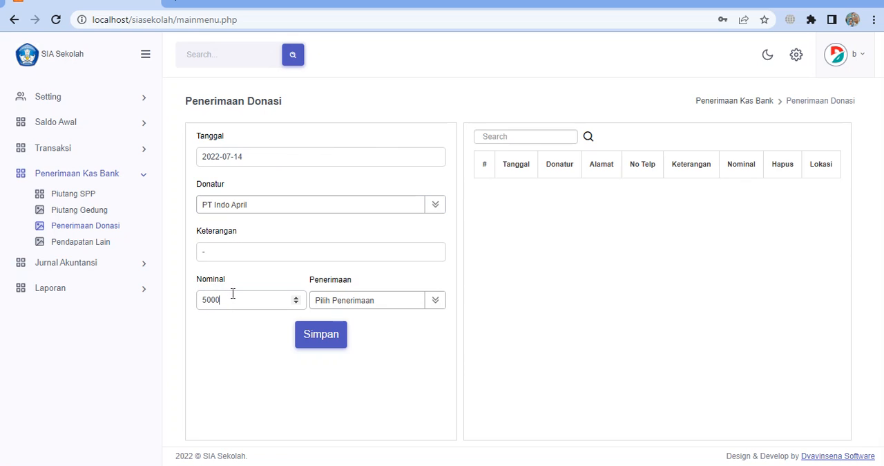
{"action": "left_click", "coordinate": [420, 302]}
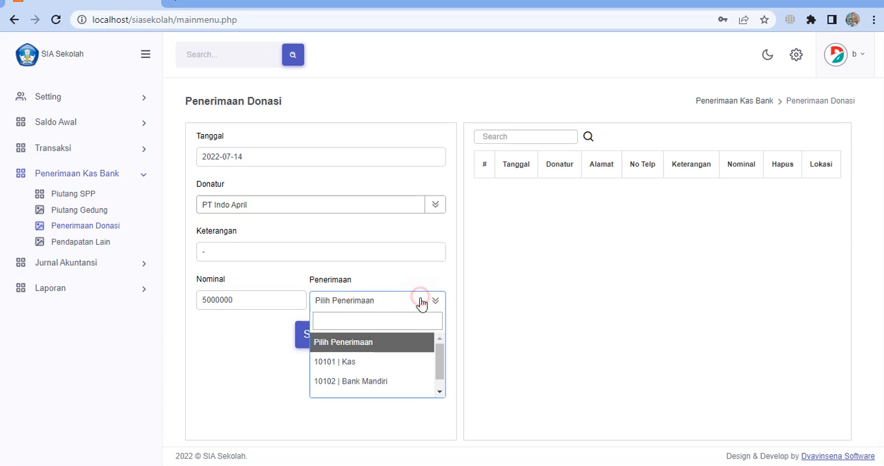
{"action": "scroll", "coordinate": [396, 392], "scroll_direction": "down", "scroll_amount": 1}
{"action": "left_click", "coordinate": [388, 391]}
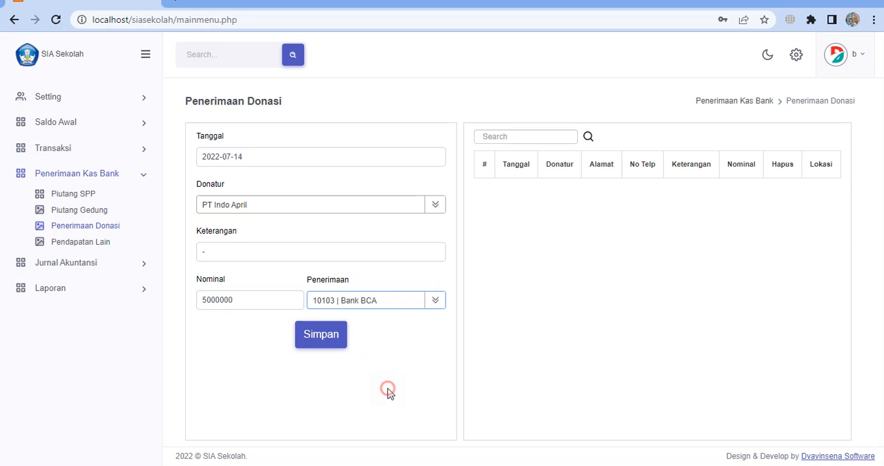
{"action": "left_click", "coordinate": [301, 337]}
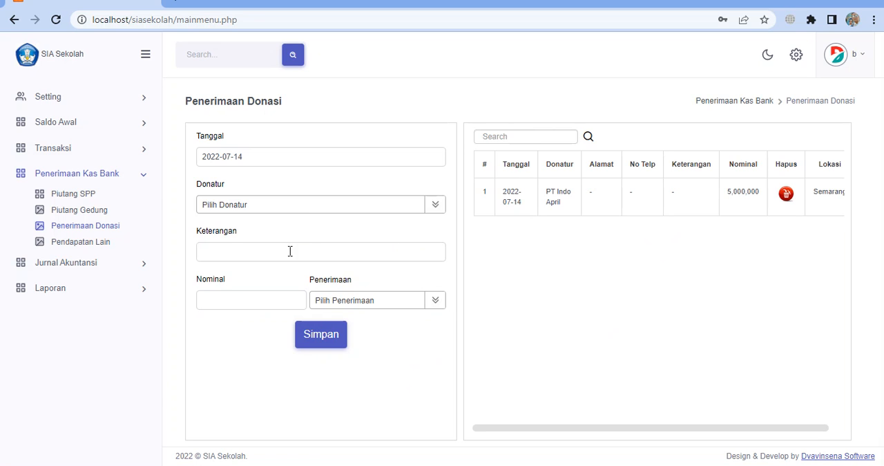
Record a donation of 10000000 from PT Freeport Indonesia on 2022-07-14 into 10102 | Bank Mandiri, with Keterangan "-"
{"action": "left_click", "coordinate": [304, 207]}
{"action": "left_click", "coordinate": [262, 271]}
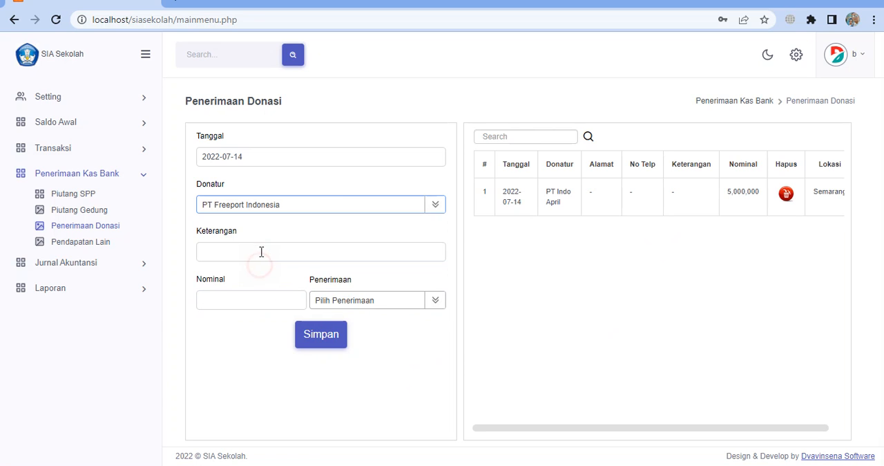
{"action": "left_click", "coordinate": [254, 260]}
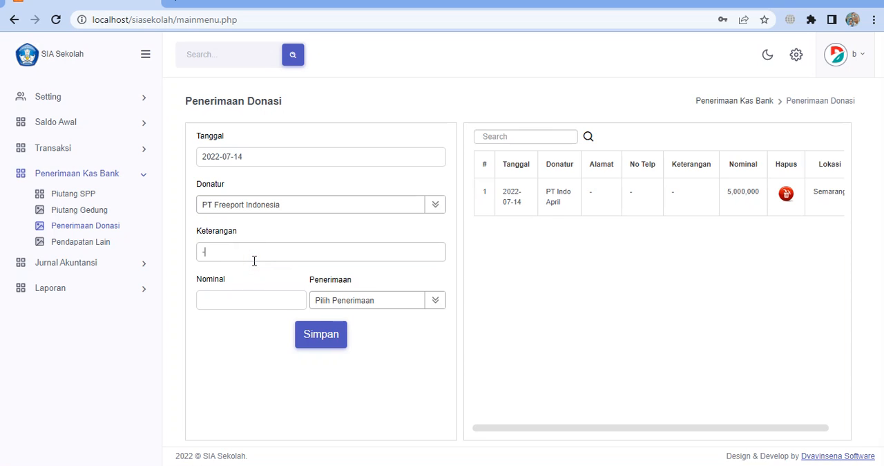
{"action": "left_click", "coordinate": [237, 296]}
{"action": "type", "text": "10000000"}
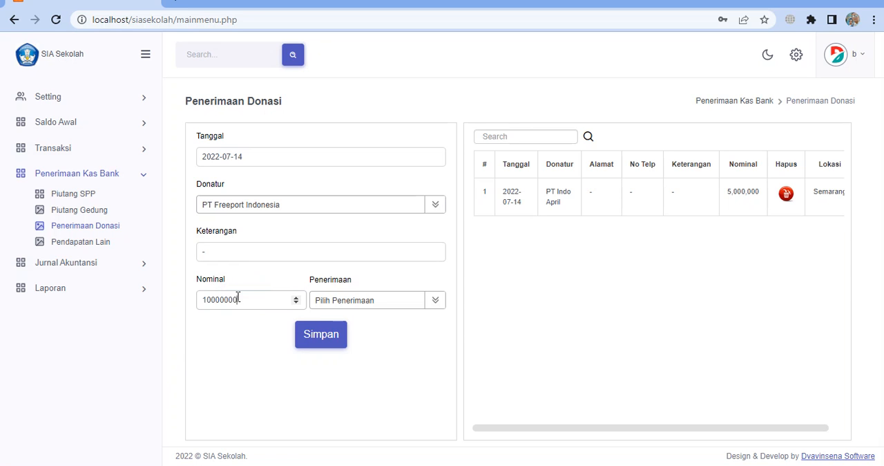
{"action": "left_click", "coordinate": [329, 299]}
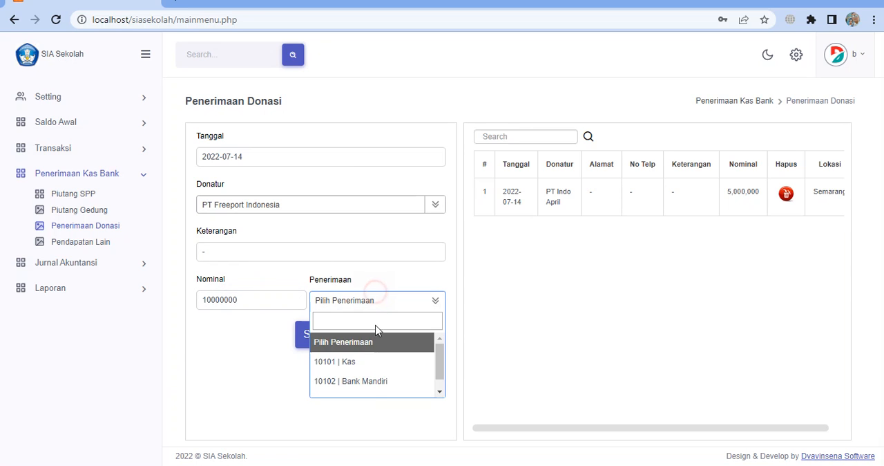
{"action": "left_click", "coordinate": [373, 387]}
{"action": "left_click", "coordinate": [318, 339]}
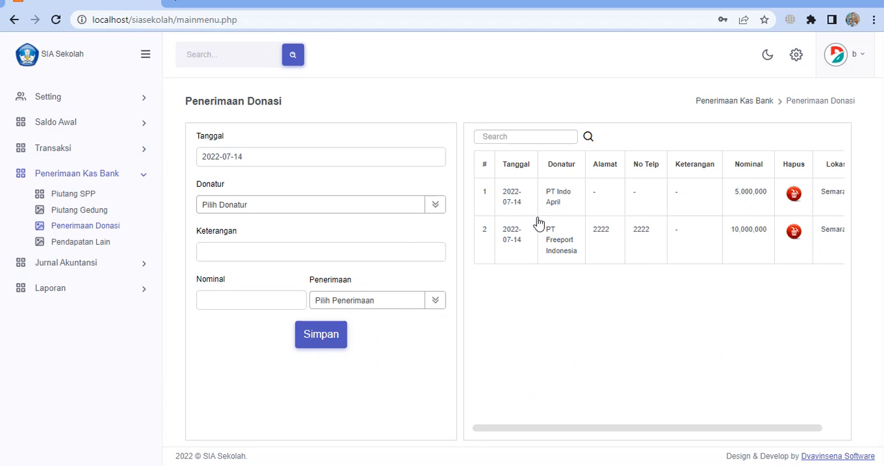
{"action": "left_click_drag", "start_coordinate": [666, 428], "coordinate": [625, 435]}
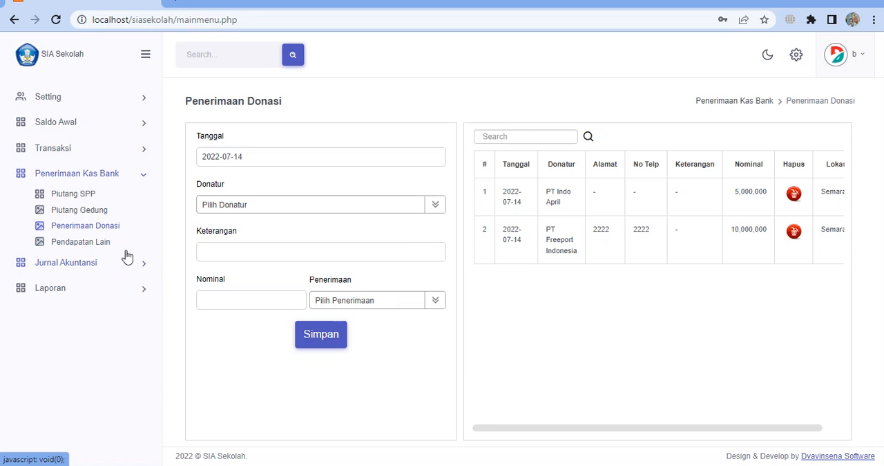
Open Pendapatan Lain, set the Tanggal to 2022-07-14 and review the available Pendapatan accounts
{"action": "left_click", "coordinate": [109, 243]}
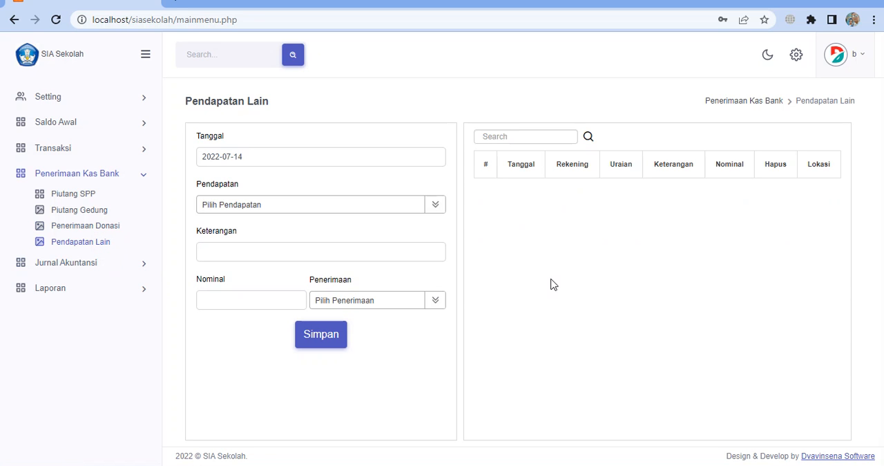
{"action": "left_click", "coordinate": [301, 209]}
{"action": "left_click", "coordinate": [302, 200]}
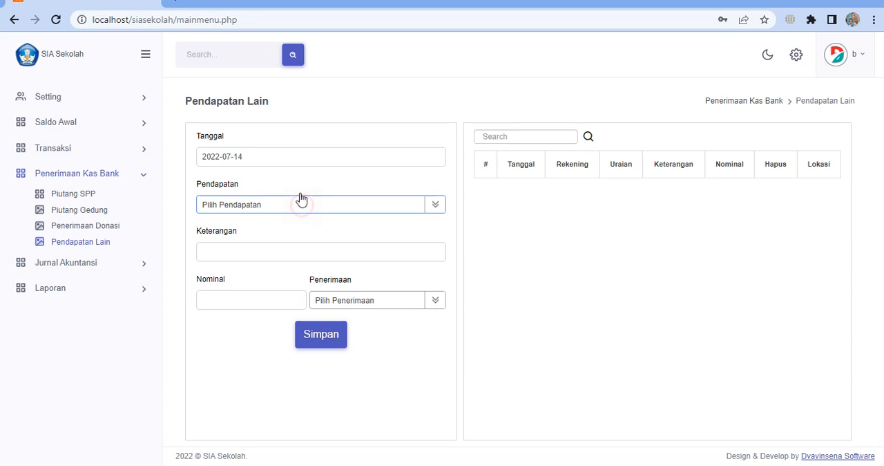
{"action": "left_click", "coordinate": [293, 153]}
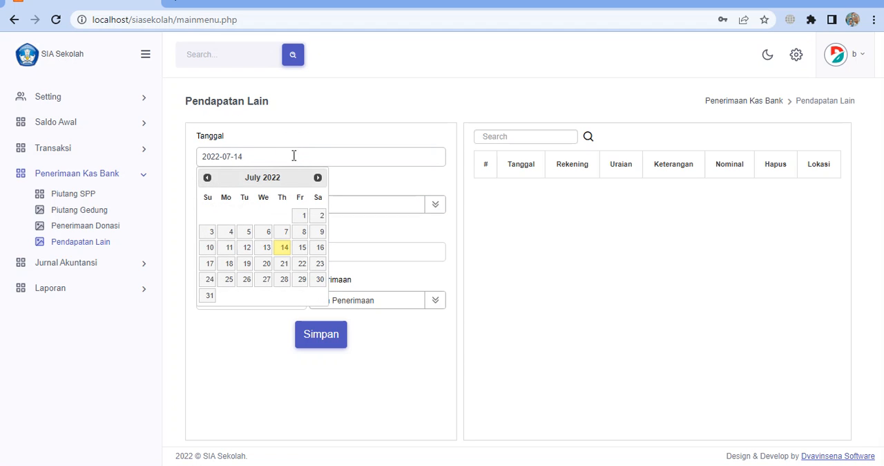
{"action": "left_click", "coordinate": [284, 247]}
{"action": "left_click", "coordinate": [439, 209]}
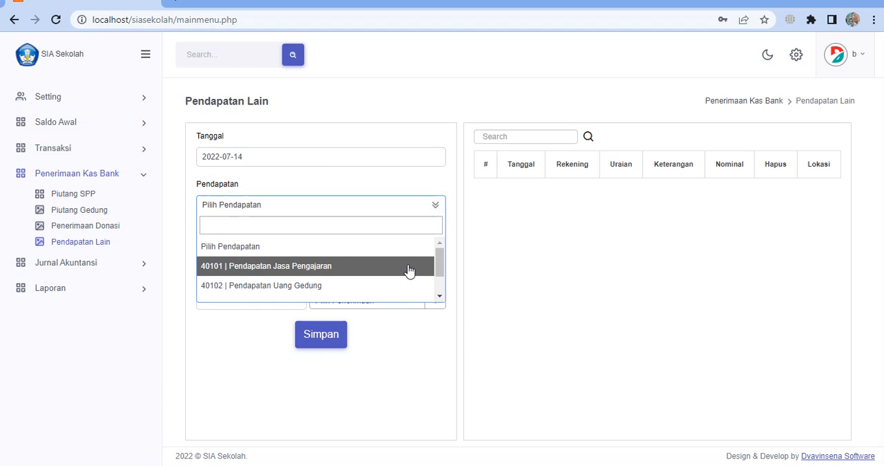
{"action": "scroll", "coordinate": [231, 265], "scroll_direction": "down", "scroll_amount": 1}
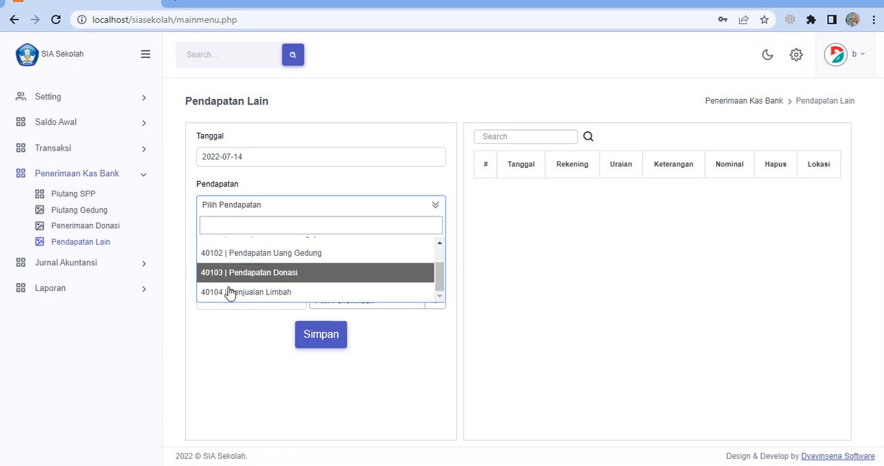
{"action": "scroll", "coordinate": [235, 284], "scroll_direction": "up", "scroll_amount": 2}
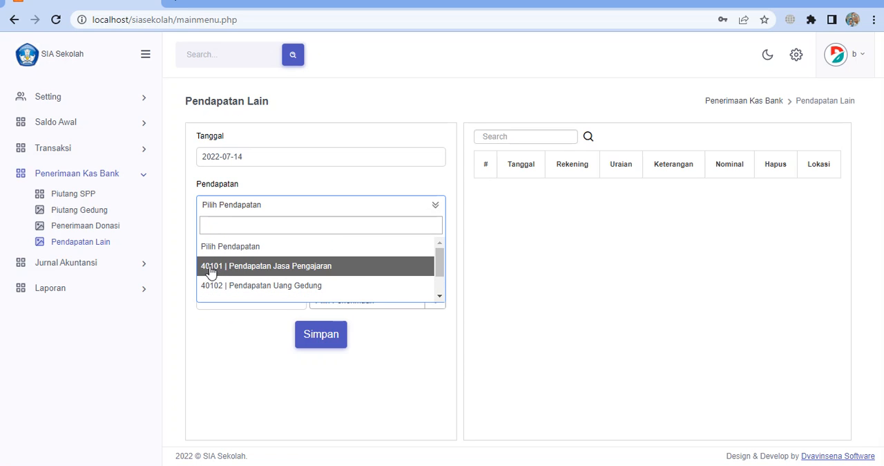
{"action": "scroll", "coordinate": [213, 306], "scroll_direction": "down", "scroll_amount": 1}
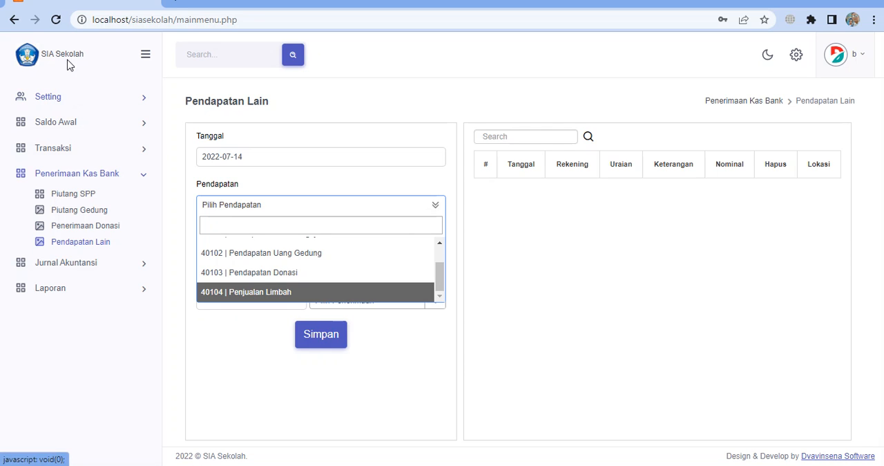
{"action": "left_click", "coordinate": [61, 104]}
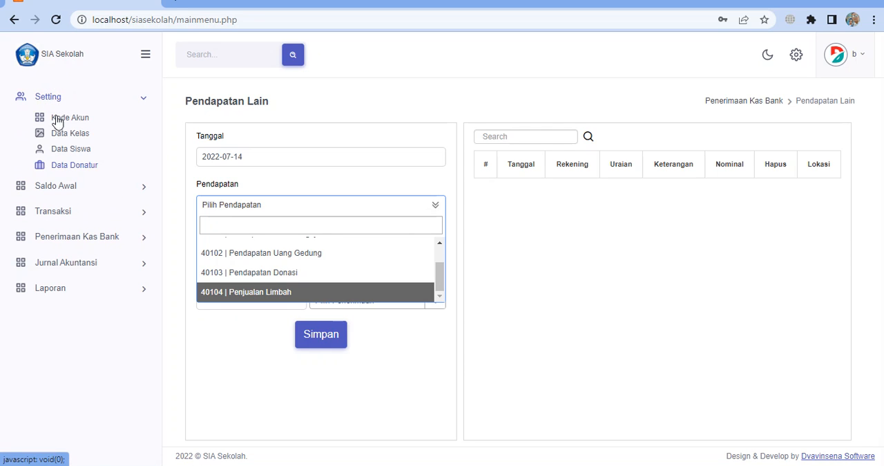
{"action": "left_click", "coordinate": [442, 349]}
Record other income of 520000 from 40104 | Penjualan Limbah into 10101 | Kas, with Keterangan "-"
{"action": "left_click", "coordinate": [387, 205]}
{"action": "scroll", "coordinate": [360, 259], "scroll_direction": "down", "scroll_amount": 1}
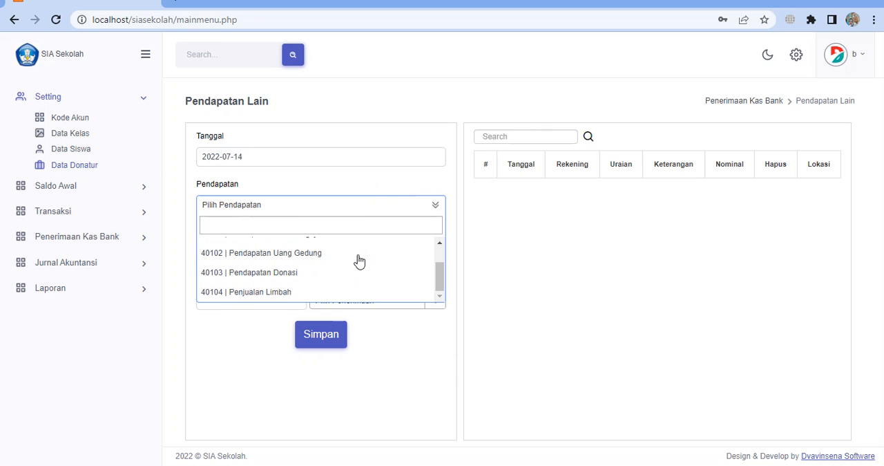
{"action": "left_click", "coordinate": [237, 293]}
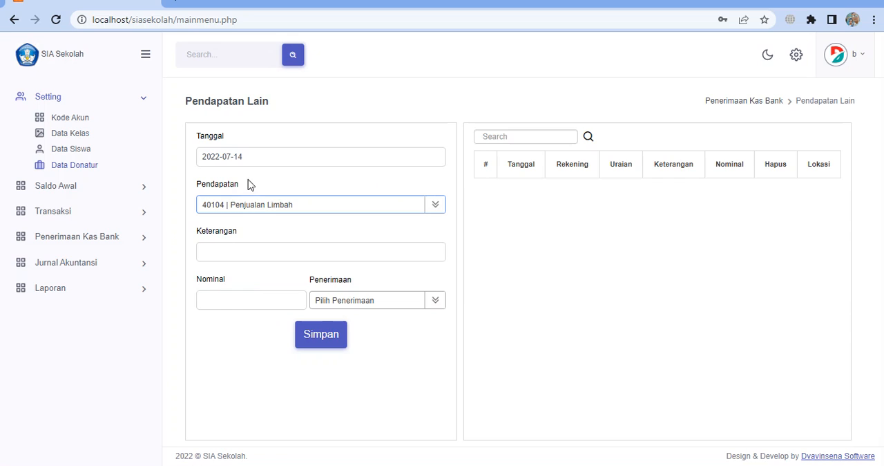
{"action": "left_click", "coordinate": [225, 253]}
{"action": "type", "text": "-"}
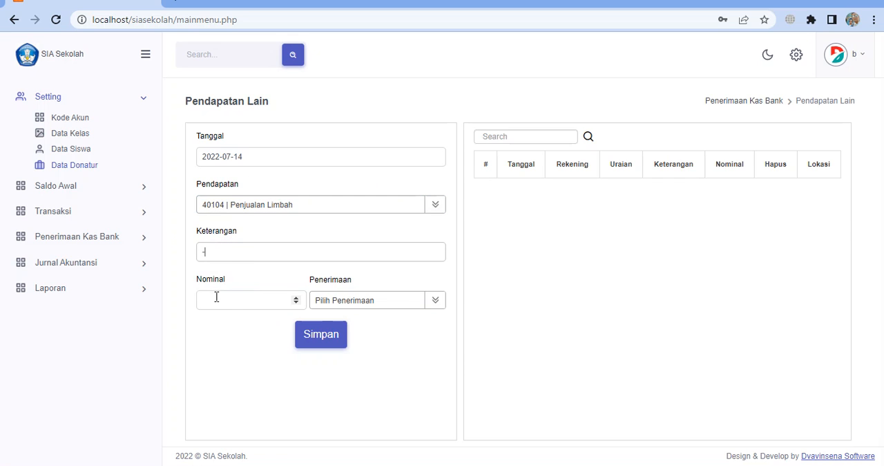
{"action": "left_click", "coordinate": [217, 297]}
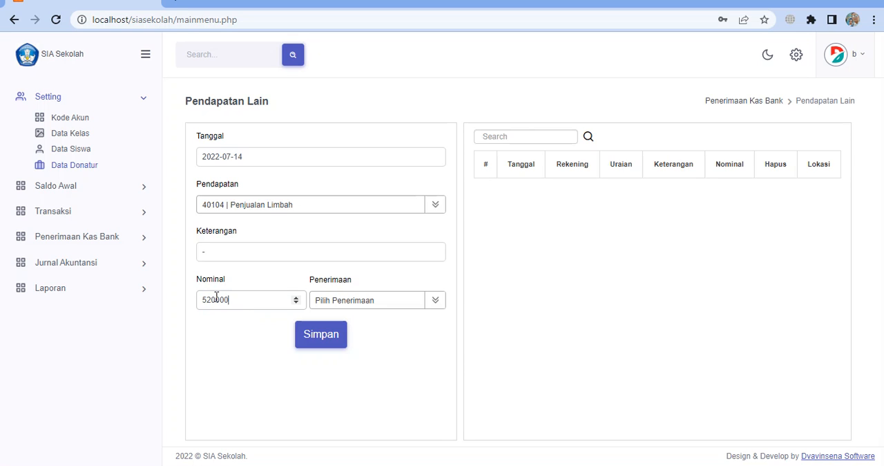
{"action": "type", "text": "520000"}
{"action": "left_click", "coordinate": [407, 302]}
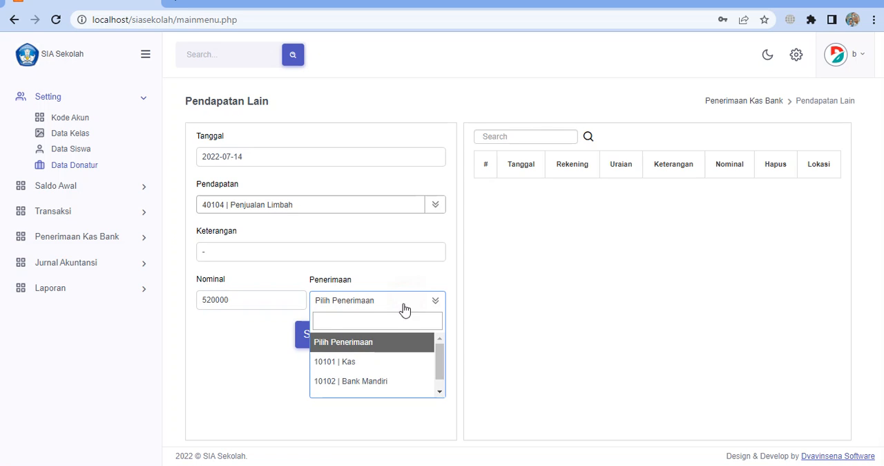
{"action": "left_click", "coordinate": [380, 362]}
{"action": "left_click", "coordinate": [326, 338]}
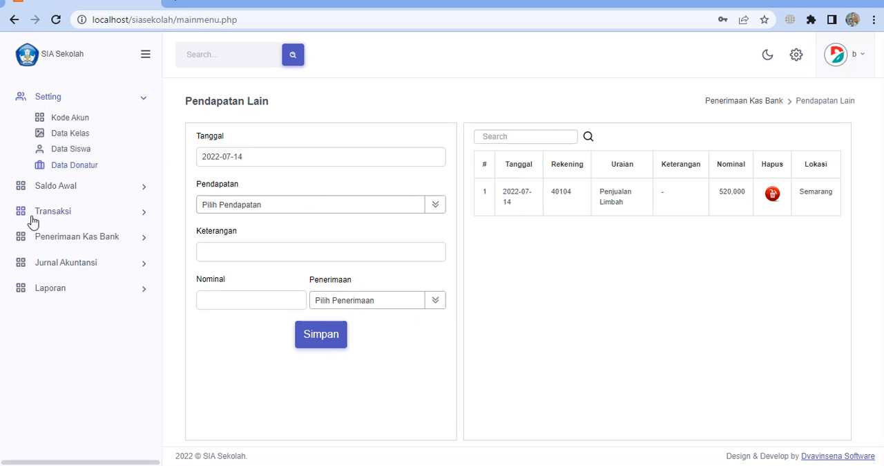
Open the Jurnal Umum entry form under Jurnal Akuntansi
{"action": "left_click", "coordinate": [68, 216]}
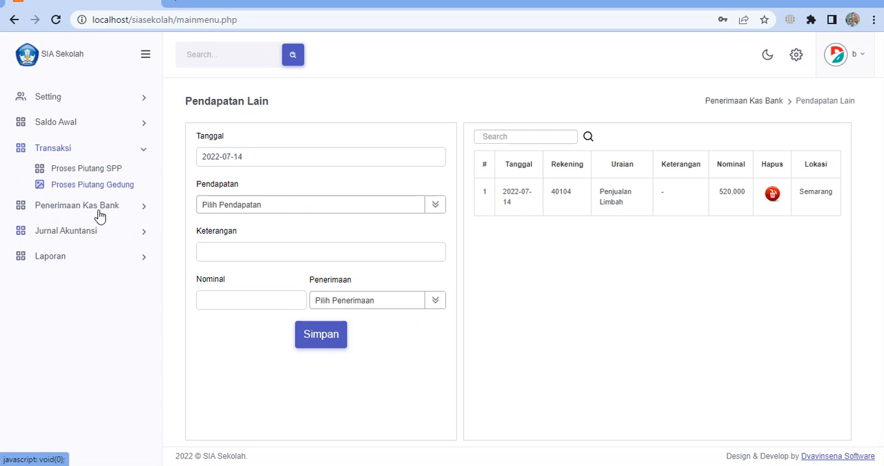
{"action": "left_click", "coordinate": [99, 213]}
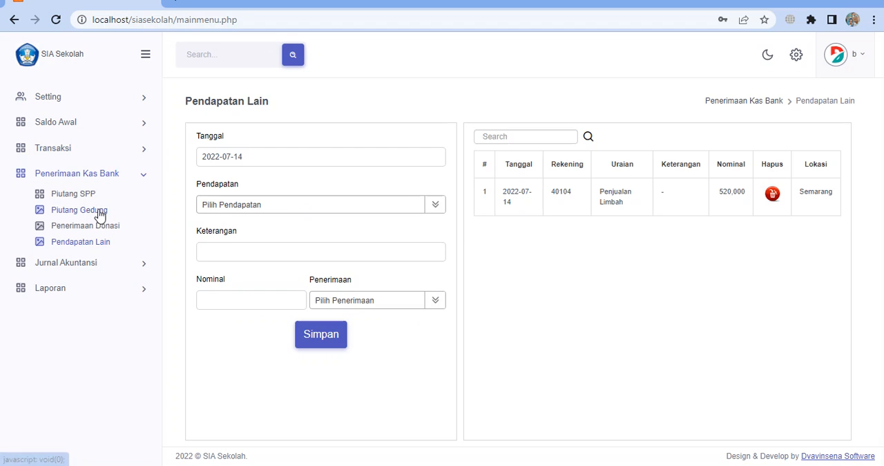
{"action": "left_click", "coordinate": [110, 266]}
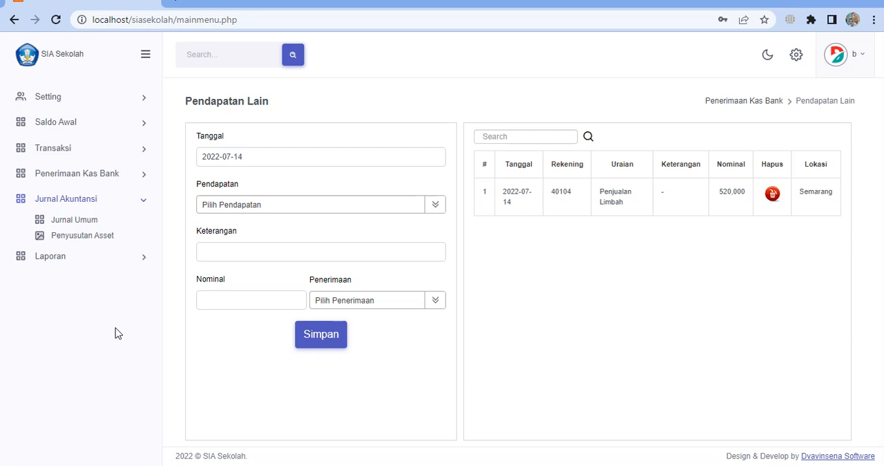
{"action": "left_click", "coordinate": [98, 219]}
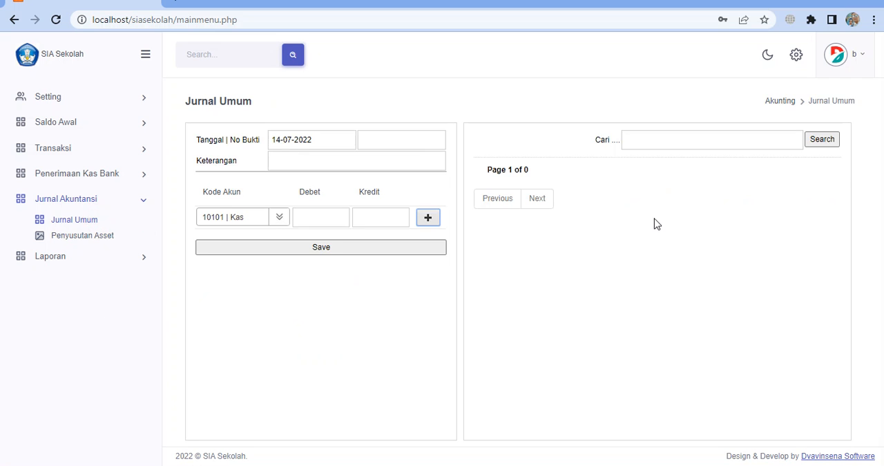
Generate the Neraca report as of 14-07-2022 and examine its asset, receivable, liability and net asset sections
{"action": "left_click", "coordinate": [81, 256]}
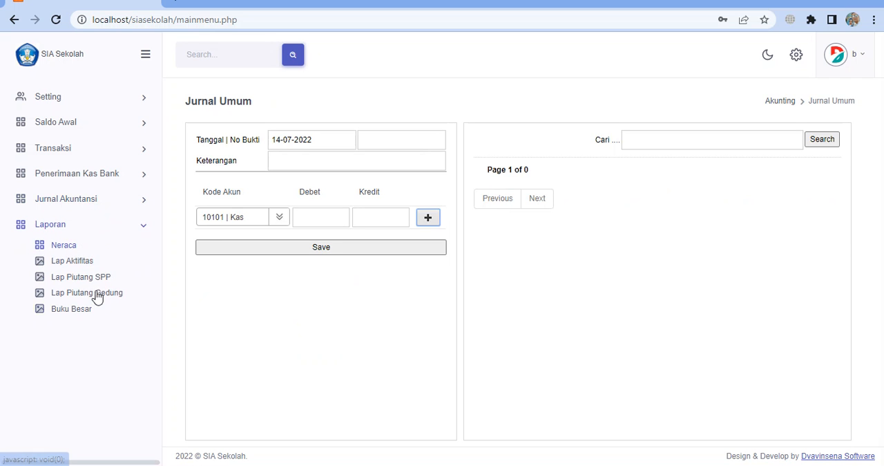
{"action": "left_click", "coordinate": [73, 249]}
{"action": "left_click", "coordinate": [284, 126]}
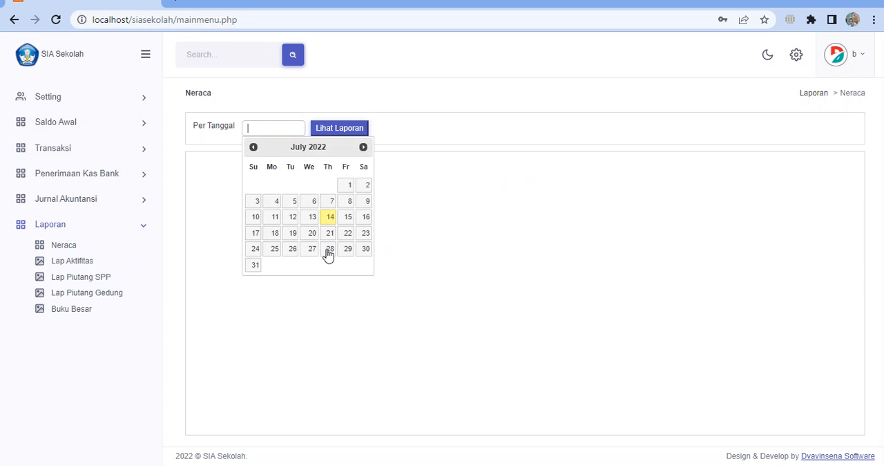
{"action": "left_click", "coordinate": [332, 217]}
{"action": "left_click", "coordinate": [354, 133]}
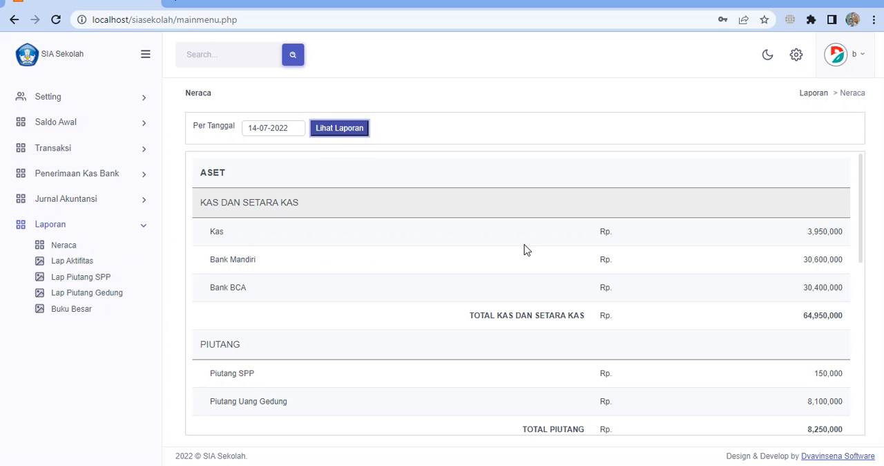
{"action": "scroll", "coordinate": [528, 247], "scroll_direction": "down", "scroll_amount": 1}
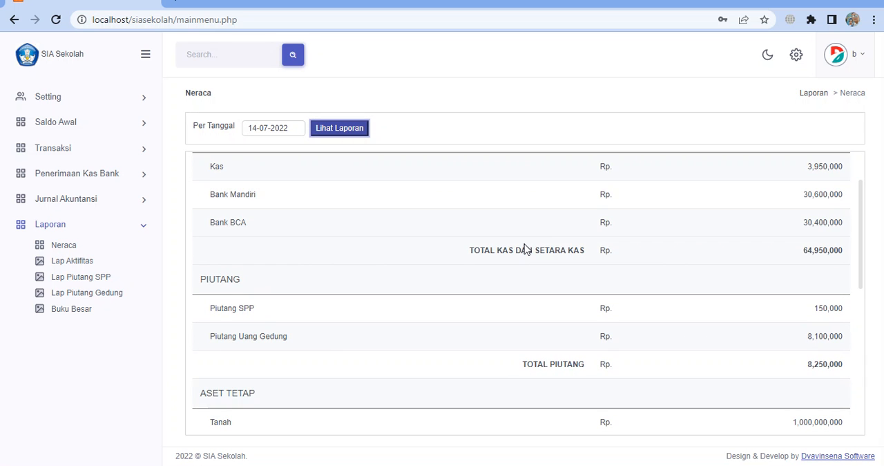
{"action": "scroll", "coordinate": [525, 248], "scroll_direction": "down", "scroll_amount": 1}
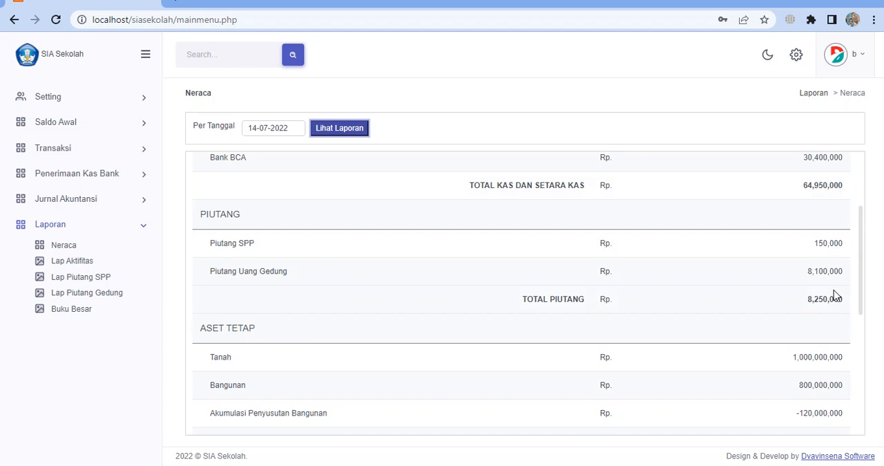
{"action": "scroll", "coordinate": [833, 304], "scroll_direction": "down", "scroll_amount": 4}
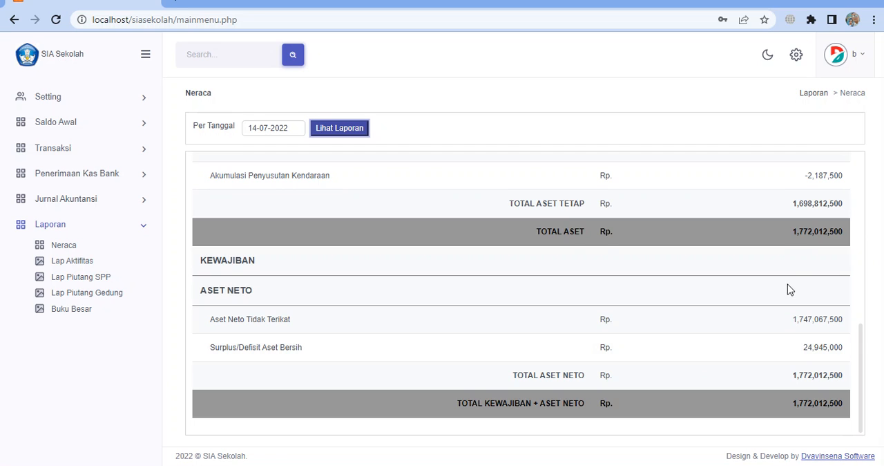
Generate the Neraca report as of 31-08-2022 to compare the bank and receivable balances
{"action": "left_click", "coordinate": [294, 127]}
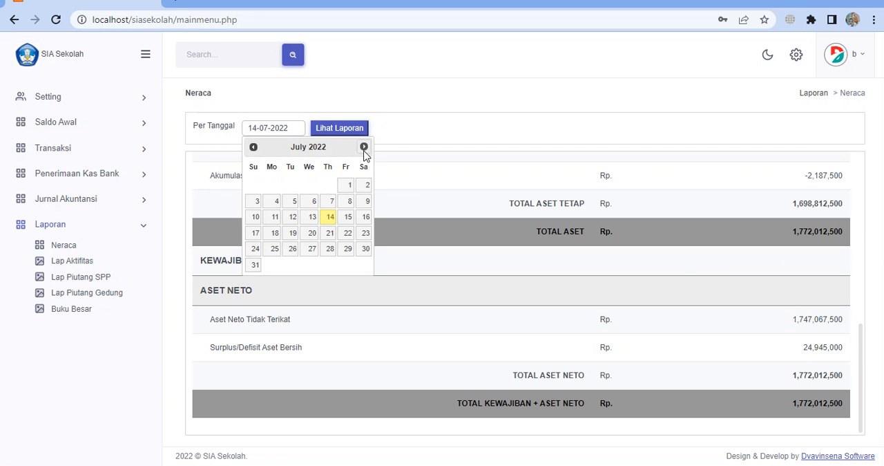
{"action": "left_click", "coordinate": [364, 148]}
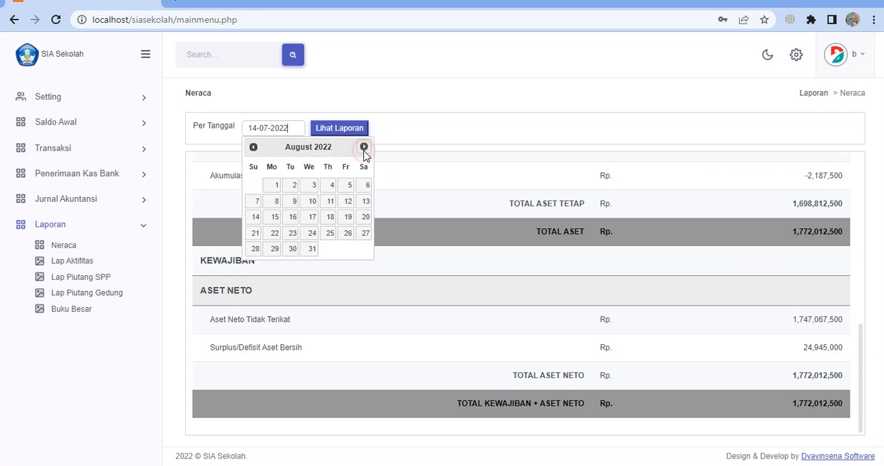
{"action": "left_click", "coordinate": [313, 248]}
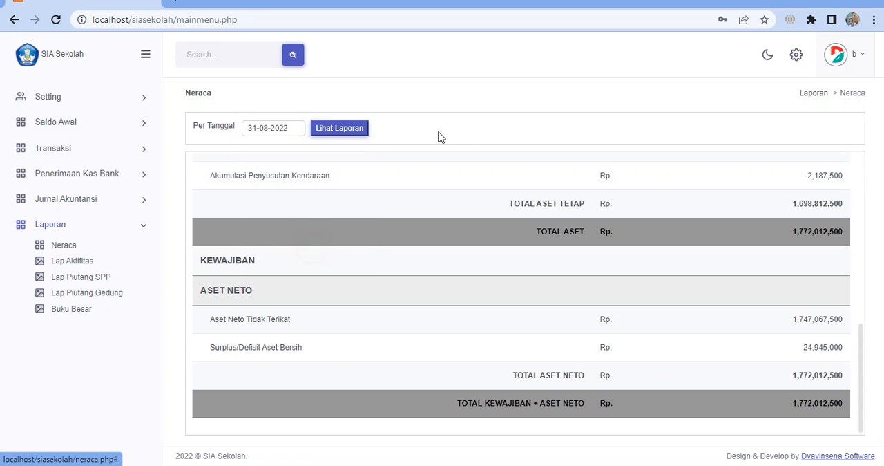
{"action": "scroll", "coordinate": [529, 334], "scroll_direction": "up", "scroll_amount": 10}
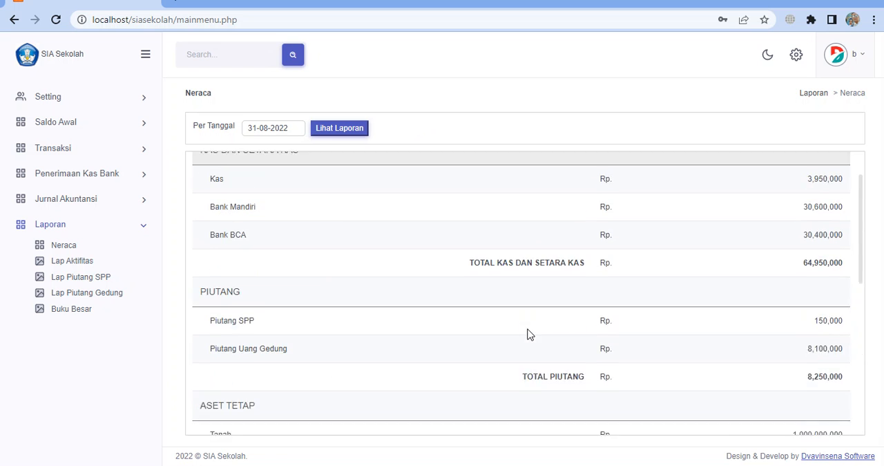
{"action": "scroll", "coordinate": [529, 333], "scroll_direction": "down", "scroll_amount": 1}
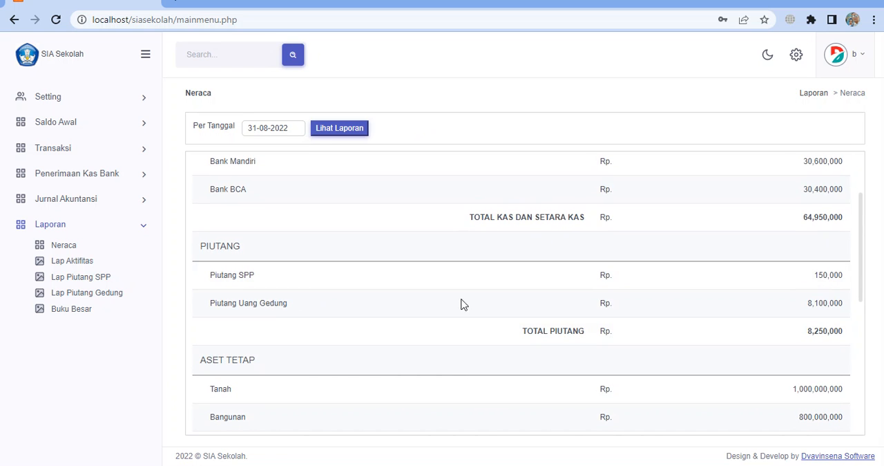
{"action": "left_click", "coordinate": [348, 133]}
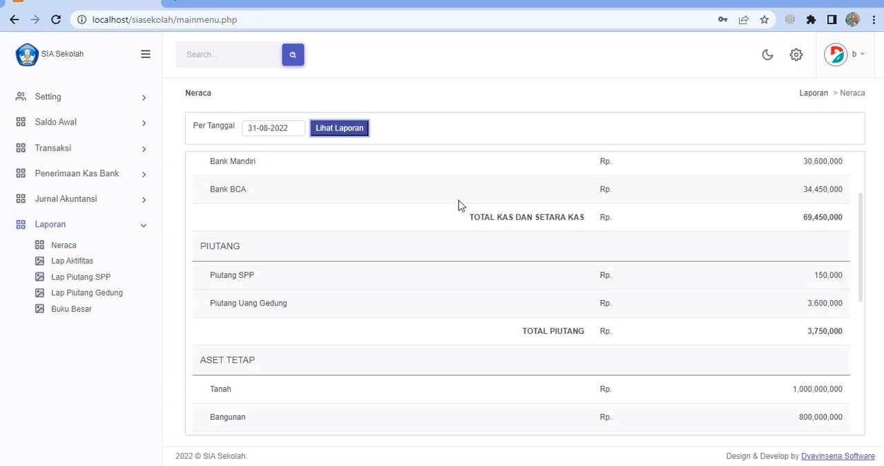
Generate the Neraca report as of 31-07-2022 and review it from the cash accounts down to the net asset totals
{"action": "left_click", "coordinate": [279, 131]}
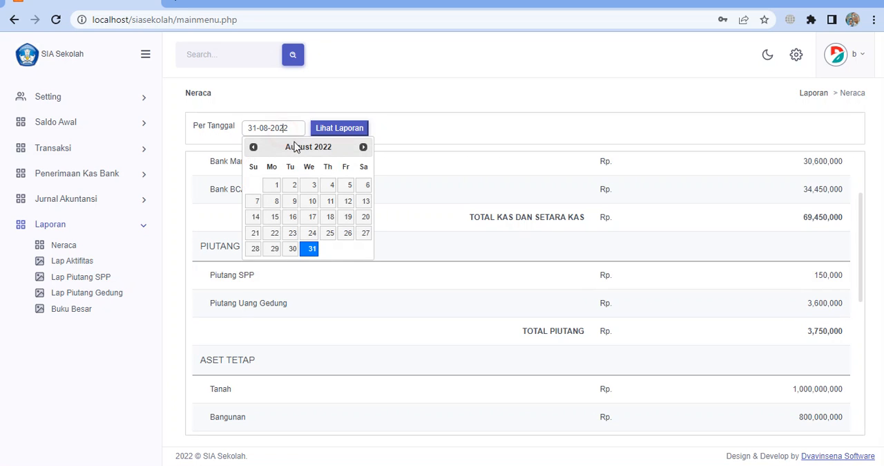
{"action": "left_click", "coordinate": [253, 147]}
{"action": "left_click", "coordinate": [255, 264]}
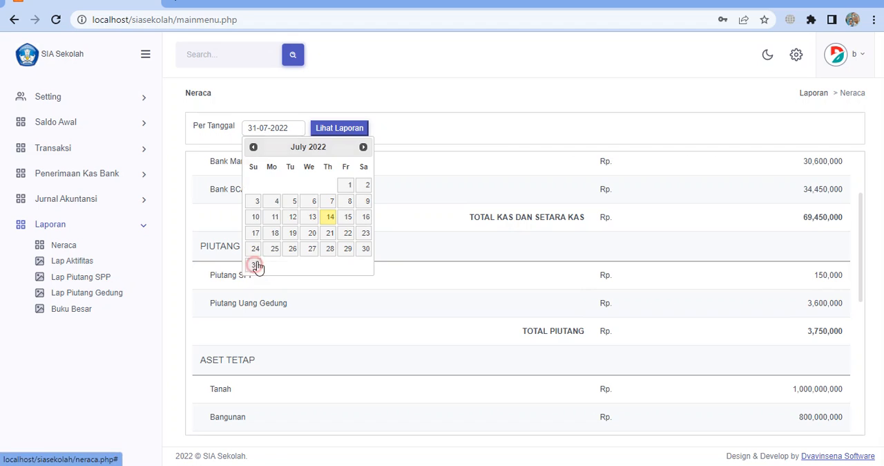
{"action": "left_click", "coordinate": [333, 130]}
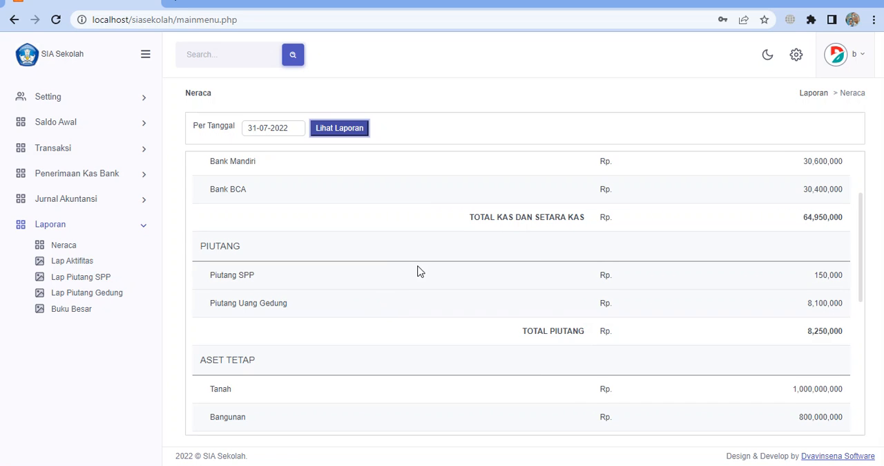
{"action": "scroll", "coordinate": [418, 271], "scroll_direction": "up", "scroll_amount": 2}
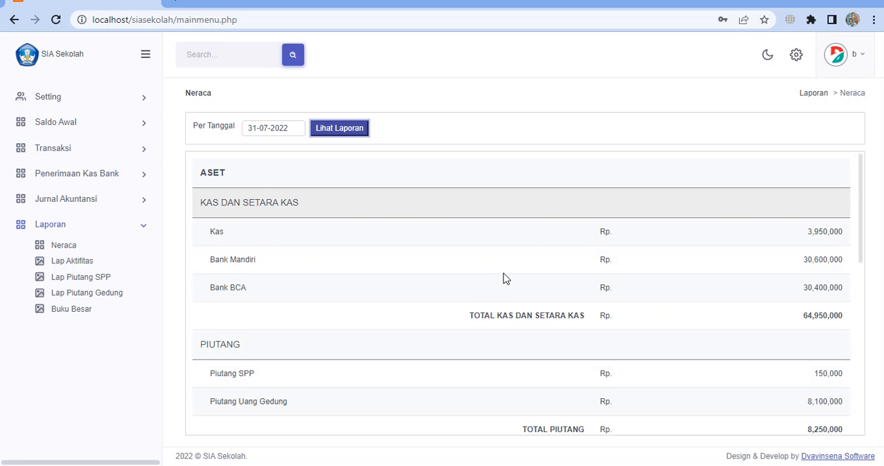
{"action": "scroll", "coordinate": [639, 253], "scroll_direction": "down", "scroll_amount": 5}
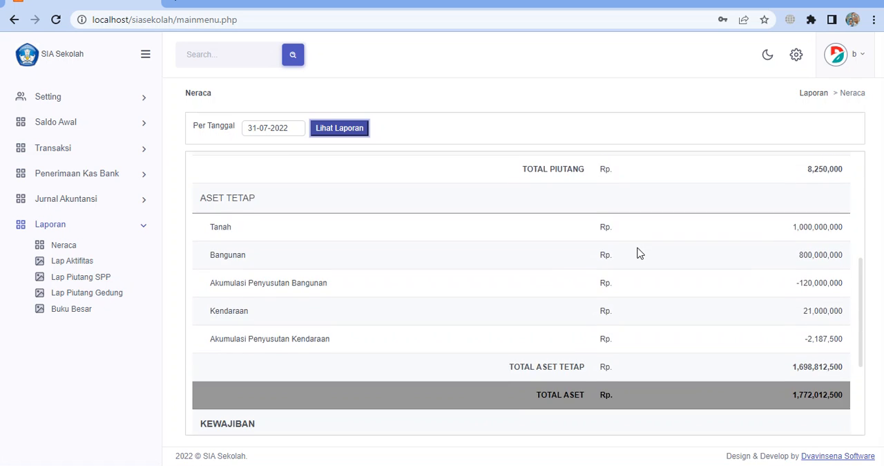
{"action": "left_click", "coordinate": [295, 126]}
{"action": "left_click", "coordinate": [445, 126]}
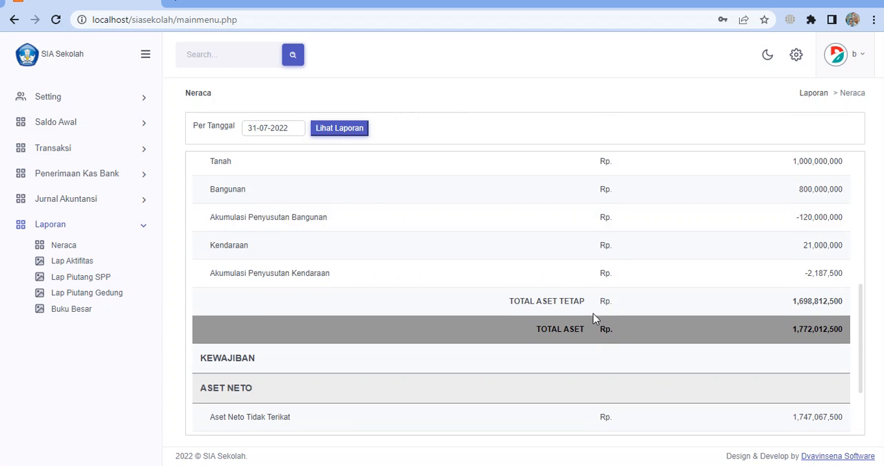
{"action": "scroll", "coordinate": [593, 318], "scroll_direction": "down", "scroll_amount": 2}
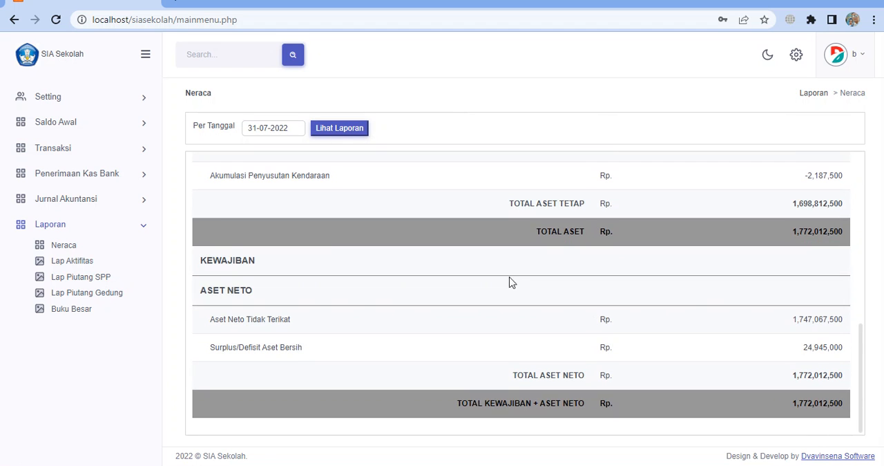
Open the Jurnal Umum form under Jurnal Akuntansi and add a second account line to the entry
{"action": "left_click", "coordinate": [87, 201]}
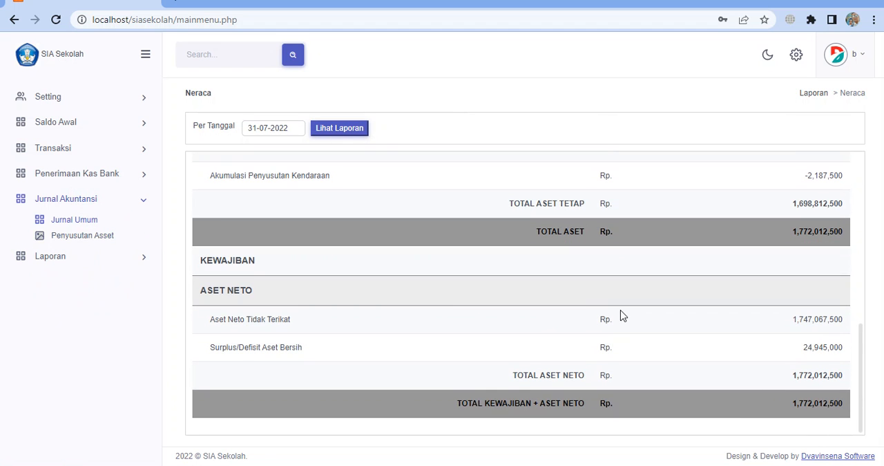
{"action": "scroll", "coordinate": [624, 315], "scroll_direction": "up", "scroll_amount": 7}
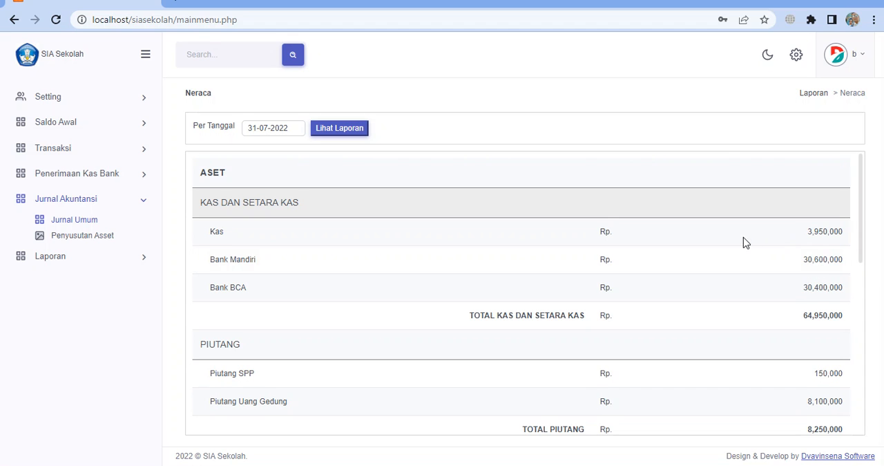
{"action": "left_click", "coordinate": [78, 220]}
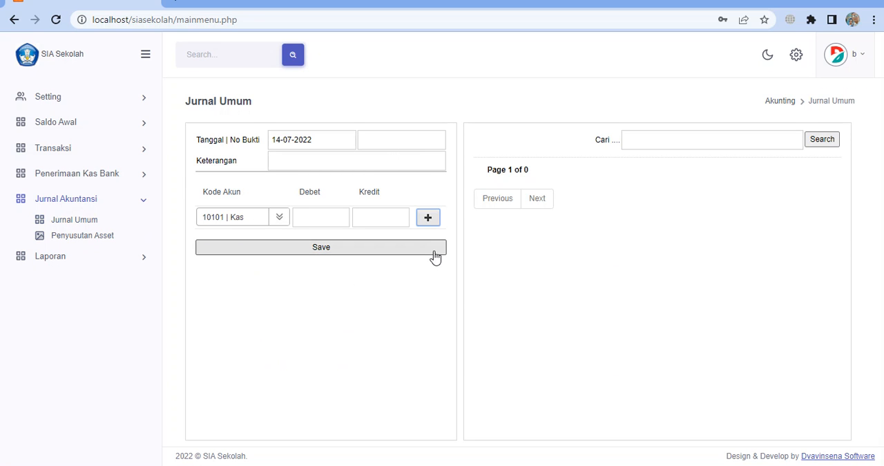
{"action": "left_click", "coordinate": [429, 218]}
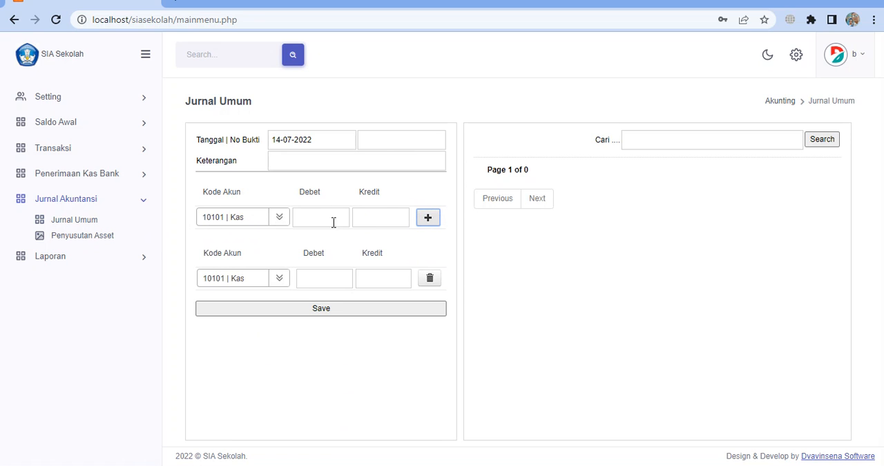
Add two extra account lines to the journal entry and delete both of them again
{"action": "left_click", "coordinate": [426, 219]}
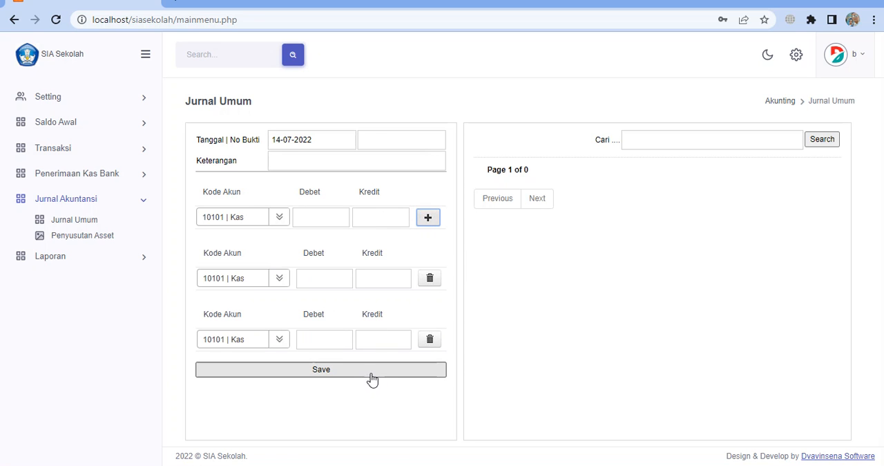
{"action": "left_click", "coordinate": [427, 220]}
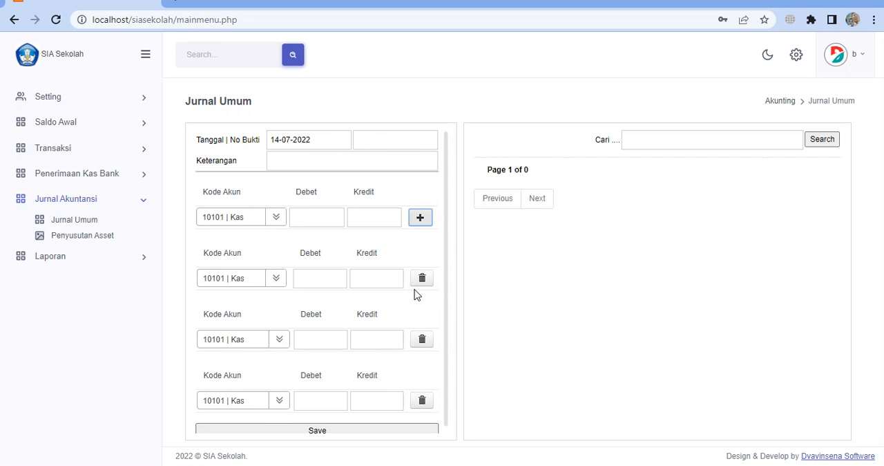
{"action": "left_click", "coordinate": [424, 403]}
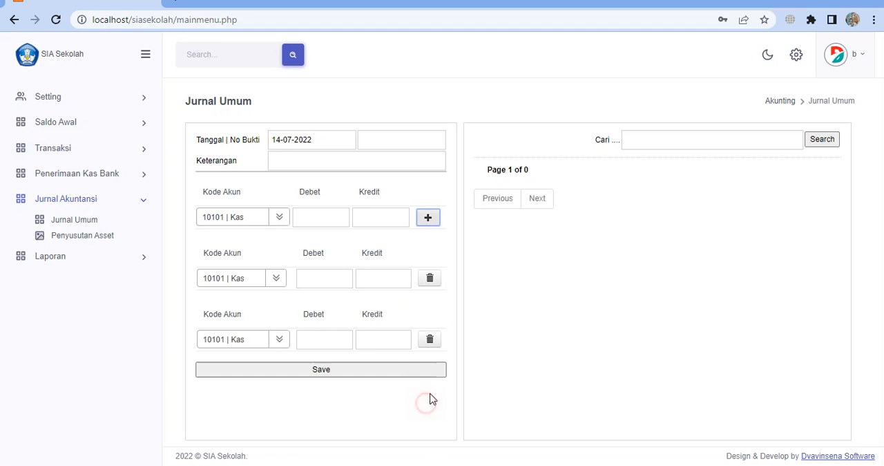
{"action": "left_click", "coordinate": [431, 340]}
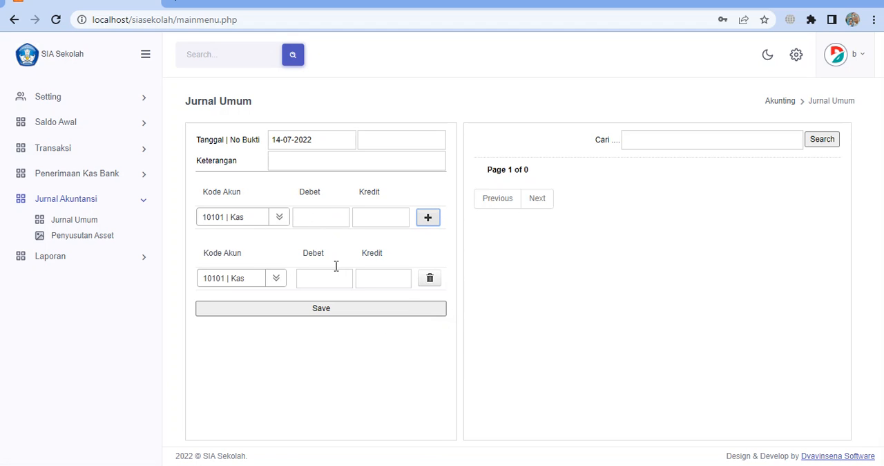
Save a journal entry with No Bukti and Keterangan "-", crediting 20000000 to 10102 | Bank Mandiri and debiting 20000000 to 10101 | Kas
{"action": "left_click", "coordinate": [394, 139]}
{"action": "left_click", "coordinate": [281, 166]}
{"action": "type", "text": "-"}
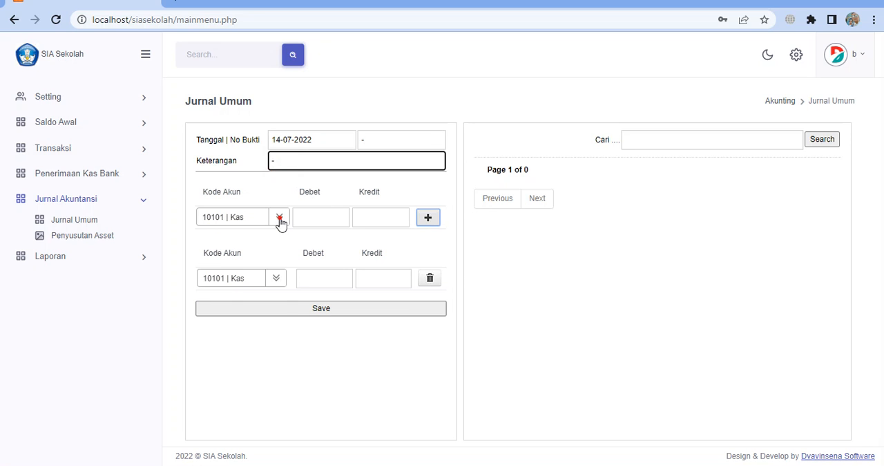
{"action": "left_click", "coordinate": [279, 218]}
{"action": "left_click", "coordinate": [252, 278]}
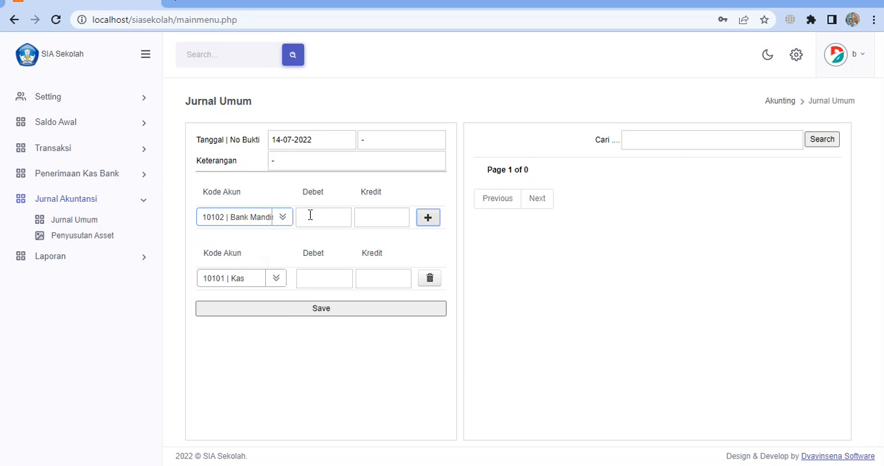
{"action": "left_click", "coordinate": [391, 219]}
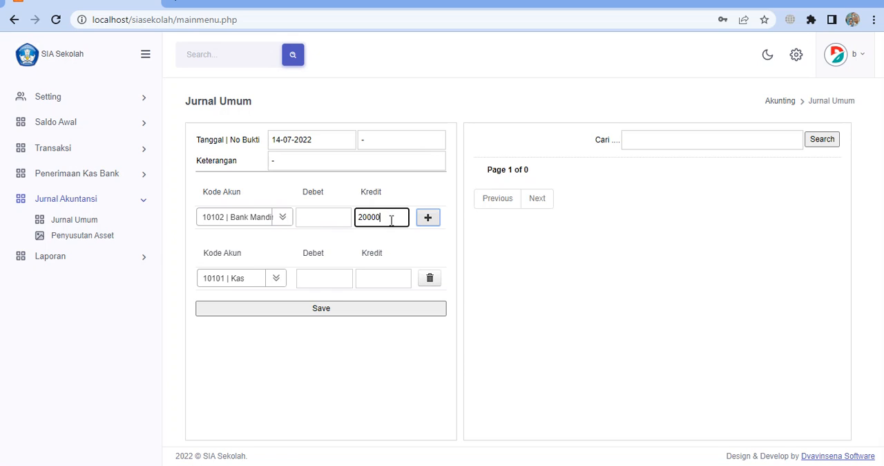
{"action": "left_click", "coordinate": [326, 277]}
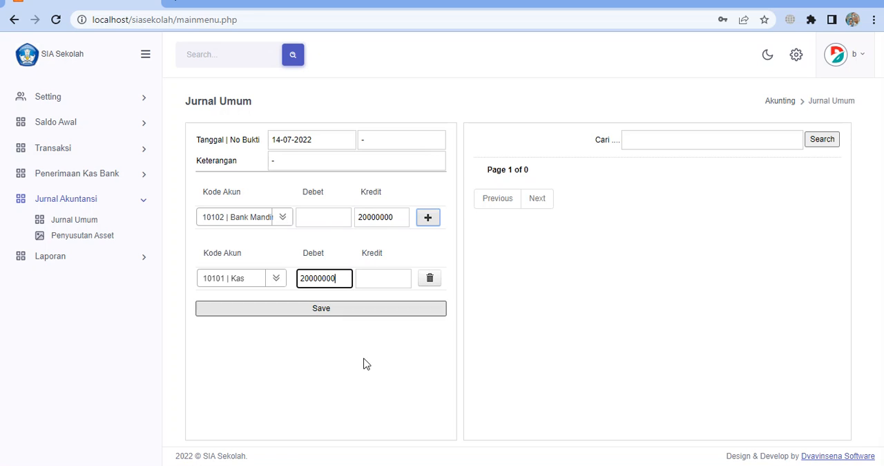
{"action": "left_click", "coordinate": [330, 311]}
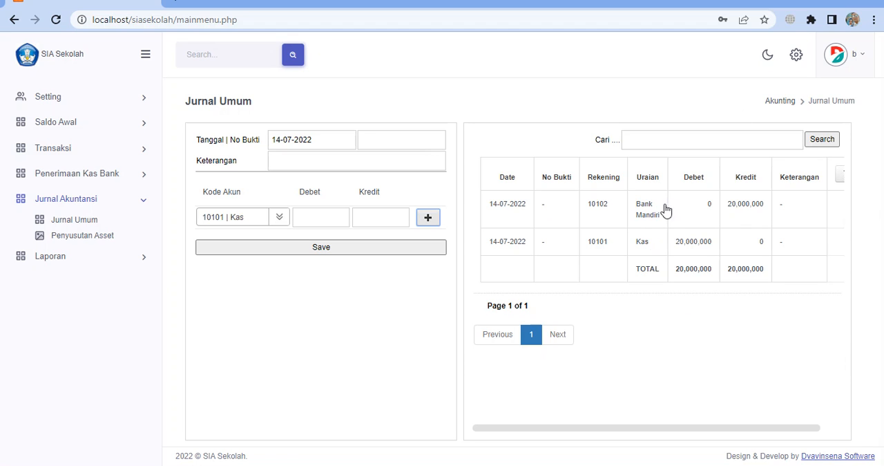
{"action": "left_click", "coordinate": [438, 218]}
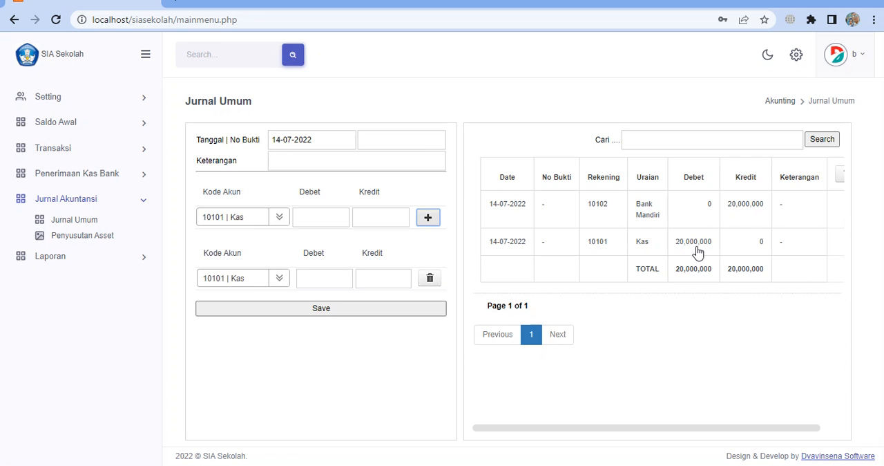
Generate the Neraca report as of 14-07-2022 and check the Kas and Bank Mandiri balances
{"action": "left_click", "coordinate": [42, 257]}
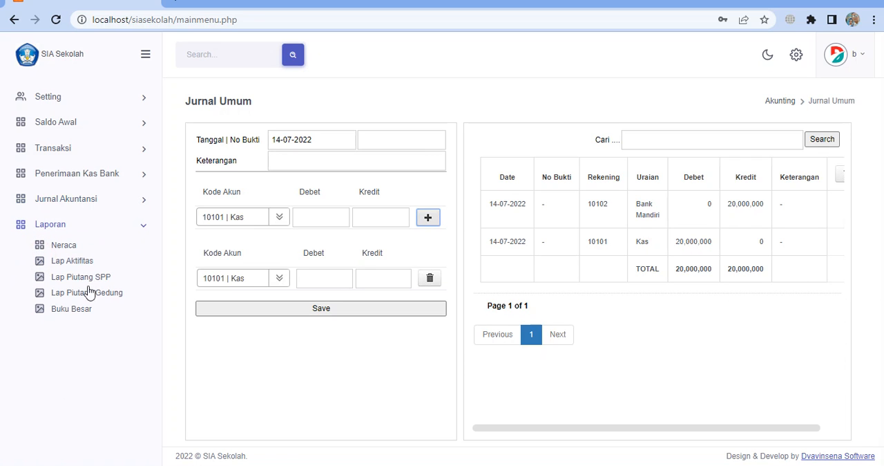
{"action": "left_click", "coordinate": [72, 245]}
{"action": "left_click", "coordinate": [295, 133]}
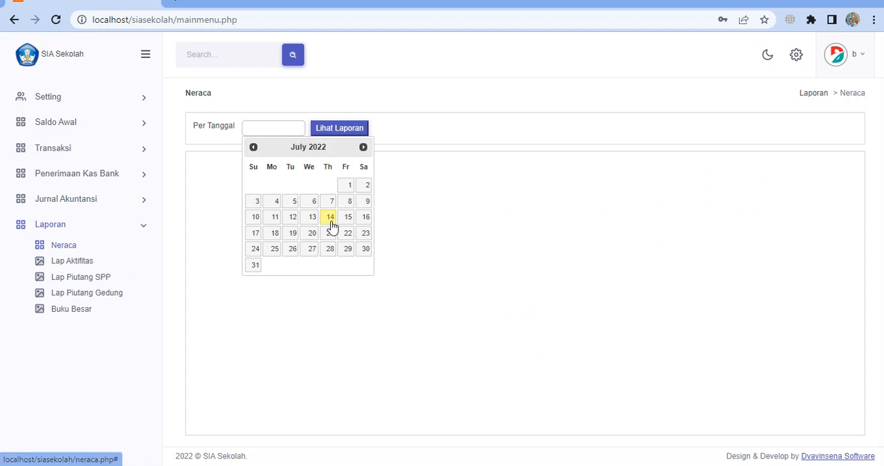
{"action": "left_click", "coordinate": [331, 218]}
{"action": "left_click", "coordinate": [354, 131]}
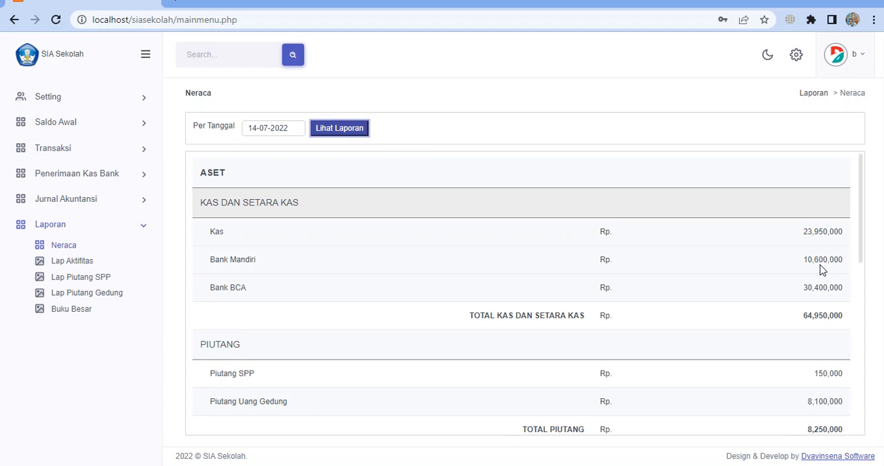
Reopen the Jurnal Umum form and add three extra account lines to a new entry
{"action": "left_click", "coordinate": [83, 202]}
{"action": "left_click", "coordinate": [90, 214]}
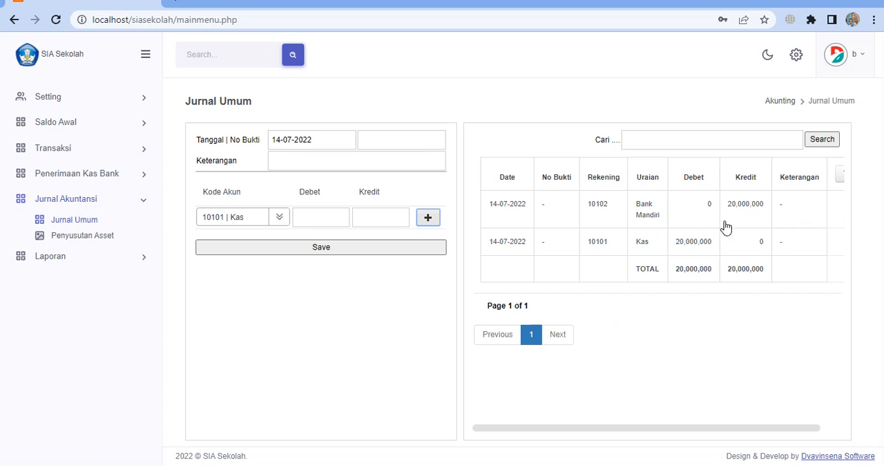
{"action": "left_click", "coordinate": [381, 138]}
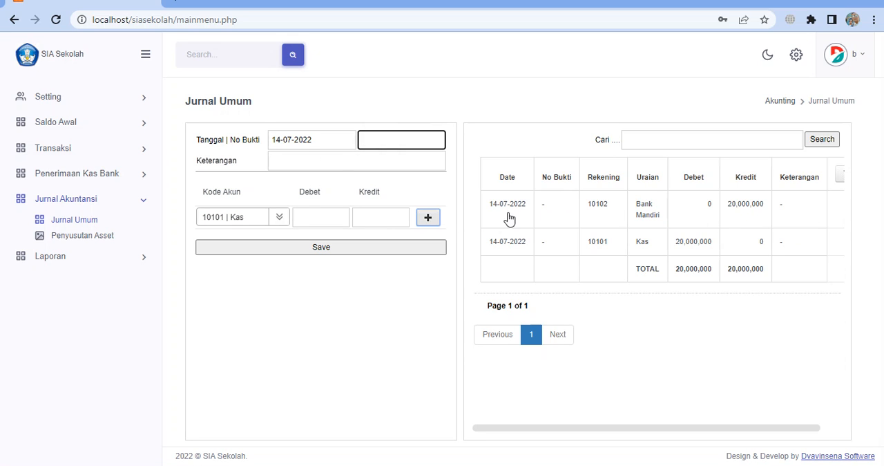
{"action": "left_click", "coordinate": [429, 219]}
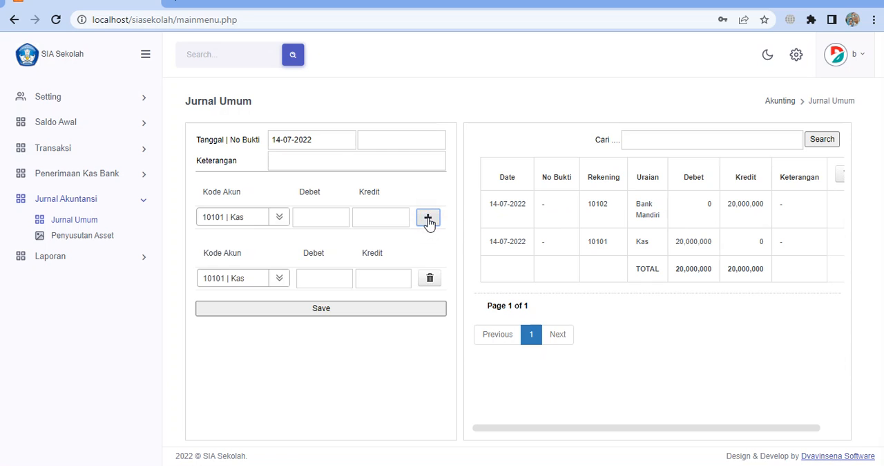
{"action": "left_click", "coordinate": [428, 219]}
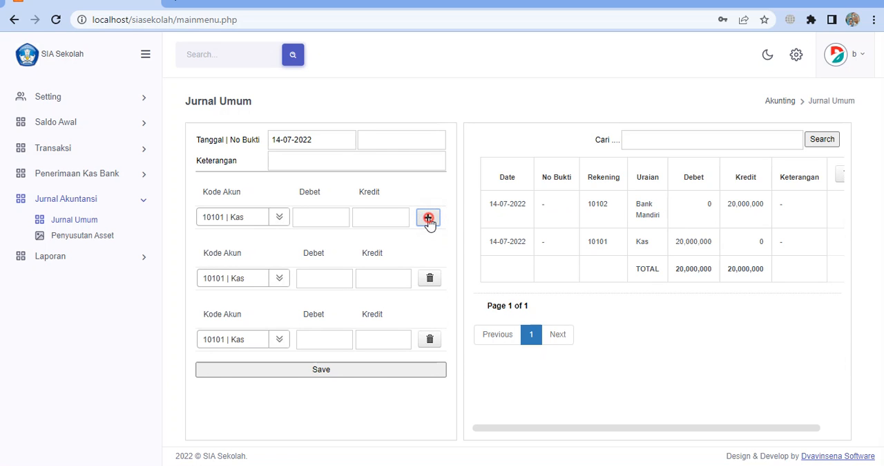
{"action": "left_click", "coordinate": [428, 219]}
Enter 5555 as the No Bukti and "-" as the Keterangan of the journal entry
{"action": "left_click", "coordinate": [376, 143]}
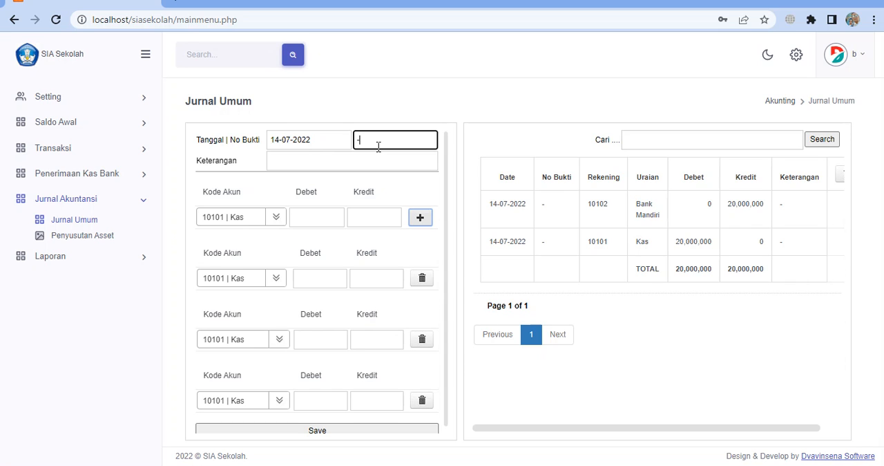
{"action": "left_click", "coordinate": [335, 161]}
{"action": "type", "text": "-"}
{"action": "left_click_drag", "start_coordinate": [375, 143], "coordinate": [327, 142]}
{"action": "type", "text": "5555"}
{"action": "left_click", "coordinate": [328, 159]}
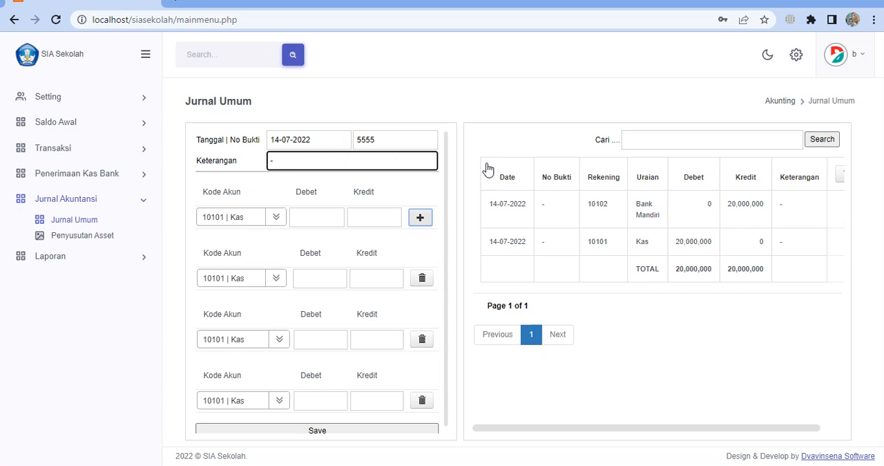
Look through the first journal line's account list to see which income and expense accounts are available
{"action": "left_click", "coordinate": [275, 218]}
{"action": "scroll", "coordinate": [263, 297], "scroll_direction": "down", "scroll_amount": 3}
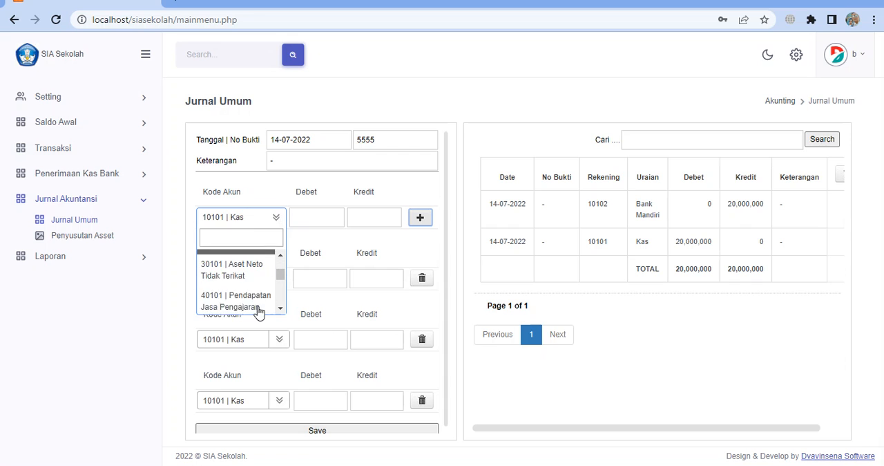
{"action": "scroll", "coordinate": [262, 313], "scroll_direction": "down", "scroll_amount": 2}
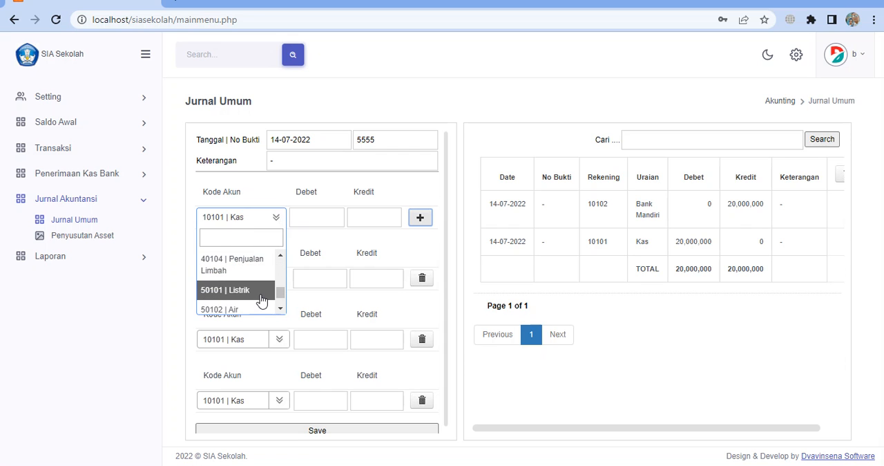
{"action": "scroll", "coordinate": [256, 291], "scroll_direction": "down", "scroll_amount": 1}
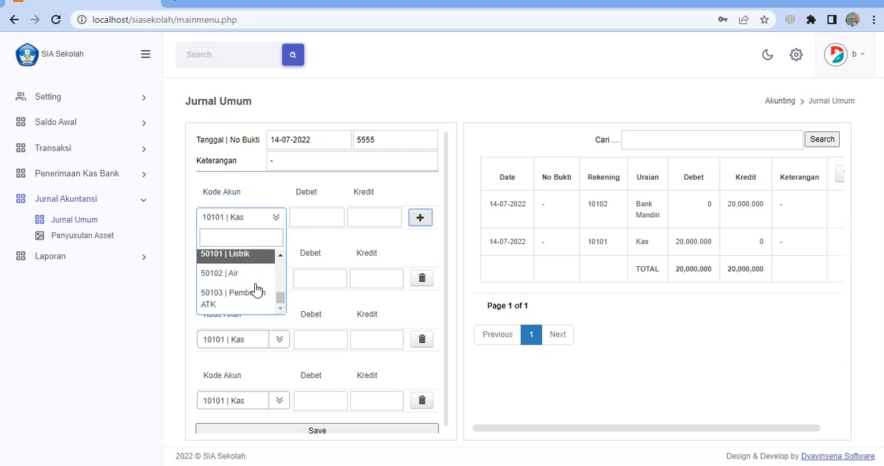
{"action": "scroll", "coordinate": [256, 289], "scroll_direction": "up", "scroll_amount": 2}
{"action": "scroll", "coordinate": [255, 288], "scroll_direction": "up", "scroll_amount": 1}
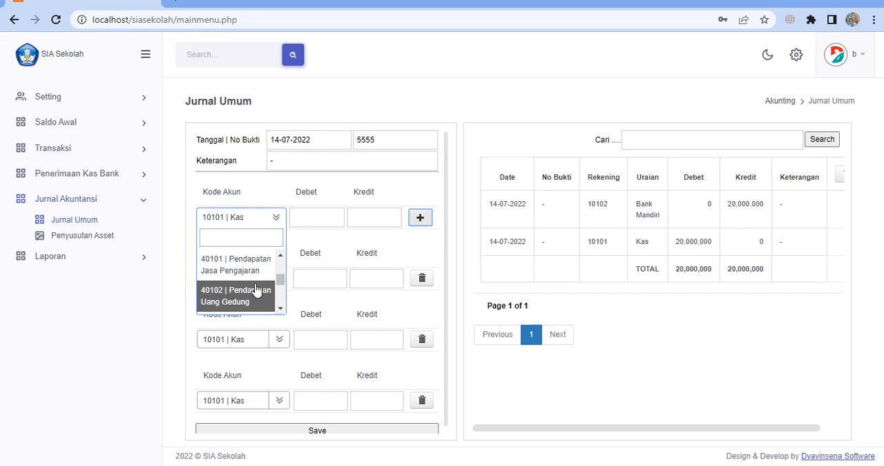
{"action": "scroll", "coordinate": [256, 289], "scroll_direction": "down", "scroll_amount": 1}
{"action": "scroll", "coordinate": [255, 288], "scroll_direction": "down", "scroll_amount": 2}
{"action": "scroll", "coordinate": [256, 289], "scroll_direction": "up", "scroll_amount": 2}
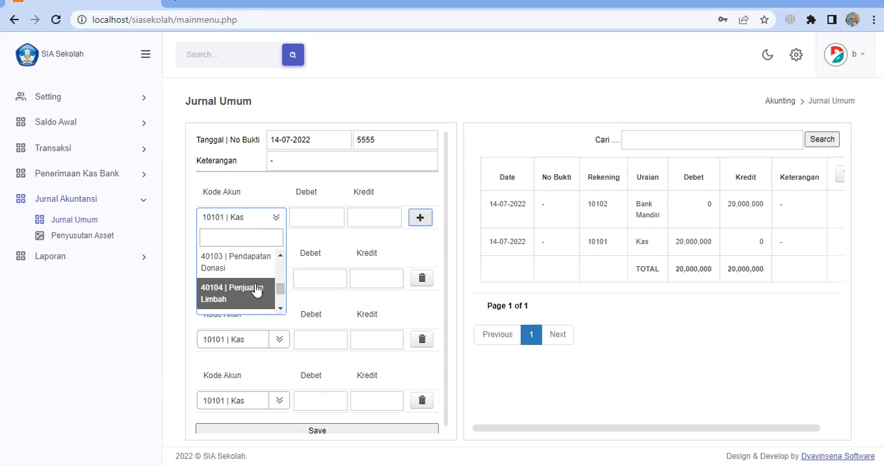
{"action": "scroll", "coordinate": [256, 288], "scroll_direction": "down", "scroll_amount": 1}
{"action": "scroll", "coordinate": [257, 289], "scroll_direction": "down", "scroll_amount": 1}
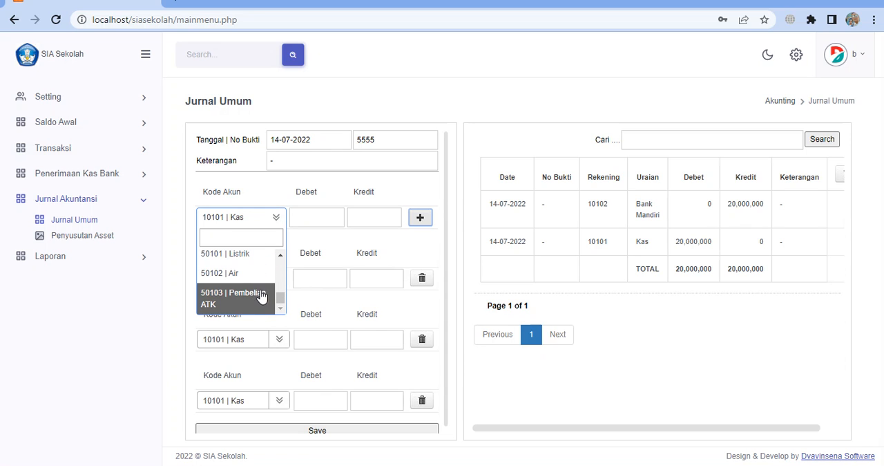
Add an account with Rekening 50104 and Uraian Gaji in the Kode Akun settings
{"action": "left_click", "coordinate": [59, 95]}
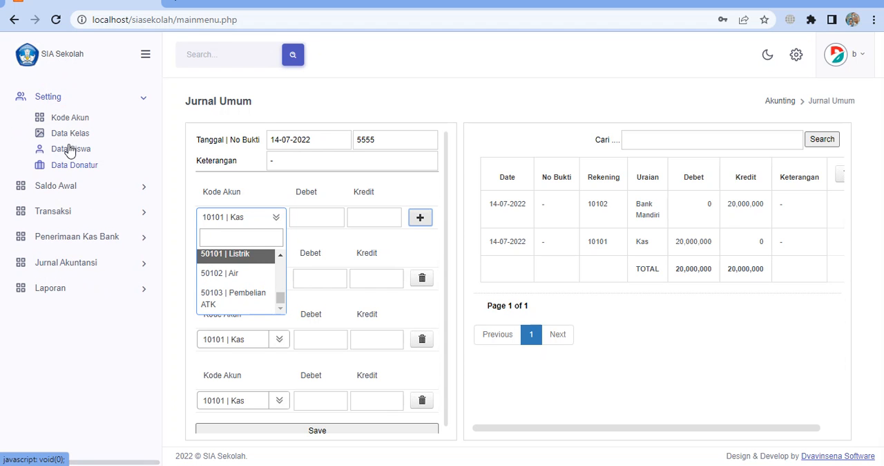
{"action": "left_click", "coordinate": [73, 118]}
{"action": "scroll", "coordinate": [721, 338], "scroll_direction": "down", "scroll_amount": 3}
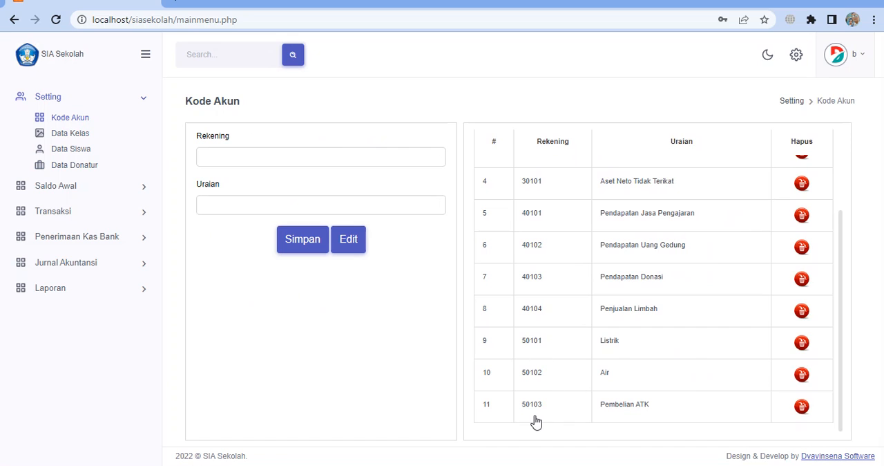
{"action": "left_click", "coordinate": [539, 412]}
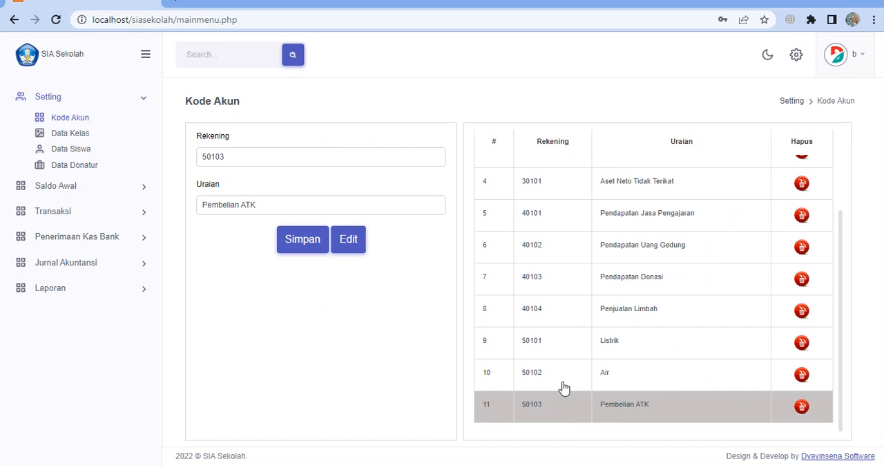
{"action": "left_click", "coordinate": [262, 163]}
{"action": "triple_click", "coordinate": [275, 205]}
{"action": "type", "text": "Gaji"}
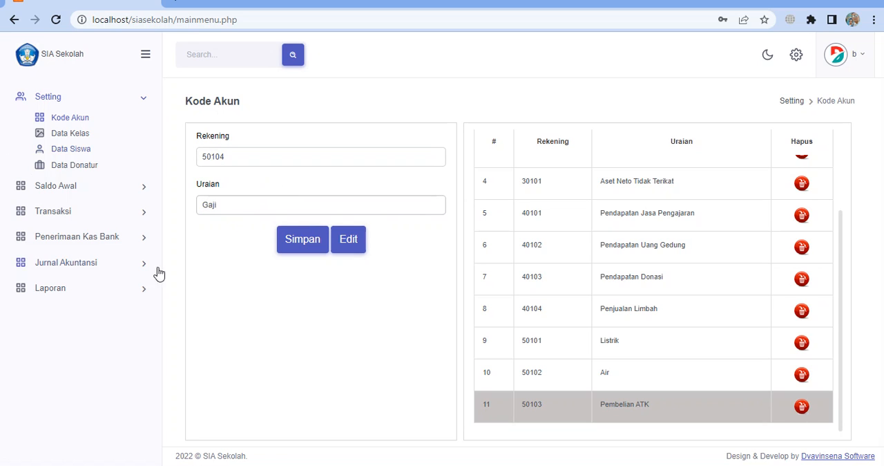
{"action": "left_click", "coordinate": [296, 249]}
{"action": "scroll", "coordinate": [639, 332], "scroll_direction": "down", "scroll_amount": 2}
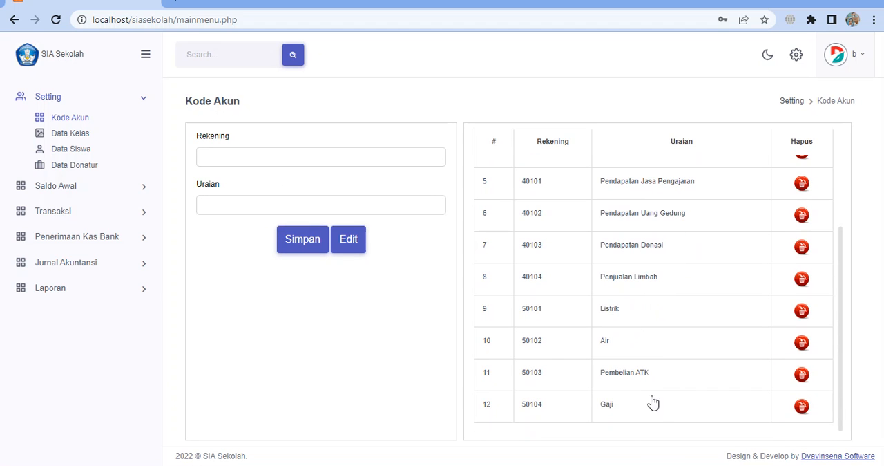
Return to the Jurnal Umum form and add three extra account lines for a multi-account entry
{"action": "left_click", "coordinate": [83, 261]}
{"action": "left_click", "coordinate": [77, 221]}
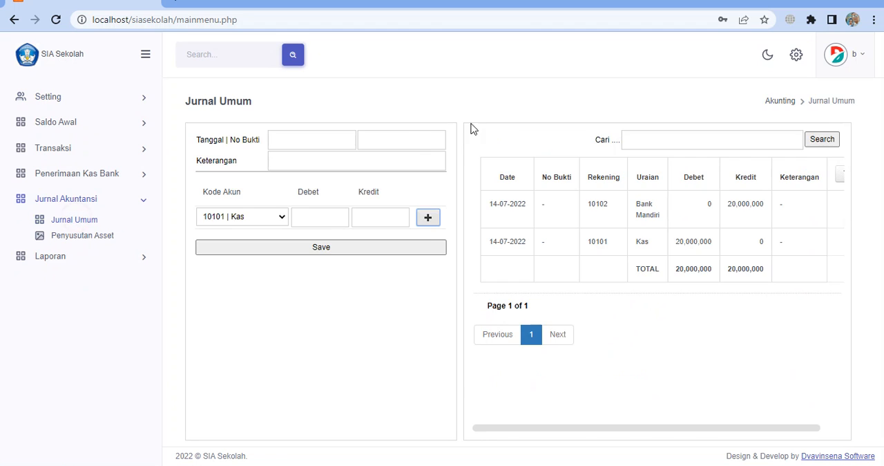
{"action": "left_click", "coordinate": [428, 218]}
{"action": "left_click", "coordinate": [428, 219]}
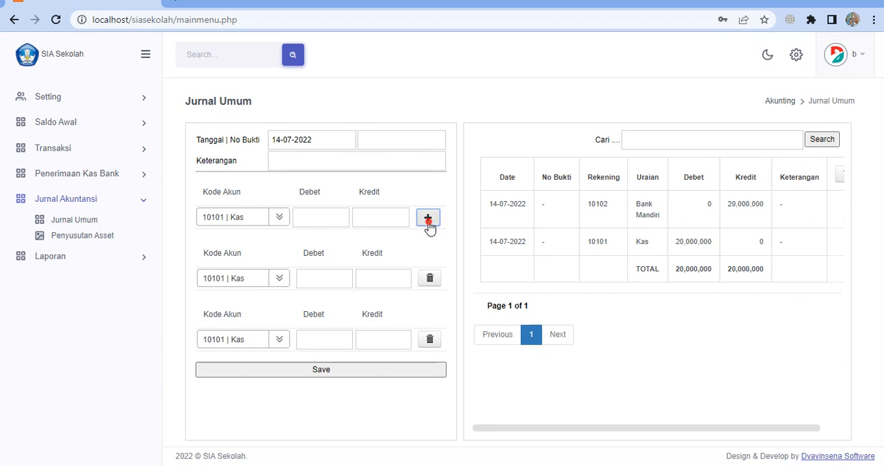
{"action": "left_click", "coordinate": [428, 218]}
Fill in both the No Bukti and the Keterangan of the journal entry with "ffff"
{"action": "left_click", "coordinate": [415, 142]}
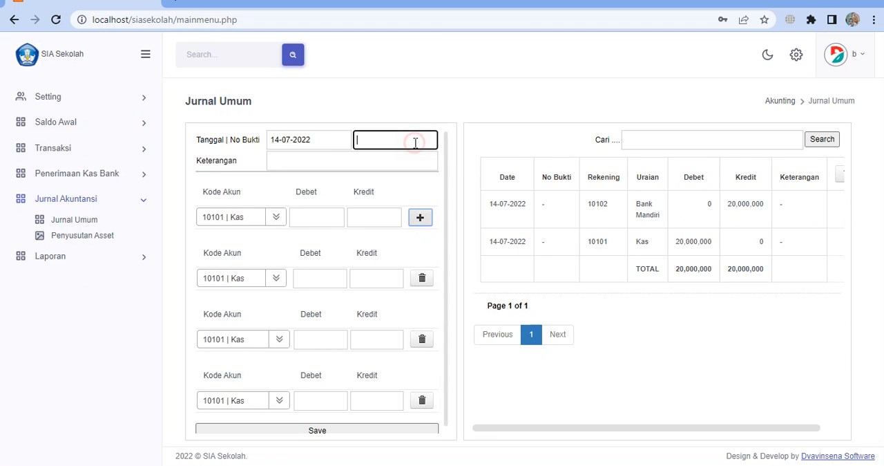
{"action": "type", "text": "ffff"}
{"action": "left_click", "coordinate": [306, 162]}
{"action": "type", "text": "fff"}
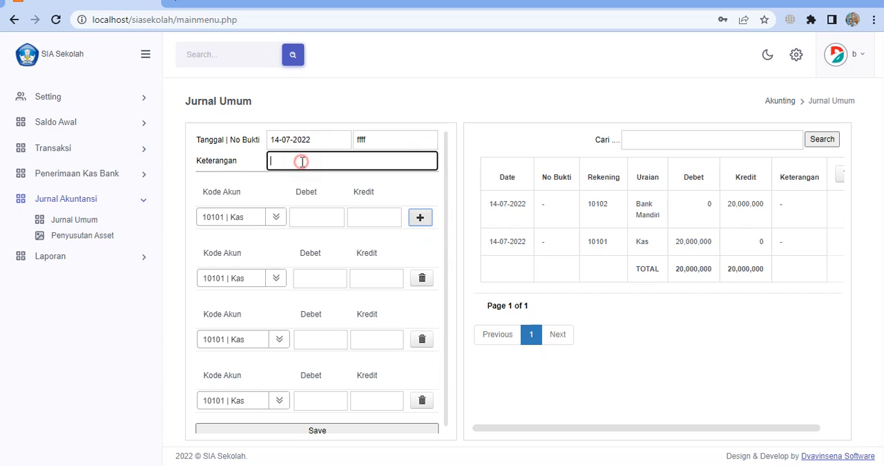
{"action": "left_click", "coordinate": [274, 217]}
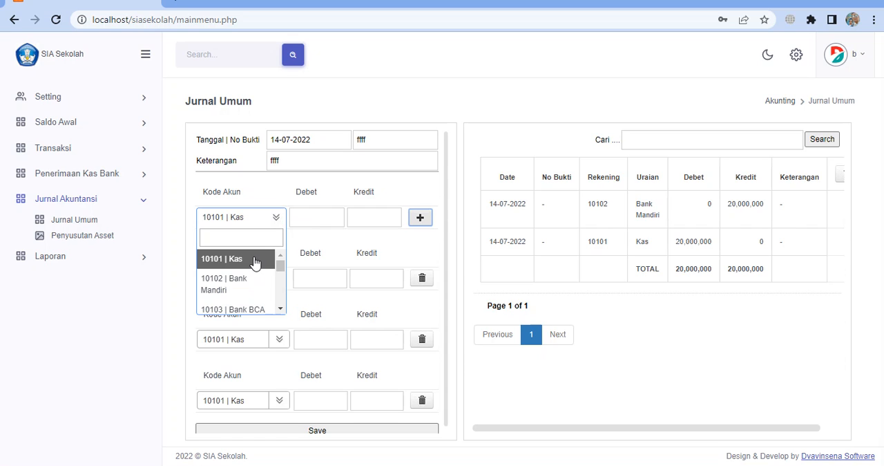
{"action": "left_click", "coordinate": [337, 193]}
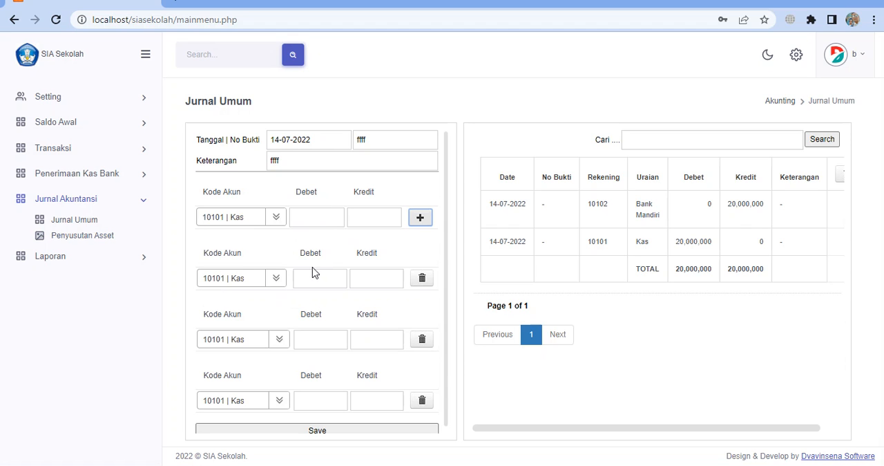
Set the first journal line to account 50104 | Gaji with a debit of 1000000
{"action": "scroll", "coordinate": [314, 272], "scroll_direction": "down", "scroll_amount": 1}
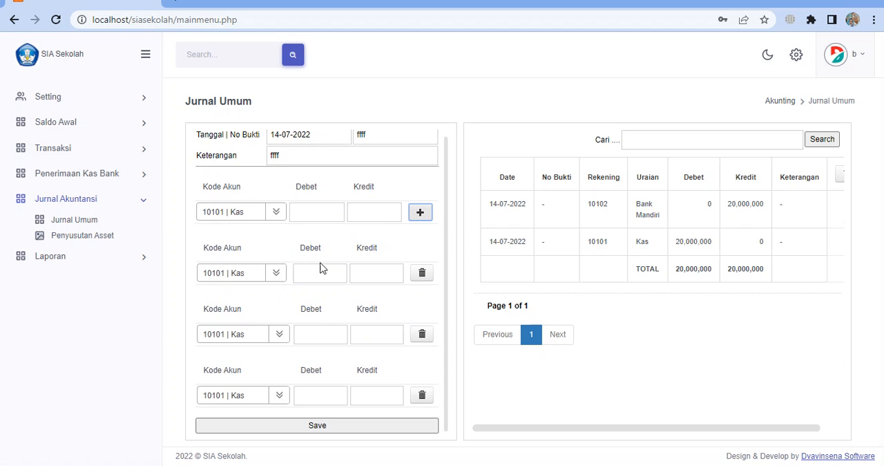
{"action": "left_click", "coordinate": [279, 217]}
{"action": "scroll", "coordinate": [253, 290], "scroll_direction": "down", "scroll_amount": 5}
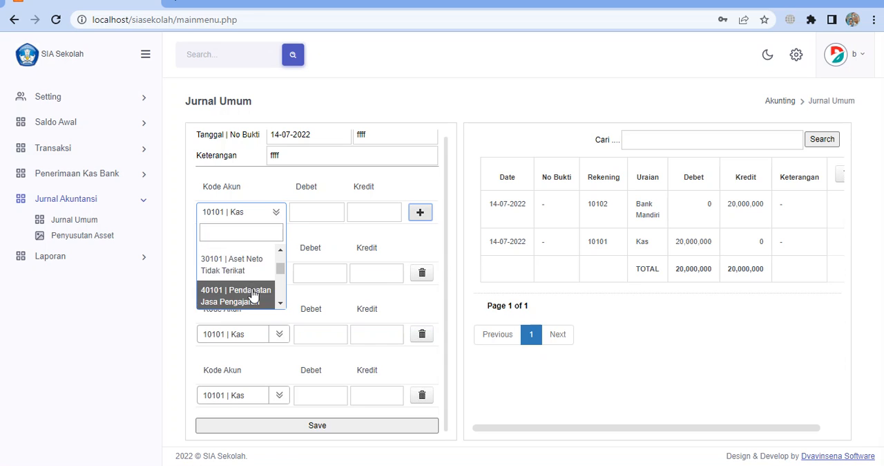
{"action": "scroll", "coordinate": [255, 290], "scroll_direction": "down", "scroll_amount": 3}
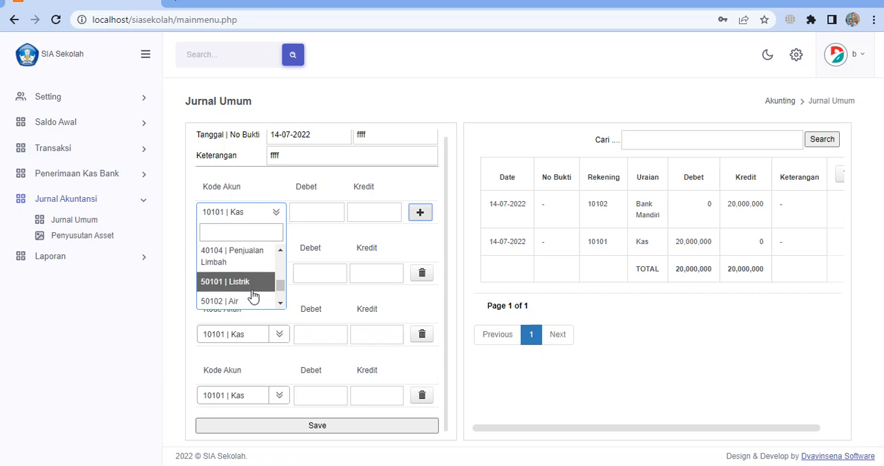
{"action": "left_click", "coordinate": [259, 300]}
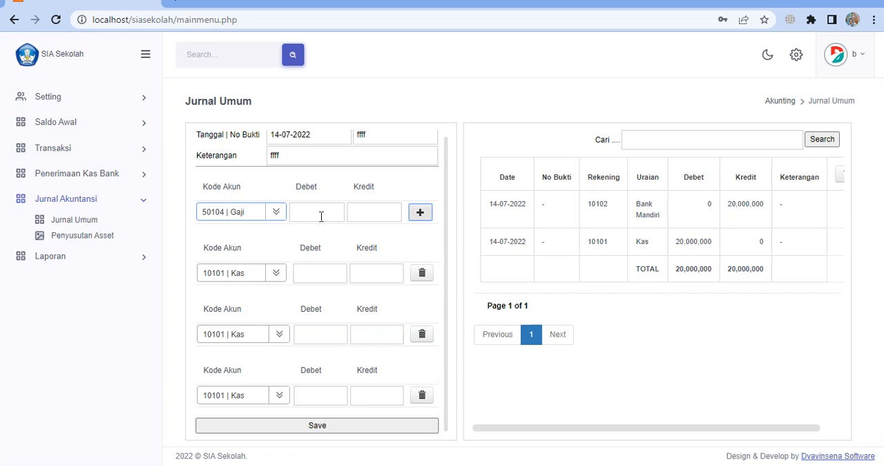
{"action": "left_click", "coordinate": [319, 213]}
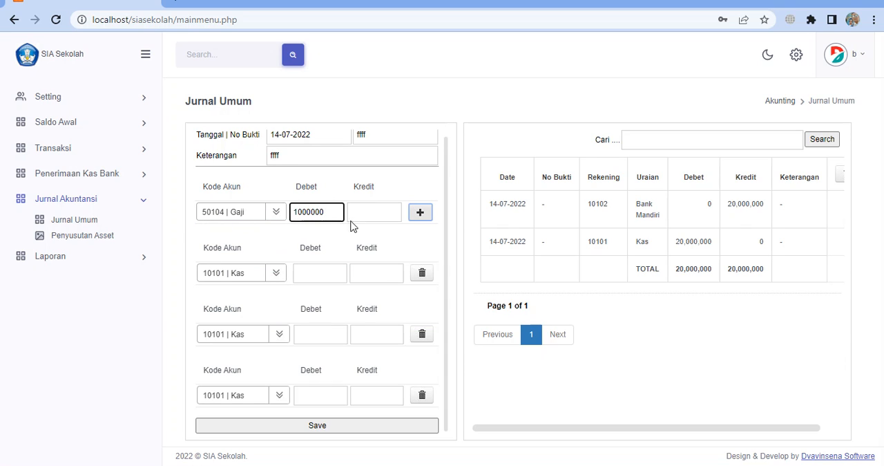
Set the second journal line to account 50101 | Listrik with a debit of 50000
{"action": "left_click", "coordinate": [275, 273]}
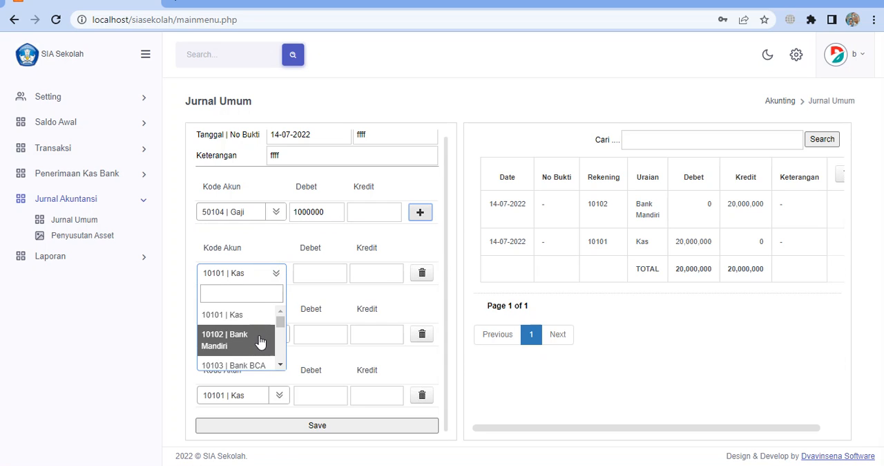
{"action": "scroll", "coordinate": [260, 340], "scroll_direction": "down", "scroll_amount": 5}
{"action": "scroll", "coordinate": [259, 340], "scroll_direction": "down", "scroll_amount": 2}
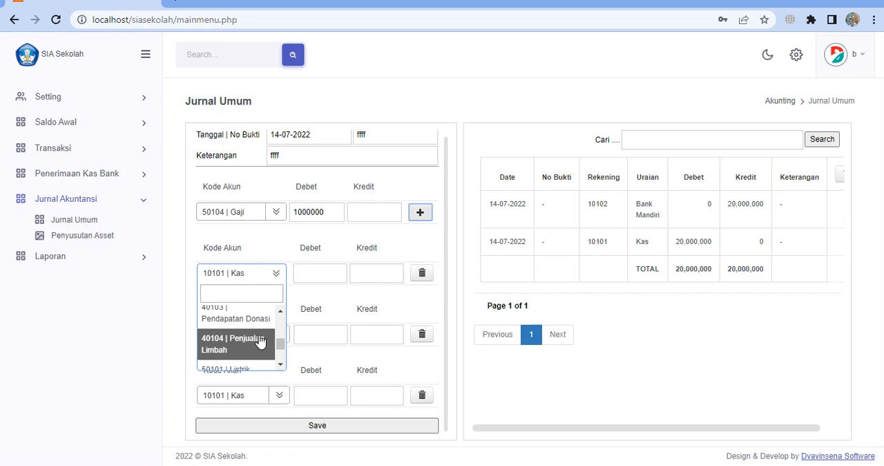
{"action": "scroll", "coordinate": [259, 340], "scroll_direction": "down", "scroll_amount": 2}
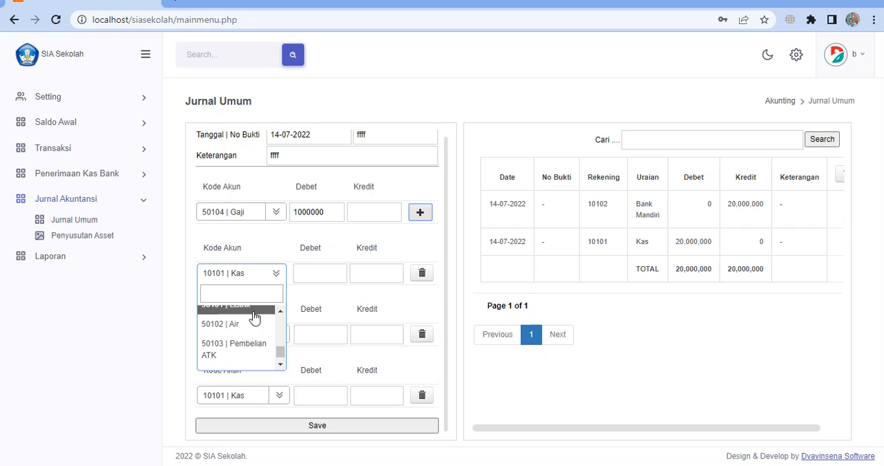
{"action": "left_click", "coordinate": [254, 312]}
{"action": "left_click", "coordinate": [312, 272]}
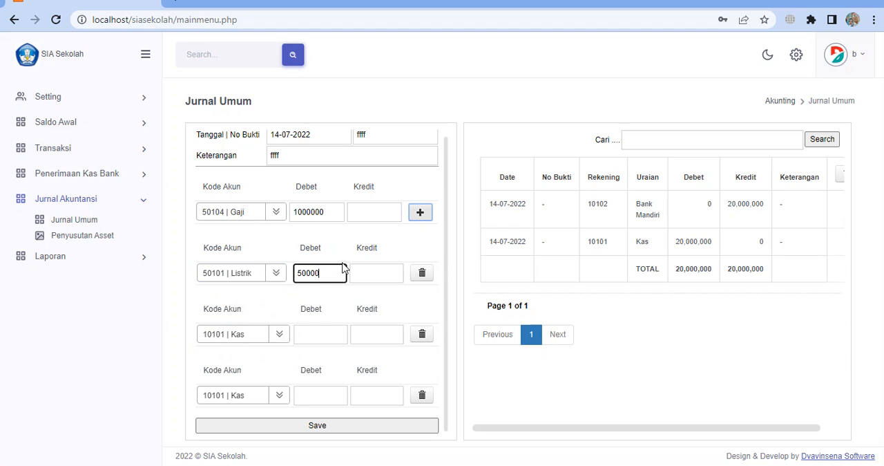
Set the third journal line to account 50102 | Air with a debit of 500000
{"action": "left_click", "coordinate": [279, 339]}
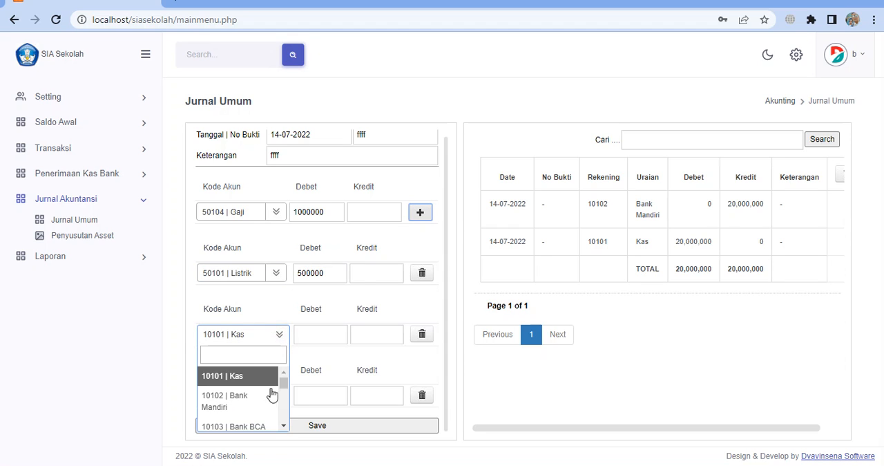
{"action": "scroll", "coordinate": [268, 404], "scroll_direction": "down", "scroll_amount": 1}
{"action": "scroll", "coordinate": [268, 404], "scroll_direction": "down", "scroll_amount": 2}
{"action": "scroll", "coordinate": [268, 404], "scroll_direction": "down", "scroll_amount": 1}
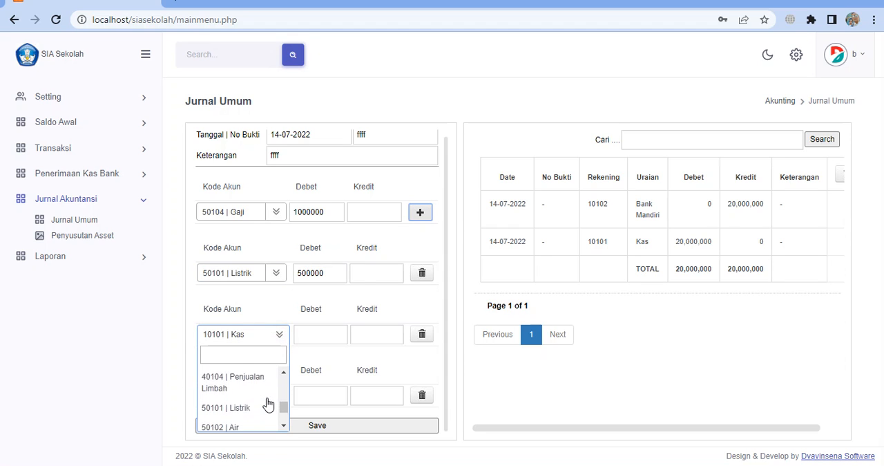
{"action": "scroll", "coordinate": [266, 411], "scroll_direction": "down", "scroll_amount": 1}
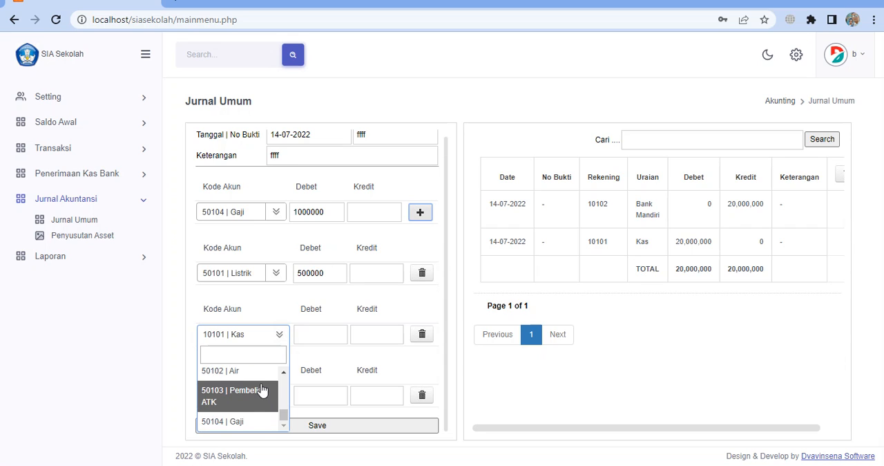
{"action": "left_click", "coordinate": [265, 376]}
{"action": "left_click", "coordinate": [328, 331]}
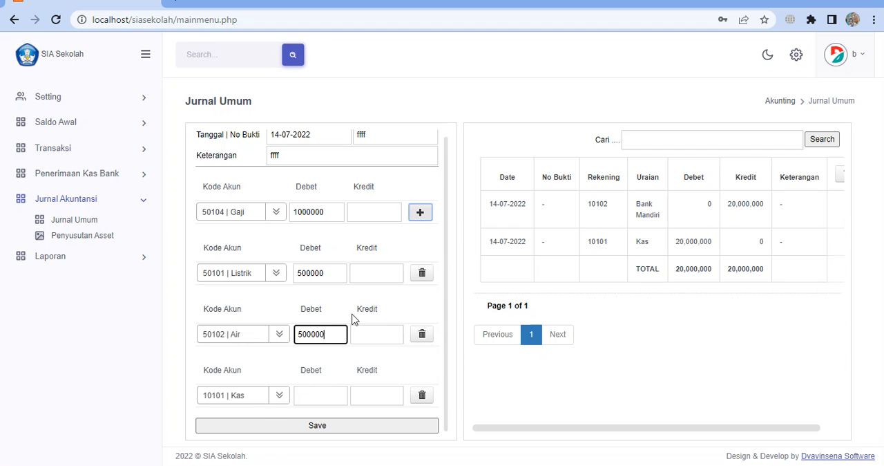
Enter a credit of 2000000 on the 10101 | Kas line and save the multi-account journal
{"action": "scroll", "coordinate": [367, 308], "scroll_direction": "up", "scroll_amount": 1}
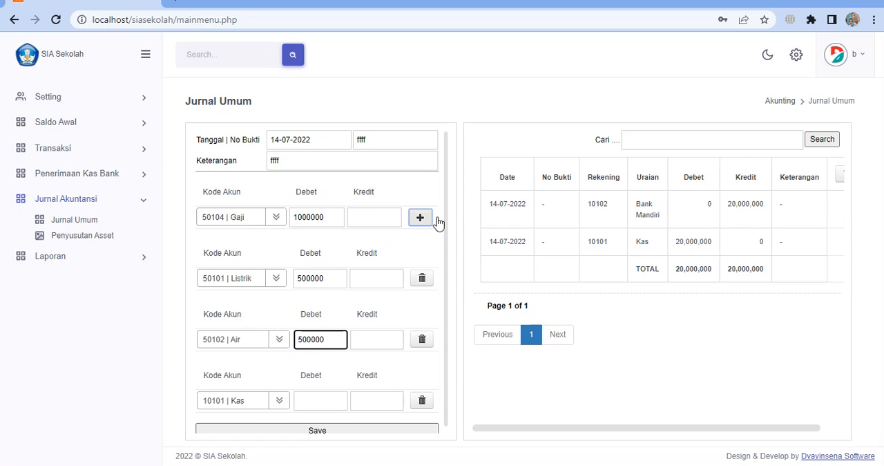
{"action": "left_click", "coordinate": [318, 280]}
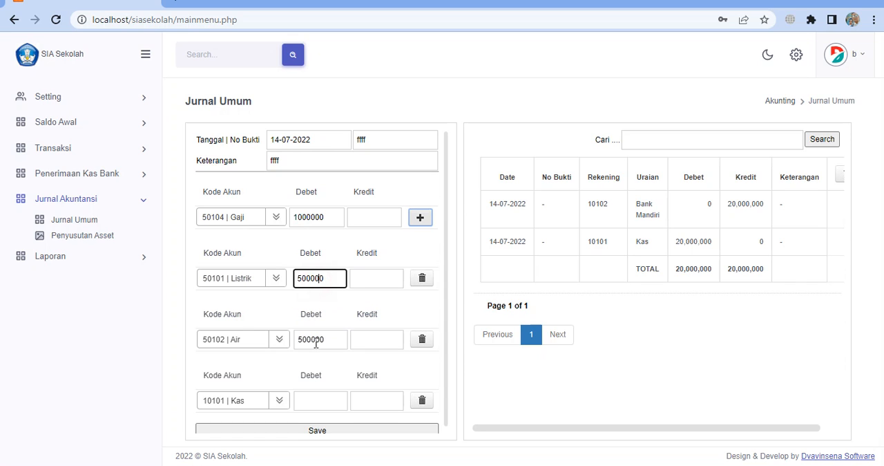
{"action": "left_click", "coordinate": [316, 341]}
{"action": "left_click", "coordinate": [378, 402]}
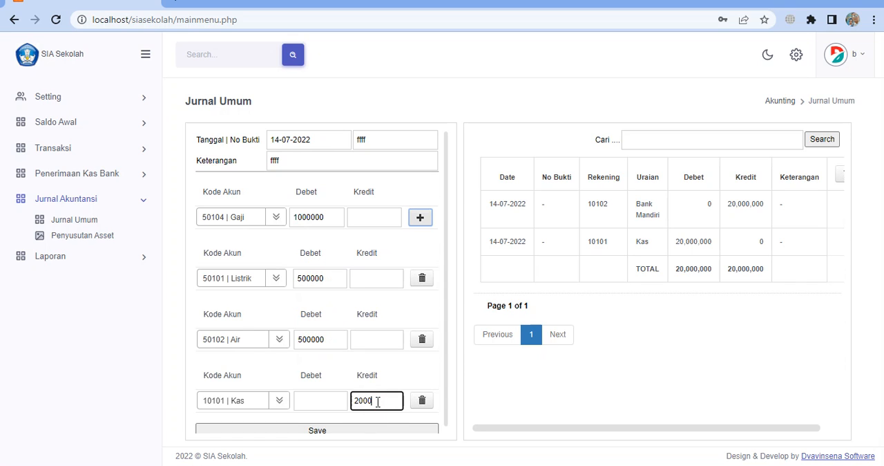
{"action": "left_click", "coordinate": [358, 430]}
{"action": "scroll", "coordinate": [773, 321], "scroll_direction": "down", "scroll_amount": 2}
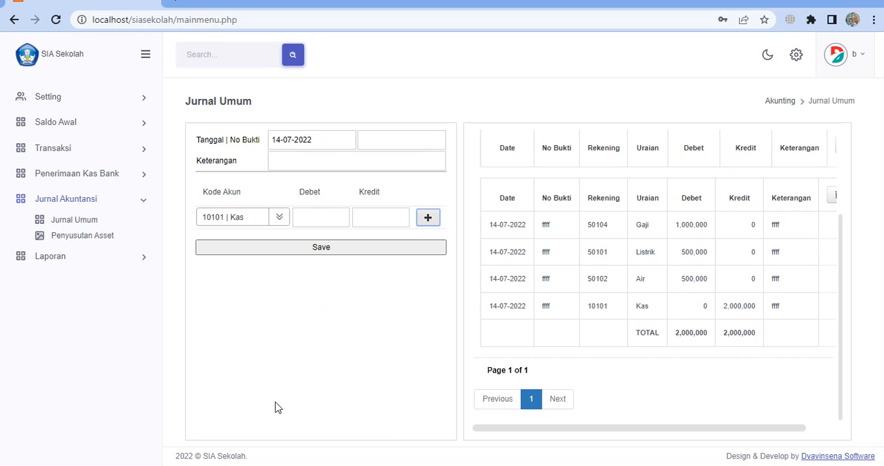
Start a new journal entry with No Bukti "77" and Keterangan "777", and add a second account line
{"action": "left_click", "coordinate": [361, 139]}
{"action": "type", "text": "77"}
{"action": "left_click", "coordinate": [376, 160]}
{"action": "type", "text": "777"}
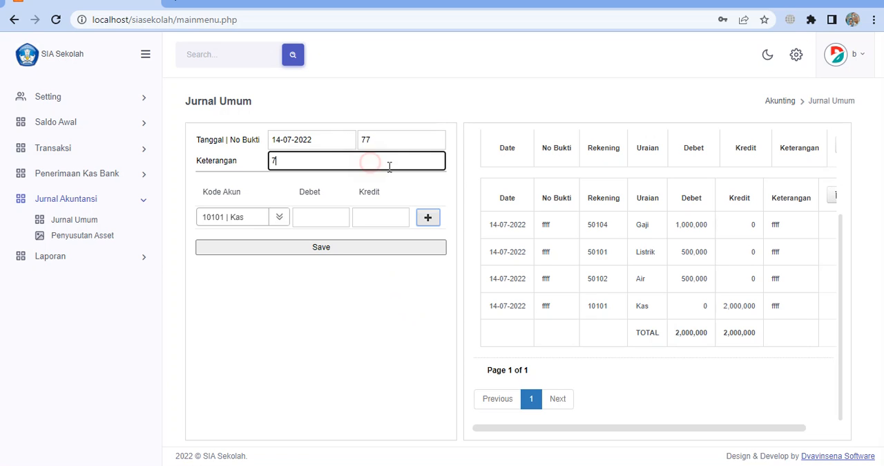
{"action": "left_click", "coordinate": [428, 217]}
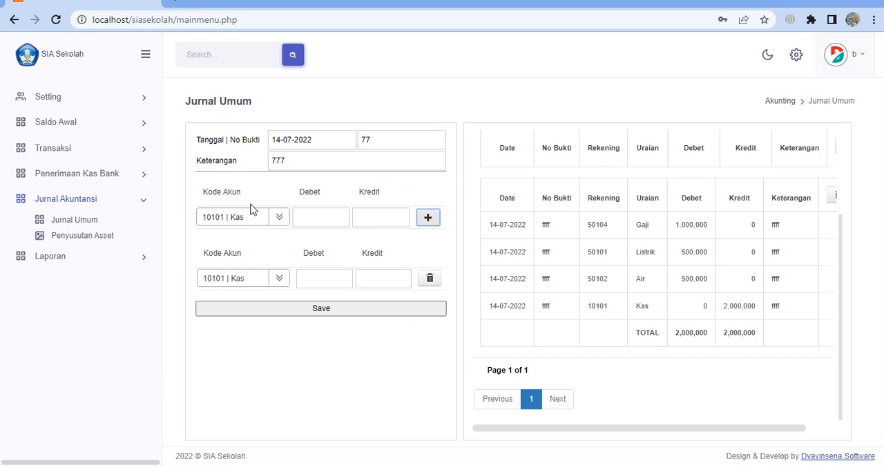
Try to save an unbalanced entry with a debit of 1 on 10101 | Kas and a credit of 2 on 10102 | Bank Mandiri
{"action": "left_click", "coordinate": [245, 280]}
{"action": "left_click", "coordinate": [214, 344]}
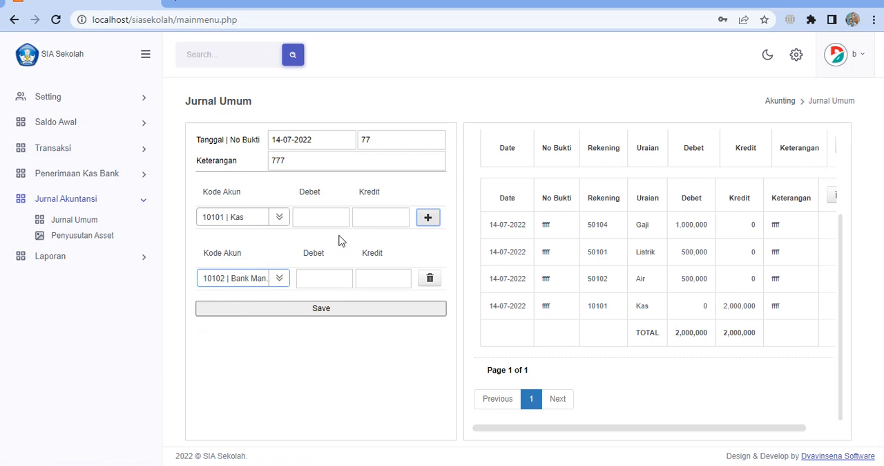
{"action": "left_click", "coordinate": [327, 218]}
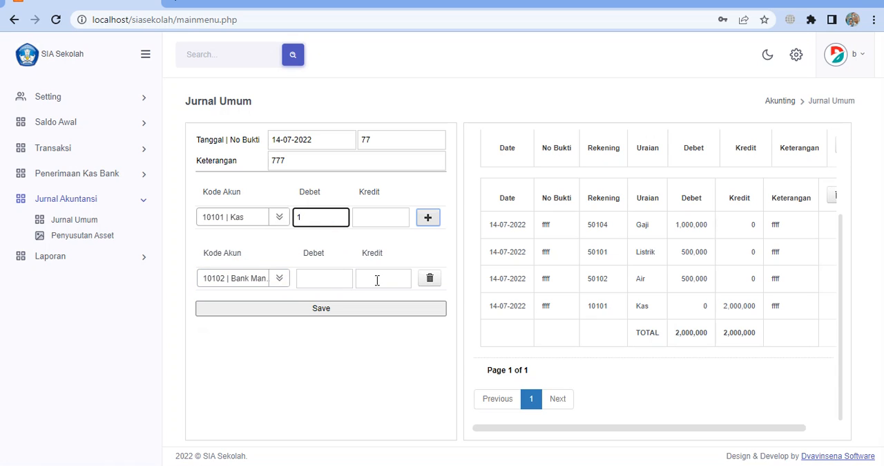
{"action": "left_click", "coordinate": [377, 279]}
{"action": "type", "text": "2"}
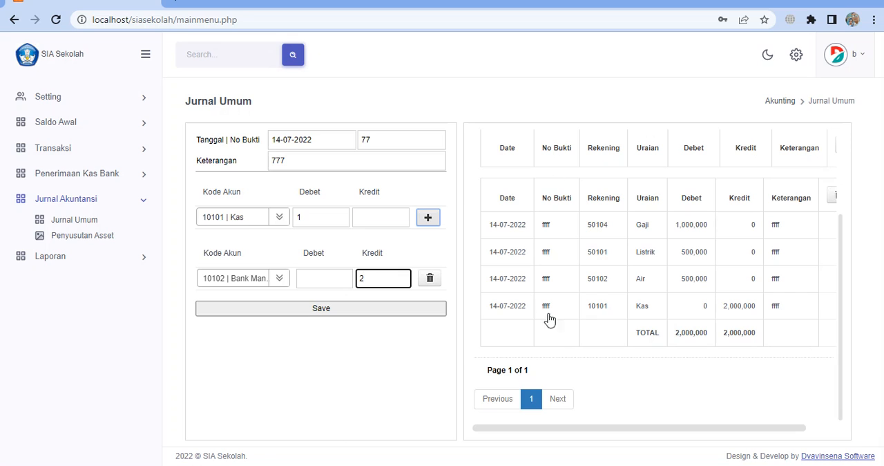
{"action": "left_click", "coordinate": [323, 312]}
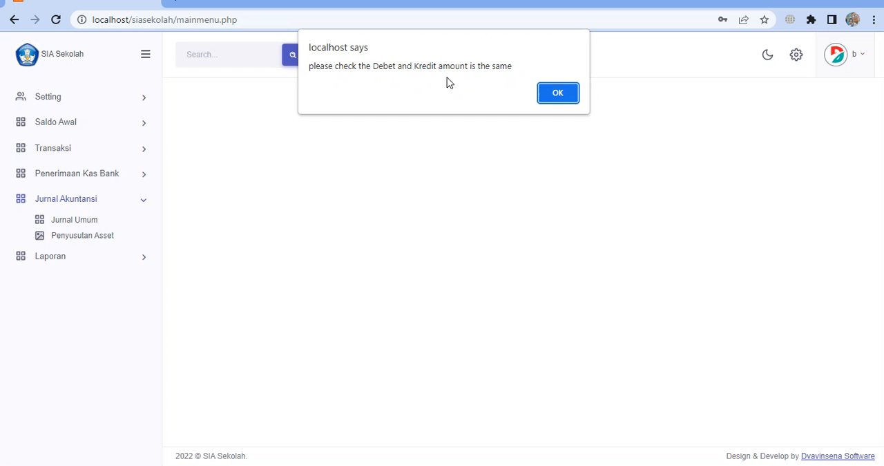
{"action": "left_click", "coordinate": [549, 93]}
Review the recorded journal entries, including the column that holds each entry's delete option
{"action": "scroll", "coordinate": [615, 235], "scroll_direction": "down", "scroll_amount": 3}
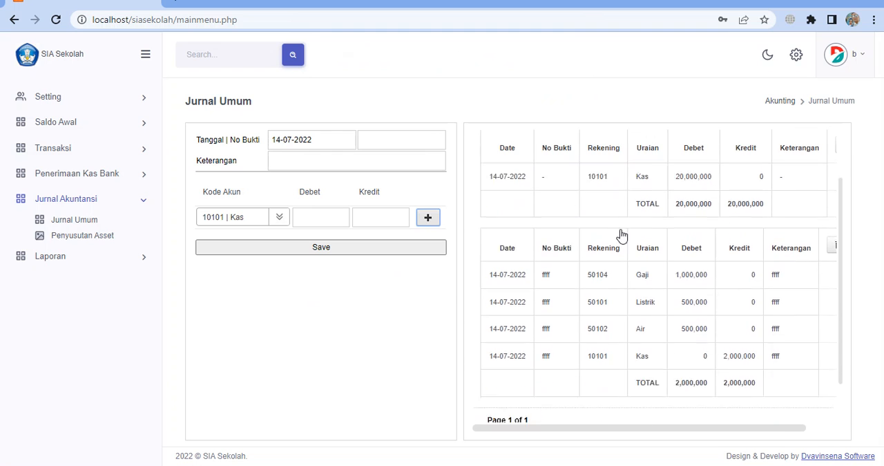
{"action": "scroll", "coordinate": [620, 307], "scroll_direction": "up", "scroll_amount": 3}
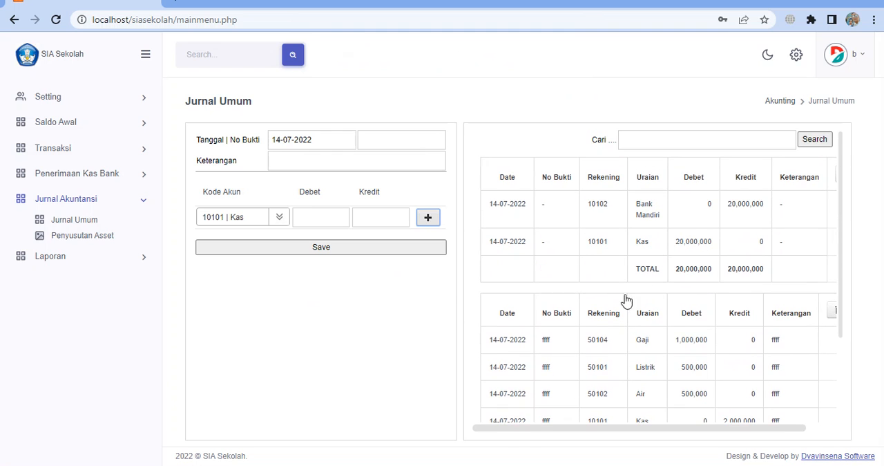
{"action": "scroll", "coordinate": [586, 336], "scroll_direction": "down", "scroll_amount": 3}
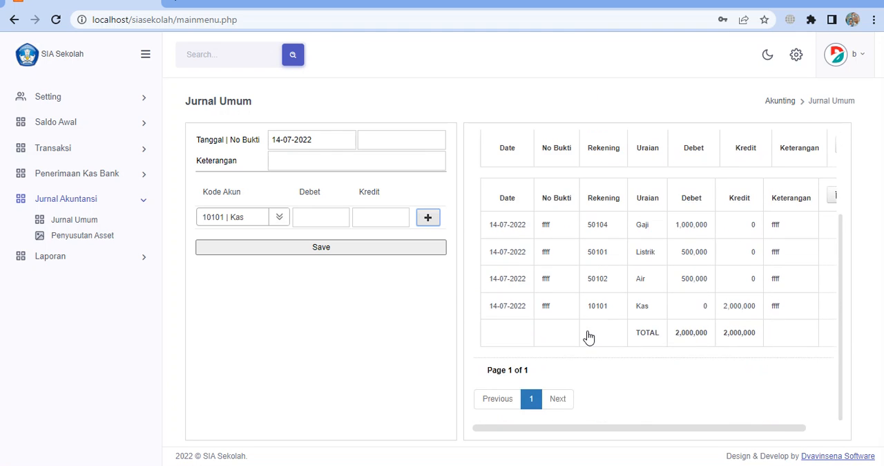
{"action": "scroll", "coordinate": [588, 337], "scroll_direction": "up", "scroll_amount": 3}
{"action": "scroll", "coordinate": [586, 336], "scroll_direction": "down", "scroll_amount": 3}
{"action": "scroll", "coordinate": [587, 336], "scroll_direction": "up", "scroll_amount": 3}
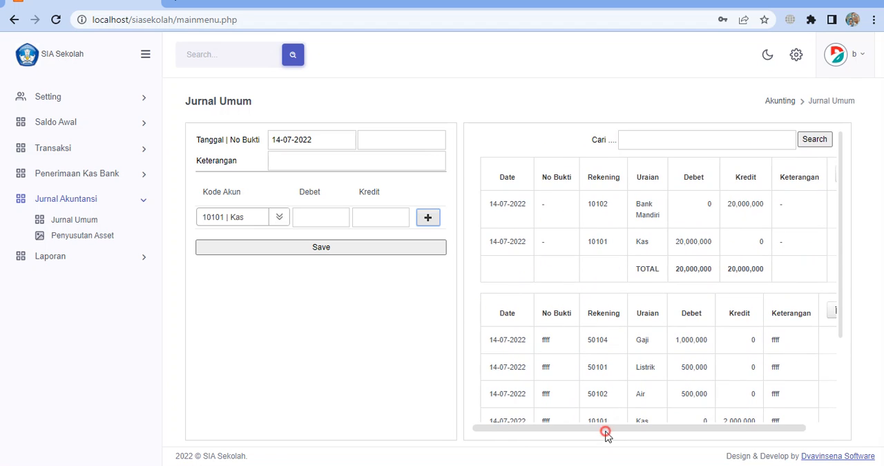
{"action": "left_click_drag", "start_coordinate": [606, 428], "coordinate": [661, 431]}
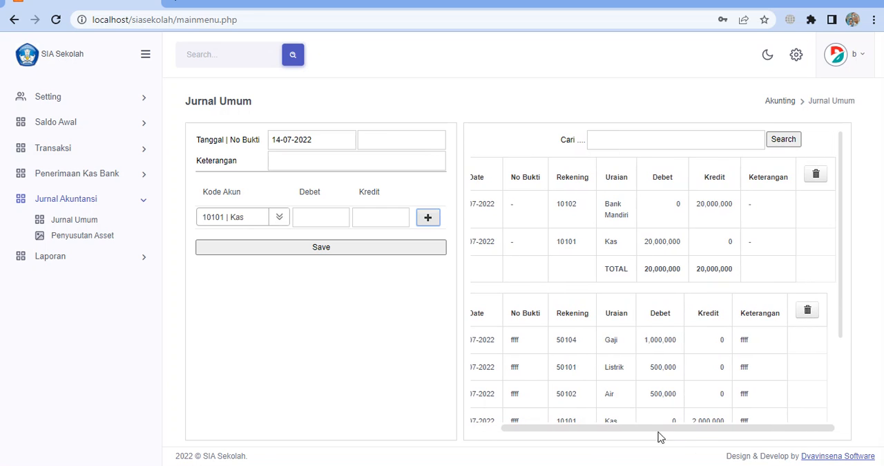
{"action": "left_click", "coordinate": [817, 177]}
Compare the accounts and the debit and credit totals of the bank-to-cash transfer and the "ffff" expense journal
{"action": "scroll", "coordinate": [665, 248], "scroll_direction": "down", "scroll_amount": 1}
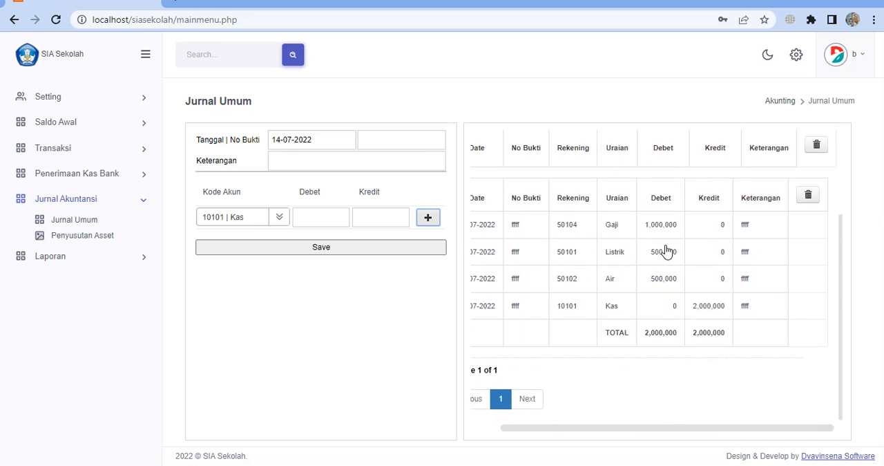
{"action": "scroll", "coordinate": [664, 251], "scroll_direction": "up", "scroll_amount": 2}
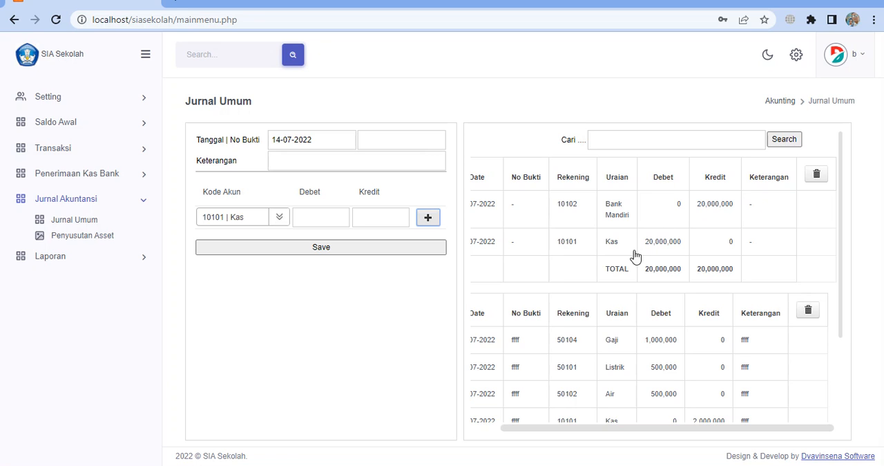
{"action": "scroll", "coordinate": [671, 253], "scroll_direction": "down", "scroll_amount": 3}
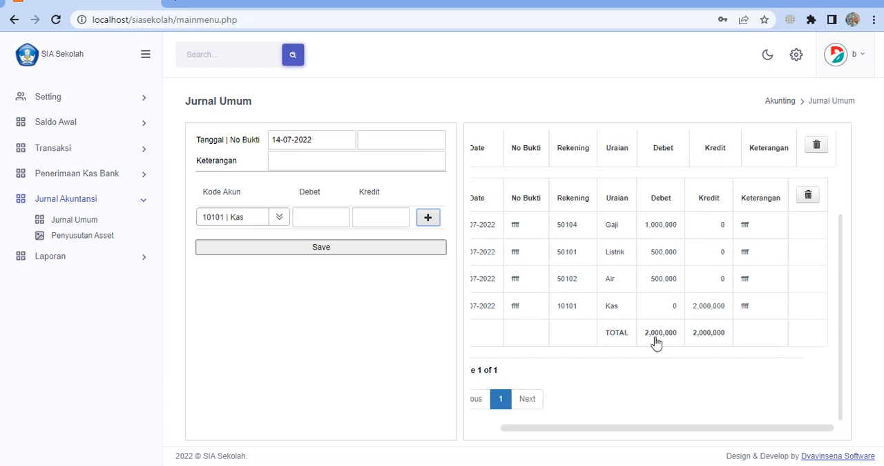
{"action": "scroll", "coordinate": [696, 319], "scroll_direction": "up", "scroll_amount": 1}
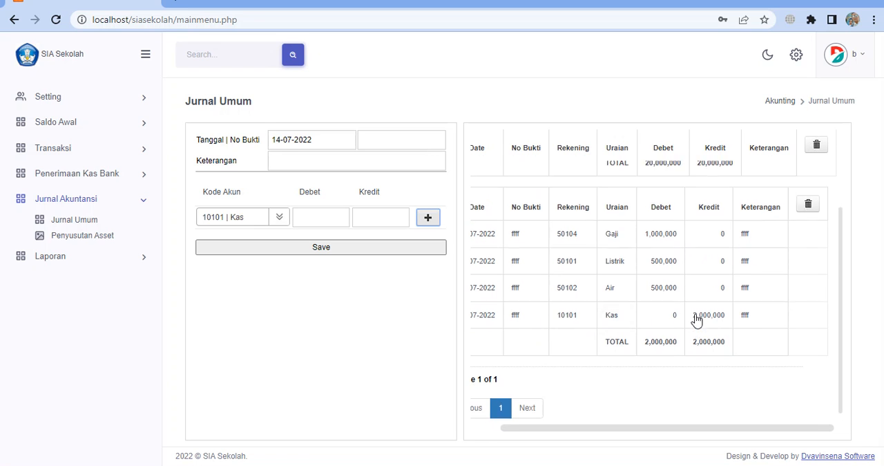
{"action": "scroll", "coordinate": [696, 319], "scroll_direction": "up", "scroll_amount": 3}
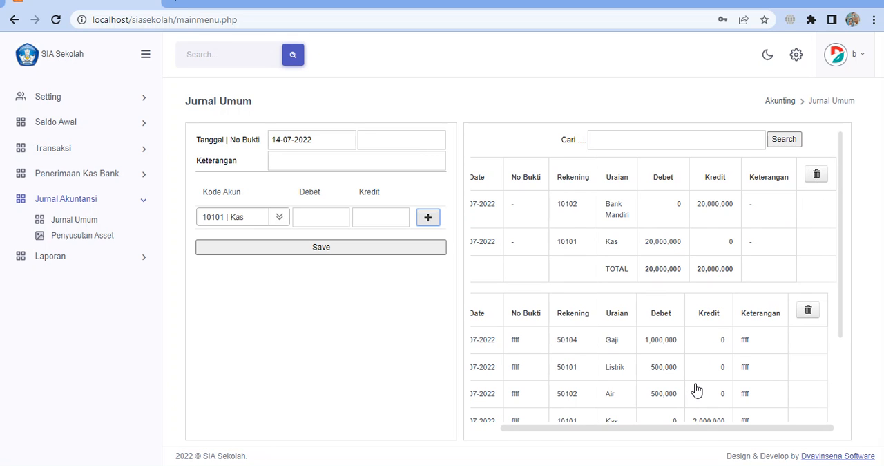
{"action": "scroll", "coordinate": [696, 390], "scroll_direction": "down", "scroll_amount": 2}
{"action": "scroll", "coordinate": [695, 389], "scroll_direction": "up", "scroll_amount": 2}
{"action": "scroll", "coordinate": [685, 369], "scroll_direction": "down", "scroll_amount": 3}
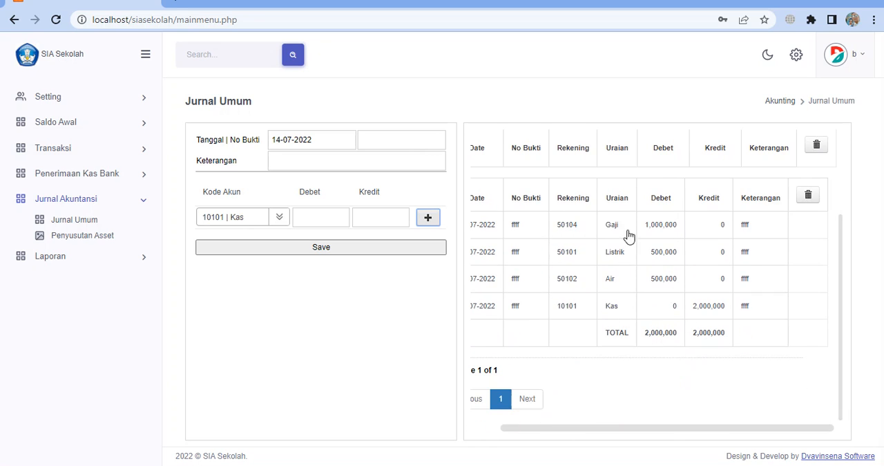
{"action": "scroll", "coordinate": [653, 255], "scroll_direction": "up", "scroll_amount": 3}
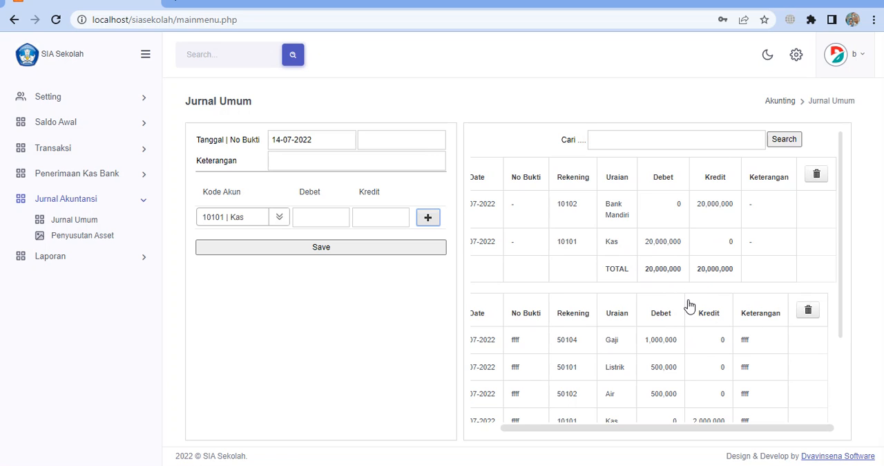
{"action": "scroll", "coordinate": [756, 261], "scroll_direction": "down", "scroll_amount": 1}
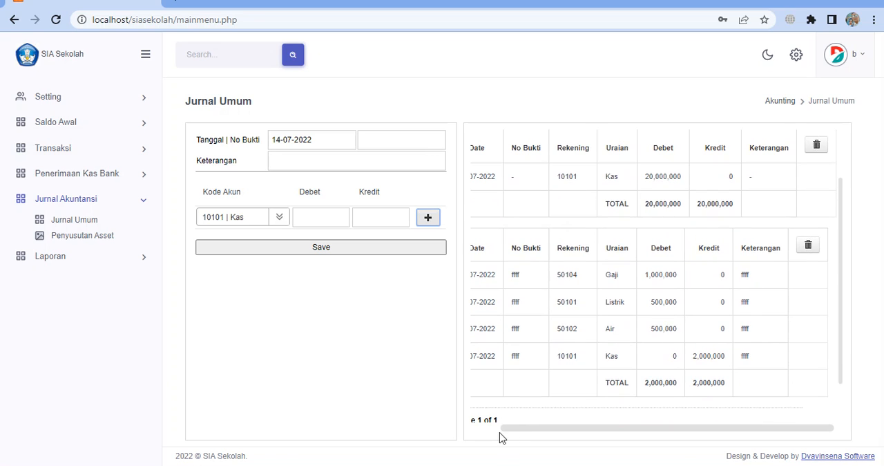
{"action": "scroll", "coordinate": [642, 326], "scroll_direction": "up", "scroll_amount": 1}
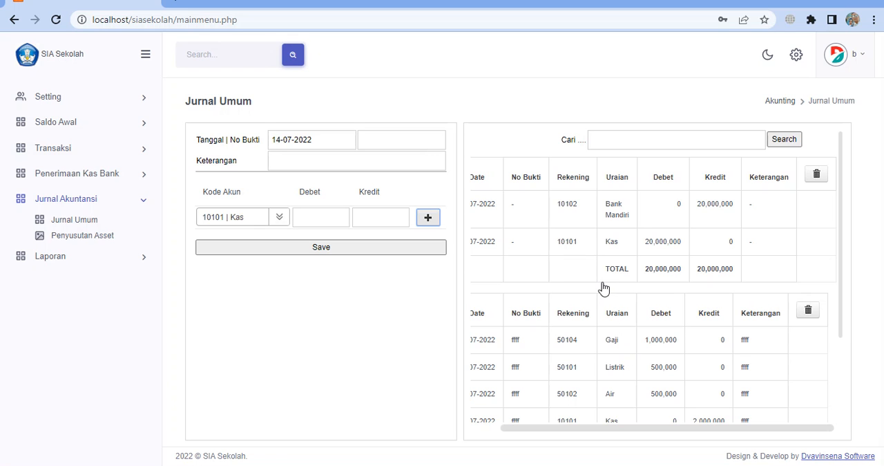
{"action": "scroll", "coordinate": [603, 286], "scroll_direction": "down", "scroll_amount": 3}
{"action": "scroll", "coordinate": [603, 286], "scroll_direction": "up", "scroll_amount": 3}
{"action": "scroll", "coordinate": [580, 220], "scroll_direction": "down", "scroll_amount": 3}
{"action": "scroll", "coordinate": [581, 219], "scroll_direction": "up", "scroll_amount": 3}
{"action": "left_click", "coordinate": [381, 143]}
{"action": "left_click", "coordinate": [382, 160]}
{"action": "left_click", "coordinate": [330, 217]}
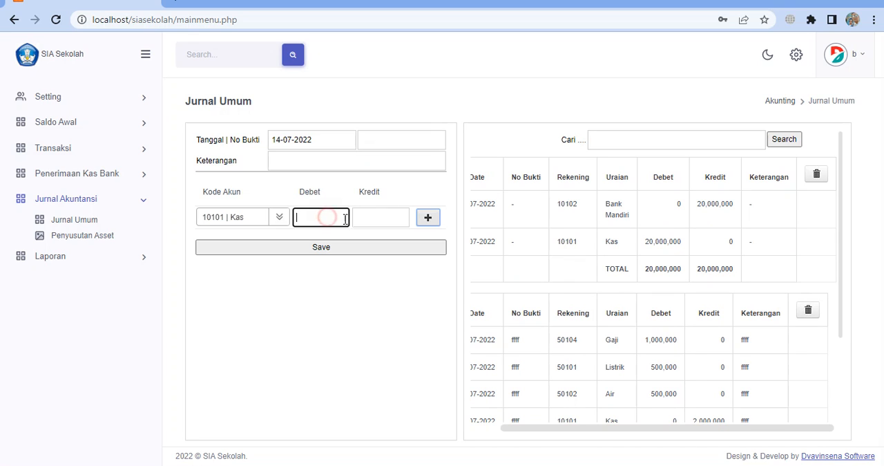
{"action": "left_click", "coordinate": [367, 216]}
{"action": "left_click", "coordinate": [331, 217]}
{"action": "left_click", "coordinate": [375, 217]}
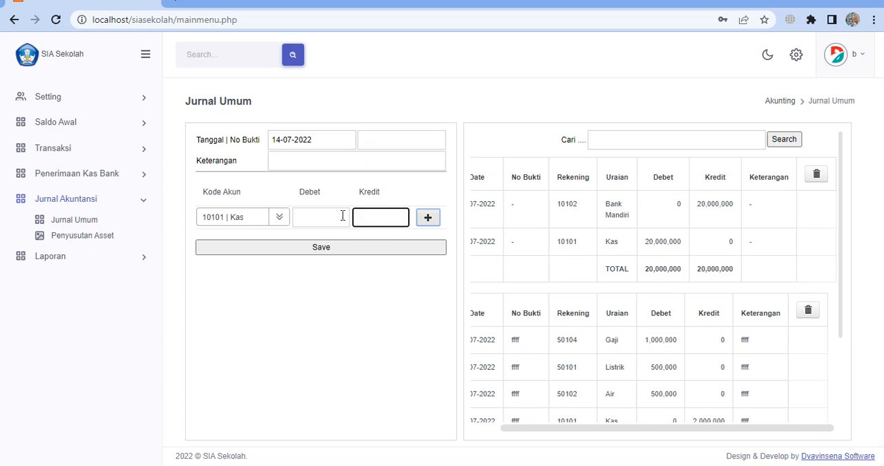
{"action": "left_click", "coordinate": [381, 143]}
{"action": "left_click", "coordinate": [377, 158]}
{"action": "left_click", "coordinate": [326, 212]}
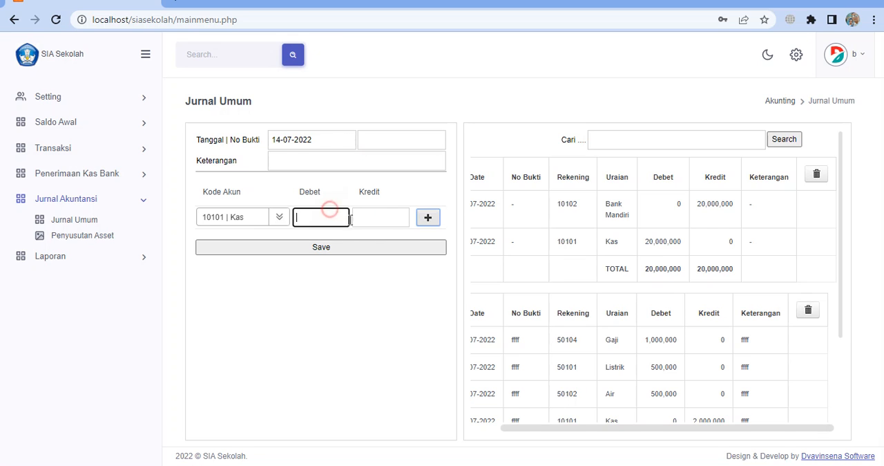
{"action": "left_click", "coordinate": [368, 217]}
{"action": "left_click", "coordinate": [391, 139]}
{"action": "left_click", "coordinate": [389, 163]}
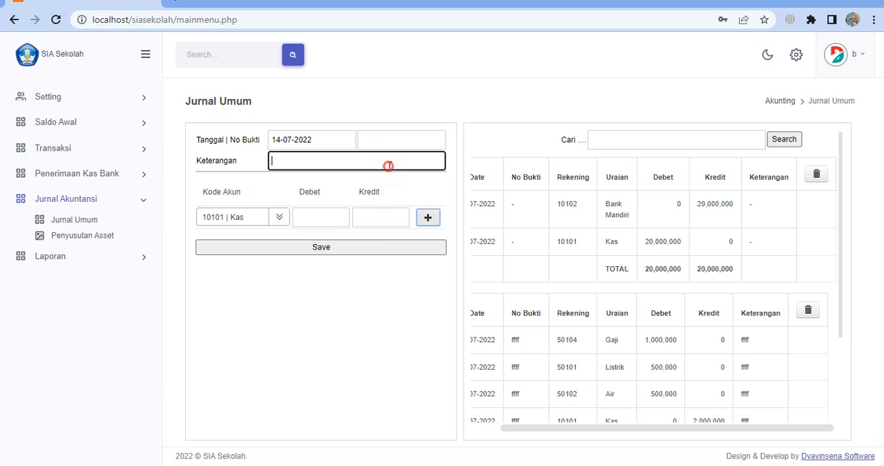
{"action": "left_click", "coordinate": [332, 217]}
{"action": "left_click", "coordinate": [368, 213]}
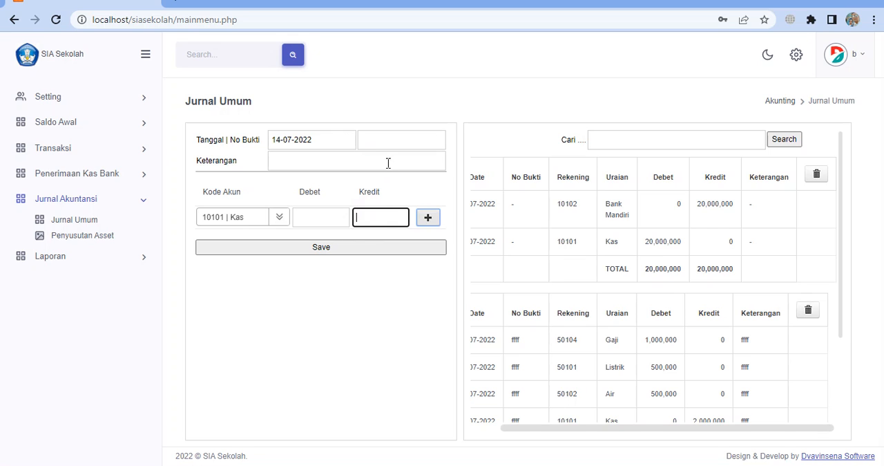
{"action": "left_click", "coordinate": [392, 141]}
{"action": "left_click", "coordinate": [385, 158]}
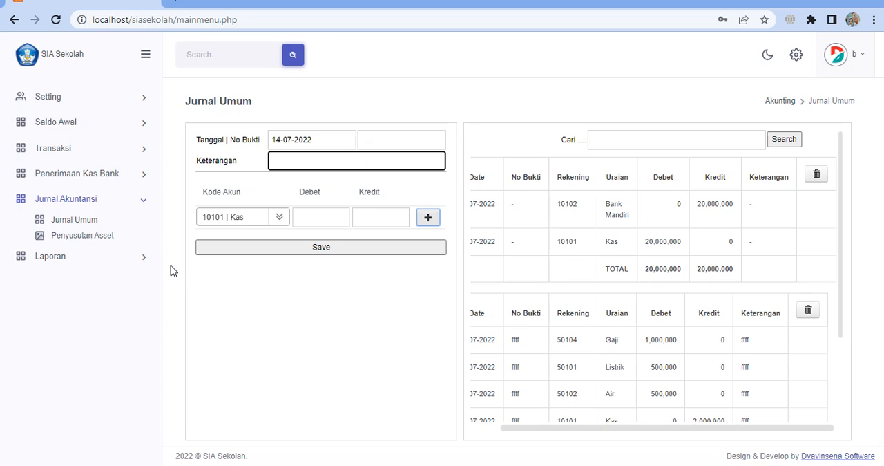
Open the Penyusutan Asset form for asset depreciation
{"action": "left_click", "coordinate": [100, 239]}
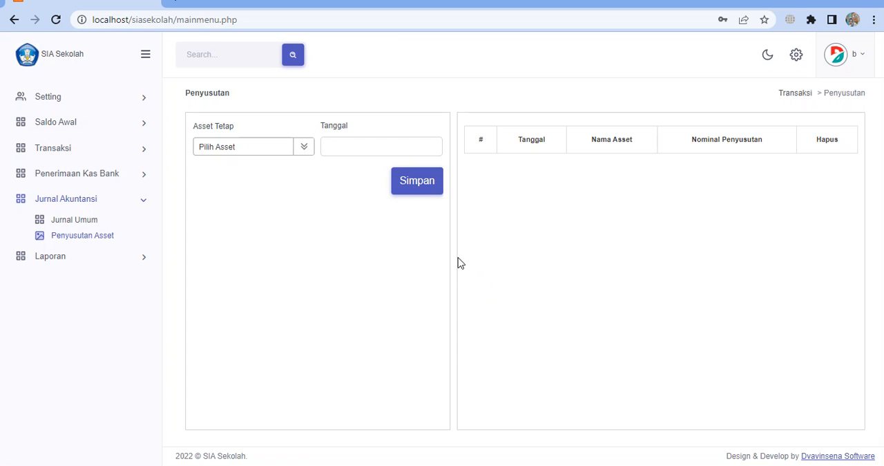
Record depreciation for the fixed asset Bangunan Sekolah dated 31-07-2022
{"action": "left_click", "coordinate": [303, 148]}
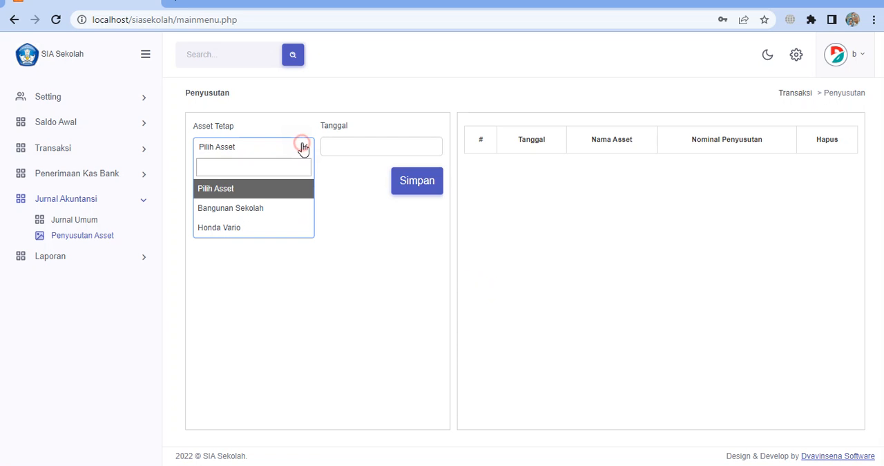
{"action": "left_click", "coordinate": [304, 148]}
{"action": "left_click", "coordinate": [303, 148]}
{"action": "left_click", "coordinate": [256, 210]}
{"action": "left_click", "coordinate": [384, 144]}
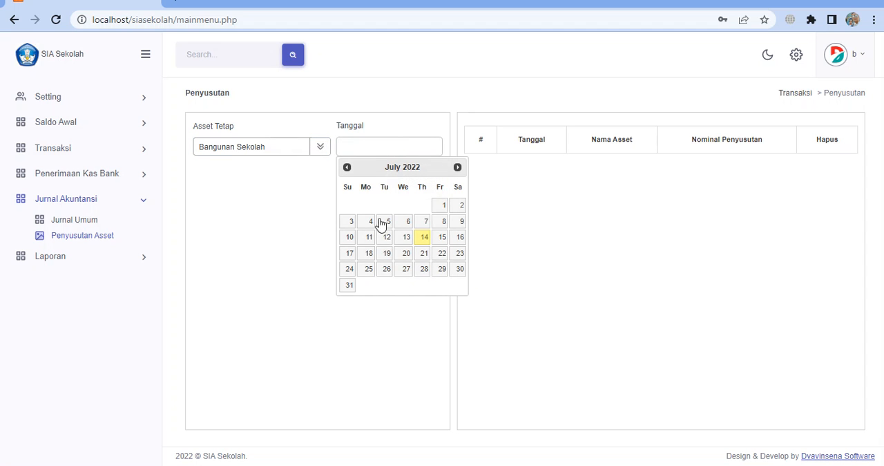
{"action": "left_click", "coordinate": [350, 285]}
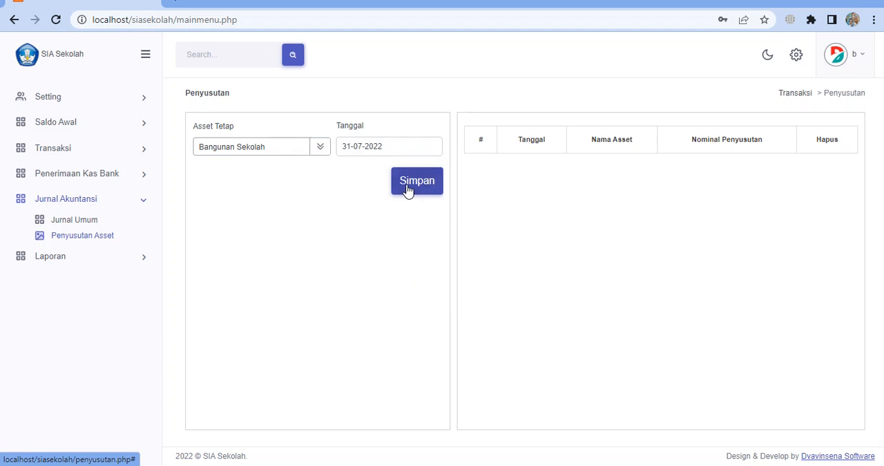
Record depreciation for the fixed asset Honda Vario dated 31-07-2022
{"action": "left_click", "coordinate": [290, 155]}
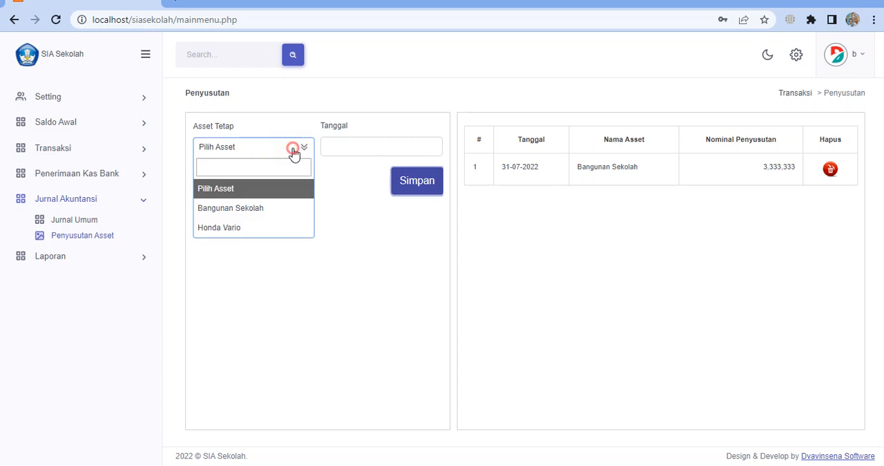
{"action": "left_click", "coordinate": [253, 226]}
{"action": "left_click", "coordinate": [385, 150]}
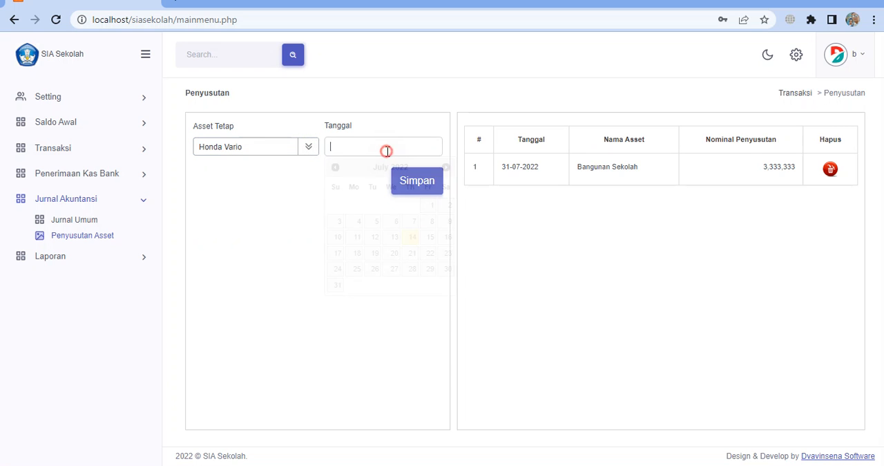
{"action": "left_click", "coordinate": [336, 285]}
{"action": "left_click", "coordinate": [399, 177]}
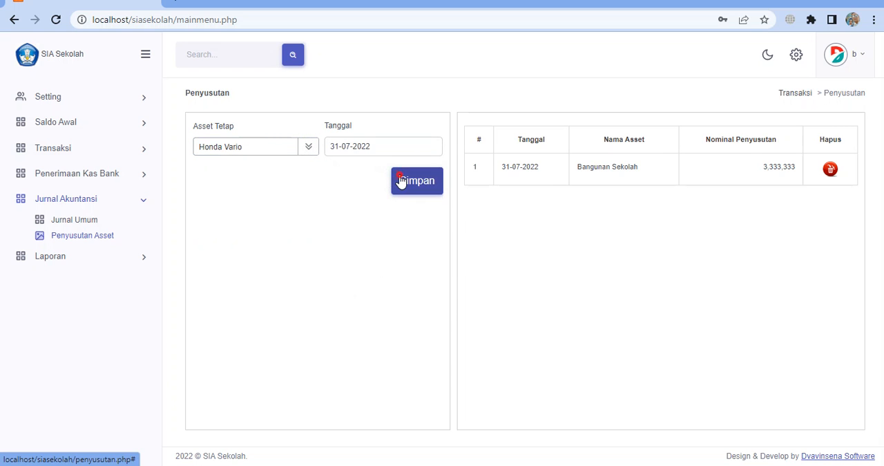
{"action": "left_click", "coordinate": [256, 152]}
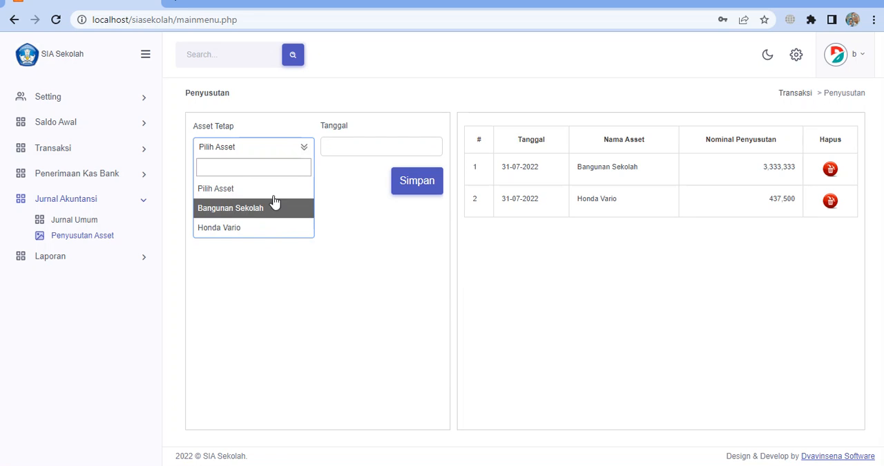
{"action": "left_click", "coordinate": [378, 290]}
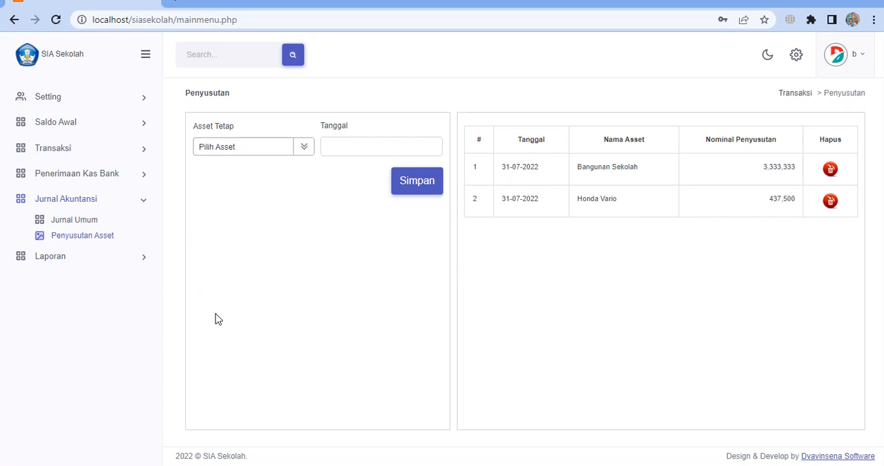
Display the Neraca report as of 31-07-2022 and compare total assets with total liabilities plus net assets
{"action": "left_click", "coordinate": [123, 257]}
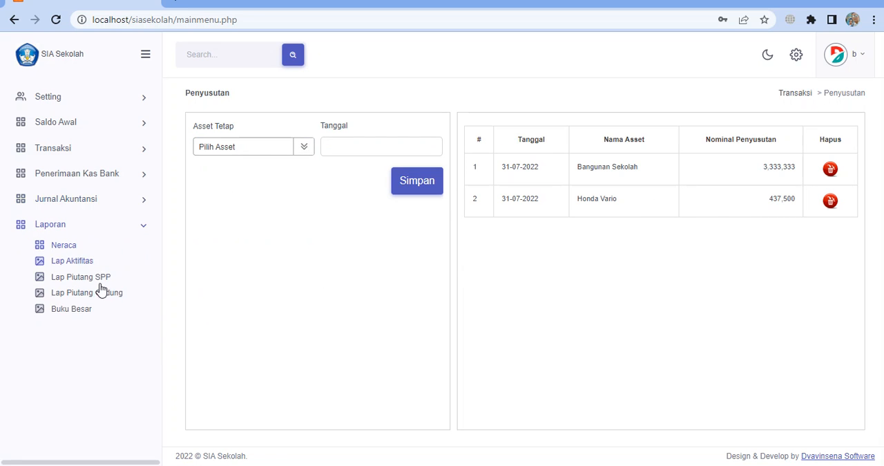
{"action": "left_click", "coordinate": [74, 245]}
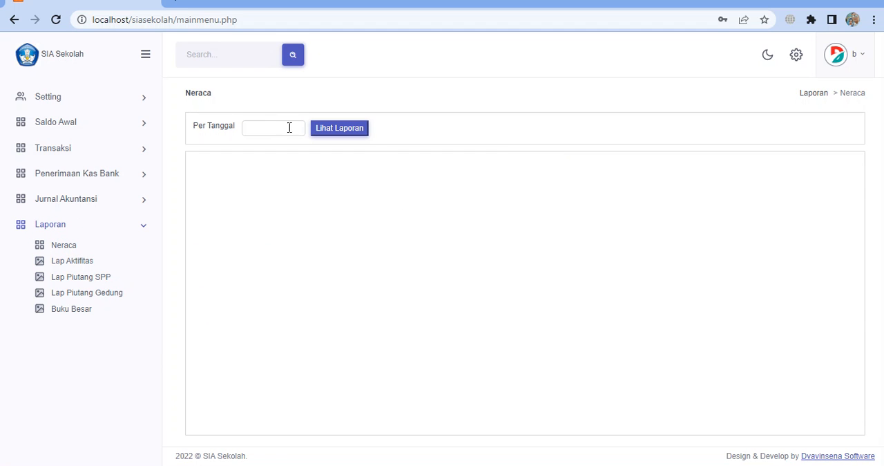
{"action": "left_click", "coordinate": [287, 128]}
{"action": "left_click", "coordinate": [255, 265]}
{"action": "left_click", "coordinate": [349, 133]}
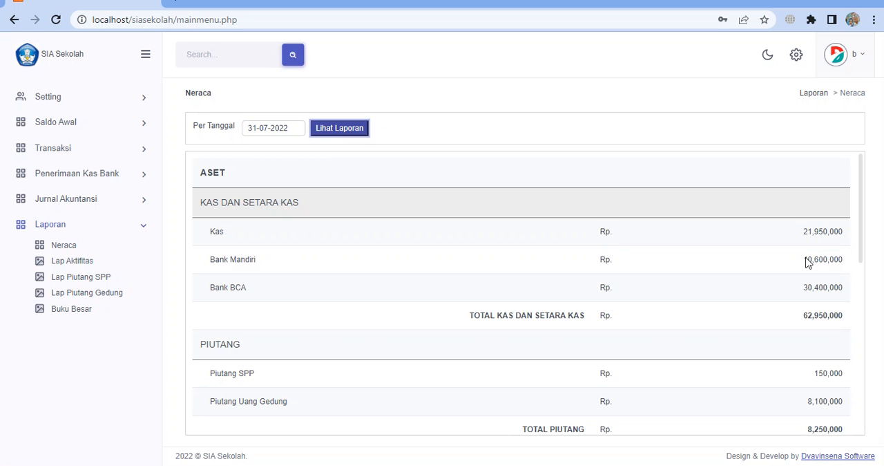
{"action": "scroll", "coordinate": [785, 284], "scroll_direction": "down", "scroll_amount": 5}
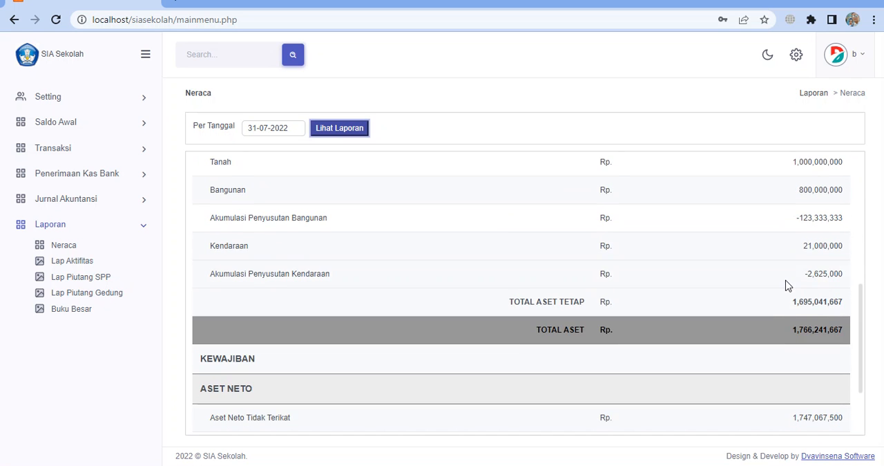
{"action": "scroll", "coordinate": [786, 285], "scroll_direction": "down", "scroll_amount": 2}
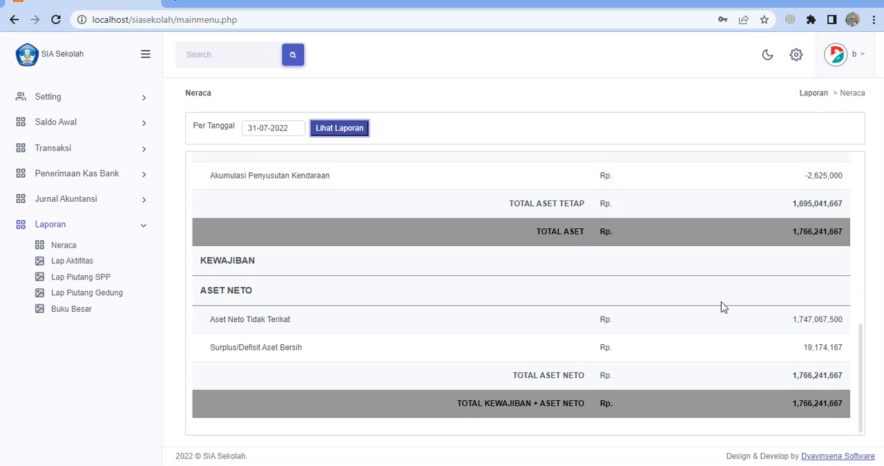
{"action": "scroll", "coordinate": [723, 307], "scroll_direction": "up", "scroll_amount": 7}
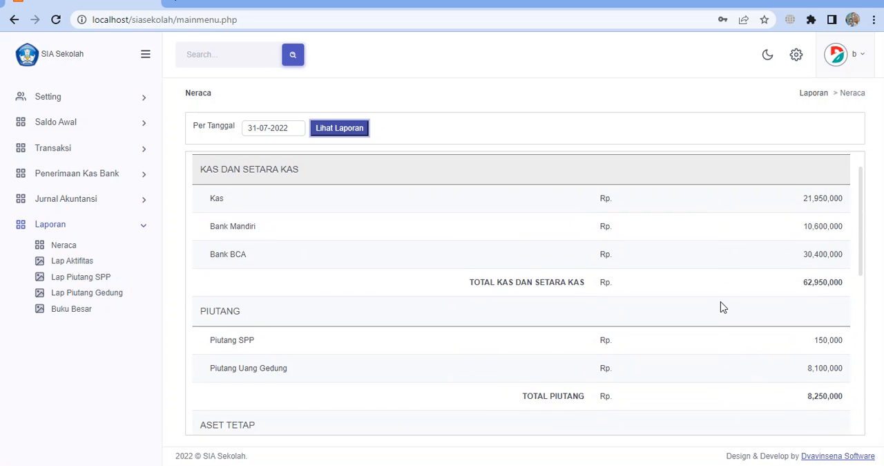
{"action": "scroll", "coordinate": [723, 307], "scroll_direction": "down", "scroll_amount": 7}
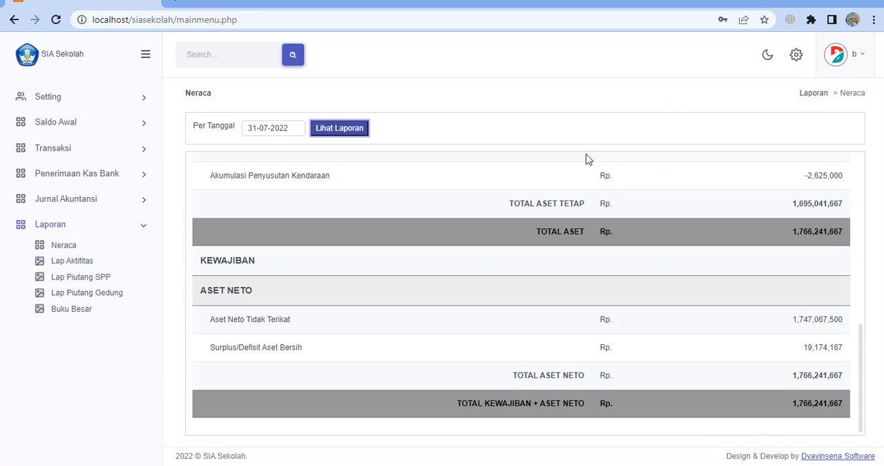
Open the Jurnal Umum page to view the general journal form and its recorded entries
{"action": "left_click", "coordinate": [109, 206]}
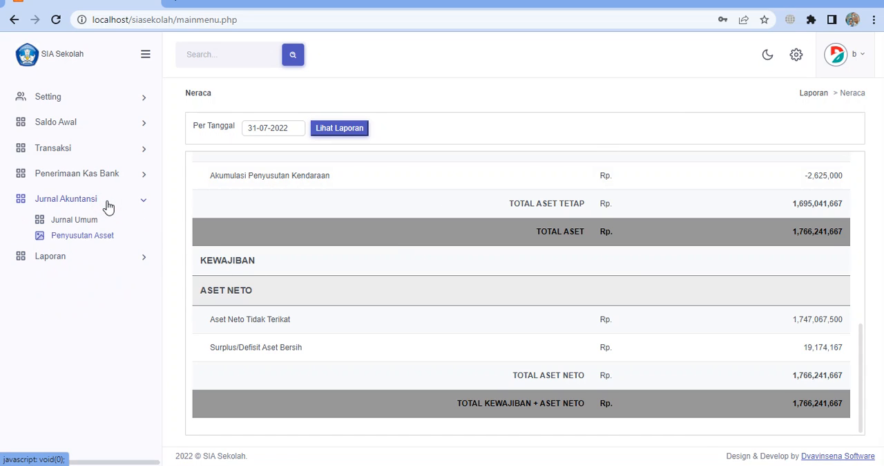
{"action": "left_click", "coordinate": [108, 206]}
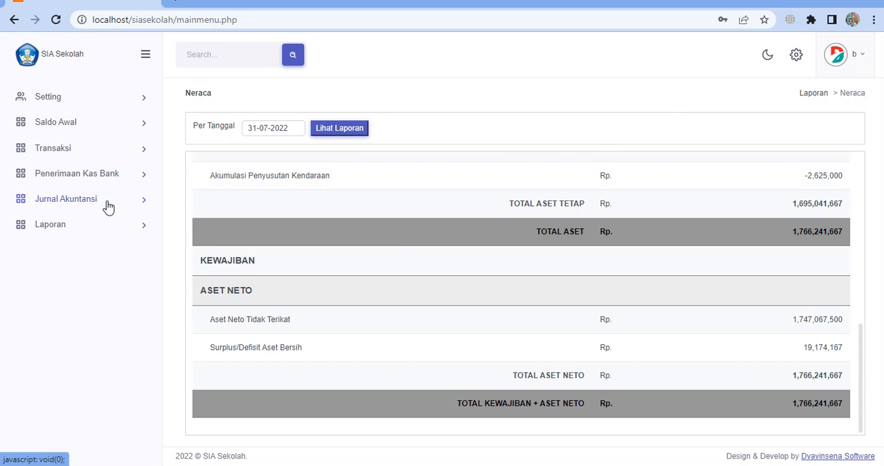
{"action": "left_click", "coordinate": [107, 201]}
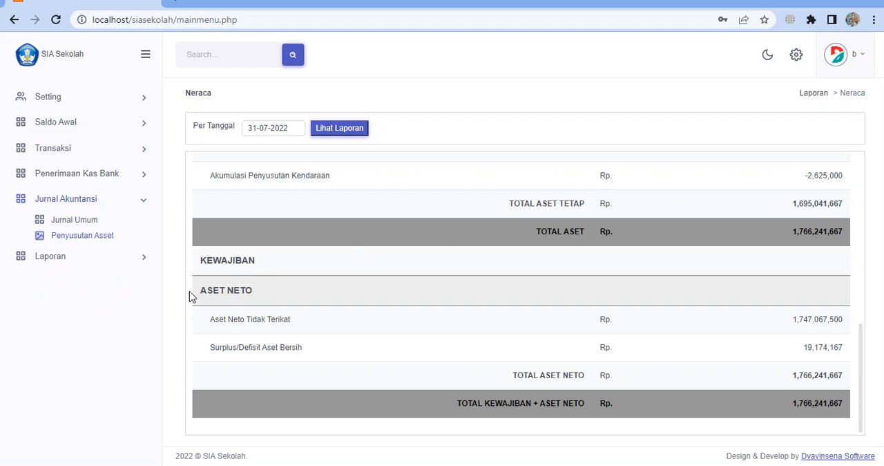
{"action": "left_click", "coordinate": [71, 221]}
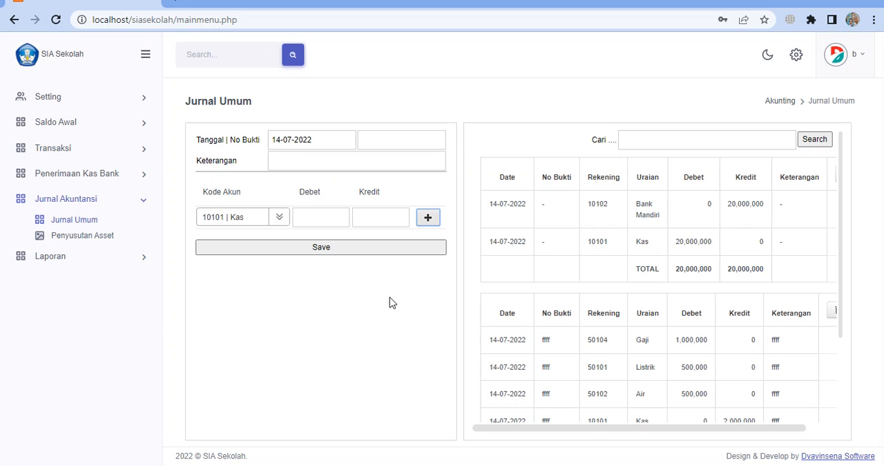
Display the Laporan Aktifitas from 01-07-2022 to 31-07-2022 and review its income, expenses and net result
{"action": "left_click", "coordinate": [92, 254]}
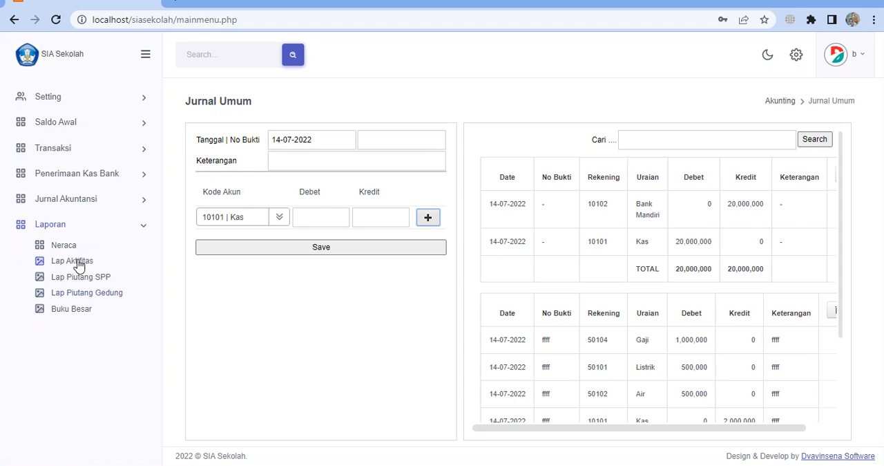
{"action": "left_click", "coordinate": [78, 261]}
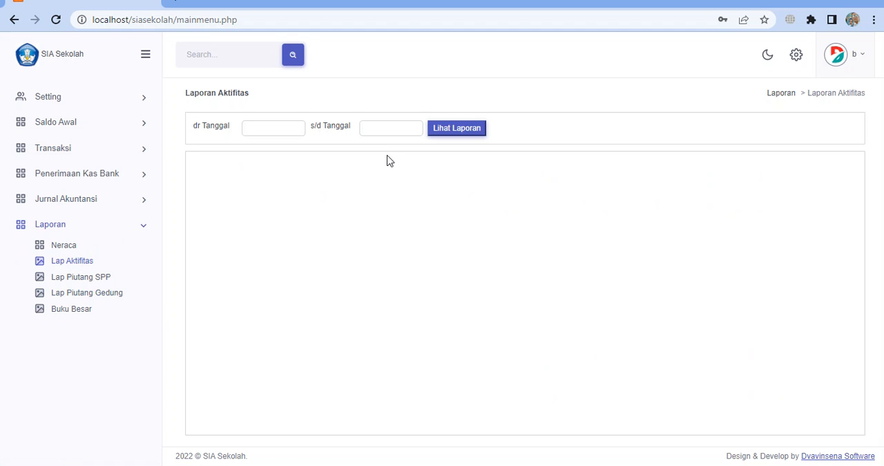
{"action": "left_click", "coordinate": [263, 132]}
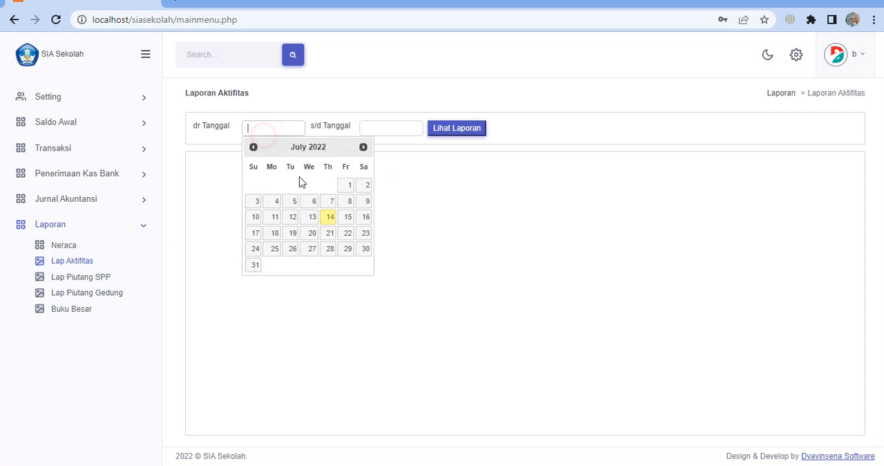
{"action": "left_click", "coordinate": [349, 188]}
{"action": "left_click", "coordinate": [394, 130]}
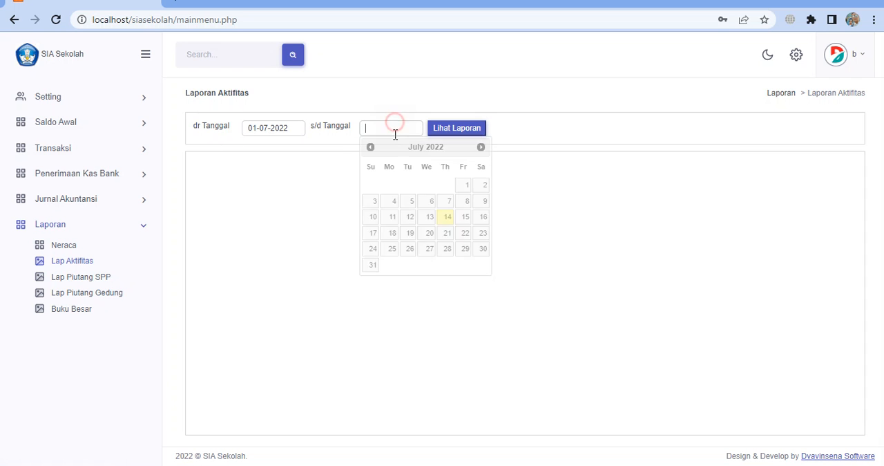
{"action": "left_click", "coordinate": [370, 266]}
{"action": "left_click", "coordinate": [461, 131]}
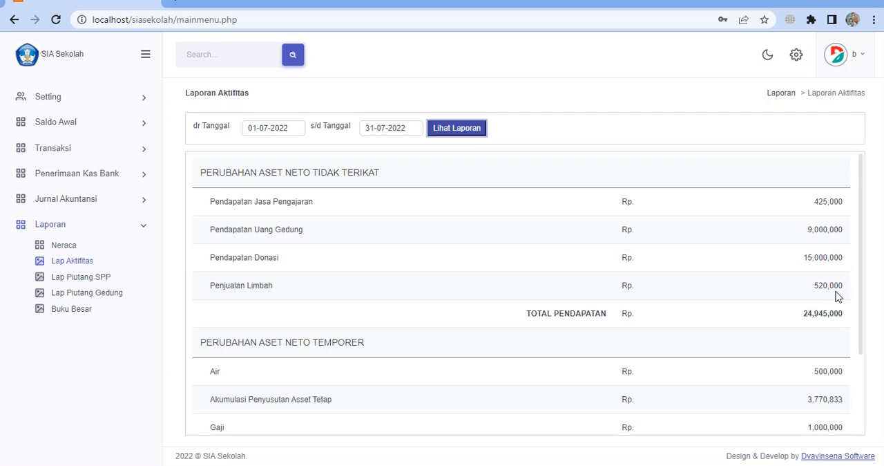
{"action": "scroll", "coordinate": [818, 322], "scroll_direction": "down", "scroll_amount": 1}
{"action": "scroll", "coordinate": [819, 322], "scroll_direction": "down", "scroll_amount": 3}
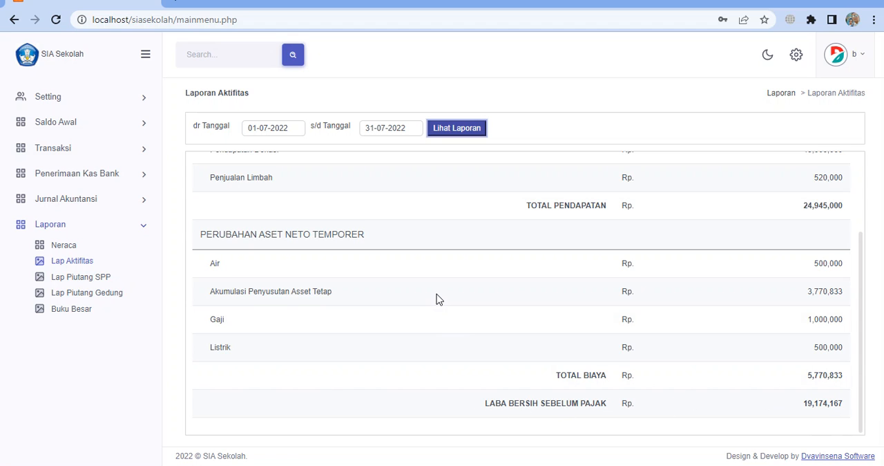
Display the Lap Piutang SPP receivables report as of 14-07-2022
{"action": "left_click", "coordinate": [90, 278]}
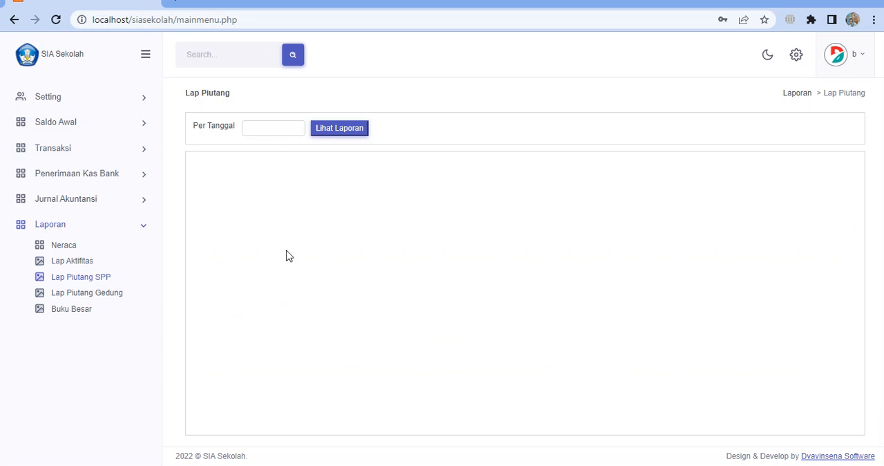
{"action": "left_click", "coordinate": [280, 123]}
{"action": "left_click", "coordinate": [329, 214]}
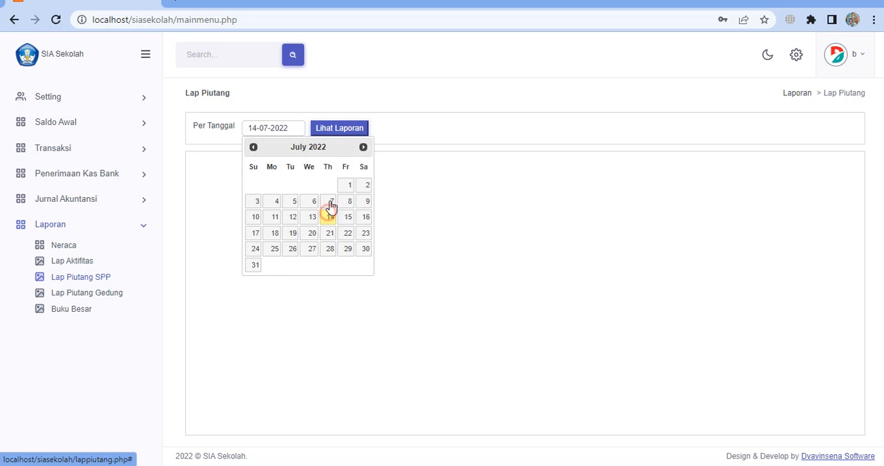
{"action": "left_click", "coordinate": [330, 123]}
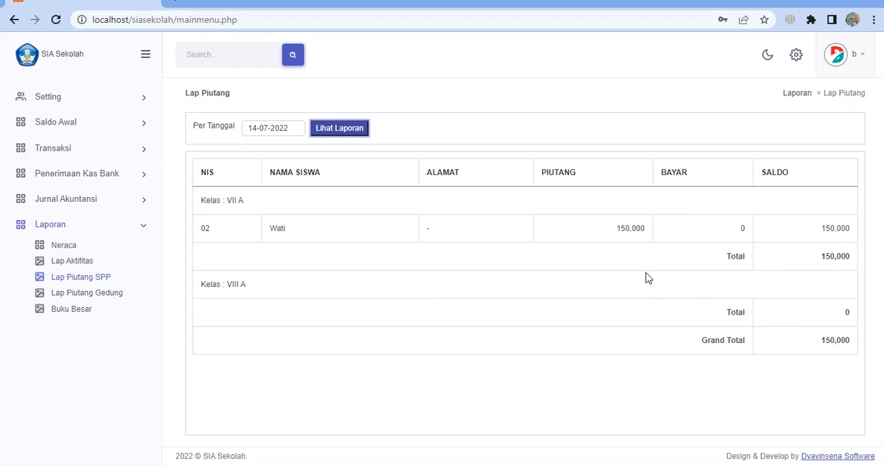
Compare the SPP receivables by class as of 07-07-2022 with those as of 14-07-2022
{"action": "left_click", "coordinate": [279, 128]}
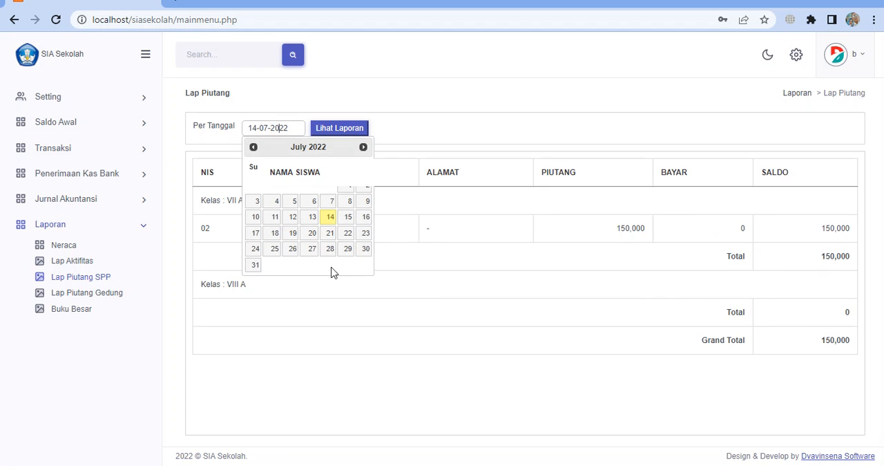
{"action": "left_click", "coordinate": [330, 202]}
{"action": "left_click", "coordinate": [341, 131]}
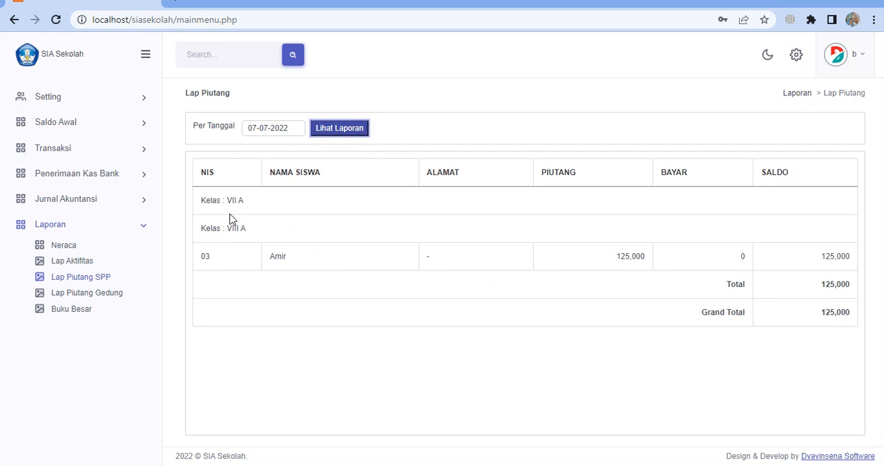
{"action": "left_click", "coordinate": [280, 132]}
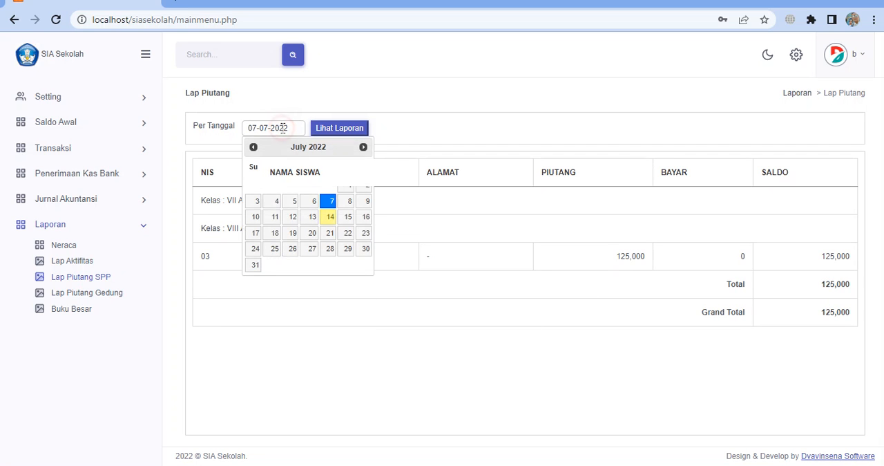
{"action": "left_click", "coordinate": [328, 219]}
{"action": "left_click", "coordinate": [335, 130]}
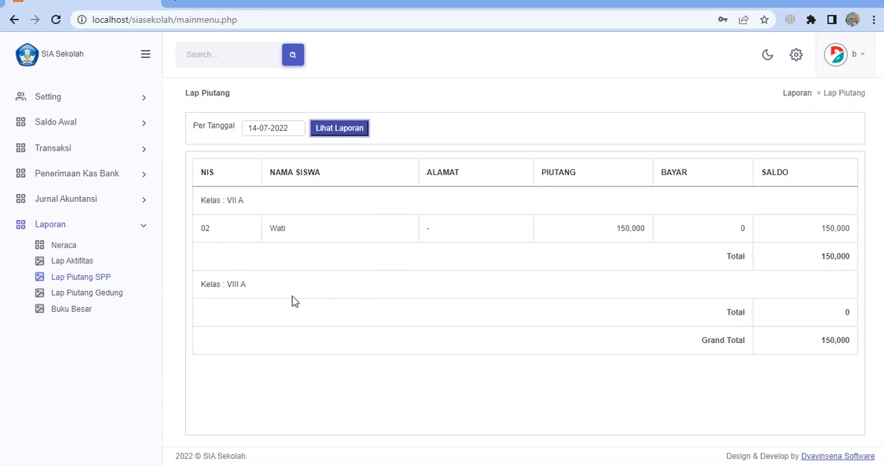
Display the Lap Piutang Gedung building-fee receivables report as of 14-07-2022
{"action": "left_click", "coordinate": [108, 294]}
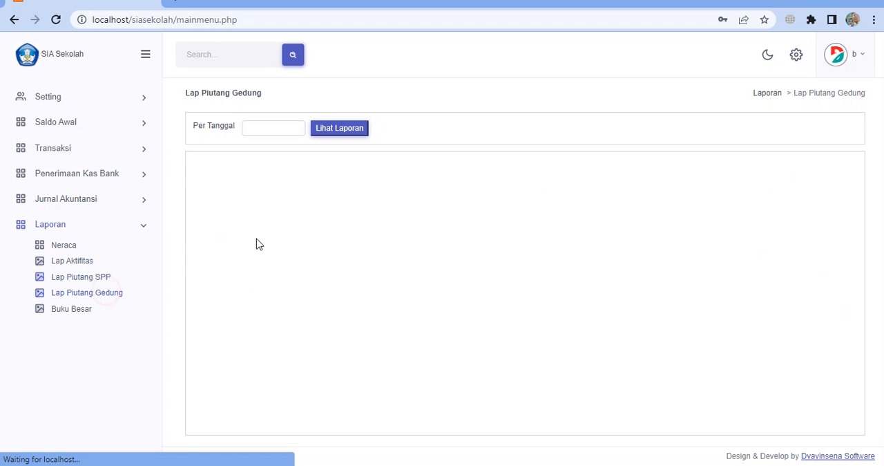
{"action": "left_click", "coordinate": [267, 125]}
{"action": "left_click", "coordinate": [330, 217]}
{"action": "left_click", "coordinate": [340, 129]}
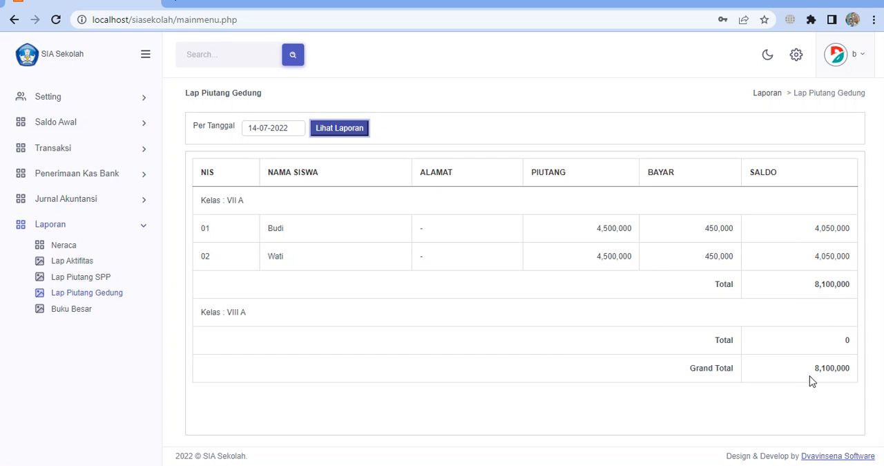
Display the Lap Piutang Gedung building-fee receivables report as of 31-08-2022
{"action": "left_click", "coordinate": [297, 126]}
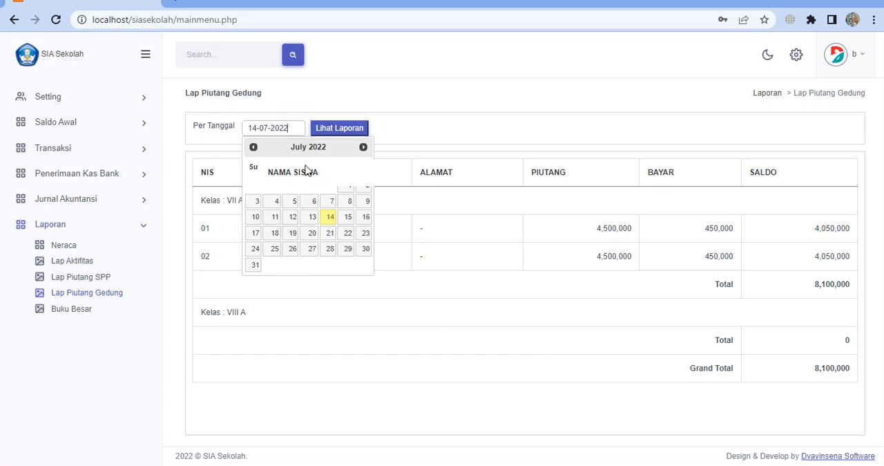
{"action": "left_click", "coordinate": [362, 146]}
{"action": "left_click", "coordinate": [313, 249]}
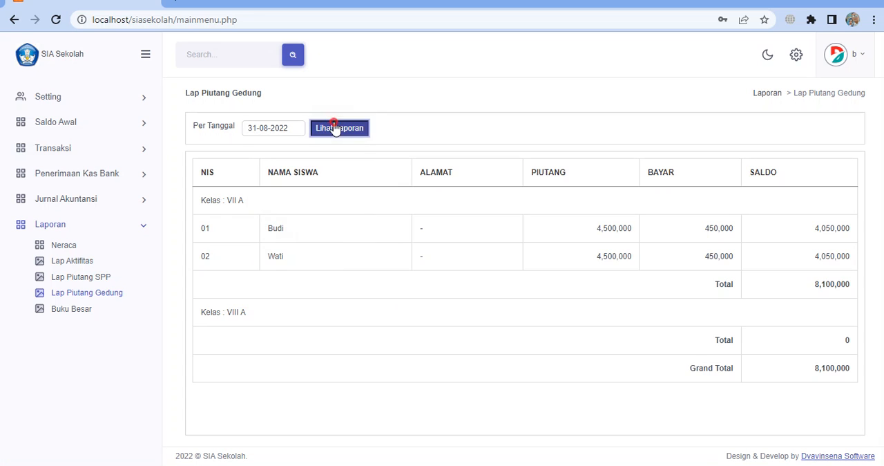
{"action": "left_click", "coordinate": [335, 129]}
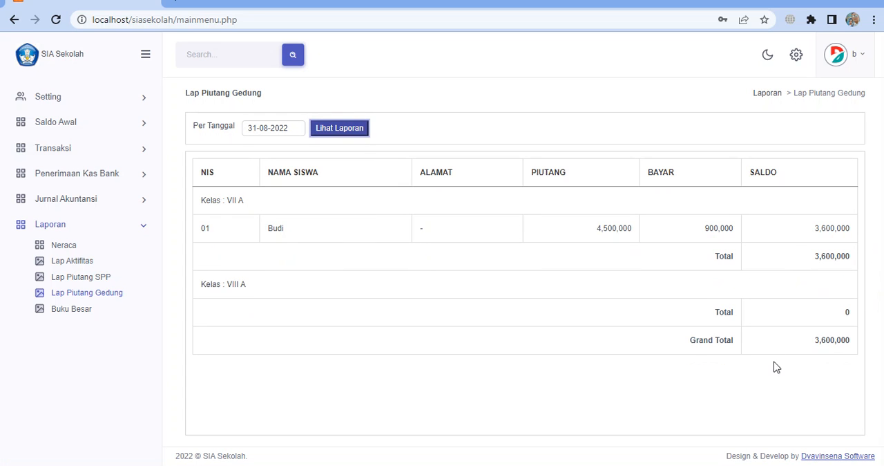
{"action": "left_click", "coordinate": [301, 130]}
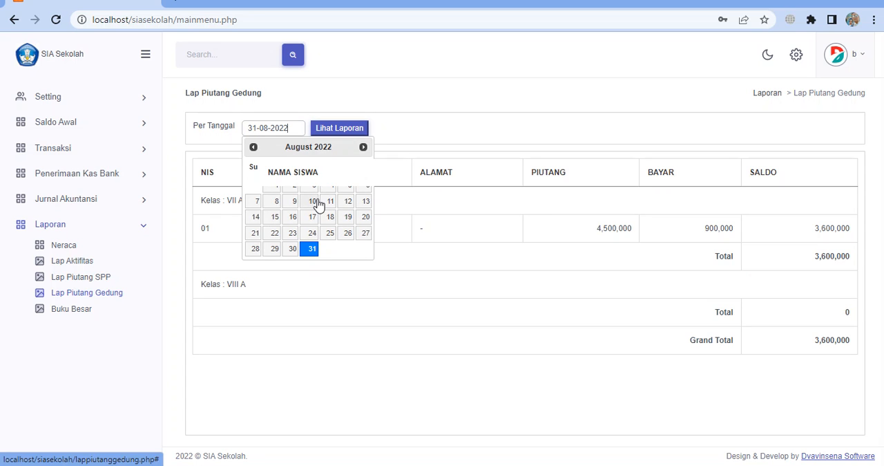
{"action": "left_click", "coordinate": [218, 350]}
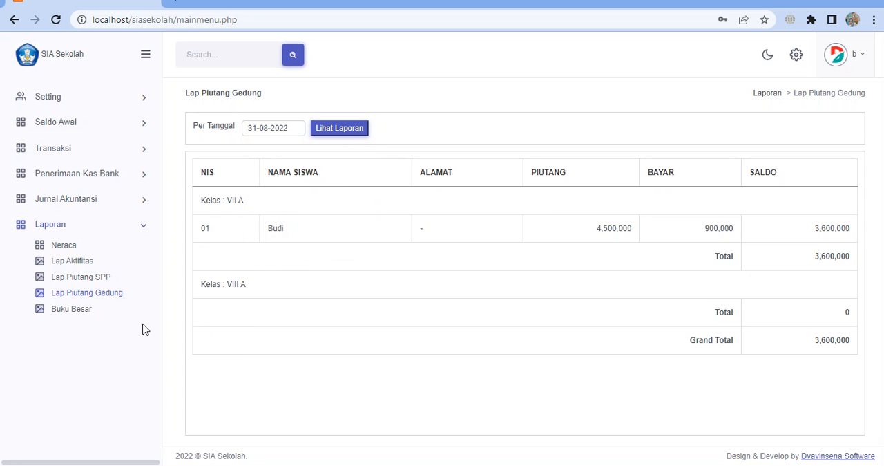
Display the Buku Besar ledger of account 10102 Bank Mandiri from 01-07-2022 to 31-07-2022 and review its transactions
{"action": "left_click", "coordinate": [83, 314]}
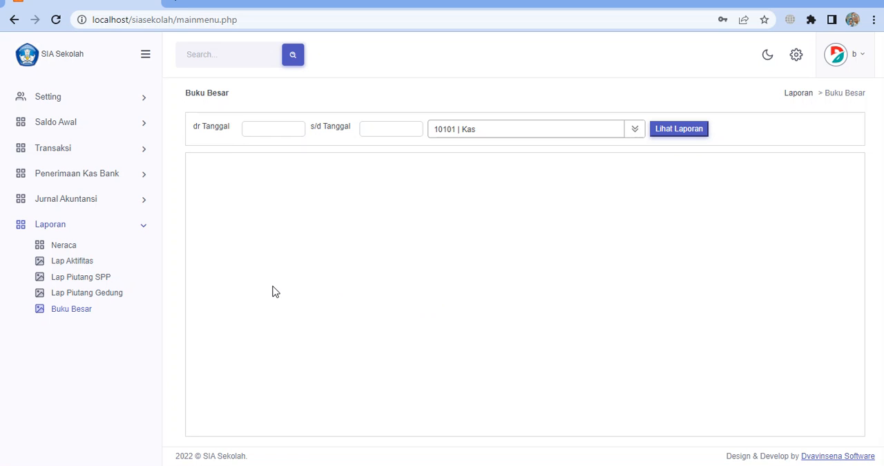
{"action": "left_click", "coordinate": [286, 134]}
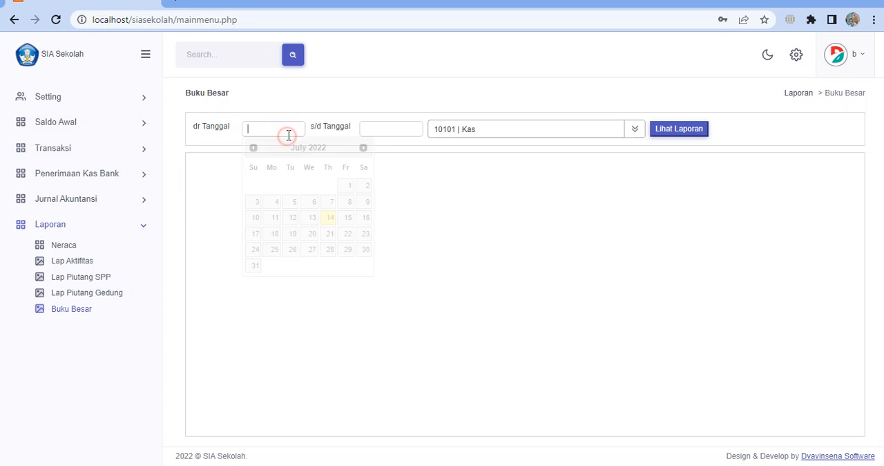
{"action": "left_click", "coordinate": [346, 185]}
{"action": "left_click", "coordinate": [403, 134]}
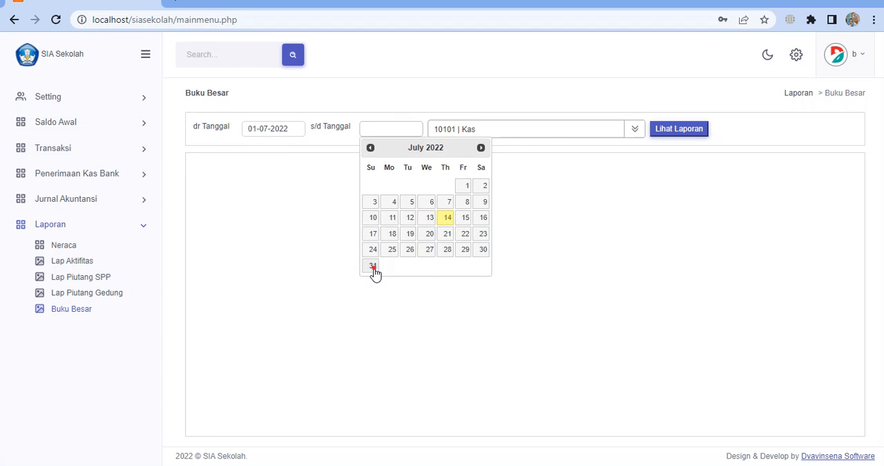
{"action": "left_click", "coordinate": [373, 268]}
{"action": "left_click", "coordinate": [511, 131]}
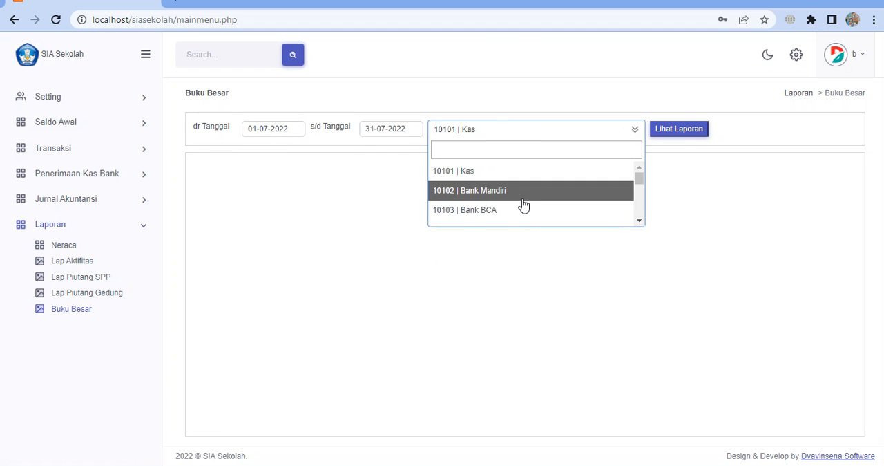
{"action": "left_click", "coordinate": [524, 199]}
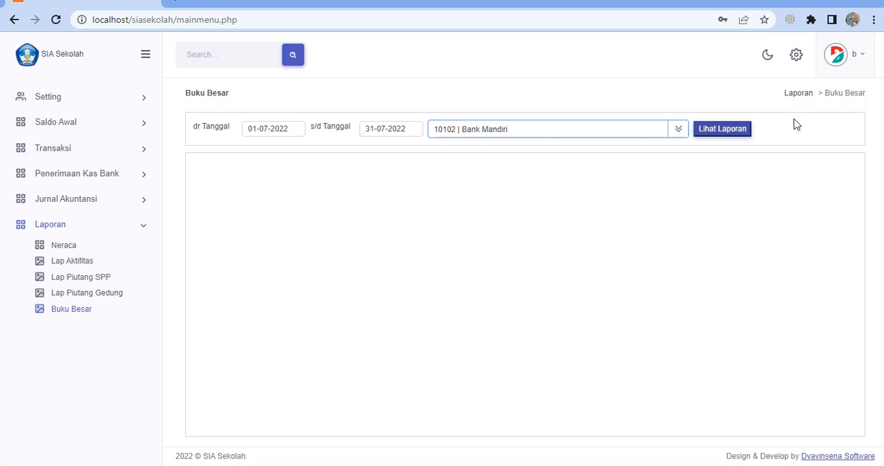
{"action": "left_click", "coordinate": [732, 131]}
{"action": "scroll", "coordinate": [615, 285], "scroll_direction": "down", "scroll_amount": 1}
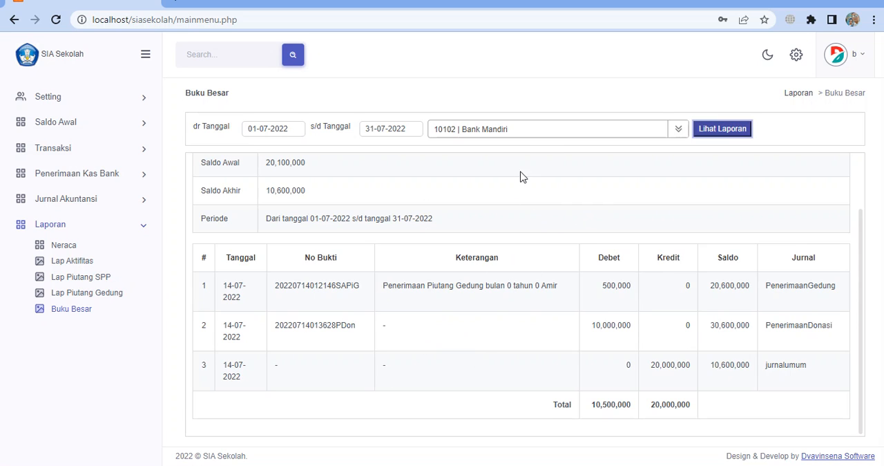
Display the Buku Besar ledger of account 10103 Bank BCA for the same July 2022 period
{"action": "left_click", "coordinate": [529, 133]}
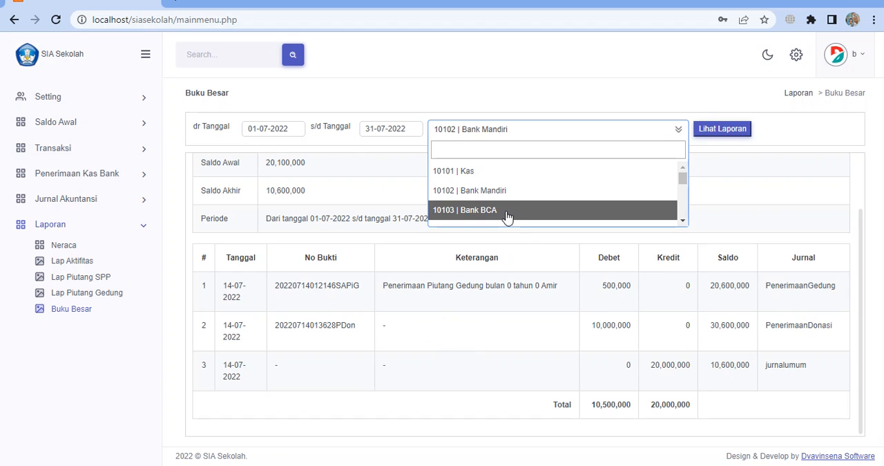
{"action": "left_click", "coordinate": [507, 214]}
{"action": "left_click", "coordinate": [706, 131]}
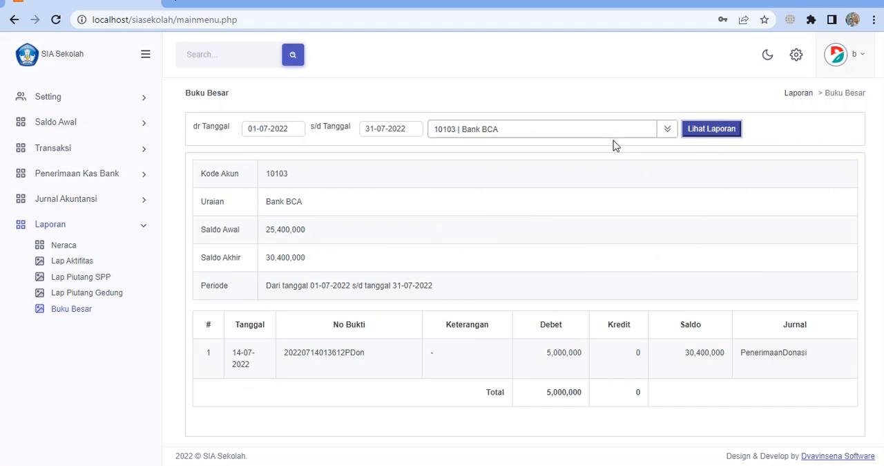
Display the Buku Besar ledger of account 10101 Kas and review its opening balance, closing balance and transactions
{"action": "left_click", "coordinate": [583, 136]}
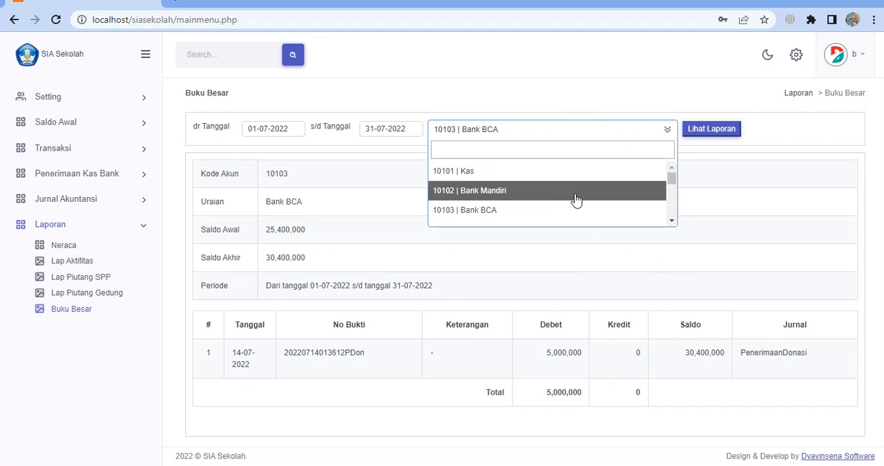
{"action": "left_click", "coordinate": [574, 172]}
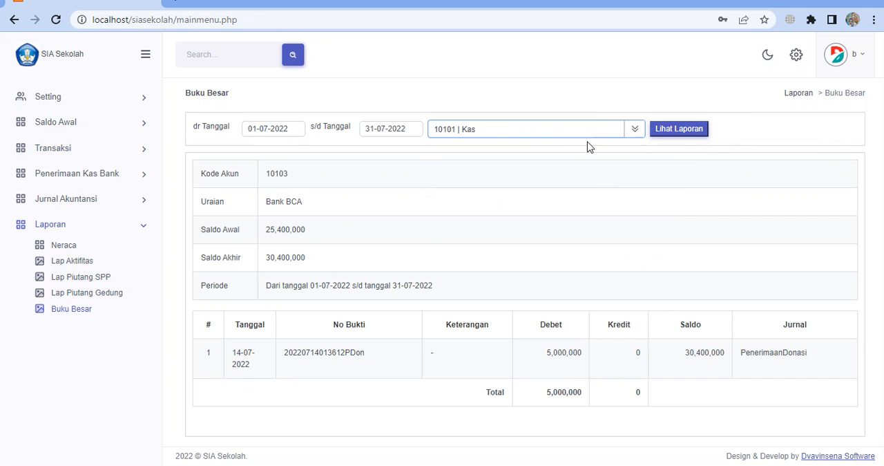
{"action": "left_click", "coordinate": [670, 138]}
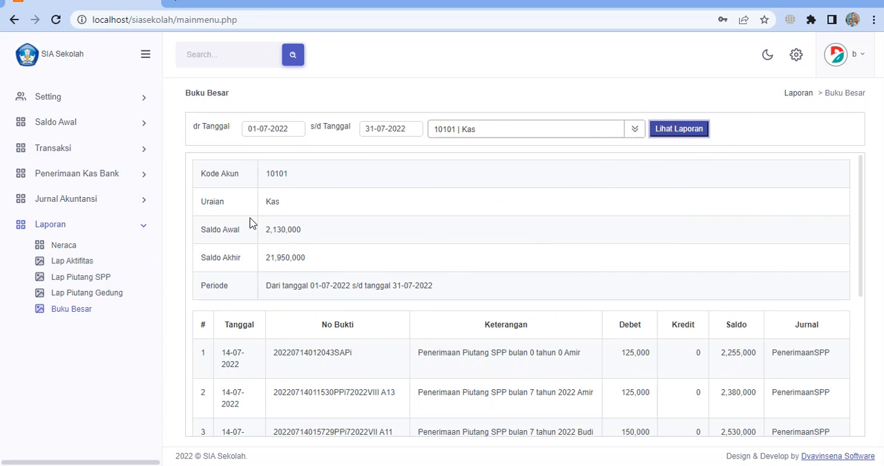
{"action": "left_click", "coordinate": [270, 232]}
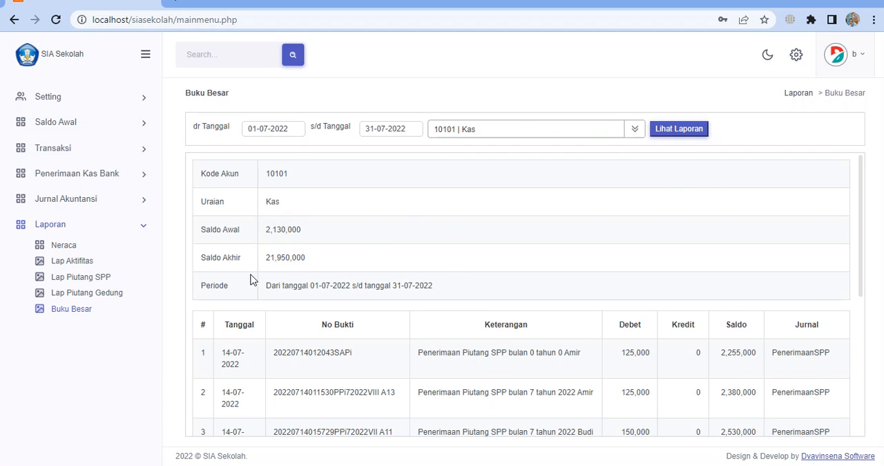
{"action": "left_click", "coordinate": [268, 258]}
{"action": "scroll", "coordinate": [690, 317], "scroll_direction": "down", "scroll_amount": 2}
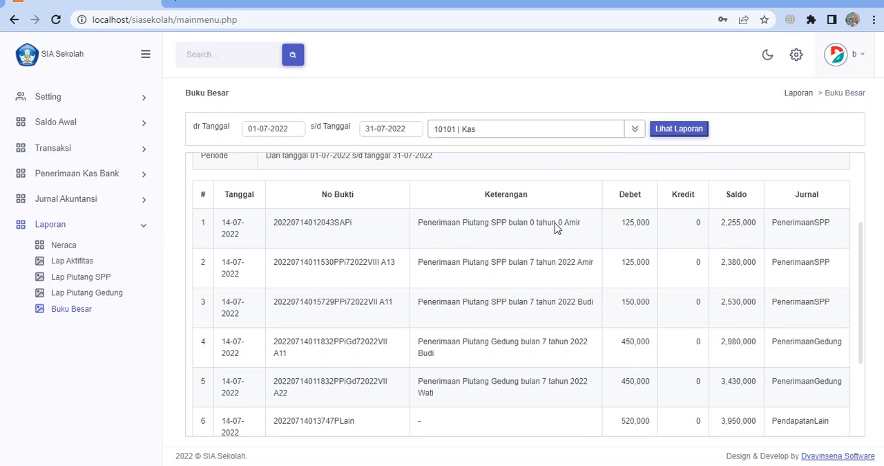
{"action": "left_click", "coordinate": [536, 313]}
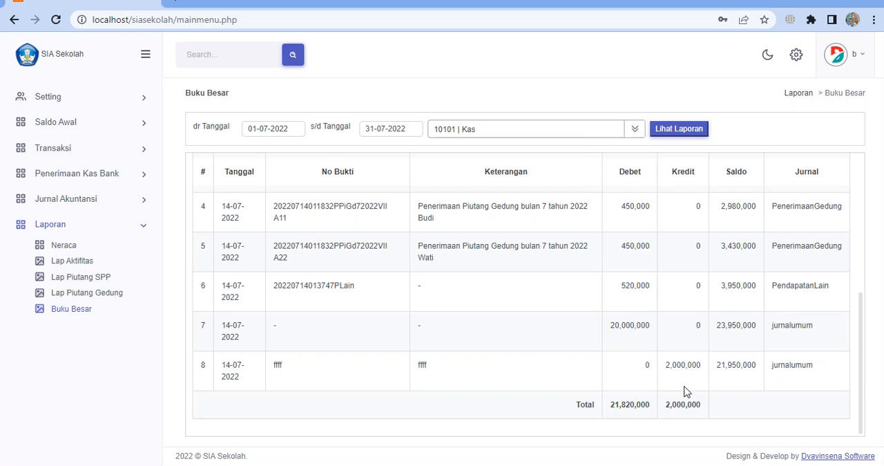
Display the Buku Besar ledger of account 40101 Pendapatan Jasa Pengajaran and review its balances and transactions
{"action": "left_click", "coordinate": [498, 129]}
{"action": "scroll", "coordinate": [518, 210], "scroll_direction": "down", "scroll_amount": 5}
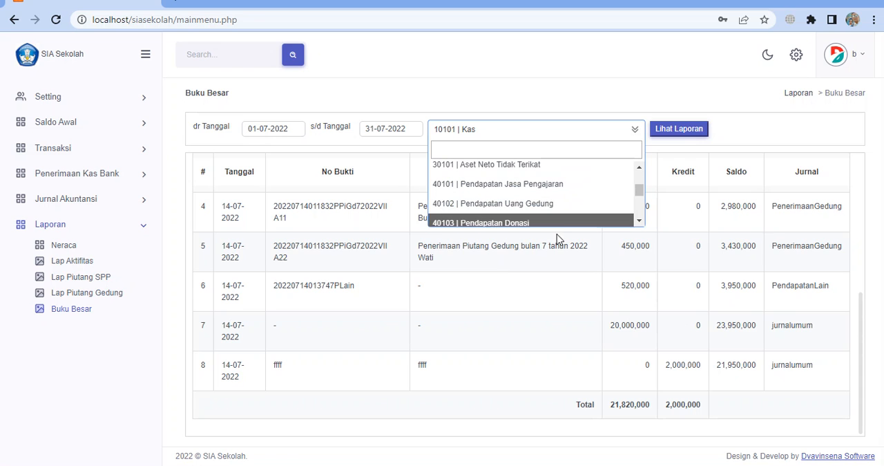
{"action": "left_click", "coordinate": [563, 184]}
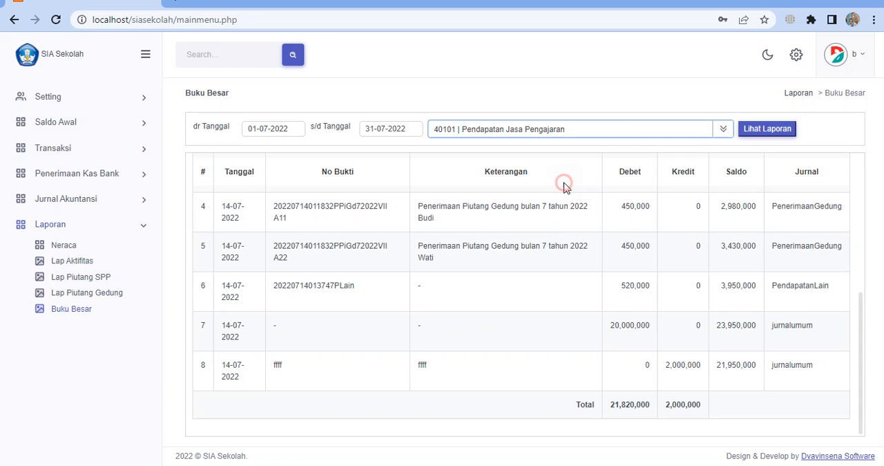
{"action": "left_click", "coordinate": [760, 131]}
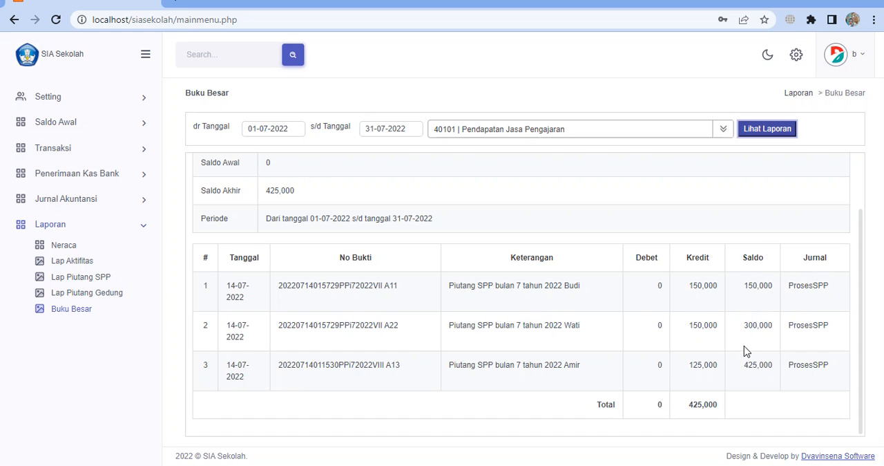
{"action": "scroll", "coordinate": [764, 309], "scroll_direction": "up", "scroll_amount": 2}
{"action": "scroll", "coordinate": [773, 299], "scroll_direction": "down", "scroll_amount": 2}
{"action": "scroll", "coordinate": [438, 296], "scroll_direction": "up", "scroll_amount": 2}
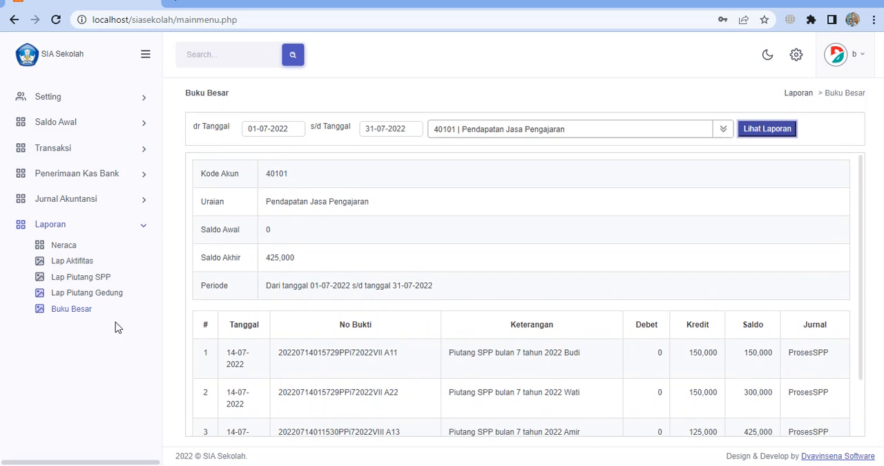
{"action": "left_click", "coordinate": [578, 223]}
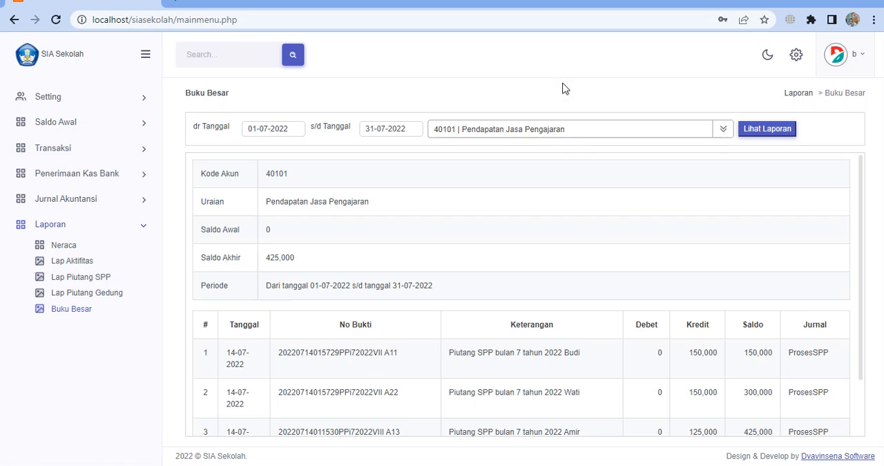